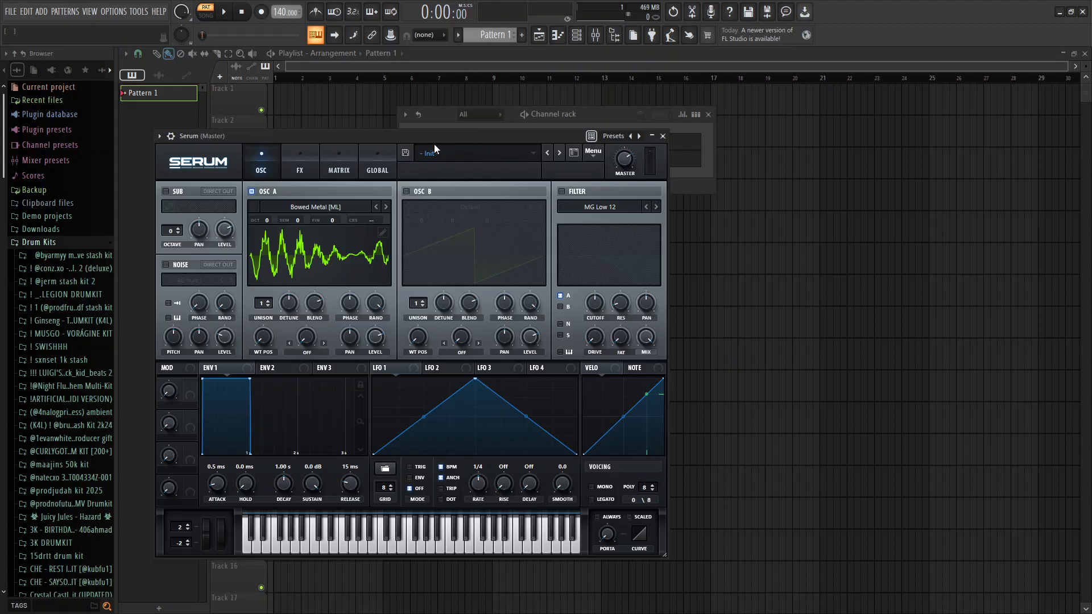
# - Arrange the channel rack above the Serum window and check the wavetable categories available for oscillator A
pyautogui.moveTo(591, 116); pyautogui.dragTo(593, 74)
pyautogui.moveTo(592, 188); pyautogui.dragTo(564, 139)
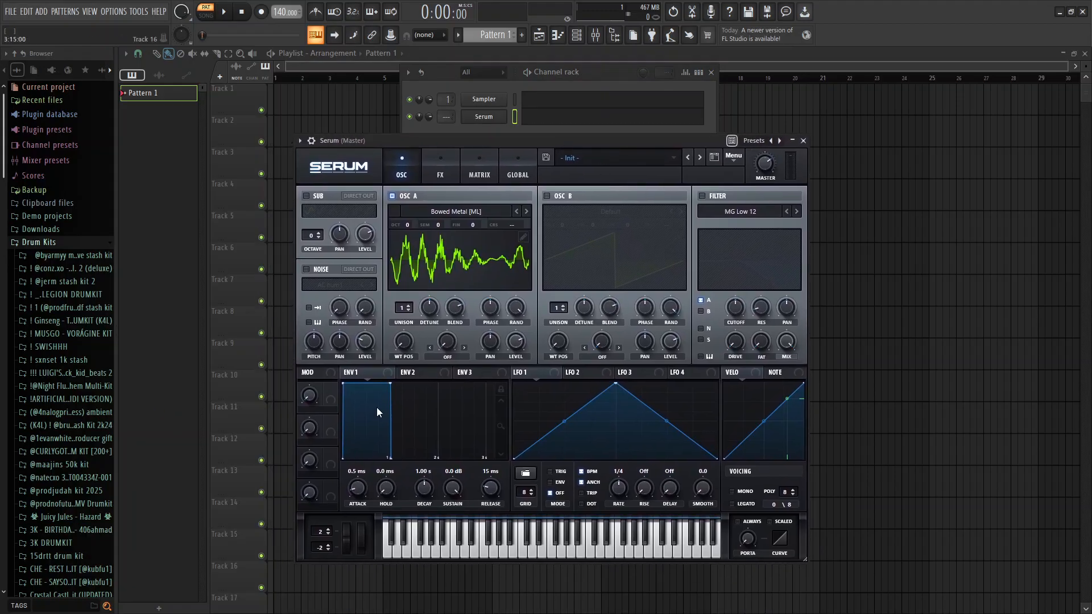
pyautogui.click(465, 214)
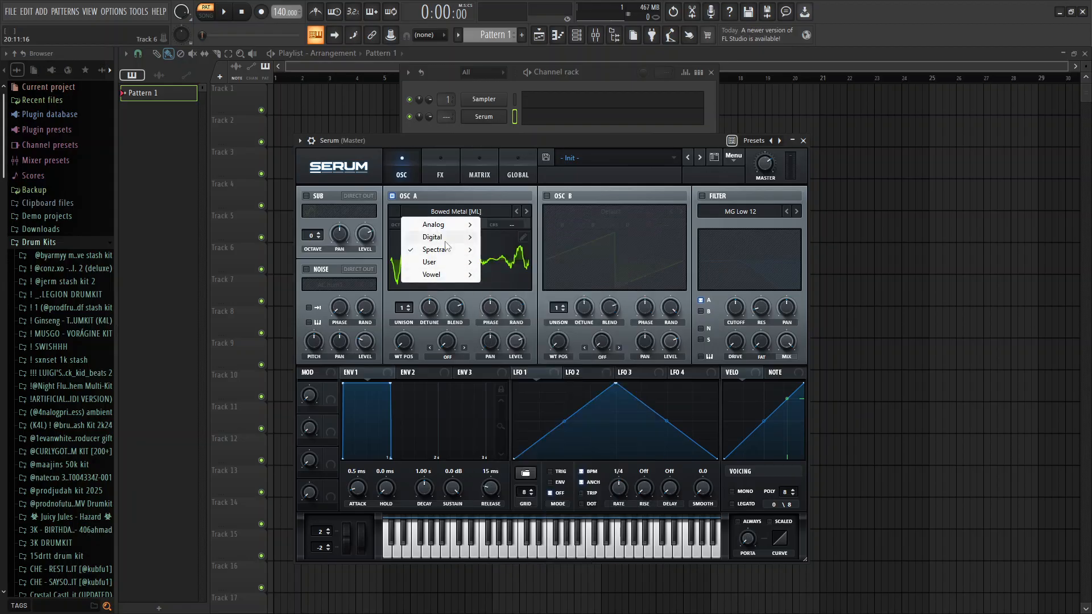
pyautogui.click(542, 199)
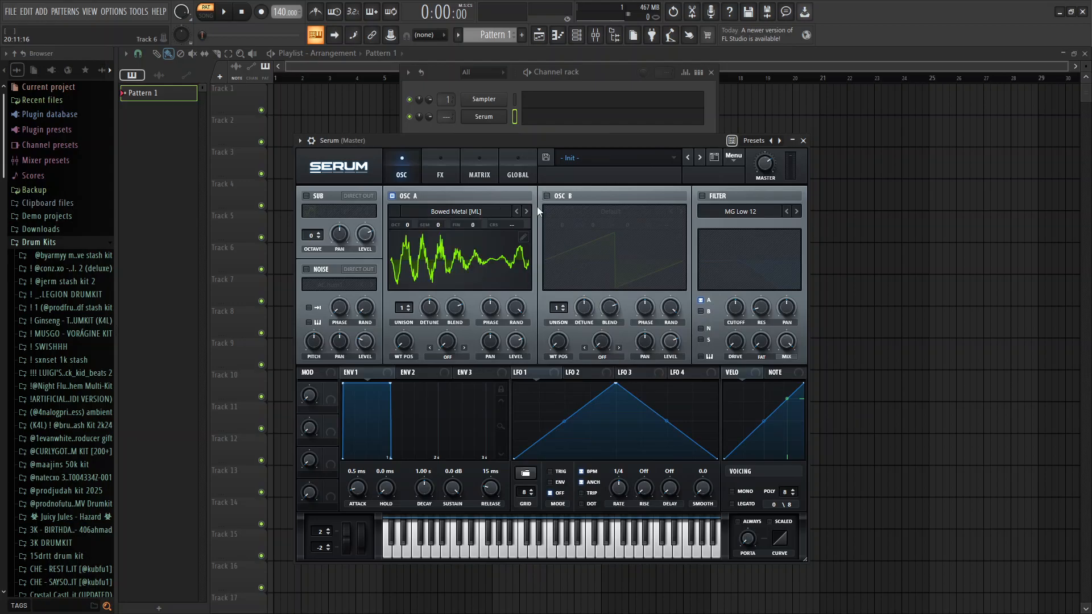
# - Set Env 1's decay to 4.1 ms and release to 324 ms, auditioning the Bowed Metal sound with test notes
pyautogui.press('e')
pyautogui.press('z')
pyautogui.press('c')
pyautogui.moveTo(489, 489); pyautogui.dragTo(489, 467)
pyautogui.moveTo(384, 490); pyautogui.dragTo(419, 520)
pyautogui.press('c')
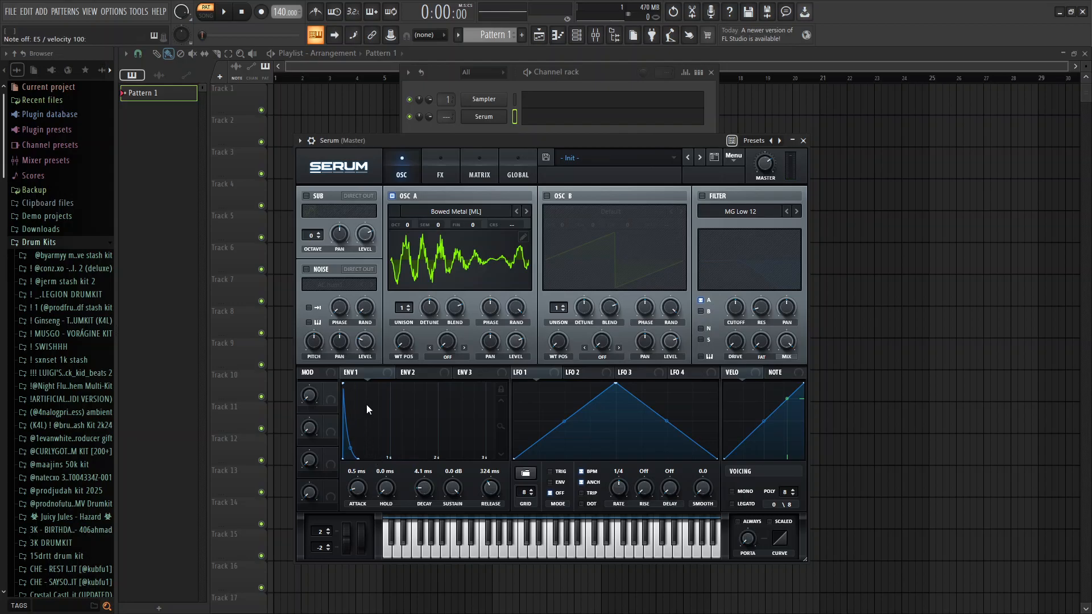
# - Audition Env 1 with a long release of 2.08 s, then with the release shortened to 343 ms
pyautogui.moveTo(487, 483)
pyautogui.mouseDown()
pyautogui.moveTo(479, 439)
pyautogui.moveTo(499, 474)
pyautogui.mouseUp()
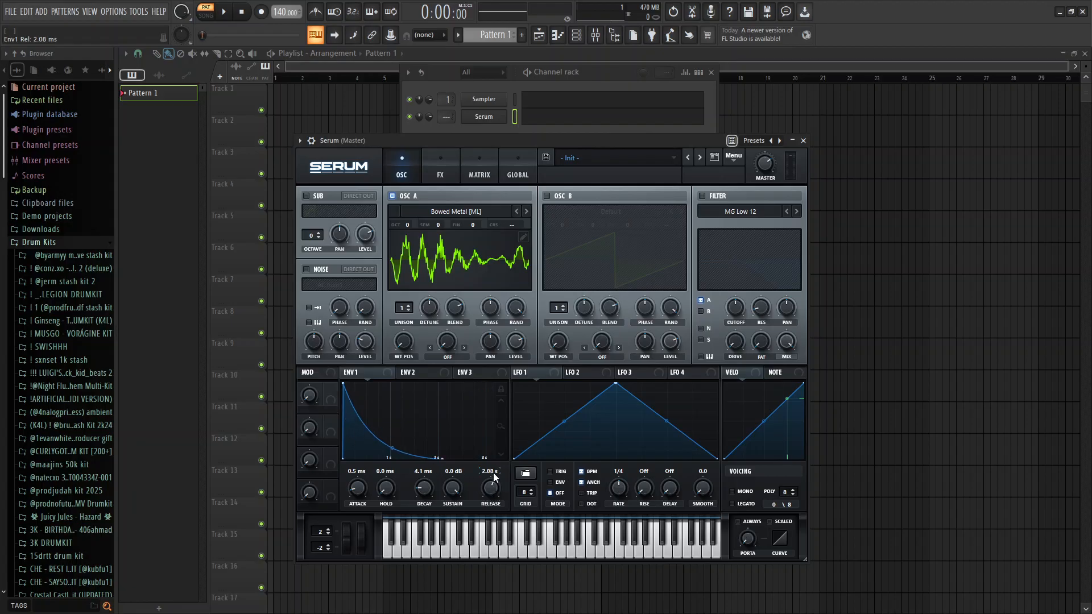
pyautogui.press('c')
pyautogui.moveTo(489, 497); pyautogui.dragTo(482, 508)
pyautogui.press('c')
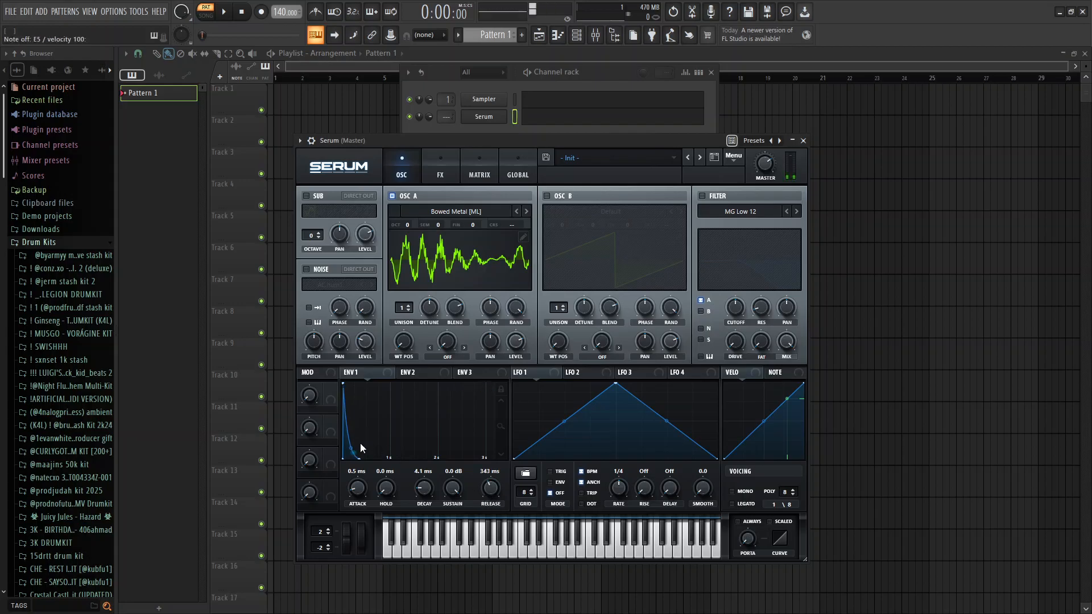
# - Try Env 1 hold times of 1.78 s and 1.40 s, auditioning each with a test note
pyautogui.moveTo(383, 491)
pyautogui.mouseDown()
pyautogui.moveTo(390, 421)
pyautogui.moveTo(388, 490)
pyautogui.mouseUp()
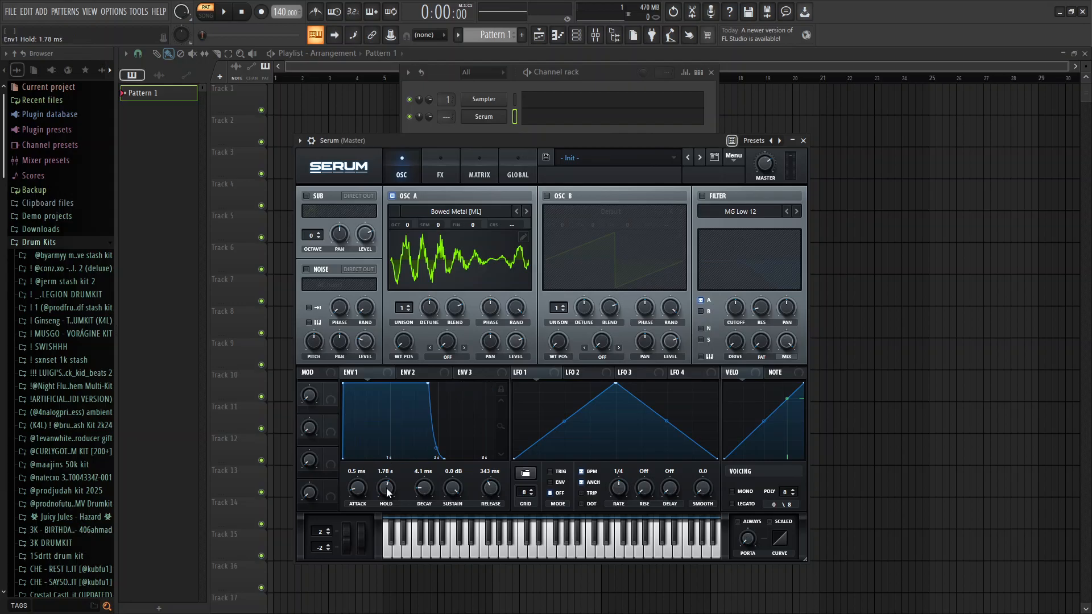
pyautogui.press('c')
pyautogui.press('c')
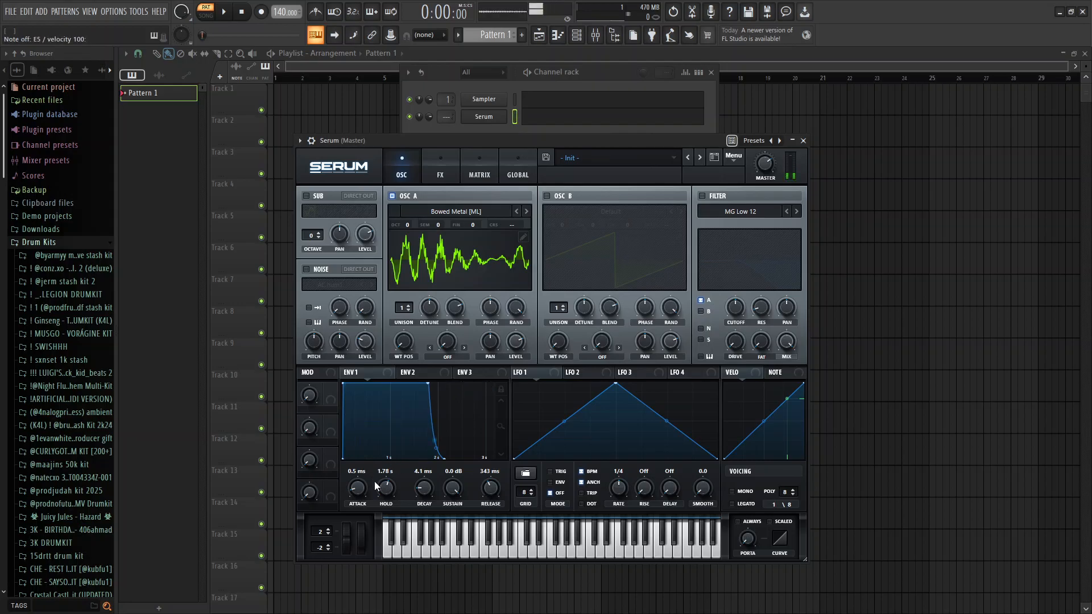
pyautogui.moveTo(390, 490)
pyautogui.mouseDown()
pyautogui.moveTo(384, 445)
pyautogui.moveTo(385, 482)
pyautogui.mouseUp()
pyautogui.press('c')
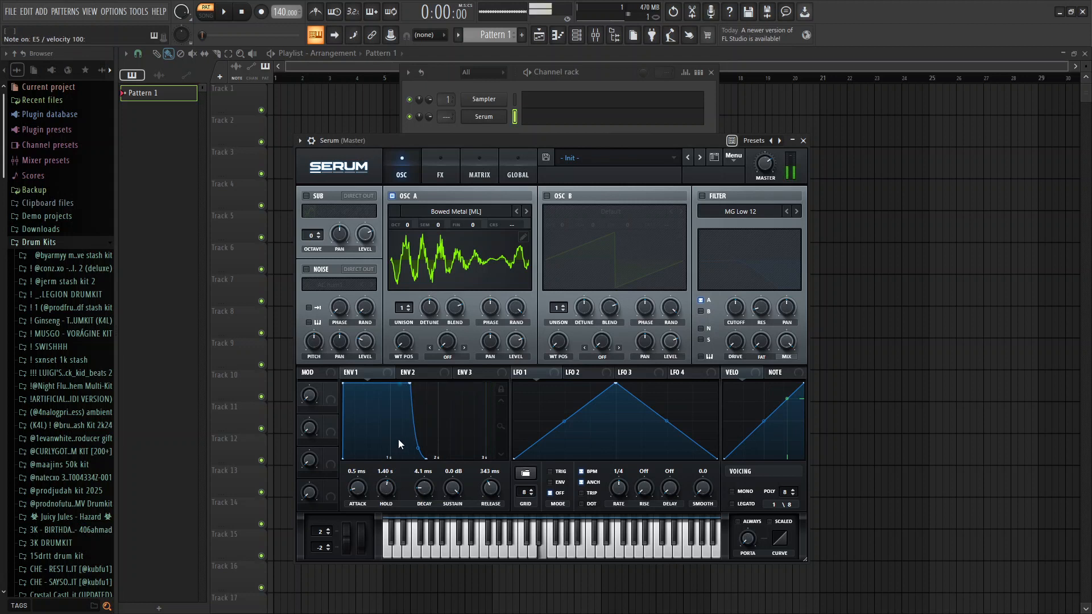
# - Set Env 1's hold to 37 ms, audition a 1.19 s attack, and reduce the attack to 48 ms
pyautogui.moveTo(390, 477); pyautogui.dragTo(351, 456)
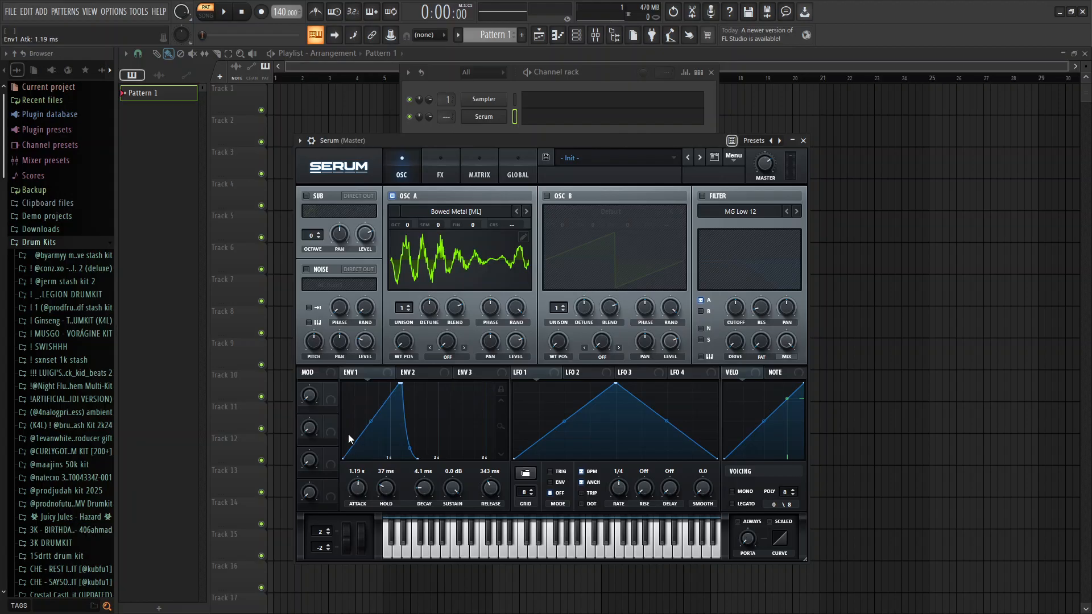
pyautogui.press('c')
pyautogui.press('c')
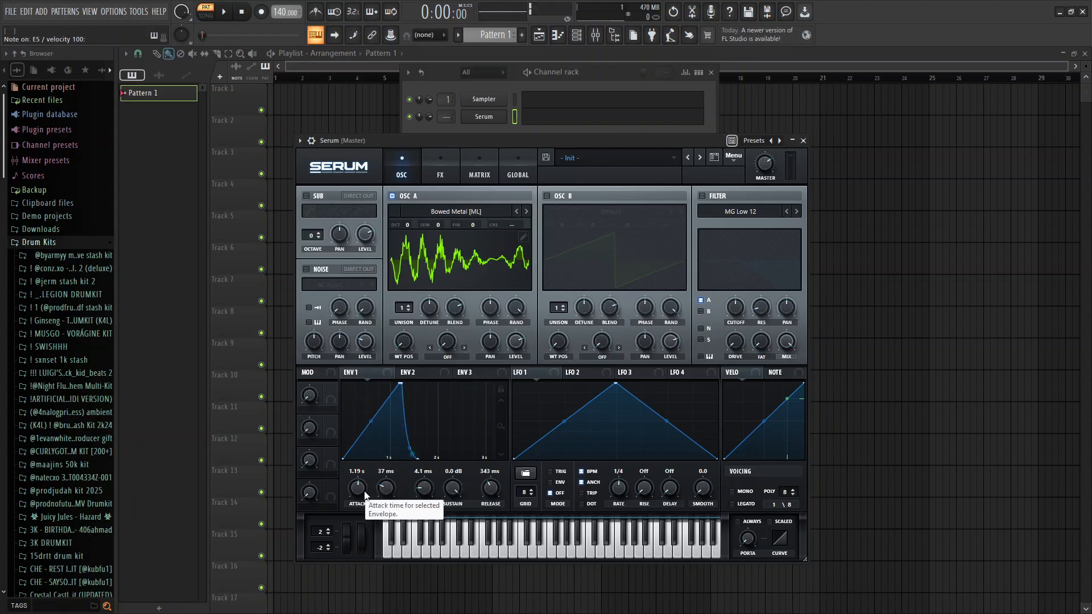
pyautogui.moveTo(365, 495); pyautogui.dragTo(358, 517)
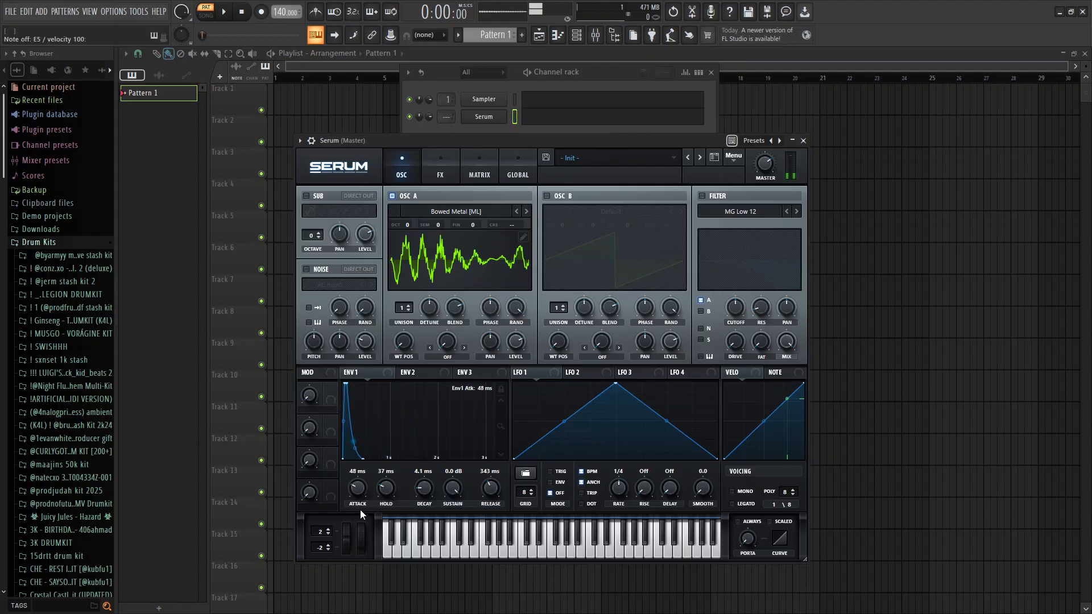
# - Set Env 1's decay to 15 ms and sustain to -10.4 dB, auditioning the sound with repeated notes
pyautogui.moveTo(418, 489); pyautogui.dragTo(449, 540)
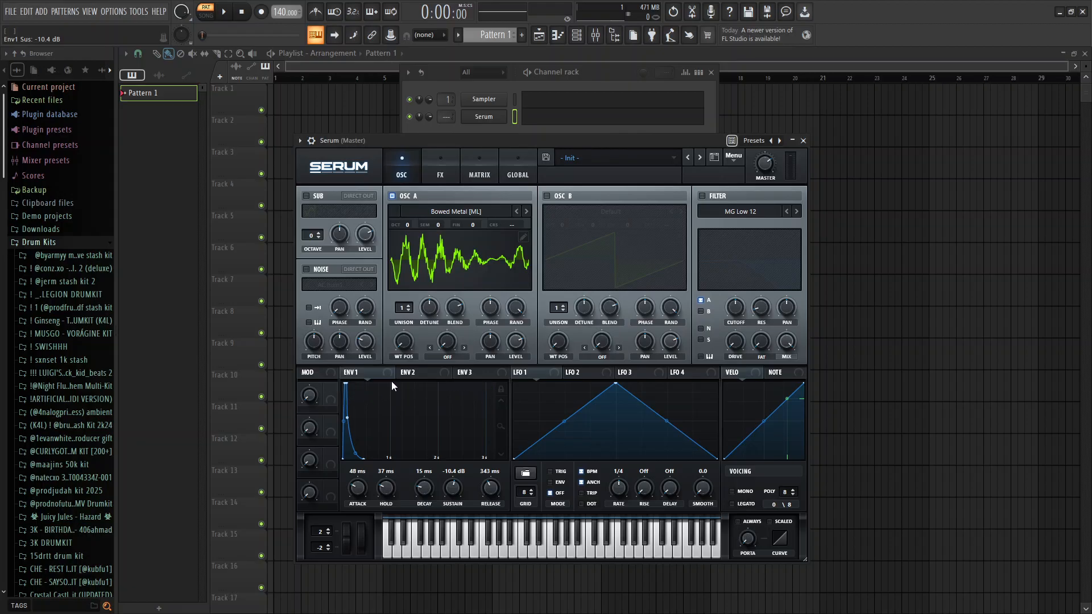
pyautogui.press('c')
pyautogui.press('c')
pyautogui.press('c')
pyautogui.press('c')
pyautogui.press('c')
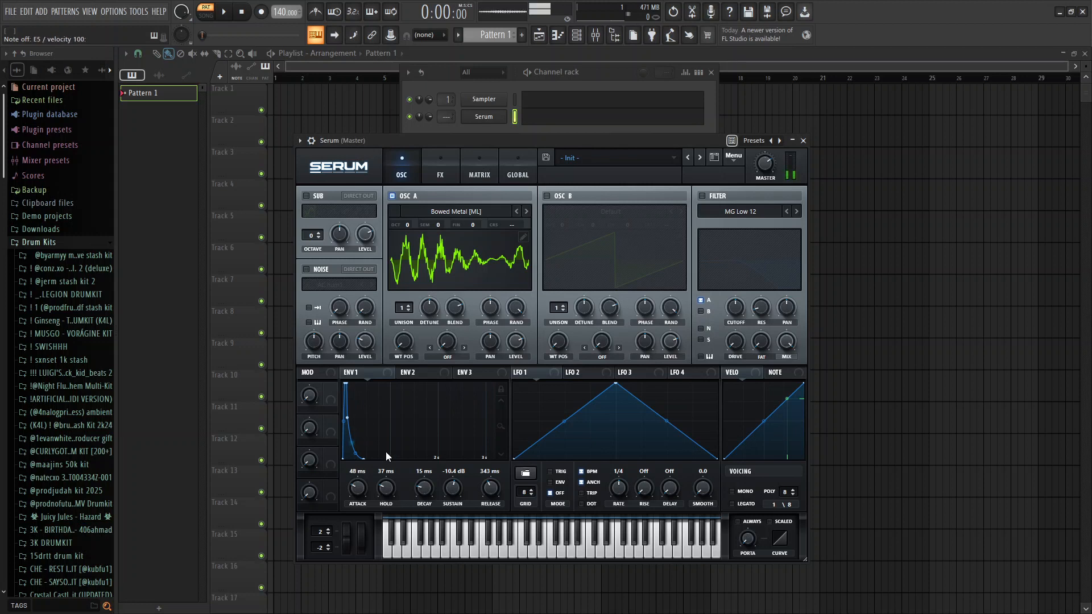
# - Raise Env 1's sustain to -1.3 dB and audition the note
pyautogui.moveTo(448, 504); pyautogui.dragTo(457, 453)
pyautogui.press('c')
pyautogui.press('c')
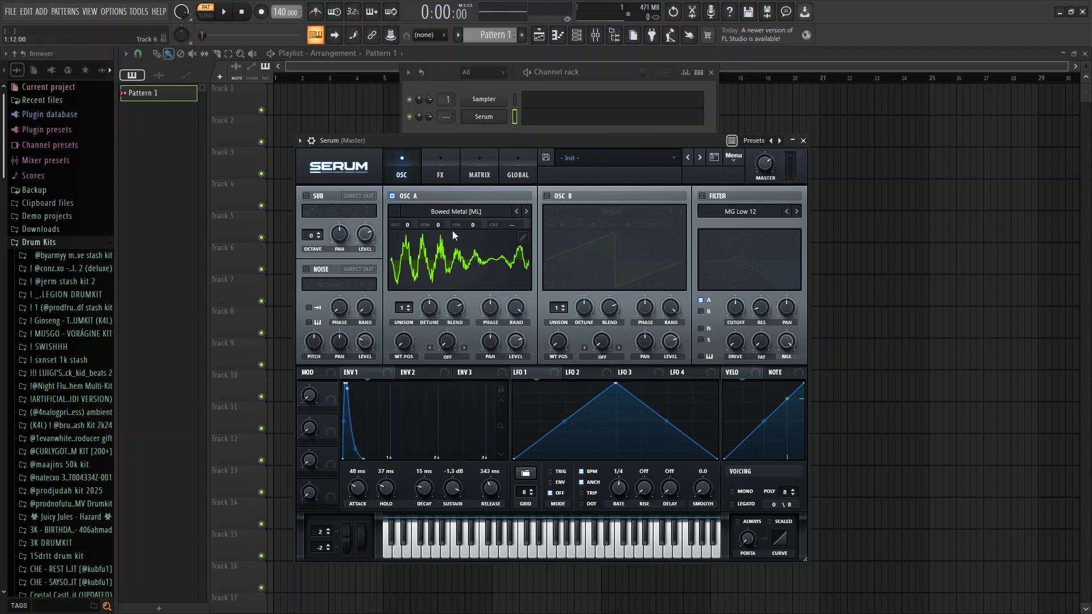
# - Browse the Digital wavetables for oscillator A from Shrats onward and load SubBass_1
pyautogui.click(452, 212)
pyautogui.moveTo(446, 238)
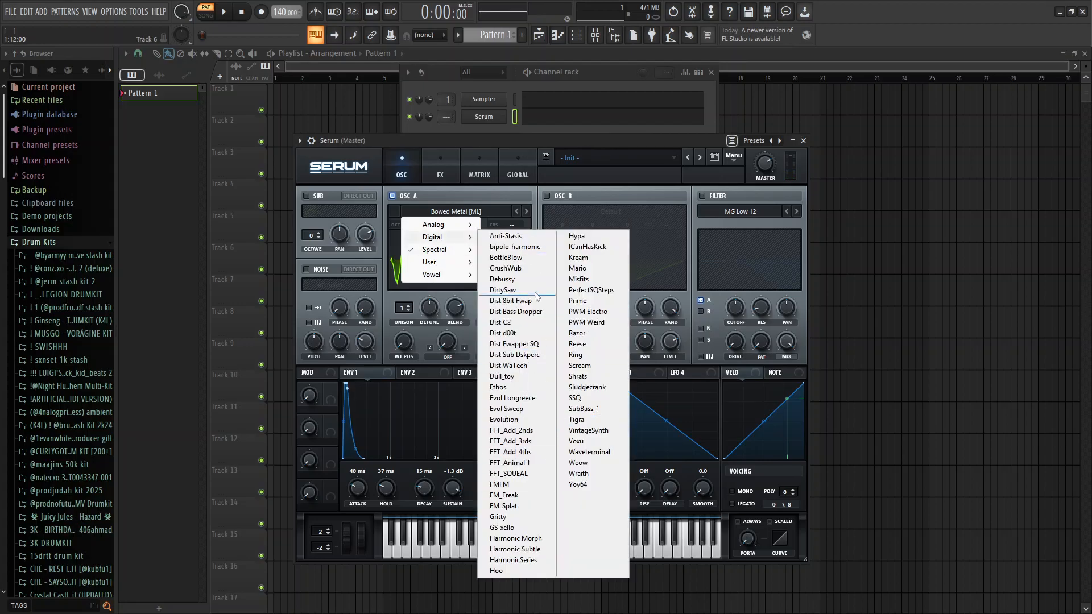
pyautogui.click(578, 377)
pyautogui.click(524, 211)
pyautogui.click(524, 212)
pyautogui.click(526, 211)
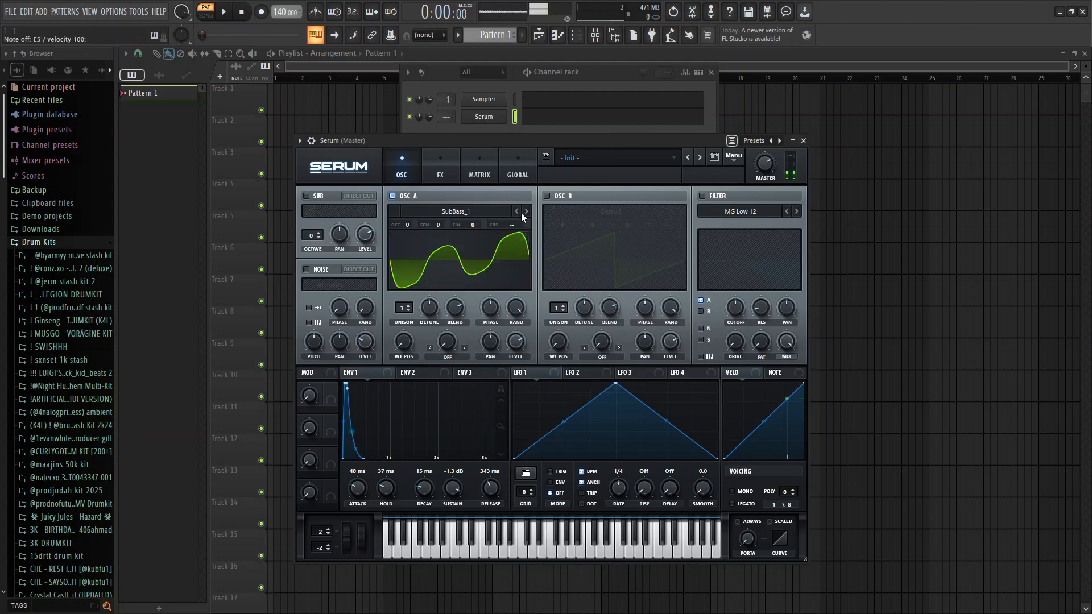
pyautogui.click(526, 211)
pyautogui.click(518, 210)
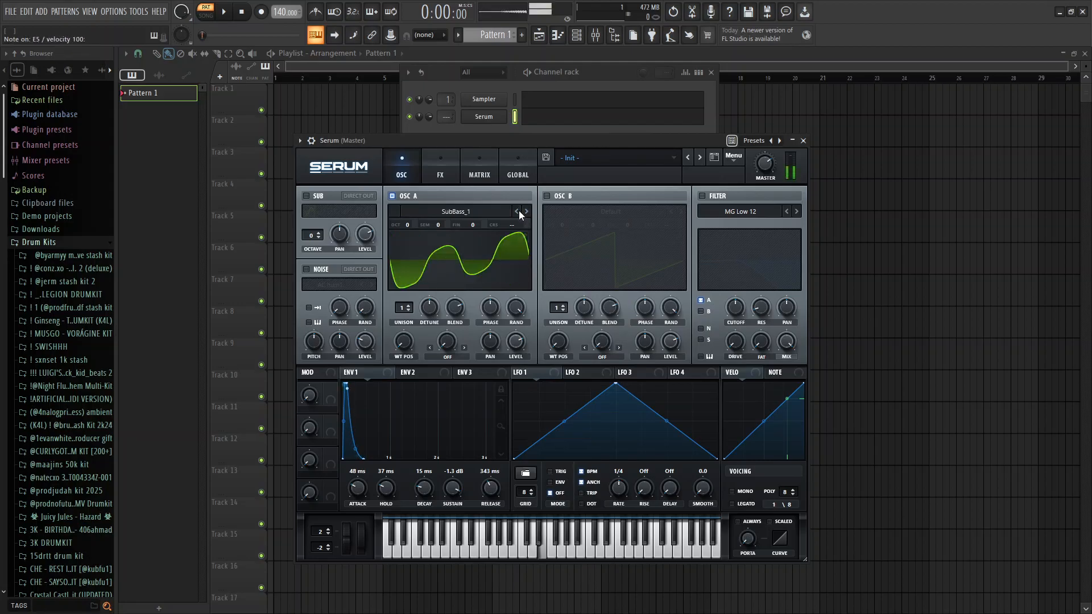
# - Close the Serum window and open the piano roll for the Serum channel
pyautogui.click(494, 117)
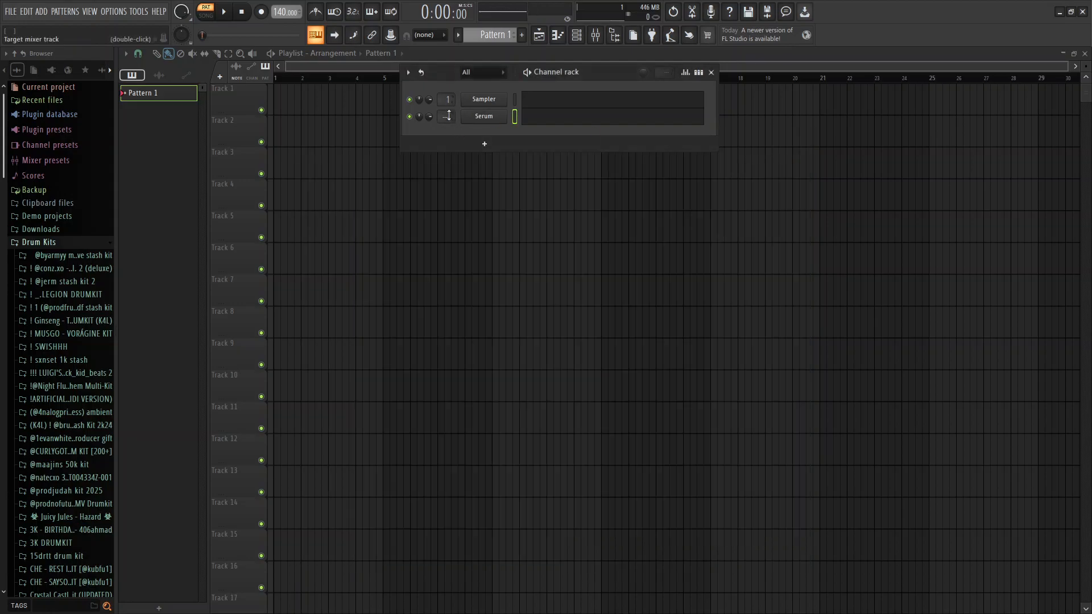
pyautogui.click(577, 35)
pyautogui.click(558, 35)
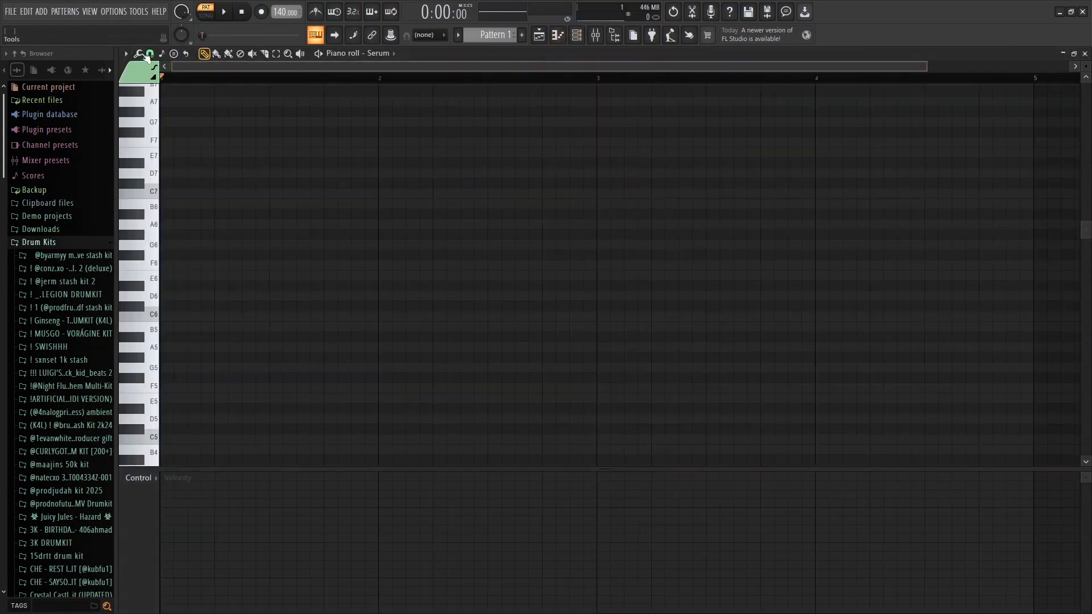
# - Stamp the Other Japanese Insen scale as stacked notes from G#5 at bar 1 and shorten them to one step
pyautogui.click(162, 53)
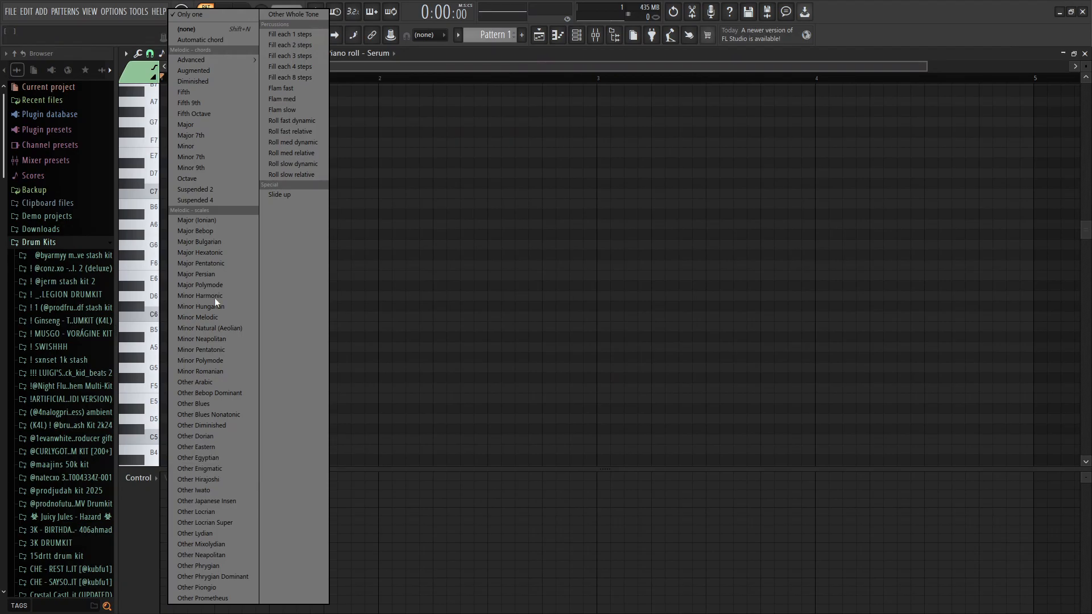
pyautogui.click(207, 502)
pyautogui.click(163, 357)
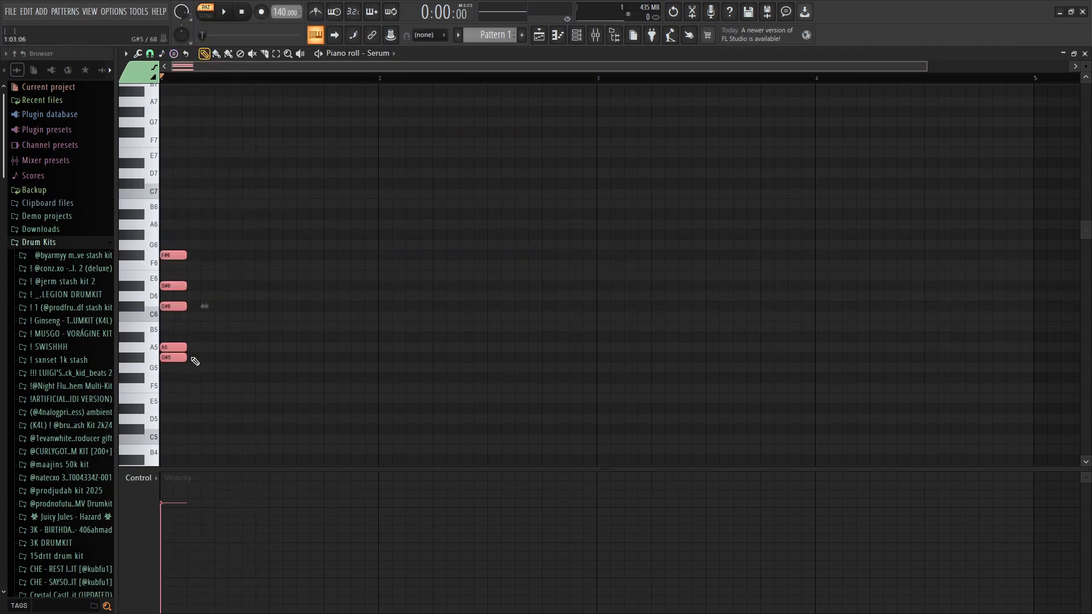
pyautogui.moveTo(186, 256); pyautogui.dragTo(173, 256)
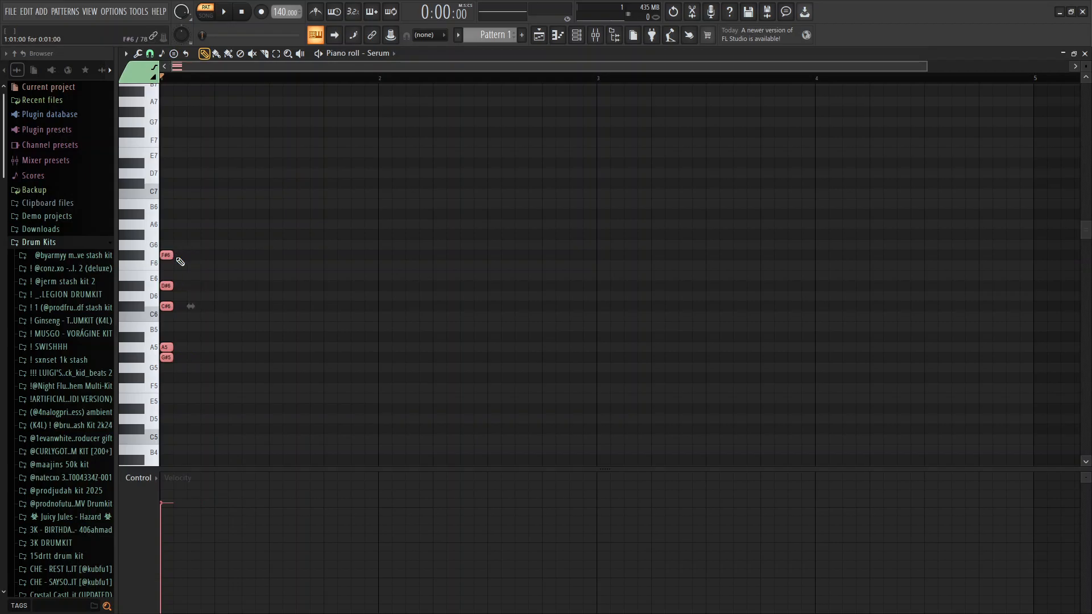
# - Set the snap to 1/3 beat and paste a copy of the stacked notes on the last third of beat 1
pyautogui.click(215, 78)
pyautogui.click(150, 53)
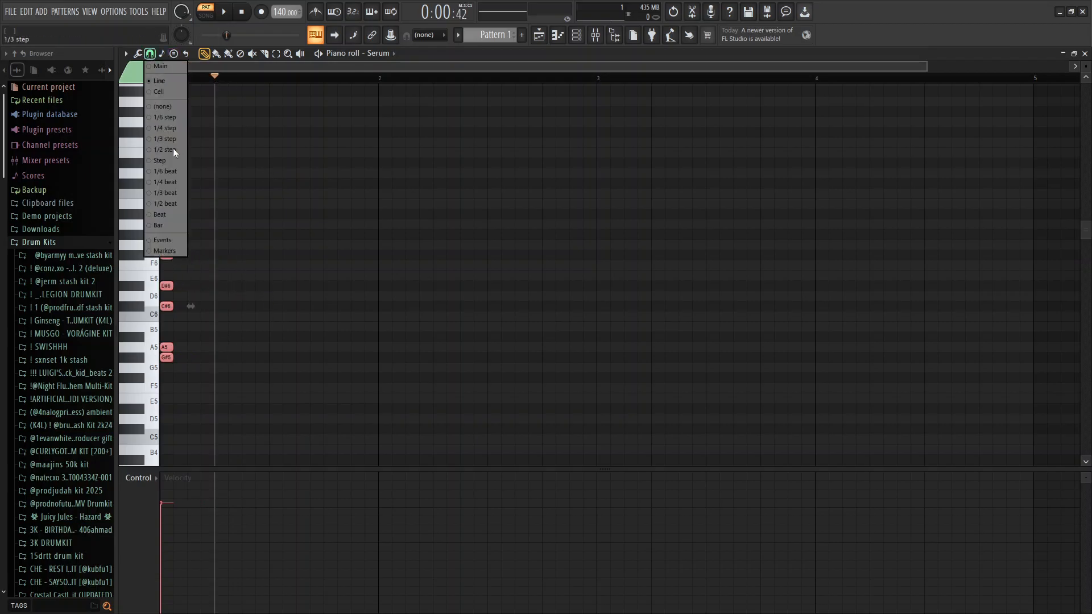
pyautogui.click(165, 192)
pyautogui.click(196, 76)
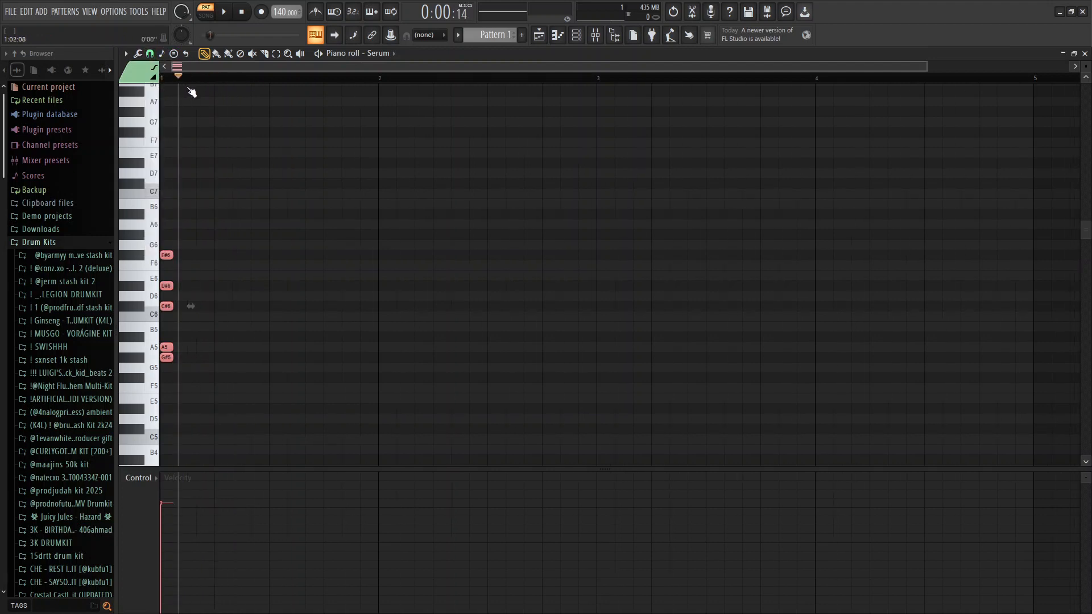
pyautogui.hotkey('ctrl', 'v')
# - Revoice the second chord by adding A6 and removing A5 and D#6, keeping G#5
pyautogui.click(202, 224)
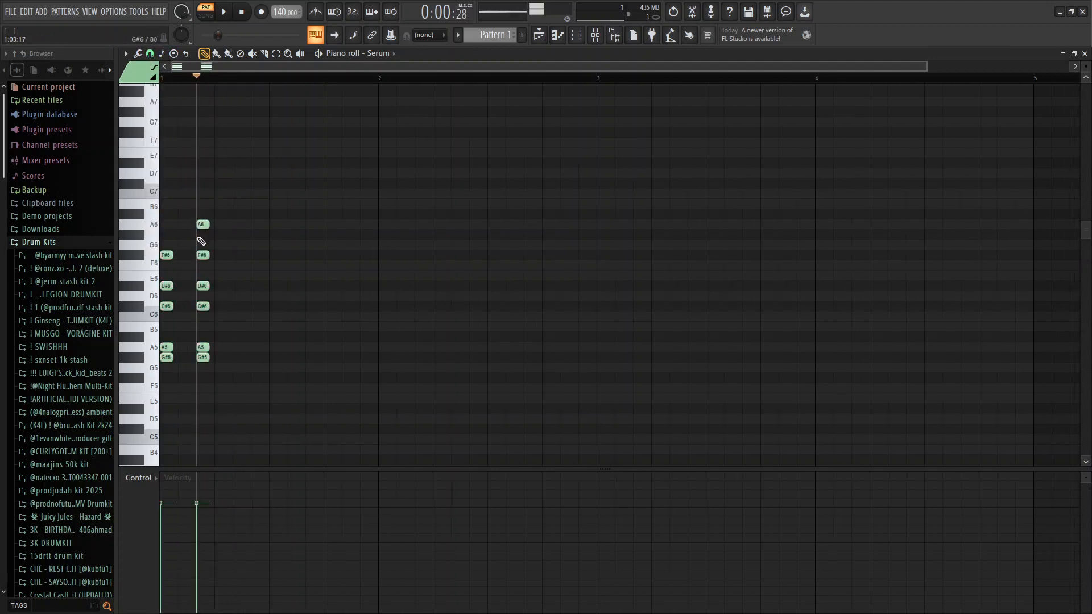
pyautogui.rightClick(202, 347)
pyautogui.rightClick(203, 357)
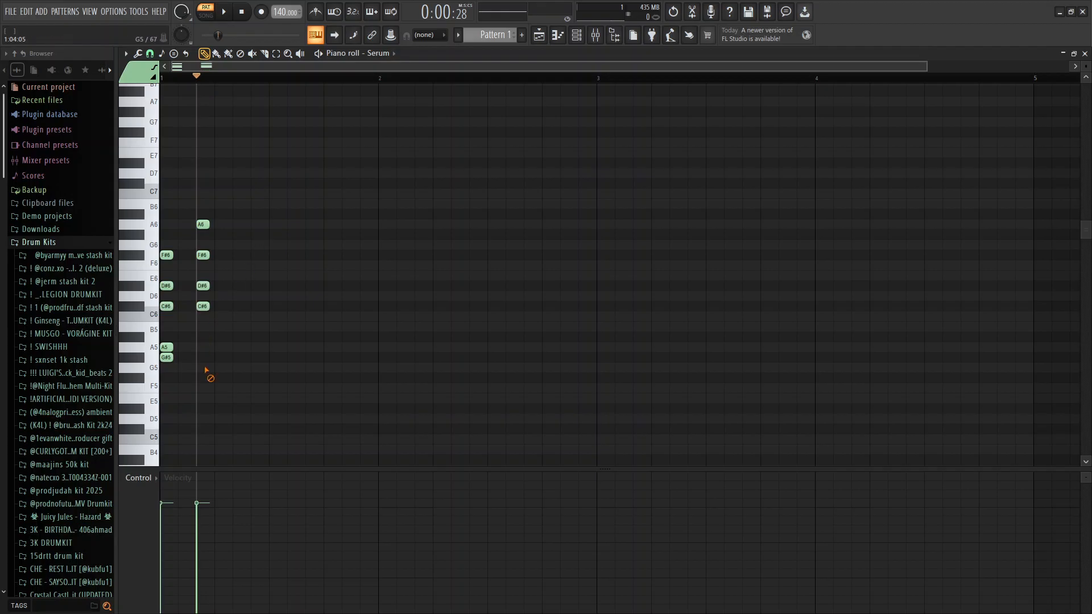
pyautogui.click(205, 358)
pyautogui.rightClick(205, 286)
# - Paste a copy of the two-chord pattern at the start of beat 2 and briefly play it back
pyautogui.click(216, 78)
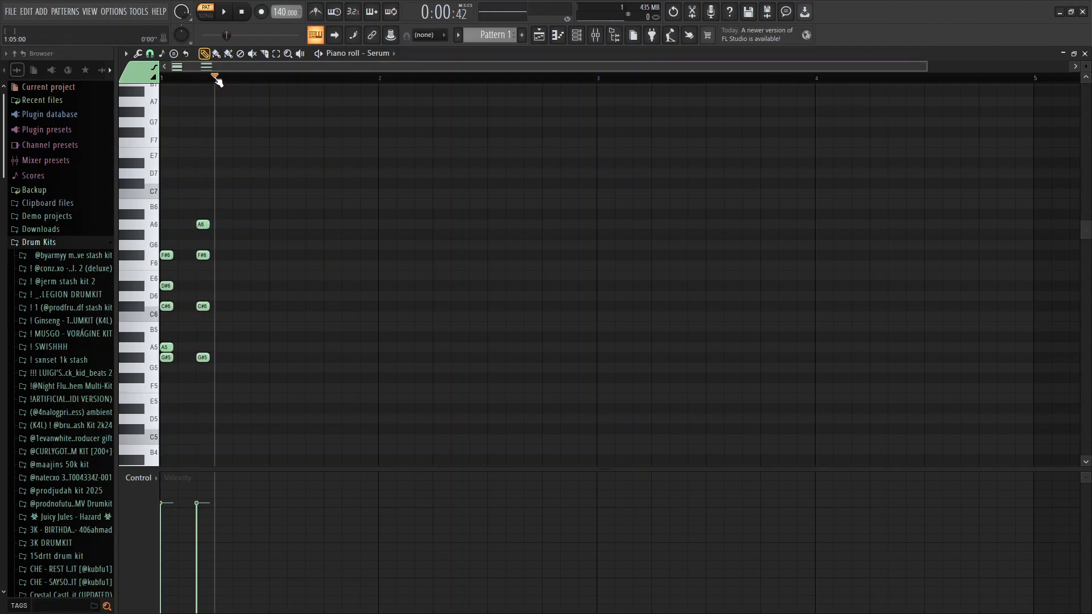
pyautogui.hotkey('ctrl', 'v')
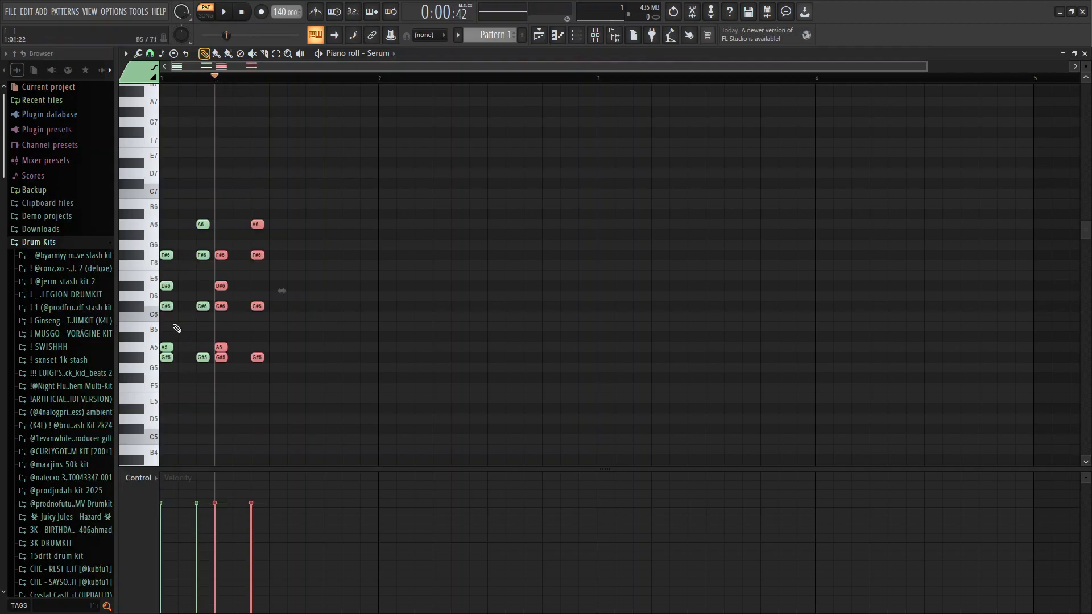
pyautogui.scroll(3, 201, 69)
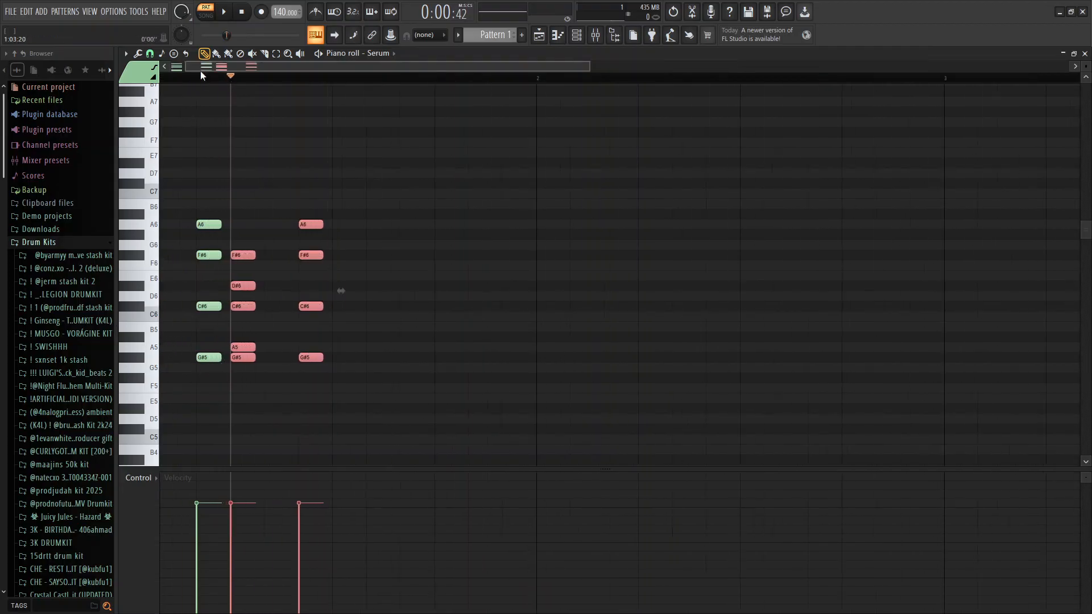
pyautogui.moveTo(201, 69); pyautogui.dragTo(183, 69)
pyautogui.click(190, 349)
pyautogui.hotkey('ctrl', 'z')
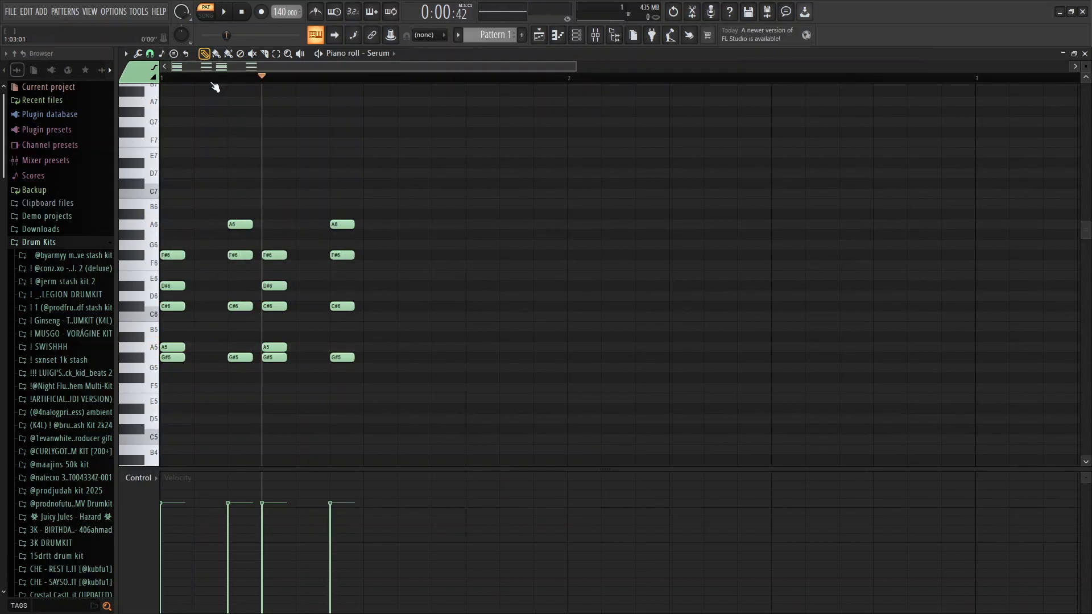
pyautogui.press('space')
pyautogui.press('space')
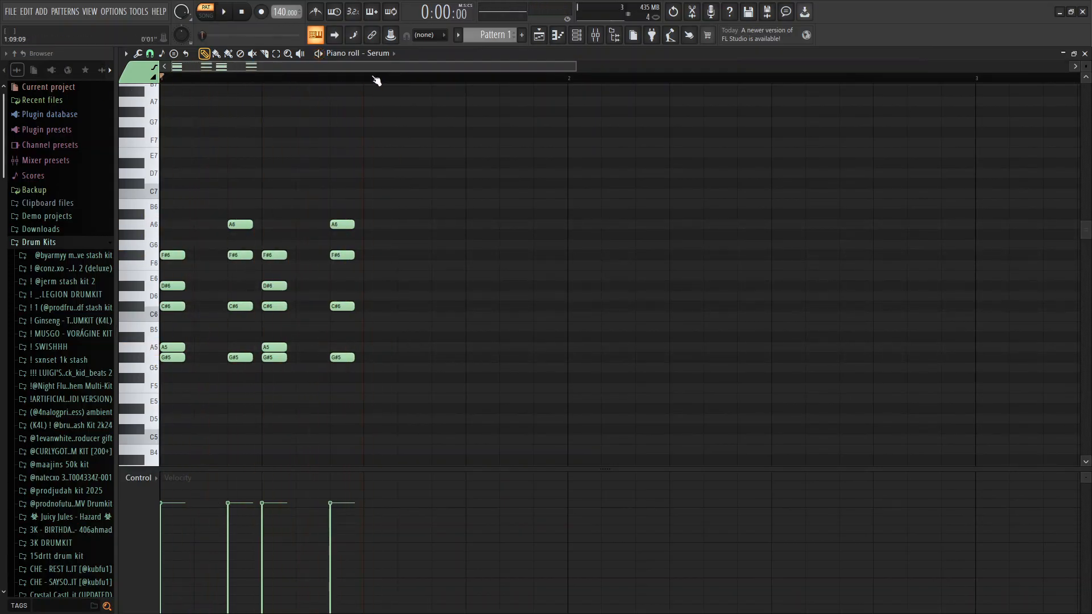
# - Duplicate the chord pattern across beats 3 and 4, transpose all notes down two semitones, and play the bar
pyautogui.hotkey('ctrl', 'b')
pyautogui.press('Down')
pyautogui.press('Down')
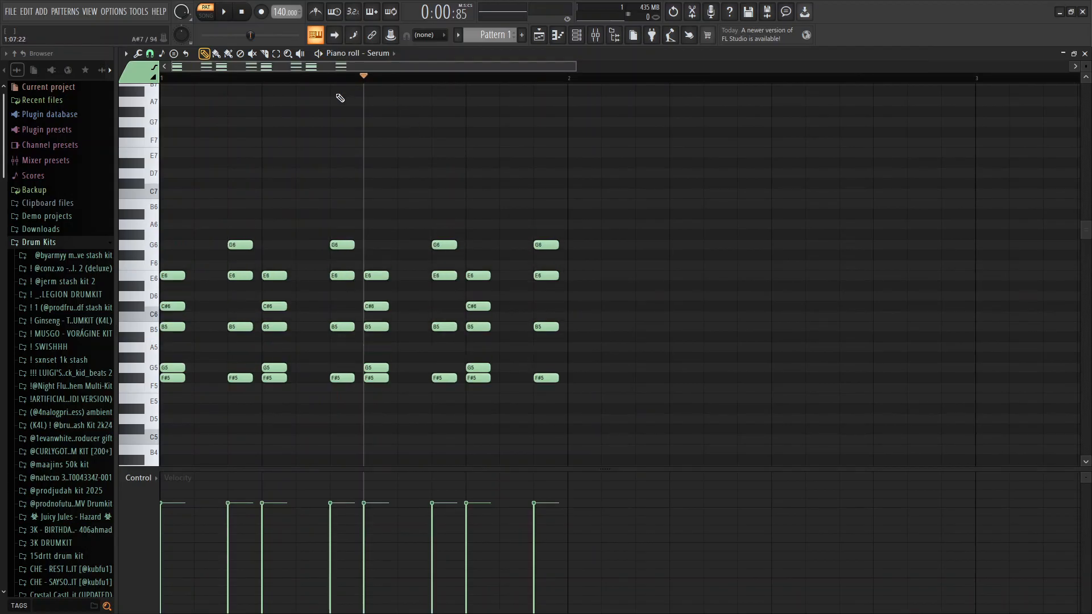
pyautogui.click(173, 92)
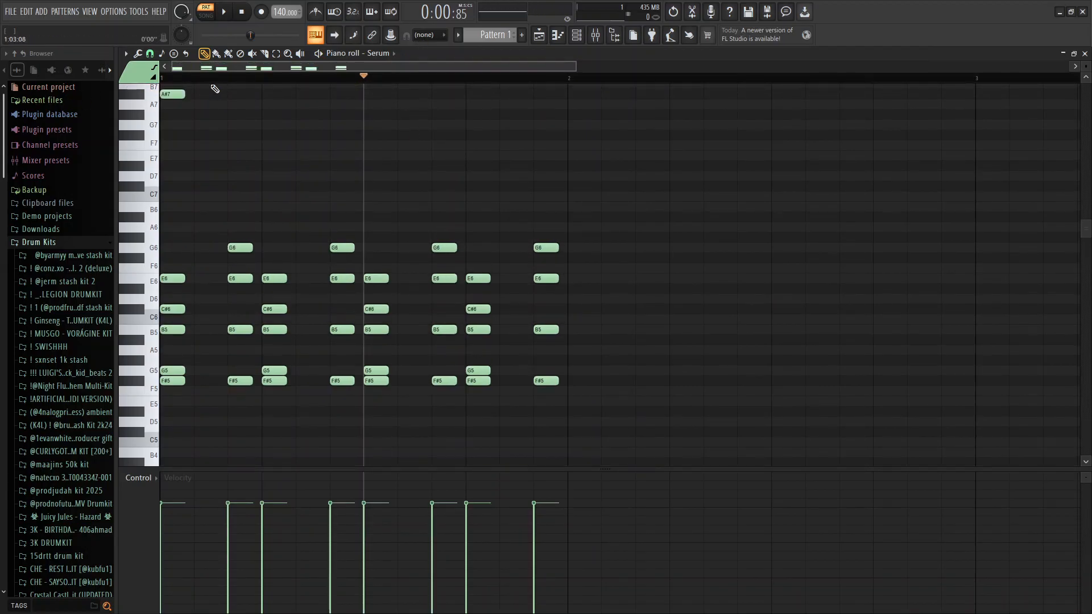
pyautogui.rightClick(178, 93)
pyautogui.press('space')
pyautogui.scroll(-3, 302, 87)
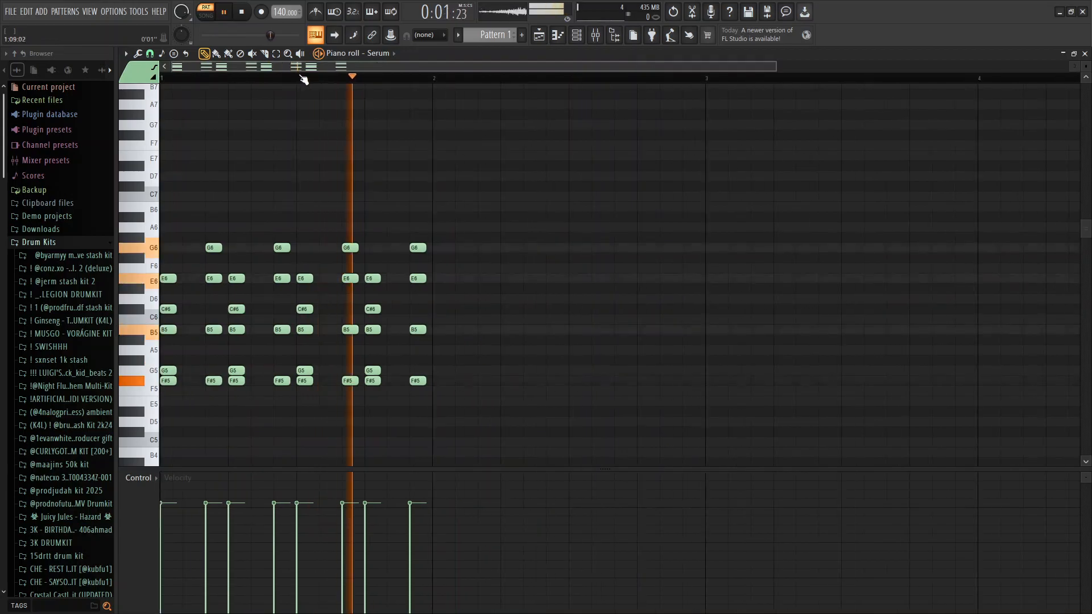
# - Stop playback and duplicate the one-bar chord pattern into bar 2
pyautogui.press('space')
pyautogui.click(346, 78)
pyautogui.hotkey('ctrl', 'b')
pyautogui.scroll(-2, 414, 186)
pyautogui.click(410, 186)
pyautogui.rightClick(410, 186)
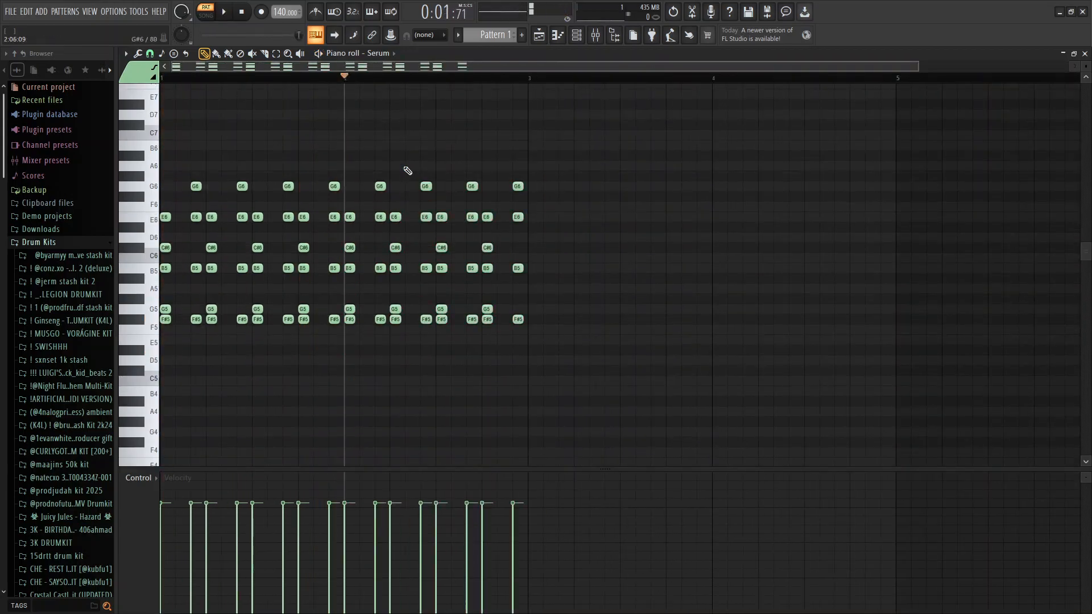
pyautogui.moveTo(330, 78)
pyautogui.mouseDown()
pyautogui.moveTo(283, 78)
pyautogui.moveTo(315, 79)
pyautogui.mouseUp()
pyautogui.click(316, 359)
pyautogui.rightClick(317, 360)
pyautogui.click(347, 350)
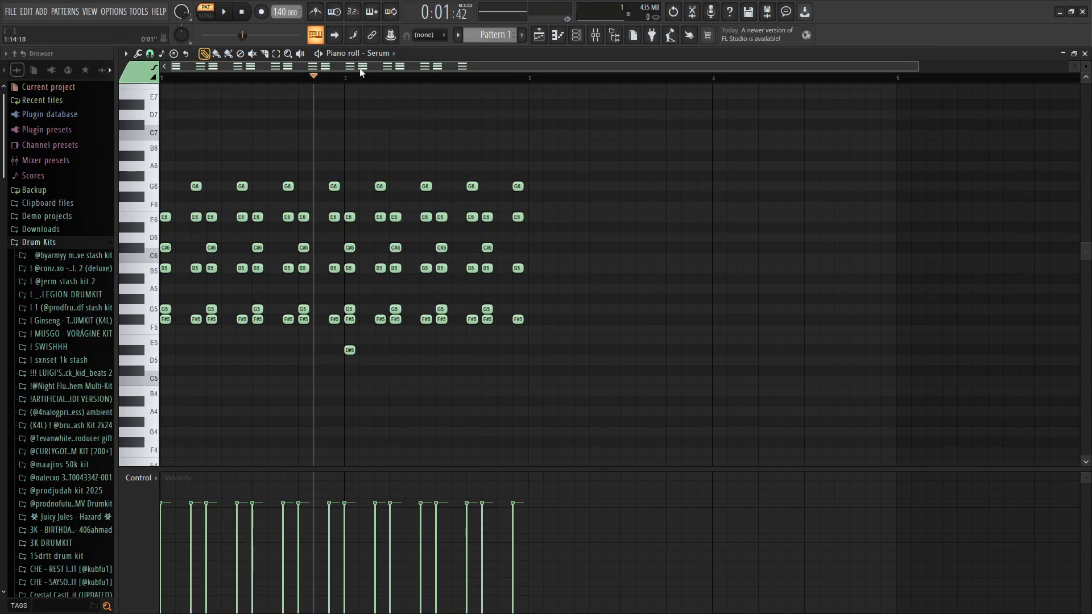
pyautogui.scroll(3, 379, 145)
pyautogui.rightClick(320, 350)
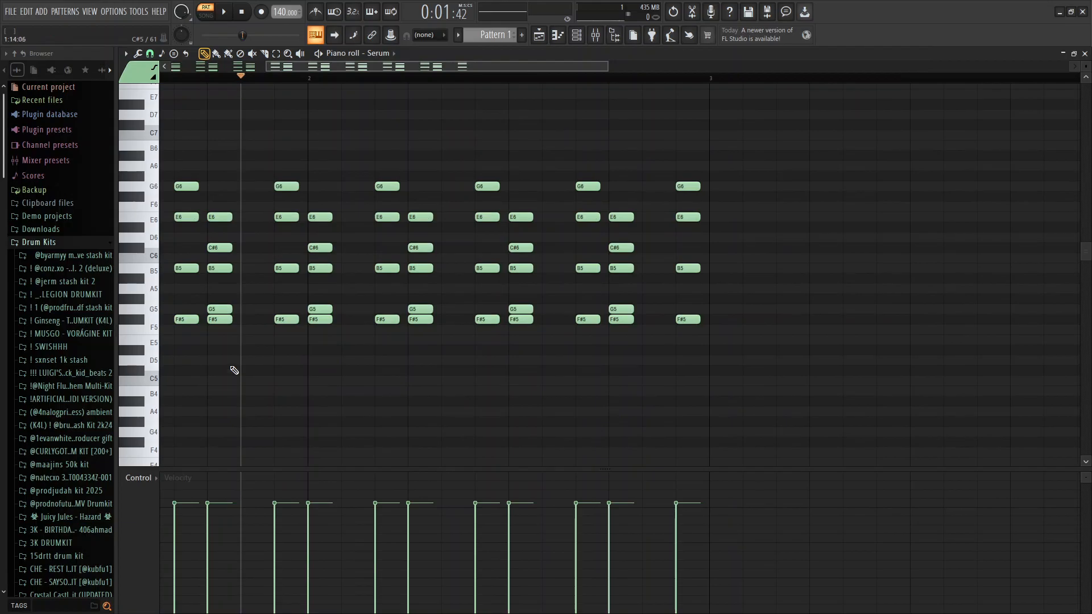
# - Audition low bass pitches and place a C#5 note under the first chord of bar 2
pyautogui.click(151, 313)
pyautogui.click(154, 167)
pyautogui.click(156, 188)
pyautogui.click(327, 412)
pyautogui.click(317, 413)
pyautogui.moveTo(320, 412); pyautogui.dragTo(322, 324)
pyautogui.click(310, 435)
pyautogui.rightClick(320, 431)
pyautogui.click(314, 381)
# - Add the bass notes B4, E5 and B4 under the second, third and fourth chords of bar 2
pyautogui.moveTo(324, 383); pyautogui.dragTo(384, 391)
pyautogui.click(380, 381)
pyautogui.click(409, 351)
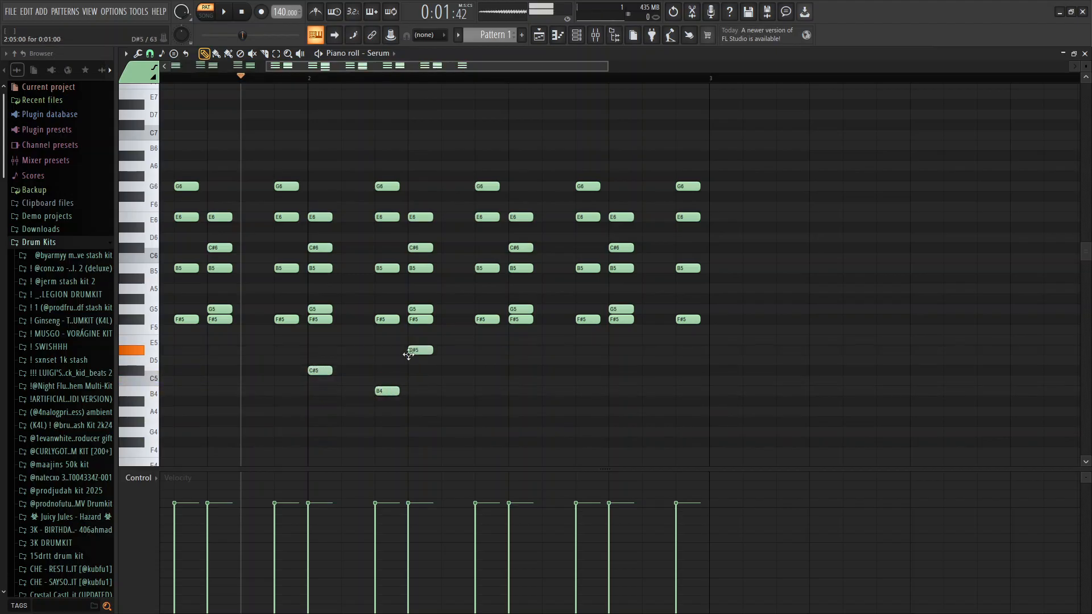
pyautogui.moveTo(416, 351)
pyautogui.mouseDown()
pyautogui.moveTo(417, 412)
pyautogui.moveTo(420, 340)
pyautogui.mouseUp()
pyautogui.click(482, 392)
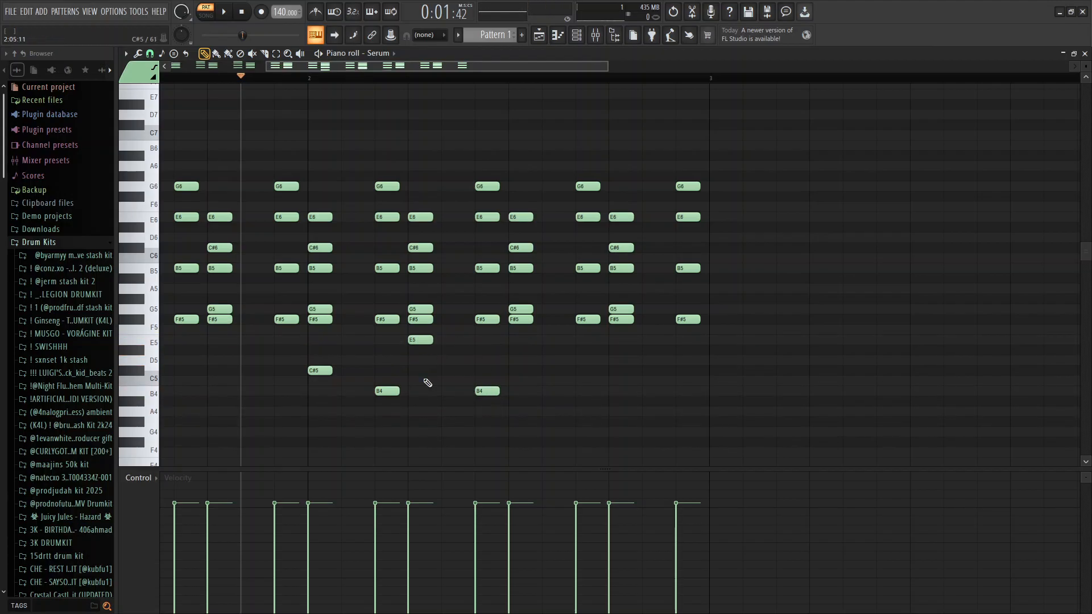
# - Repeat the bass line C#5, B4, E5, B4 under the last four chords of bar 2 and play it back
pyautogui.click(514, 370)
pyautogui.click(586, 392)
pyautogui.click(617, 341)
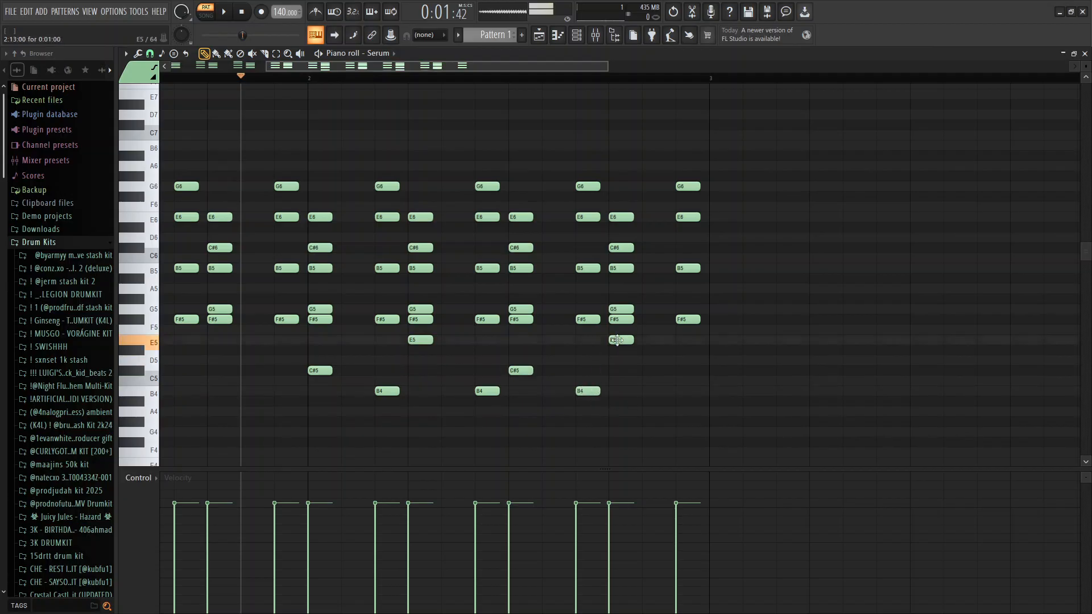
pyautogui.click(685, 392)
pyautogui.press('space')
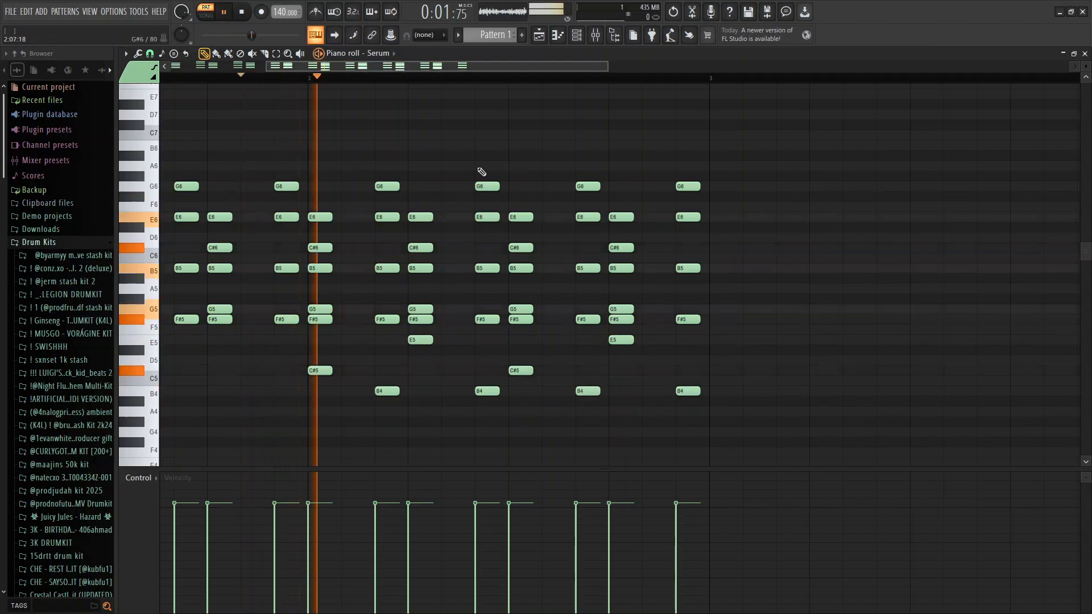
pyautogui.scroll(-5, 463, 87)
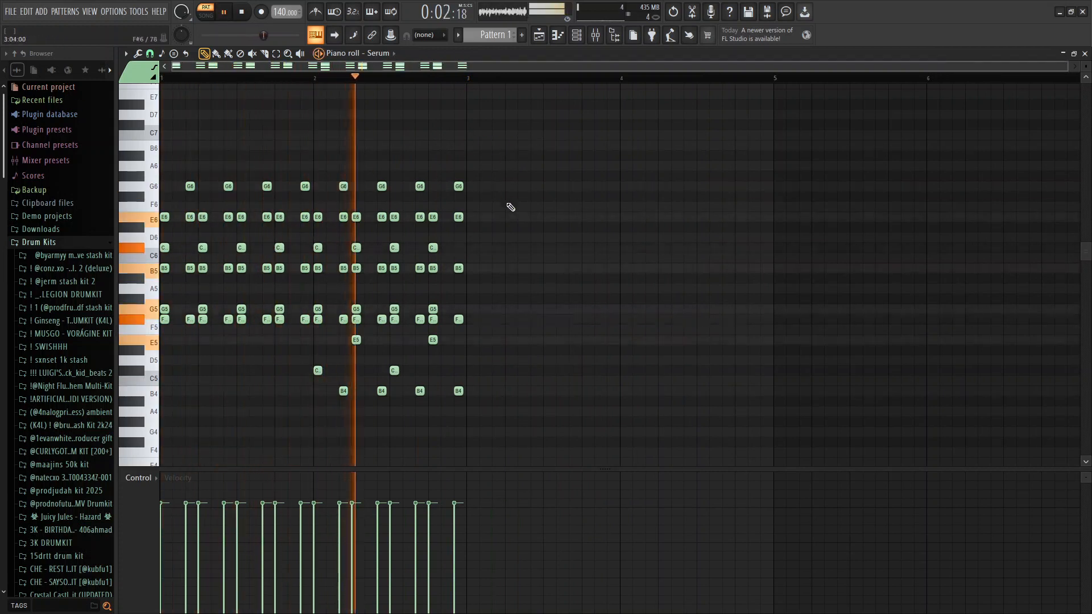
pyautogui.hotkey('ctrl', 'b')
pyautogui.press('space')
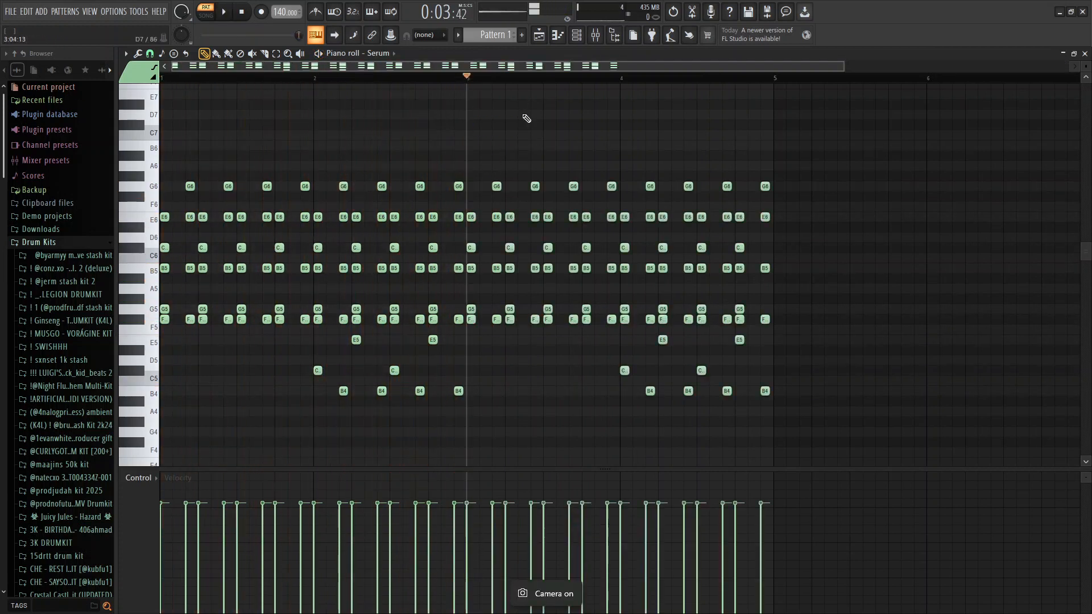
pyautogui.moveTo(476, 101); pyautogui.dragTo(788, 406)
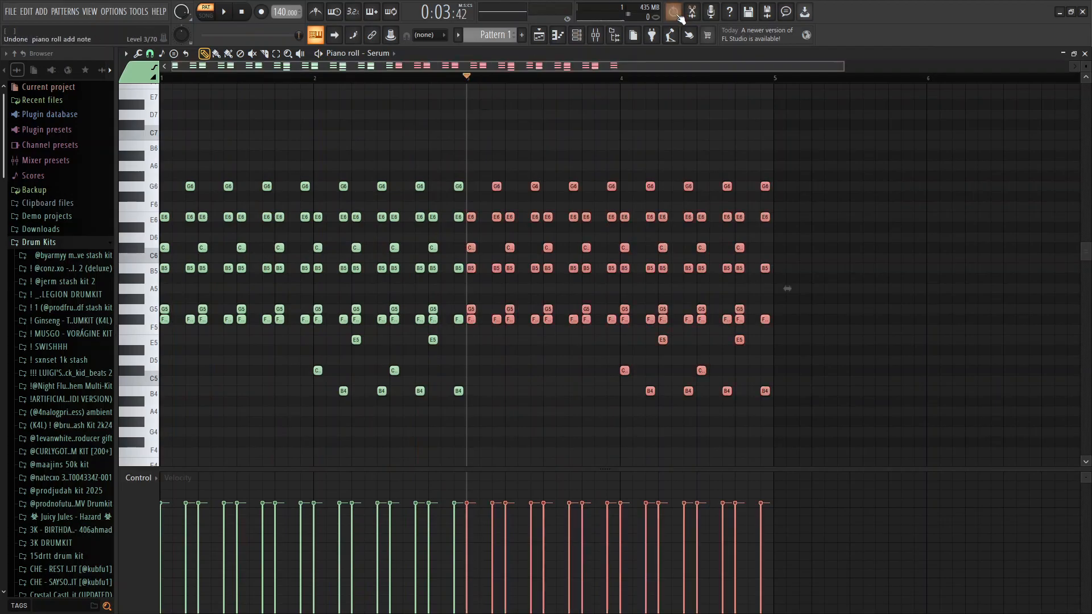
pyautogui.press('Delete')
# - Select all notes and stretch the two-bar pattern to four bars
pyautogui.hotkey('ctrl', 'a')
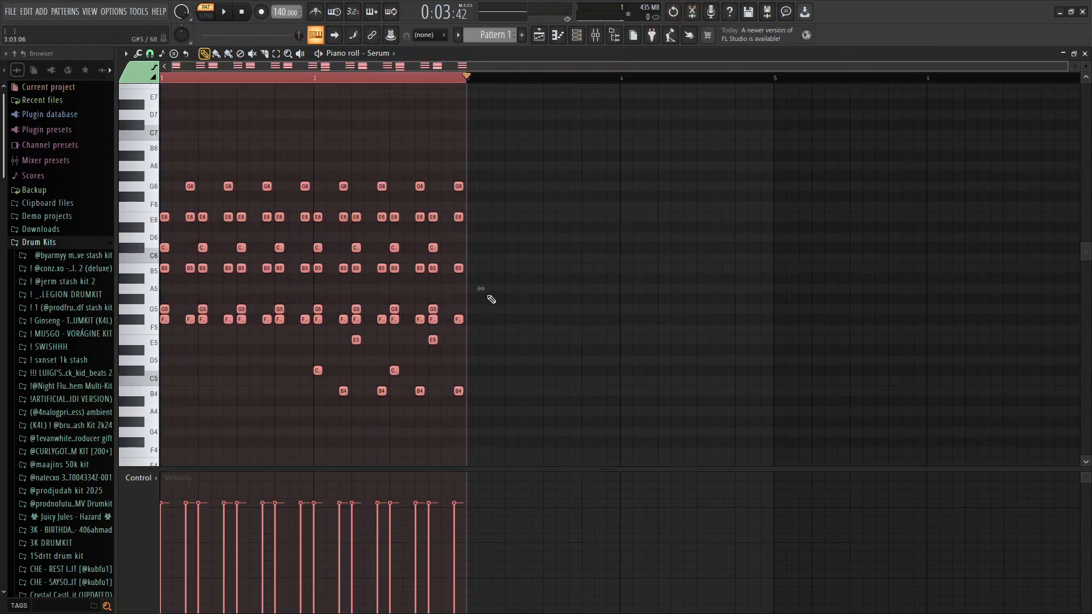
pyautogui.scroll(2, 472, 65)
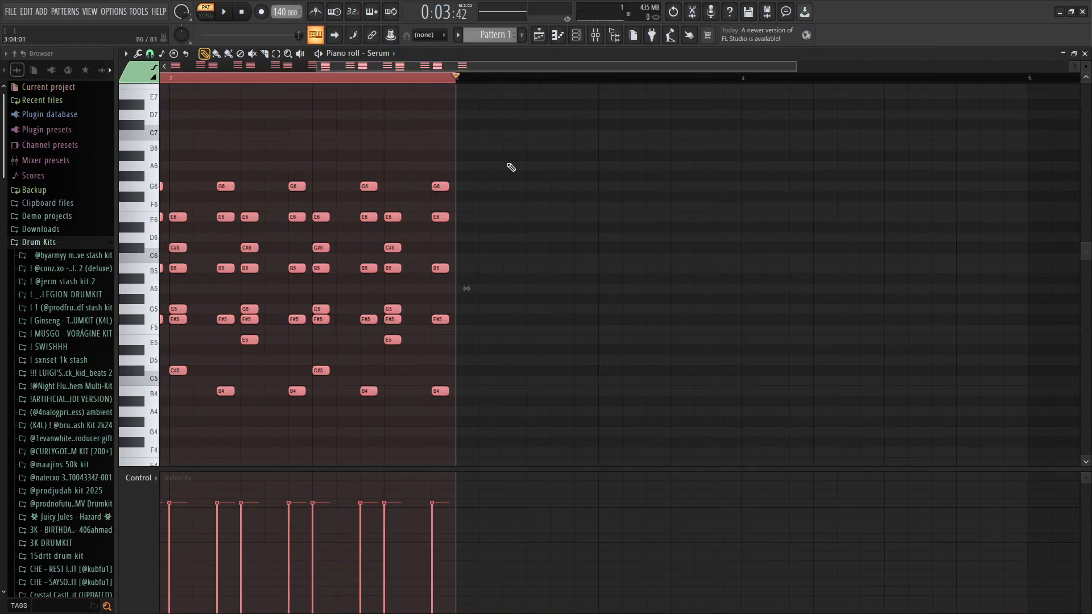
pyautogui.scroll(-2, 467, 88)
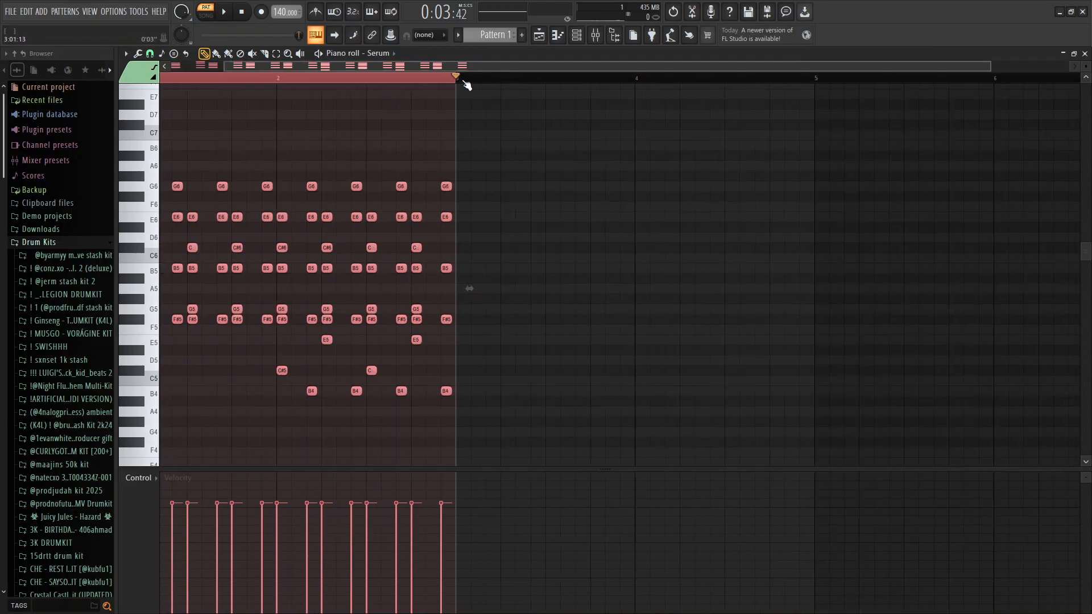
pyautogui.scroll(3, 494, 86)
pyautogui.scroll(3, 494, 87)
pyautogui.scroll(-5, 483, 256)
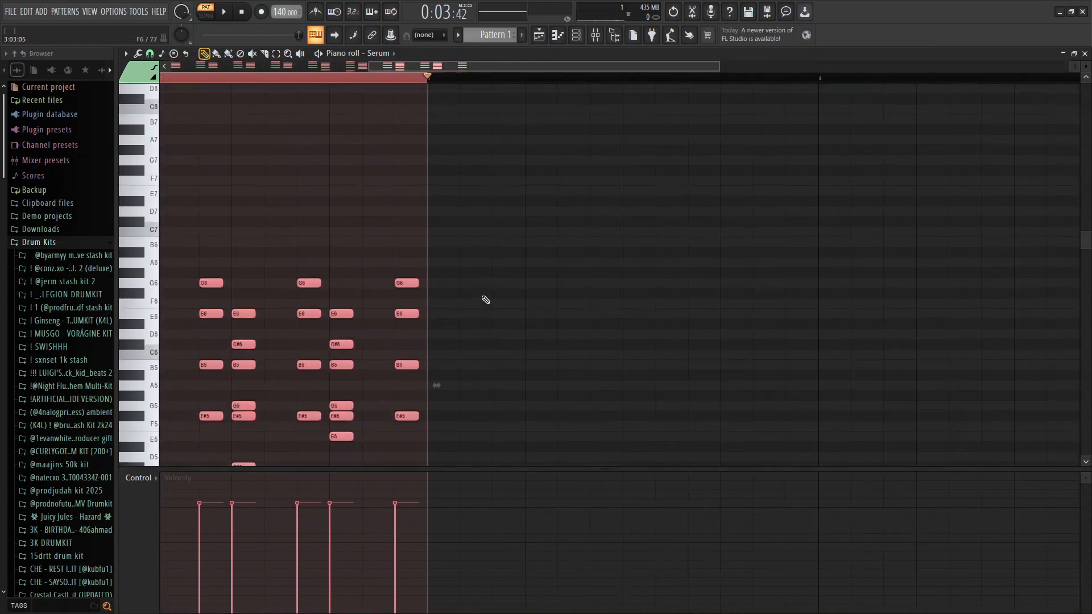
pyautogui.scroll(-3, 459, 87)
pyautogui.moveTo(480, 290); pyautogui.dragTo(784, 288)
# - Clear the selection and play the stretched pattern from the start with the metronome on
pyautogui.click(441, 78)
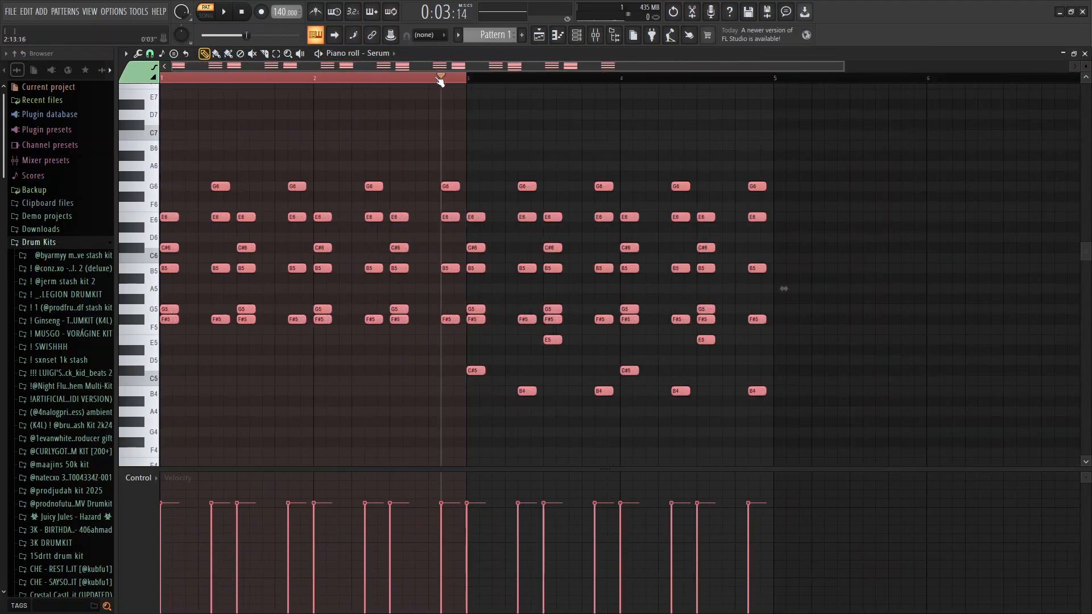
pyautogui.moveTo(438, 79); pyautogui.dragTo(4, 81)
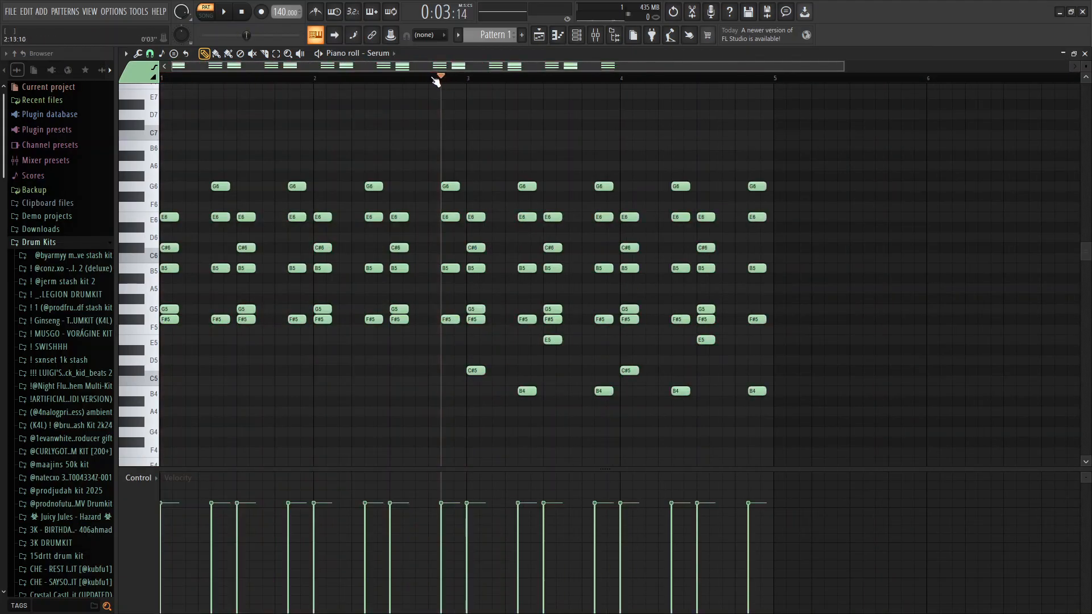
pyautogui.press('space')
pyautogui.click(371, 125)
pyautogui.rightClick(371, 125)
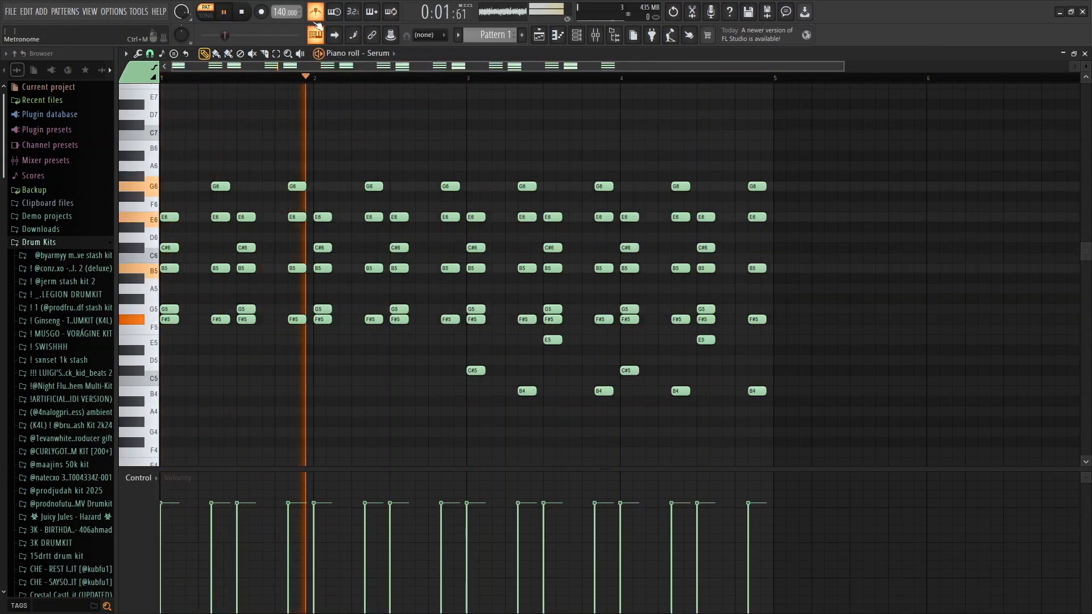
# - Open Serum, try the BottleBlow wavetable on oscillator A, and replace it with Monster 1 [SL]
pyautogui.click(576, 34)
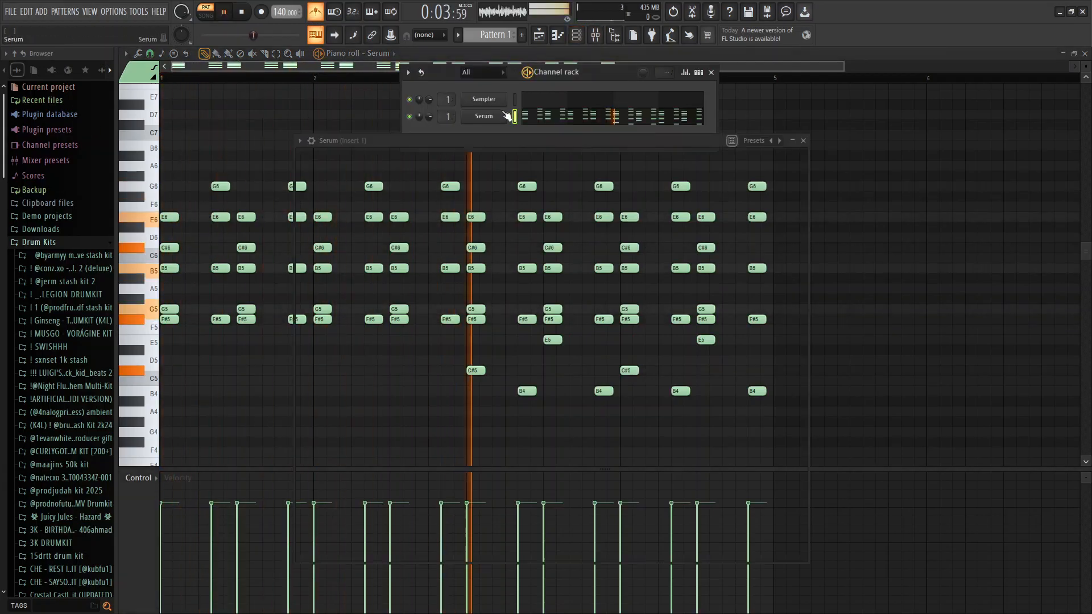
pyautogui.click(484, 117)
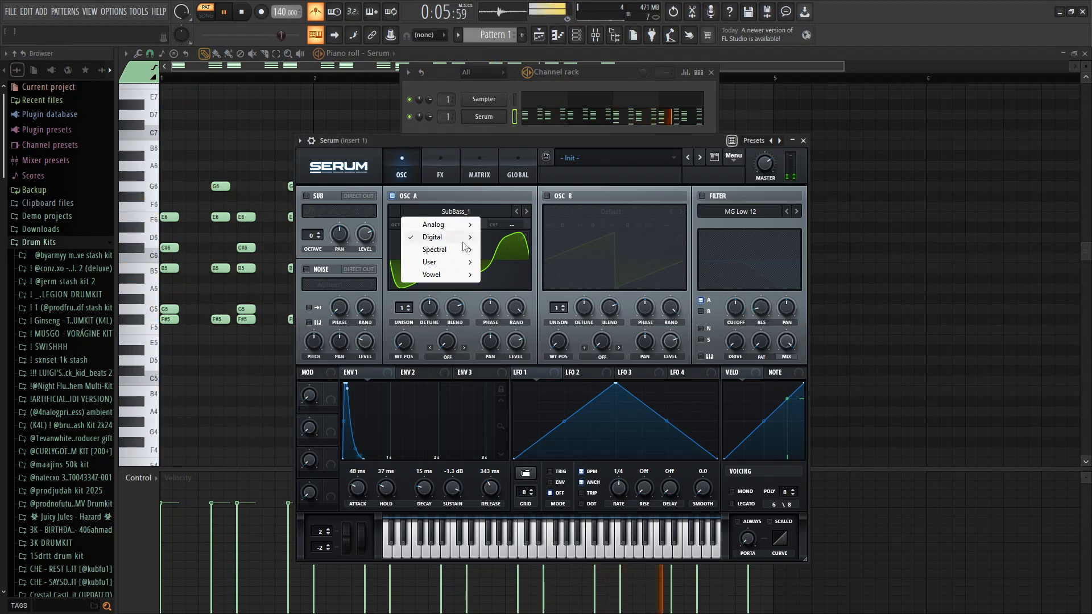
pyautogui.click(484, 251)
pyautogui.click(456, 211)
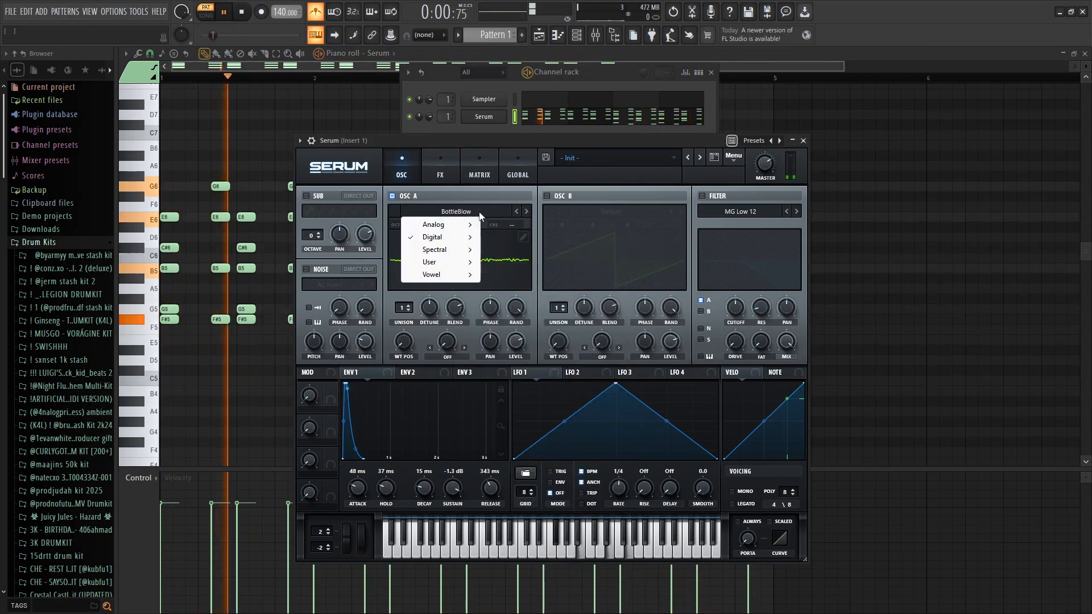
pyautogui.moveTo(449, 240)
pyautogui.click(495, 323)
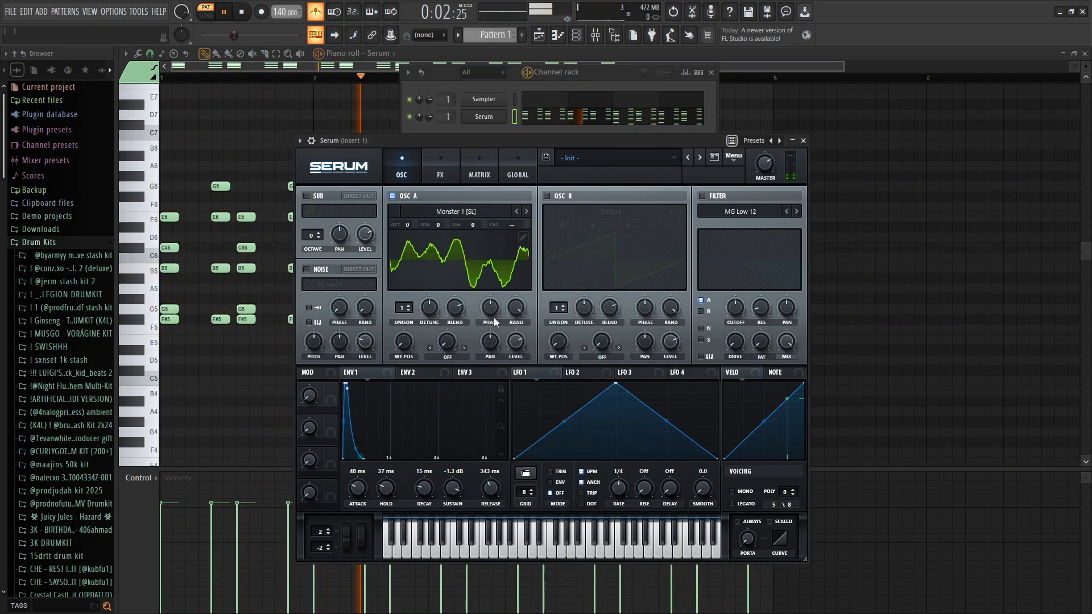
# - Advance oscillator A's wavetable to Monster 4 [SL], close Serum and replay the pattern from the start
pyautogui.click(525, 212)
pyautogui.click(526, 212)
pyautogui.click(526, 212)
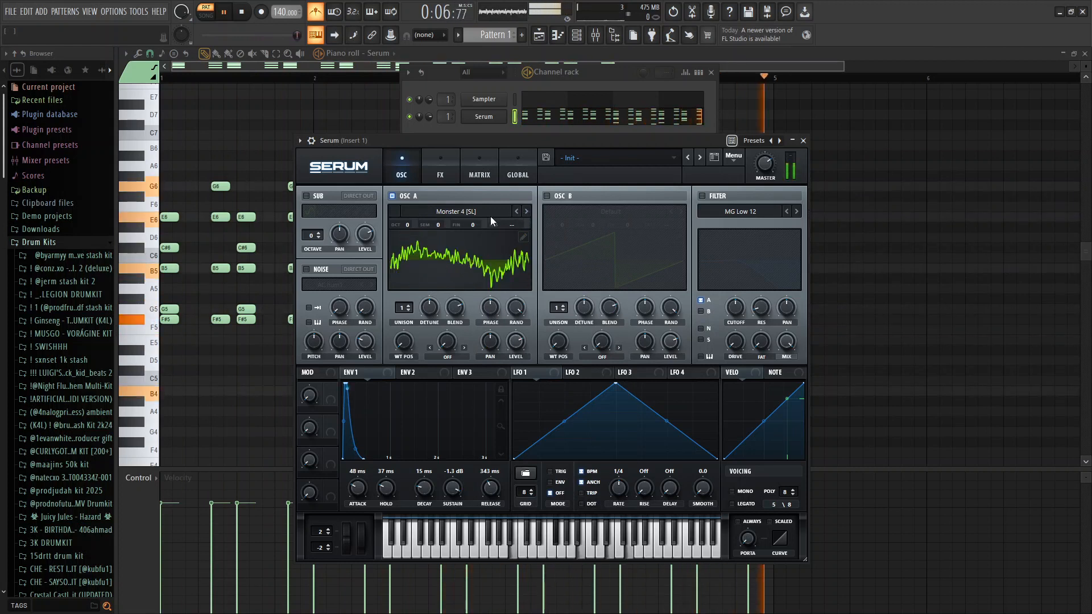
pyautogui.click(805, 141)
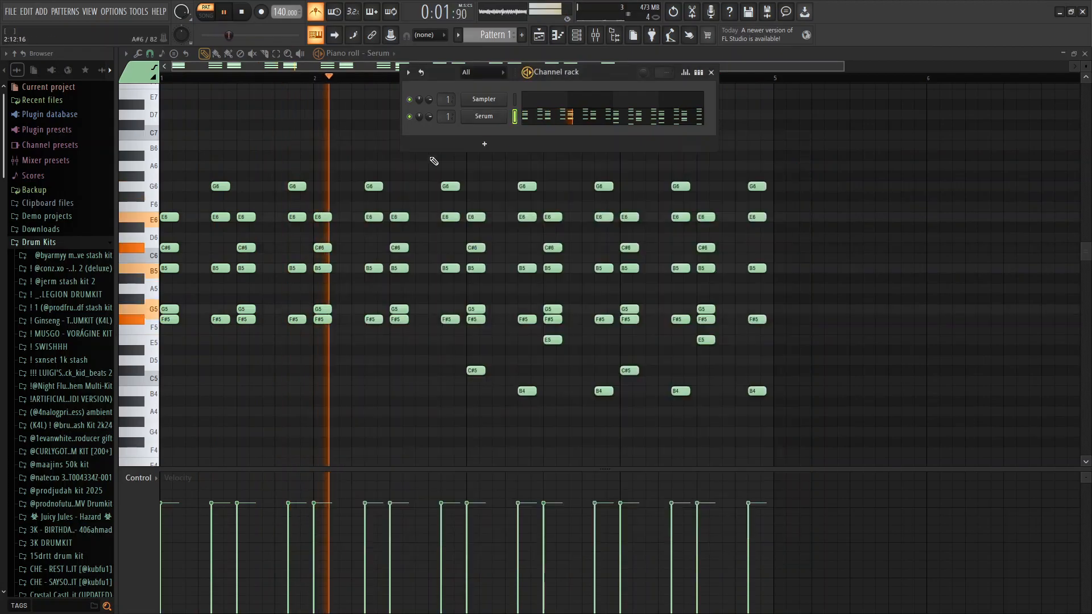
pyautogui.press('space')
pyautogui.press('space')
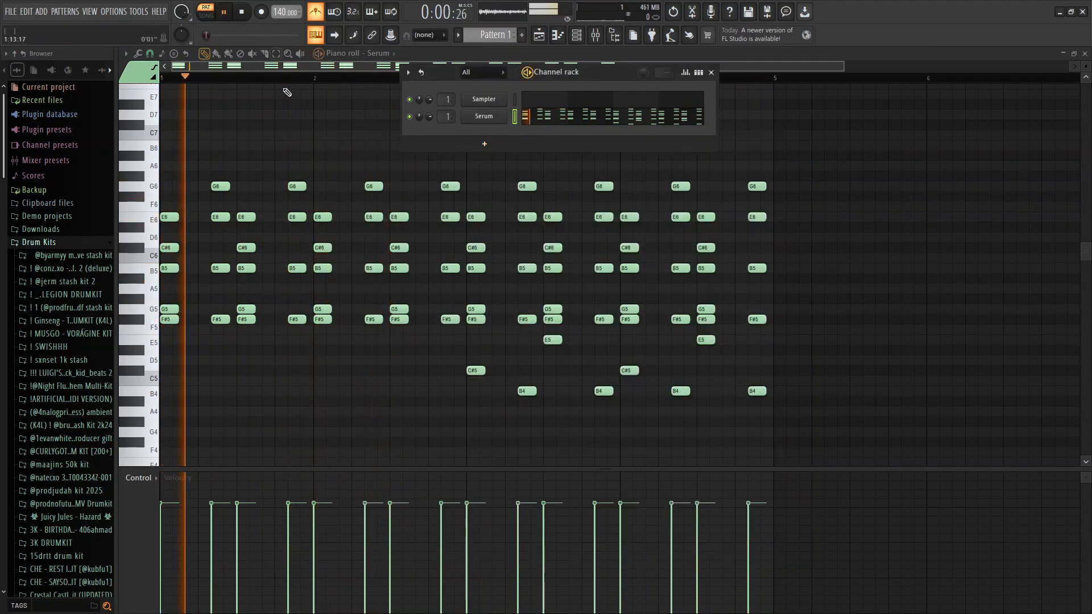
# - Stop playback, turn off the metronome and set the project tempo to 149 BPM
pyautogui.click(285, 85)
pyautogui.press('space')
pyautogui.rightClick(285, 86)
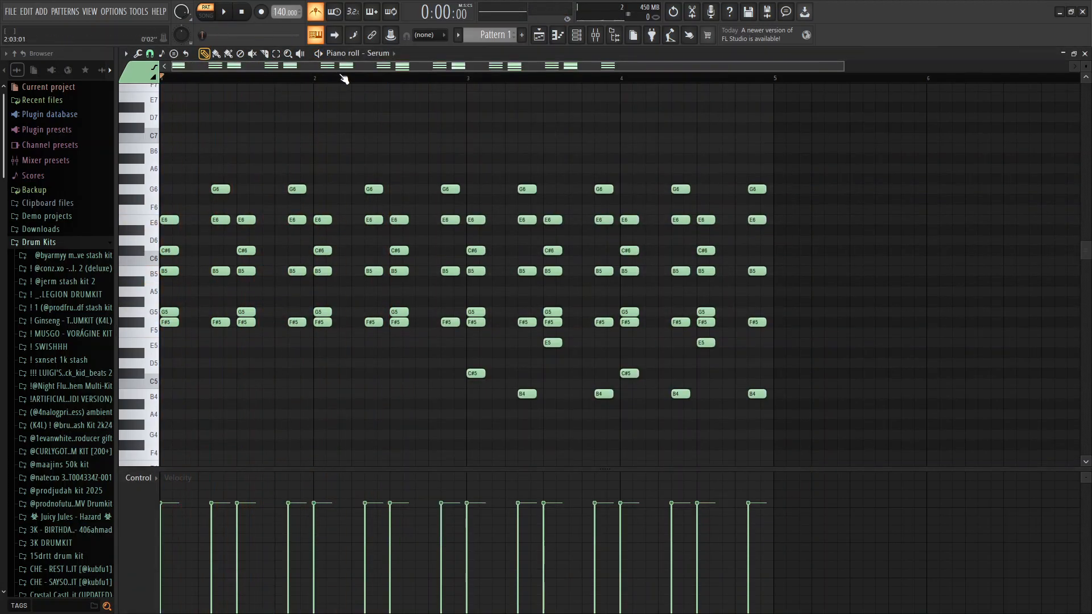
pyautogui.scroll(-2, 337, 71)
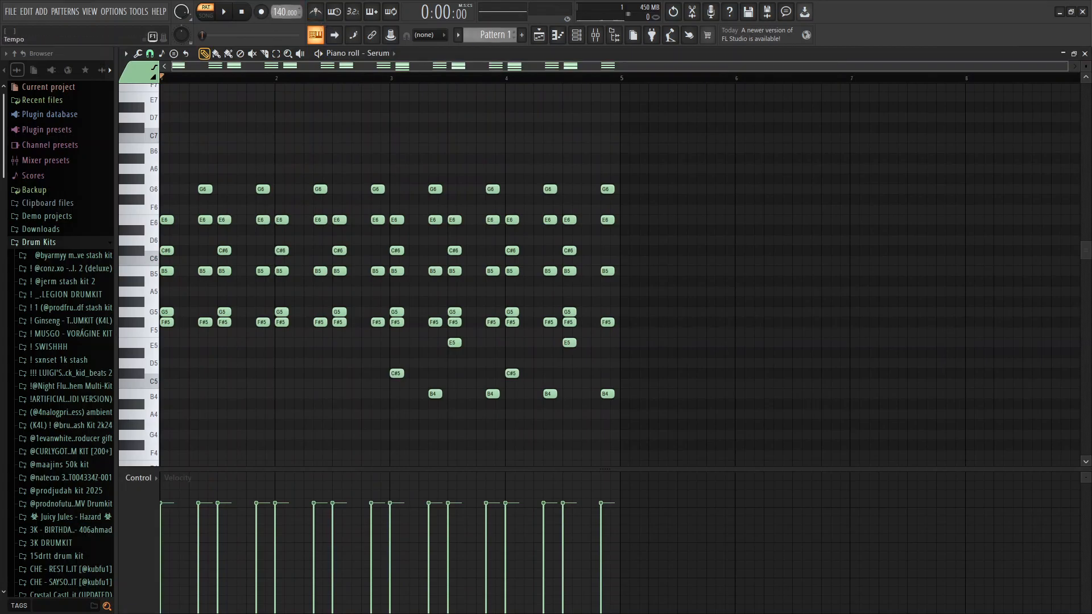
# - Add a ZENOLOGY instrument as a new channel in the channel rack
pyautogui.click(578, 37)
pyautogui.click(497, 141)
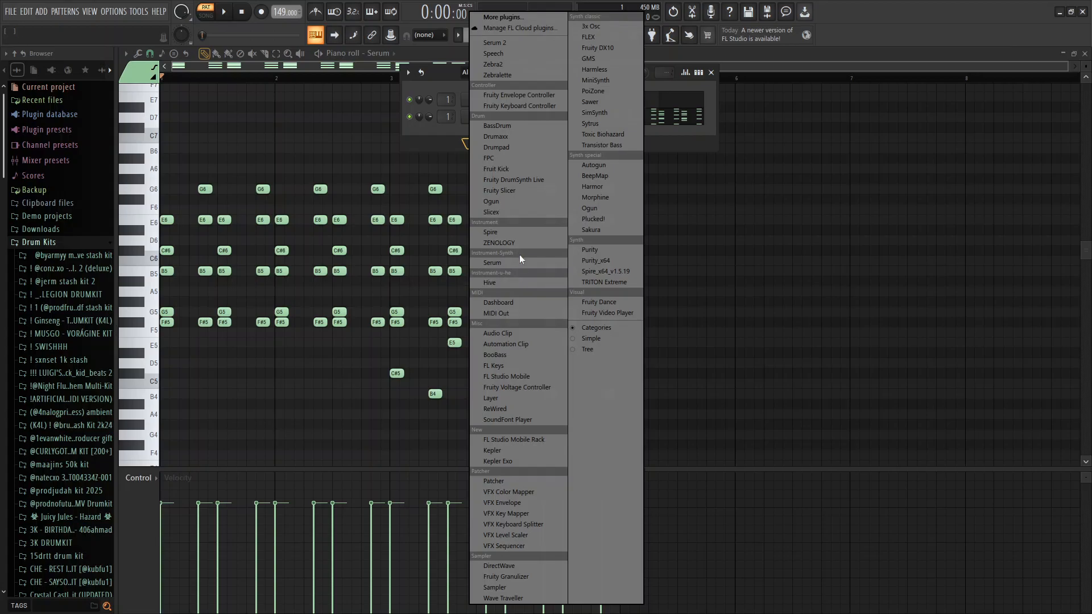
pyautogui.click(500, 243)
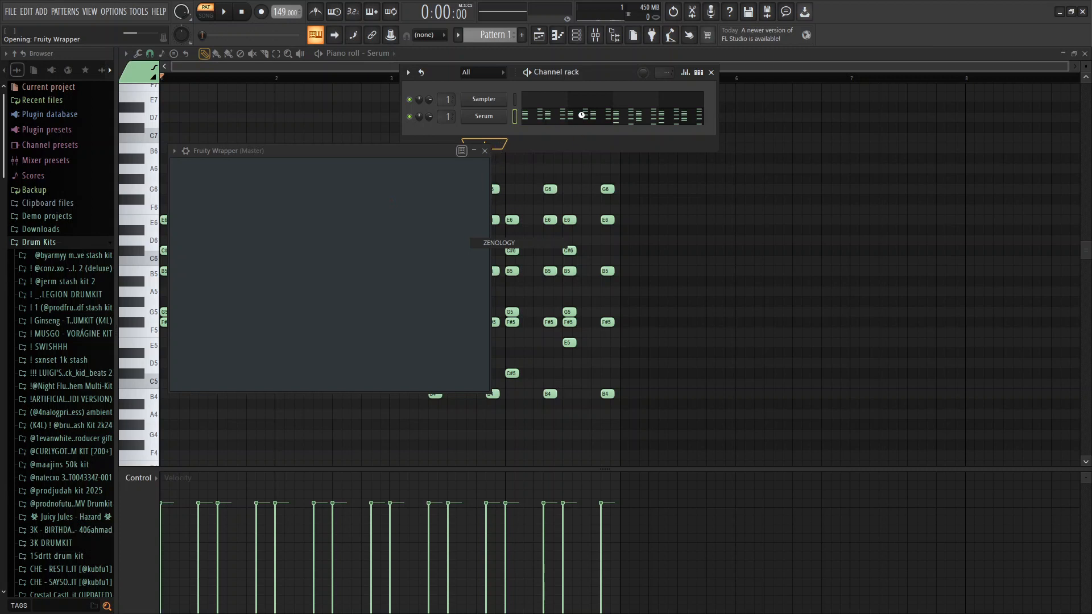
pyautogui.click(314, 211)
# - Search the ZENOLOGY presets for "sorry" and load 017: Sorry from the Wydmichi Birthday Bank
pyautogui.click(644, 175)
pyautogui.write('sorry')
pyautogui.press('Return')
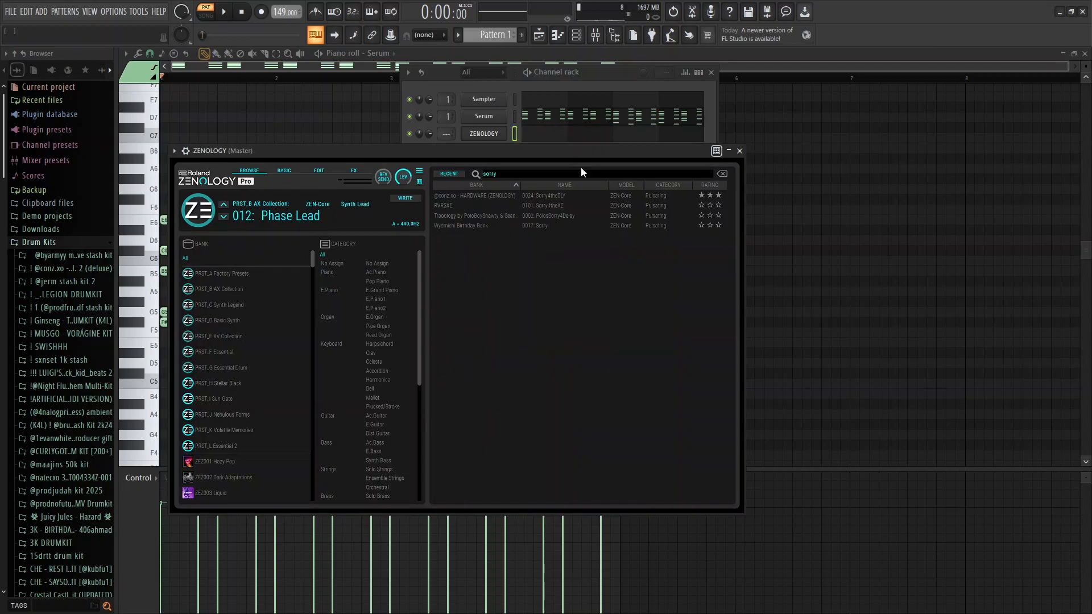
pyautogui.click(537, 226)
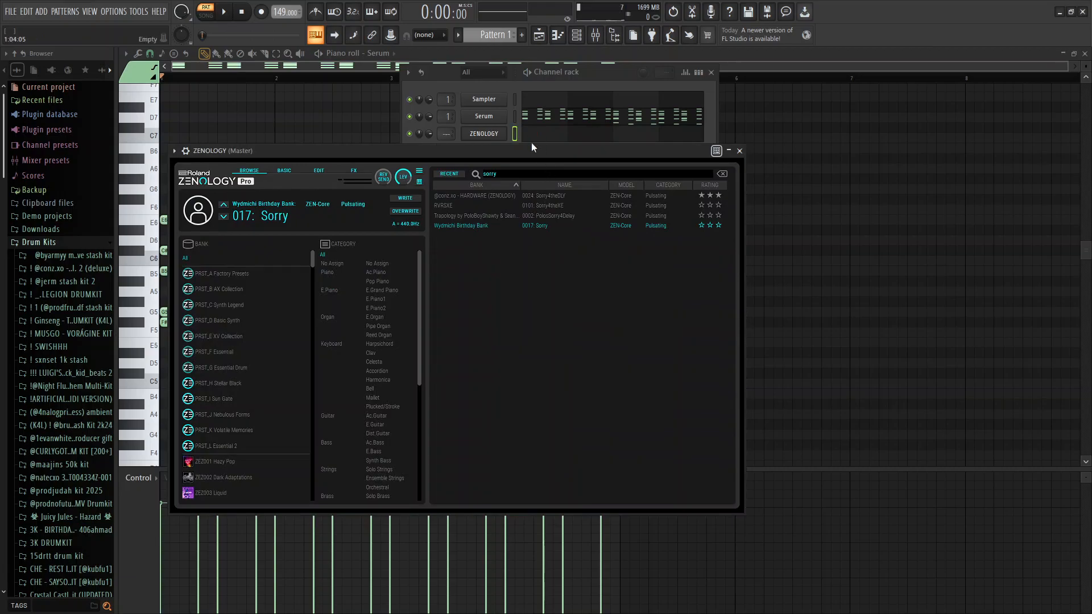
# - Move the ZENOLOGY window clear of the channel rack, search the presets for "srry" and load Srry4theArp
pyautogui.moveTo(532, 151); pyautogui.dragTo(533, 178)
pyautogui.click(509, 199)
pyautogui.write('ssrr')
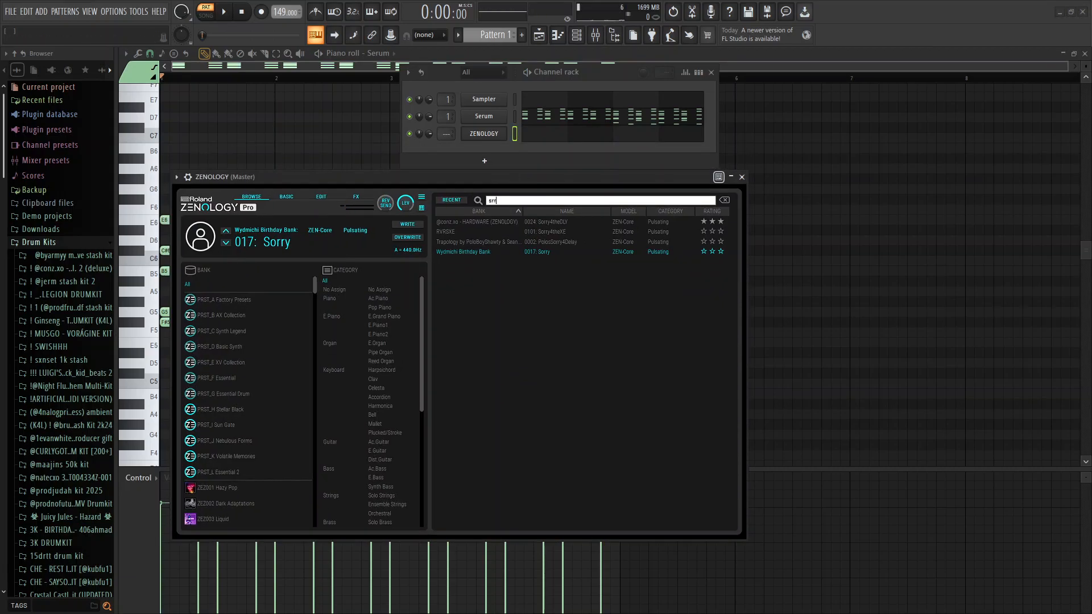
pyautogui.write('y')
pyautogui.press('Return')
pyautogui.click(592, 252)
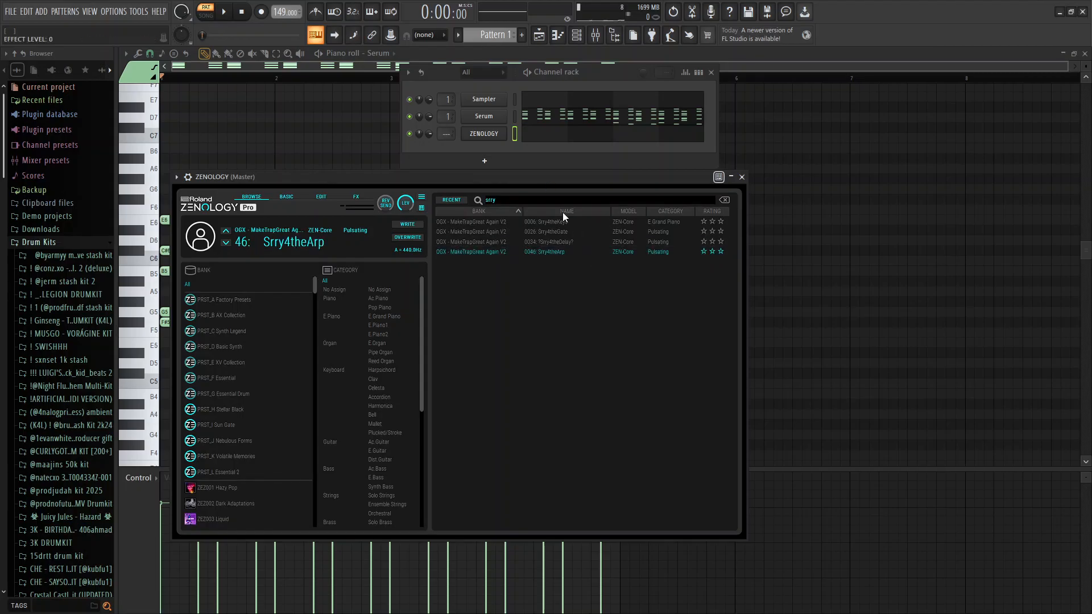
# - Search for "sorry" again and switch ZENOLOGY back to the 017: Sorry preset of the Wydmichi Birthday Bank
pyautogui.click(528, 199)
pyautogui.write('sor')
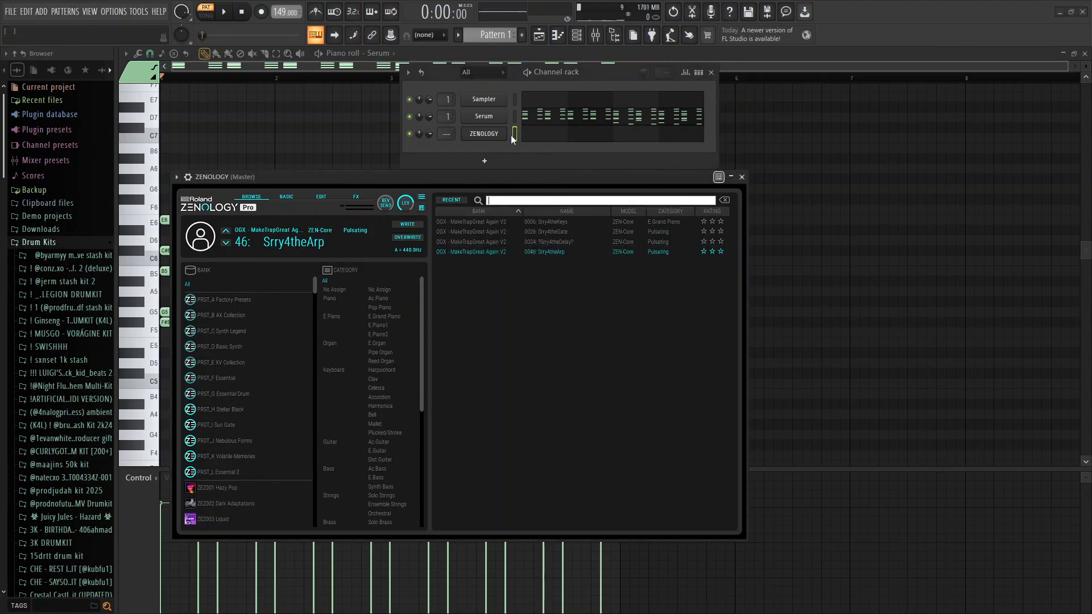
pyautogui.write('ry')
pyautogui.press('Return')
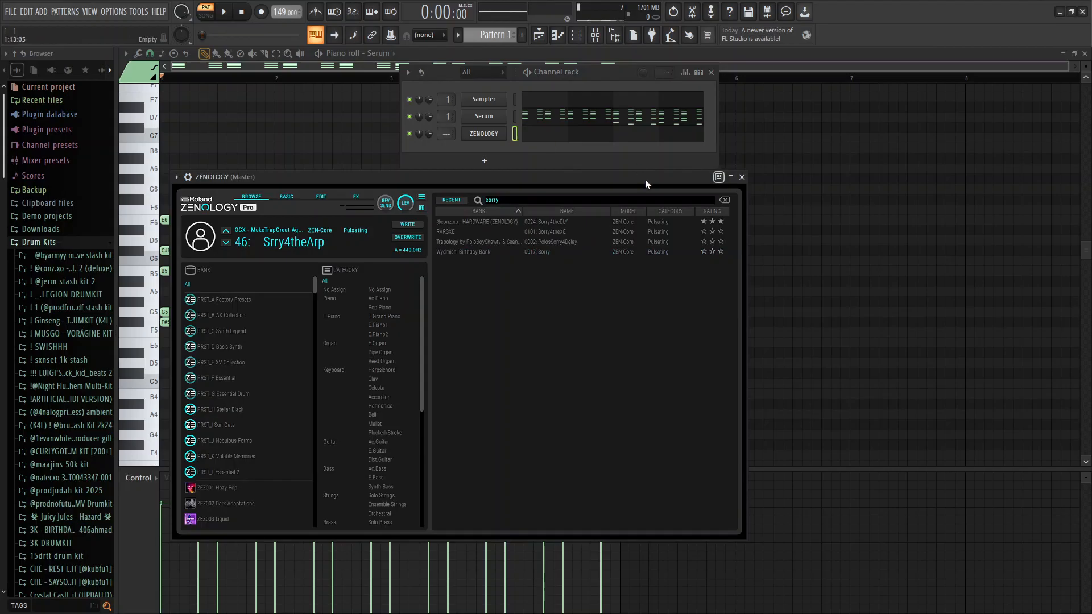
pyautogui.click(546, 252)
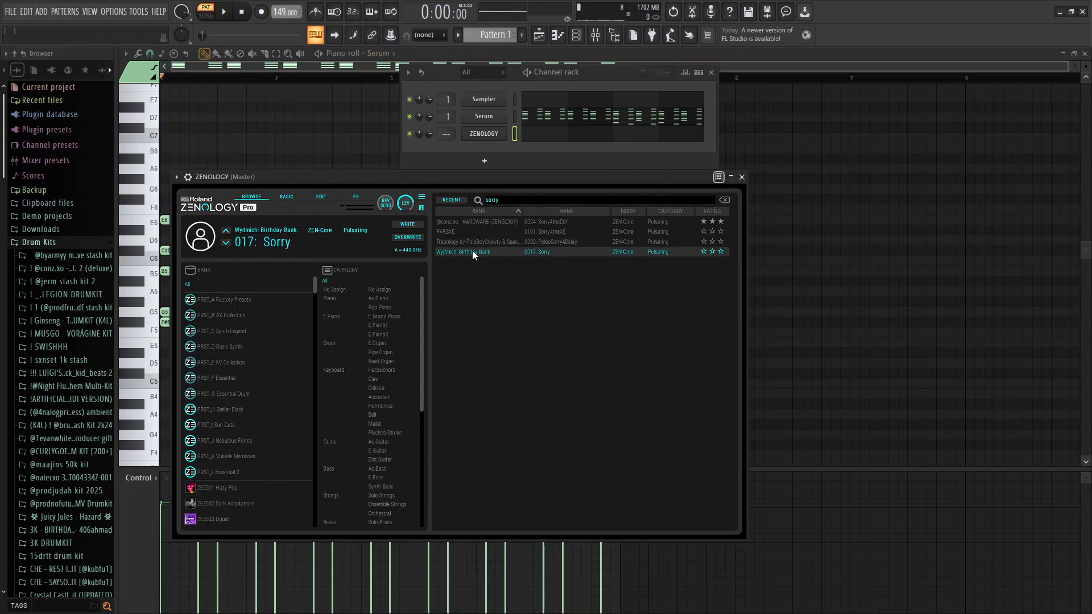
# - For the ZENOLOGY channel, place an F#5, G5, B5, C#6, E6 chord at bar 1's start and again mid-bar with G6 added
pyautogui.click(373, 53)
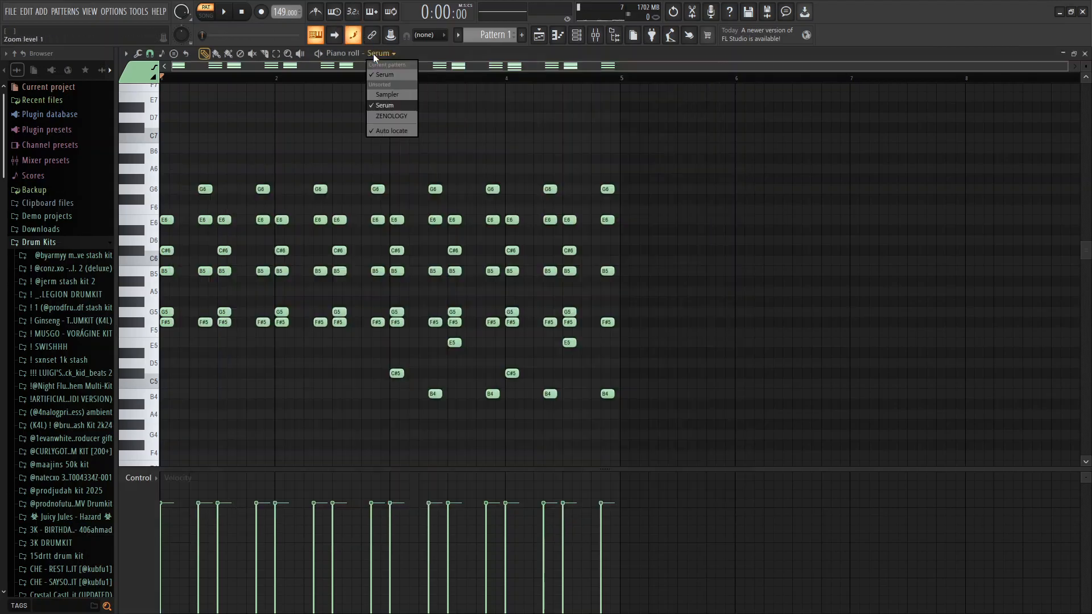
pyautogui.click(384, 117)
pyautogui.click(166, 322)
pyautogui.click(152, 55)
pyautogui.click(155, 78)
pyautogui.click(166, 302)
pyautogui.rightClick(167, 302)
pyautogui.moveTo(169, 311); pyautogui.dragTo(161, 311)
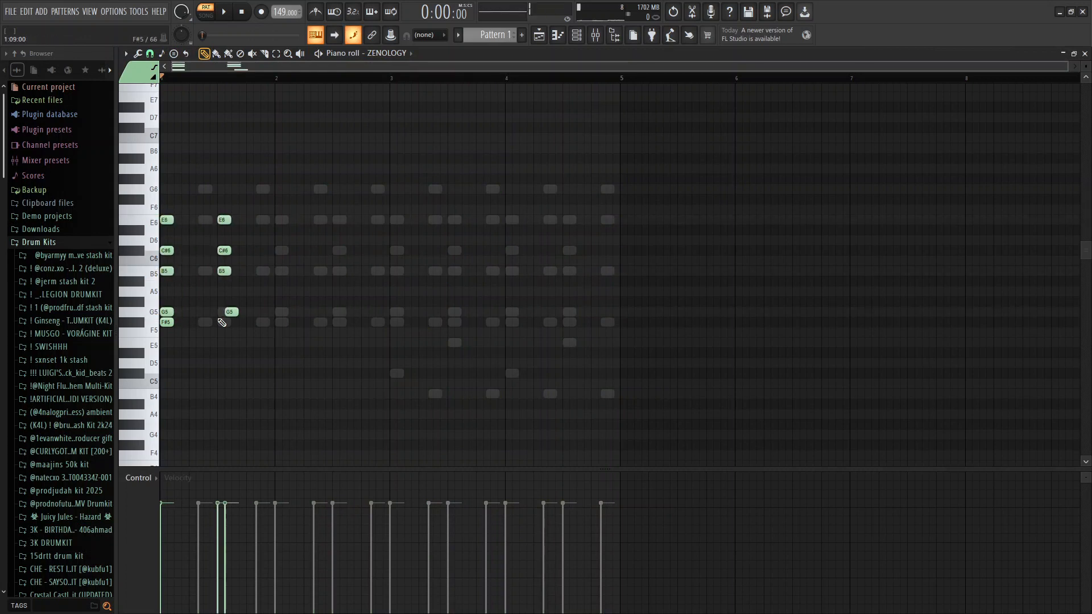
pyautogui.click(224, 312)
pyautogui.click(225, 322)
pyautogui.click(224, 189)
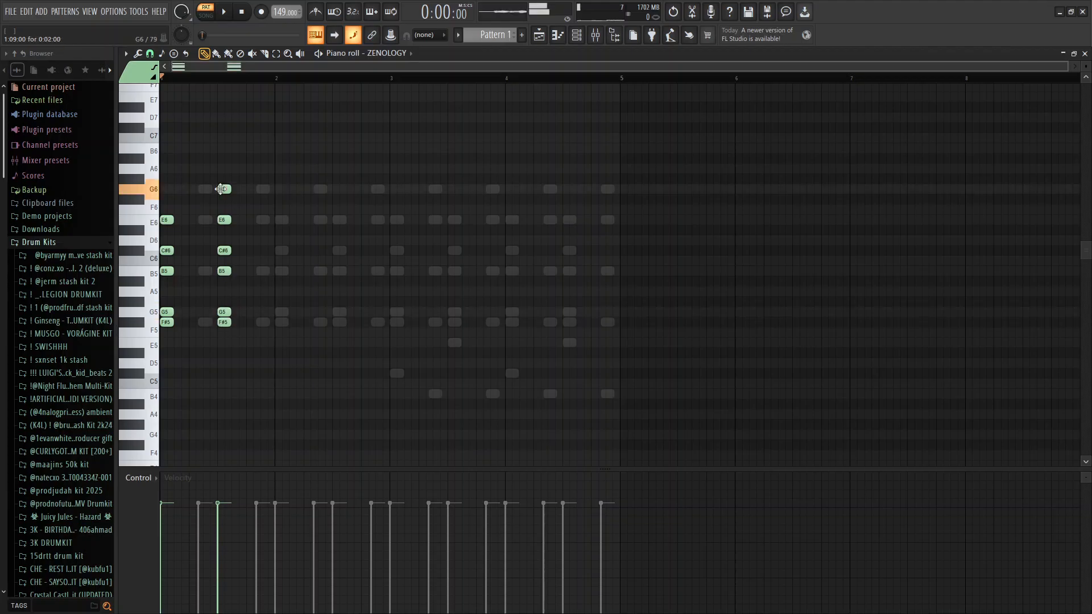
# - Duplicate the one-bar ZENOLOGY chord pair until it fills four bars, and play it
pyautogui.hotkey('ctrl', 'b')
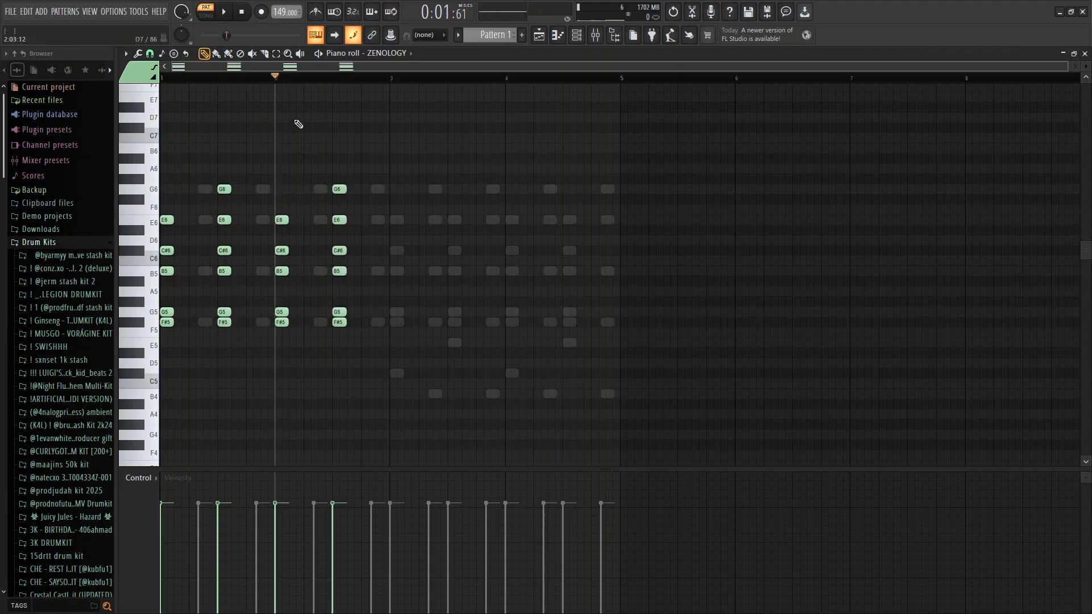
pyautogui.hotkey('ctrl', 'b')
pyautogui.press('space')
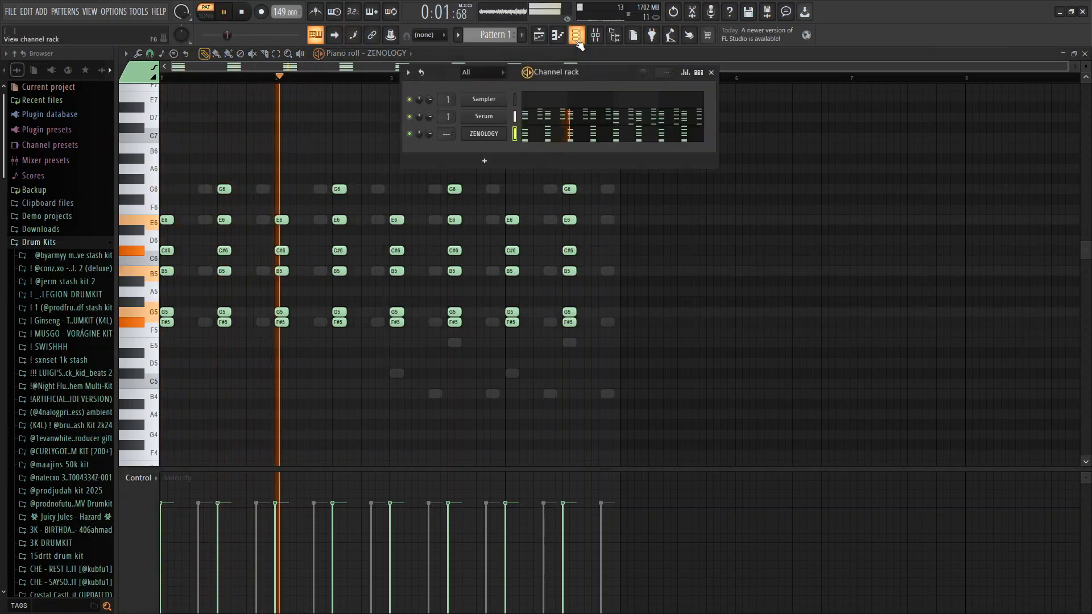
# - Select all the ZENOLOGY chords and add a copy of them one beat later
pyautogui.hotkey('ctrl', 'a')
pyautogui.press('space')
pyautogui.moveTo(167, 220); pyautogui.dragTo(194, 216)
pyautogui.press('space')
pyautogui.keyDown('ctrl'); pyautogui.click(364, 139); pyautogui.keyUp('ctrl')
# - Add a second ZENOLOGY instrument to the channel rack and stop playback
pyautogui.click(577, 37)
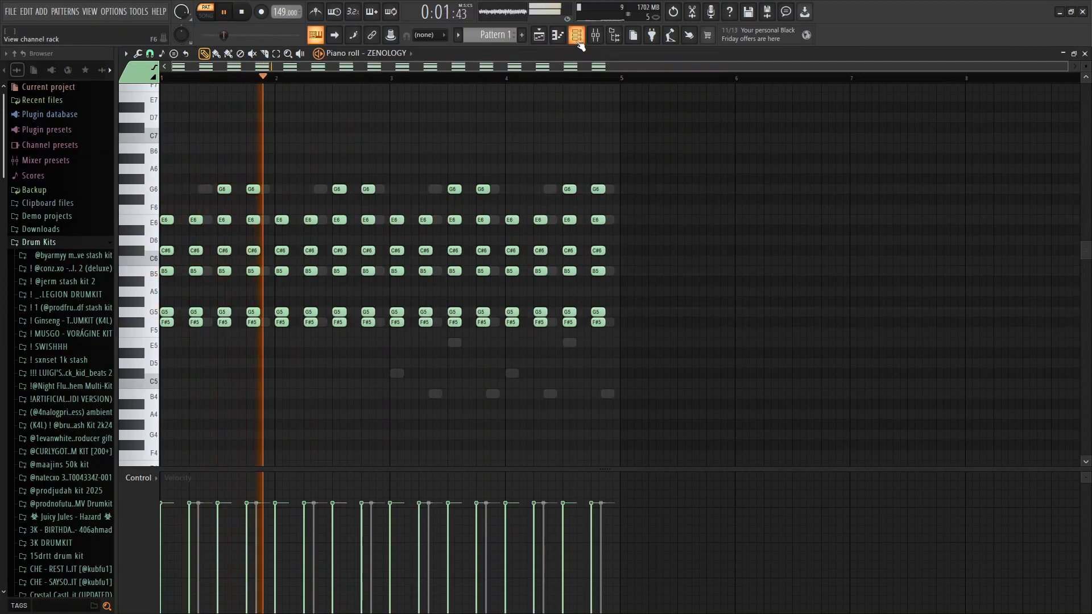
pyautogui.click(489, 162)
pyautogui.click(513, 242)
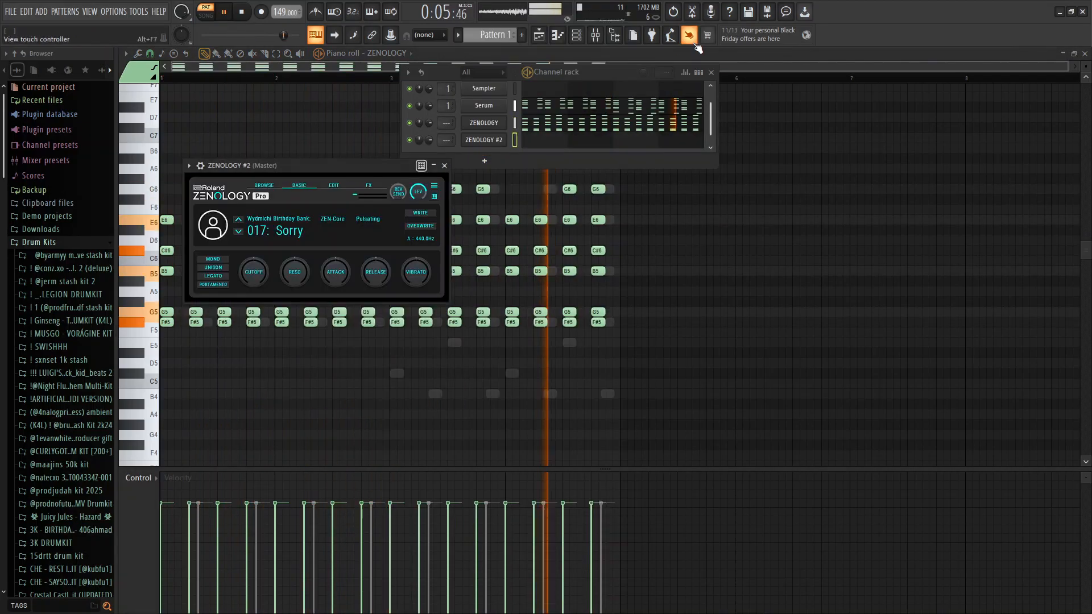
pyautogui.press('space')
# - Search the second ZENOLOGY's presets for "srry" and go through the results from Srry4theKeys down to Srry4theArp, then close its window
pyautogui.click(264, 185)
pyautogui.click(533, 188)
pyautogui.write('sr')
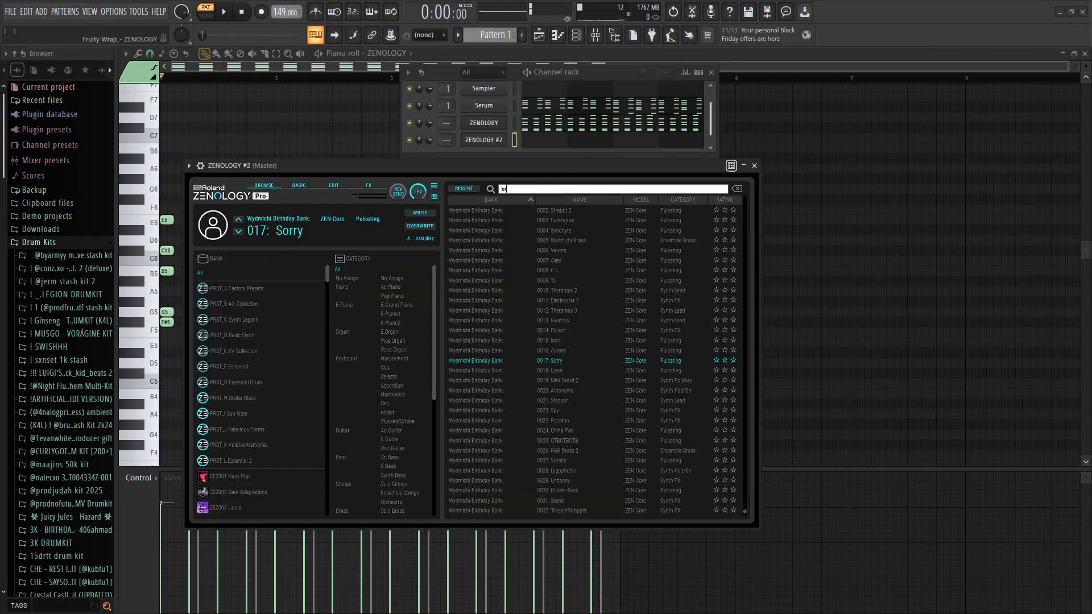
pyautogui.write('ry')
pyautogui.click(591, 210)
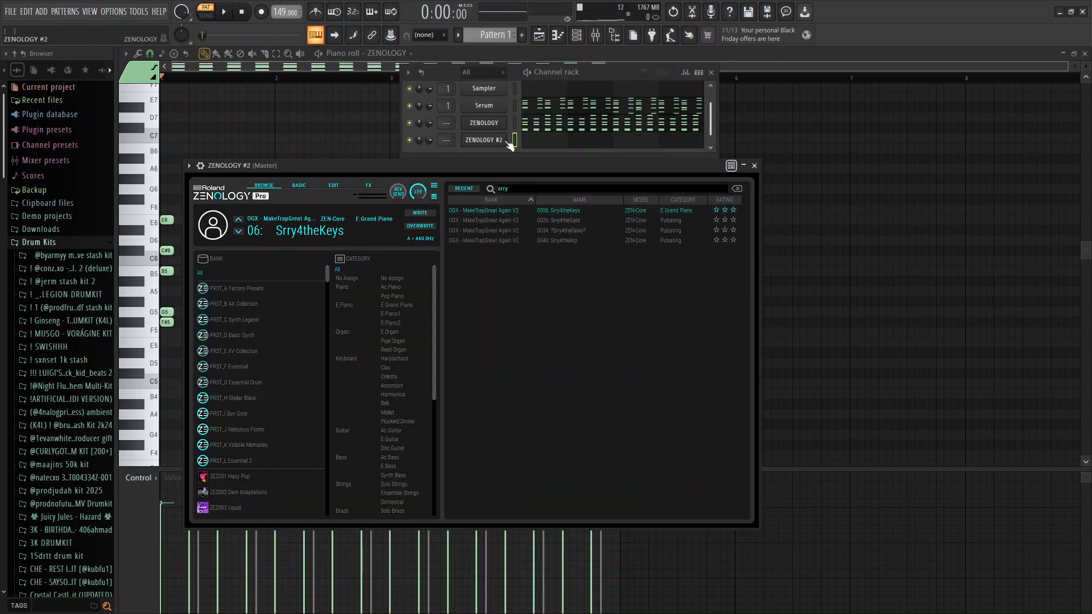
pyautogui.click(592, 222)
pyautogui.click(604, 229)
pyautogui.press('Down')
pyautogui.click(506, 141)
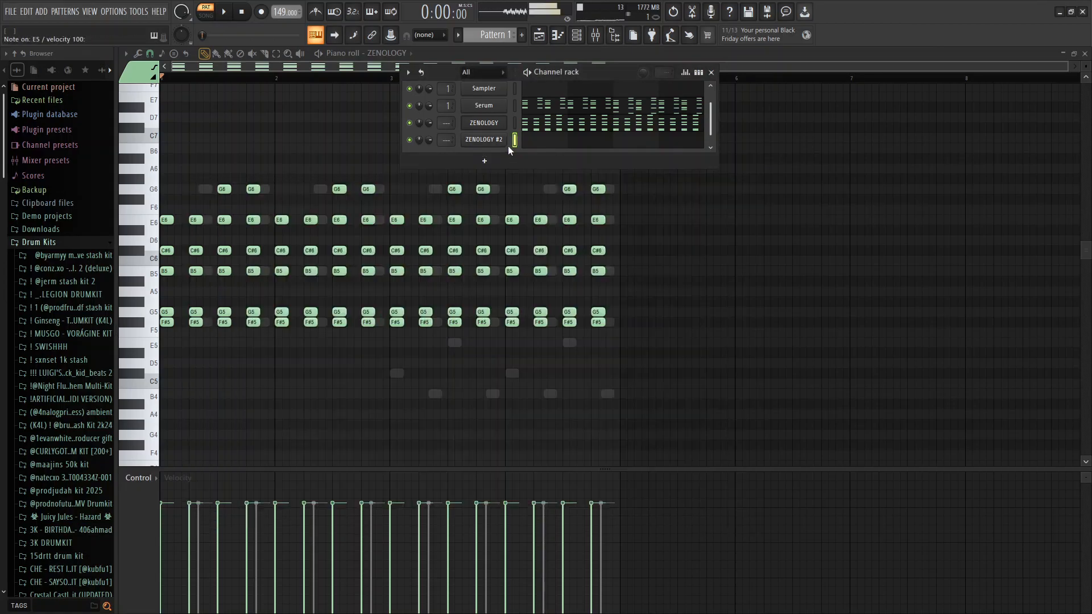
# - For ZENOLOGY #2, write a two-bar melody G5, F#5, B5, G5, F#5, lengthen the notes to legato and play it
pyautogui.click(387, 53)
pyautogui.click(398, 97)
pyautogui.click(190, 312)
pyautogui.moveTo(185, 315); pyautogui.dragTo(157, 313)
pyautogui.click(231, 322)
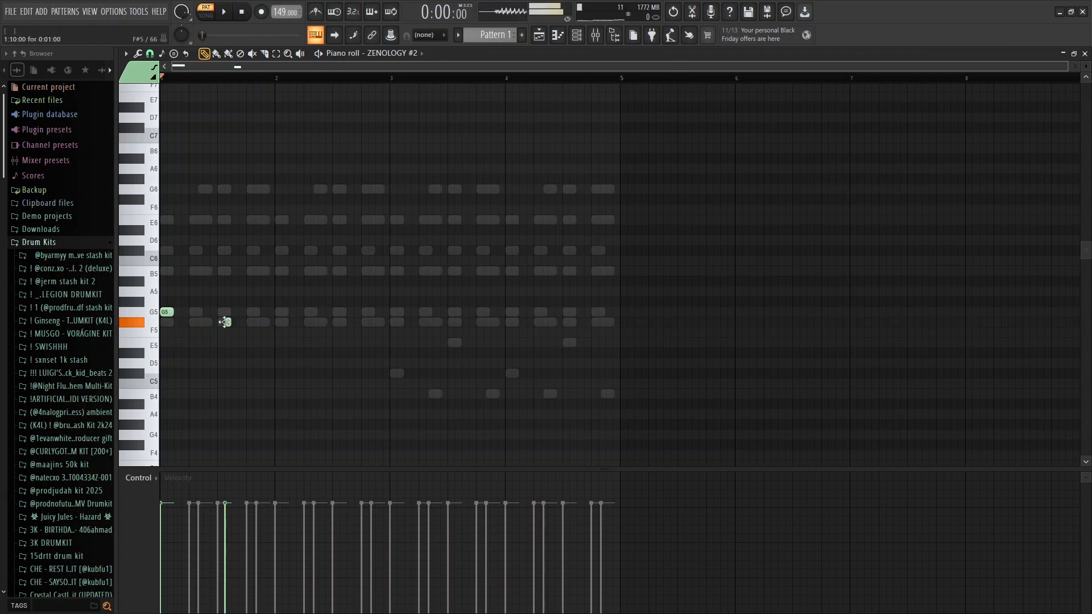
pyautogui.click(200, 322)
pyautogui.rightClick(200, 322)
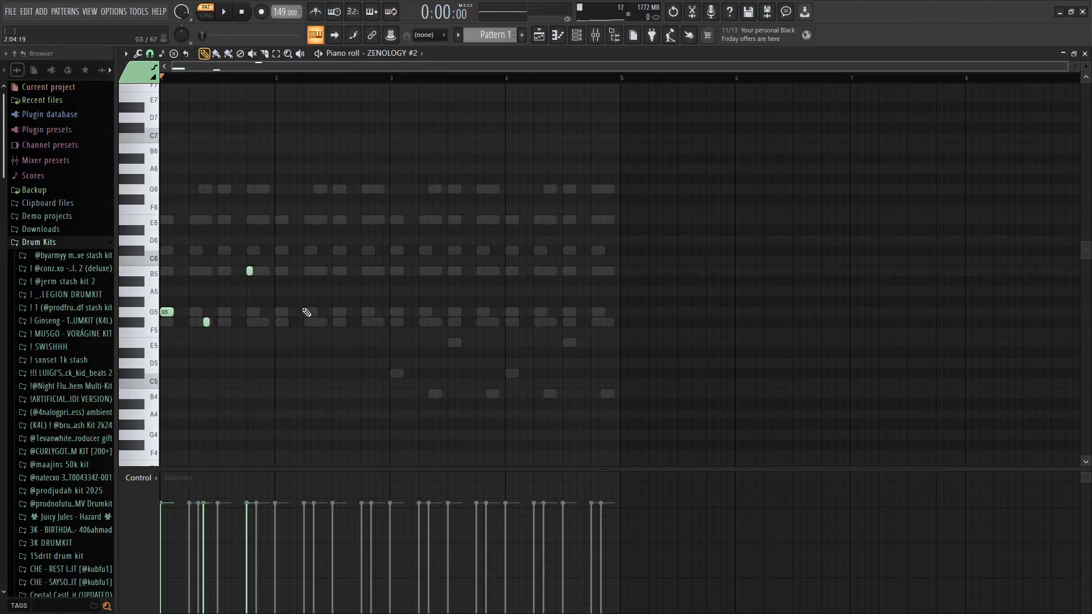
pyautogui.hotkey('ctrl', 'l')
pyautogui.press('space')
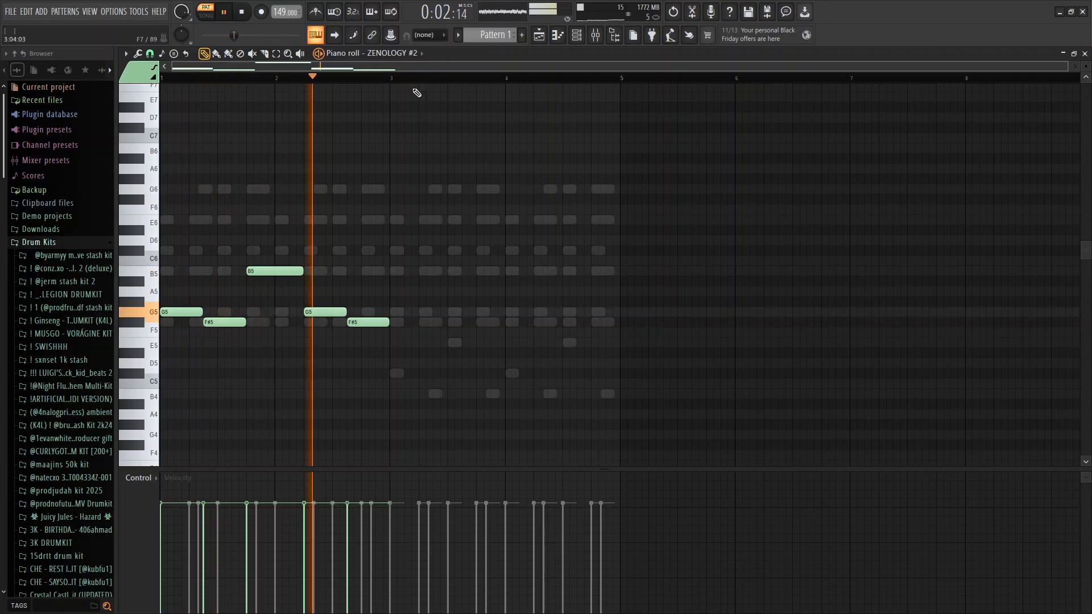
# - Duplicate the two-bar ZENOLOGY #2 melody into bars 3 and 4, remove the stray D7 note and return the playhead to the start
pyautogui.press('space')
pyautogui.click(392, 77)
pyautogui.hotkey('ctrl', 'b')
pyautogui.click(400, 118)
pyautogui.rightClick(393, 130)
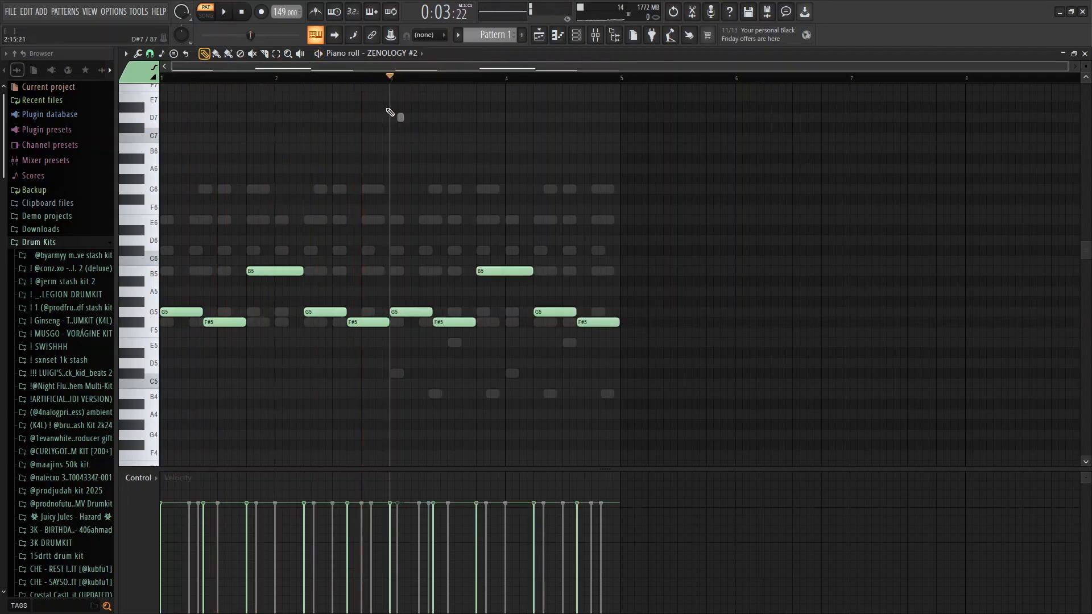
pyautogui.rightClick(400, 117)
pyautogui.moveTo(392, 78); pyautogui.dragTo(68, 105)
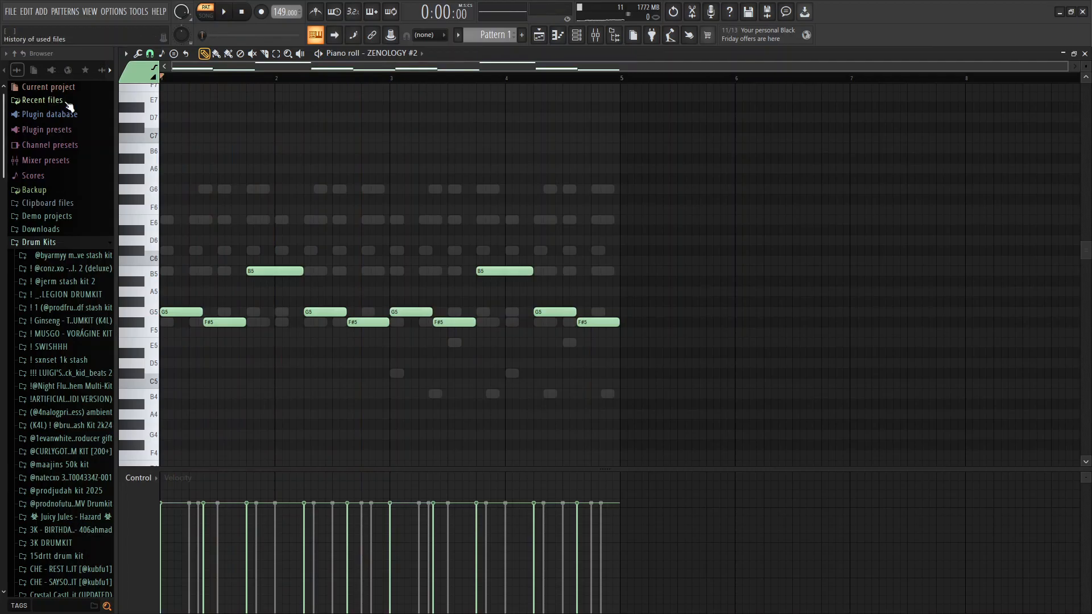
# - Layer a copy of the ZENOLOGY #2 melody one octave higher, play it and deselect the notes
pyautogui.hotkey('ctrl', 'c')
pyautogui.hotkey('ctrl', 'v')
pyautogui.hotkey('shift', 'Right')
pyautogui.hotkey('ctrl', 'Up')
pyautogui.press('space')
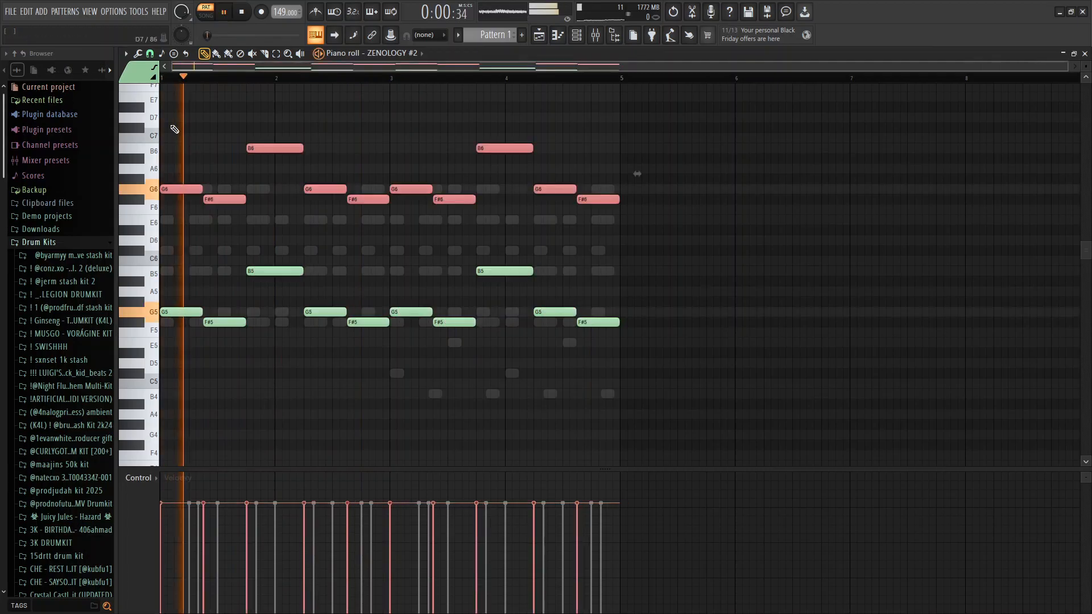
pyautogui.hotkey('ctrl', 'd')
# - Transpose the whole of Pattern 1 down one semitone in the playlist, and play it with the piano roll open
pyautogui.click(541, 35)
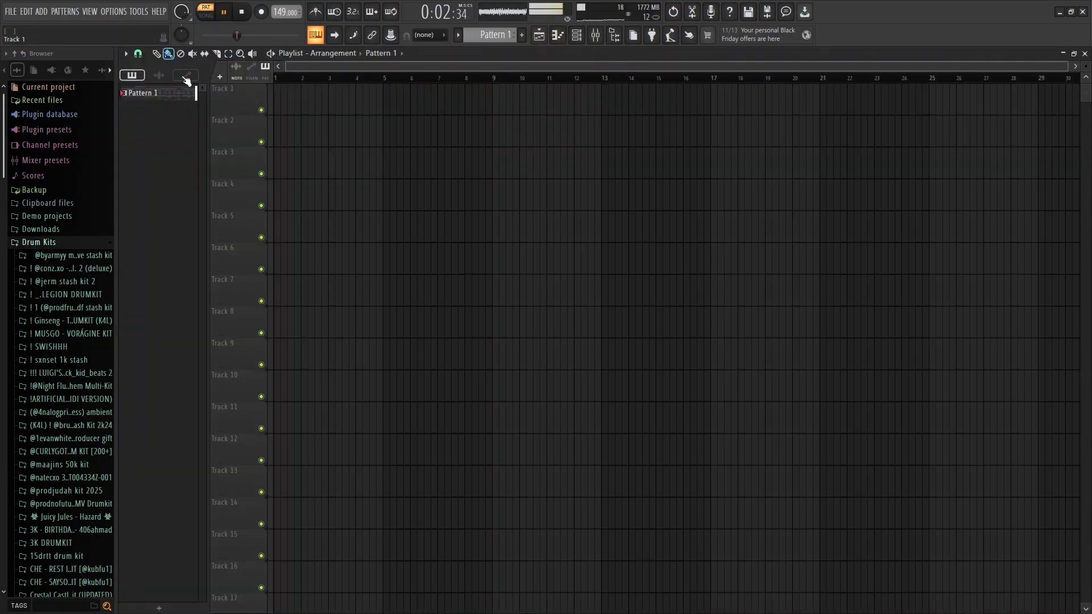
pyautogui.rightClick(193, 106)
pyautogui.click(183, 197)
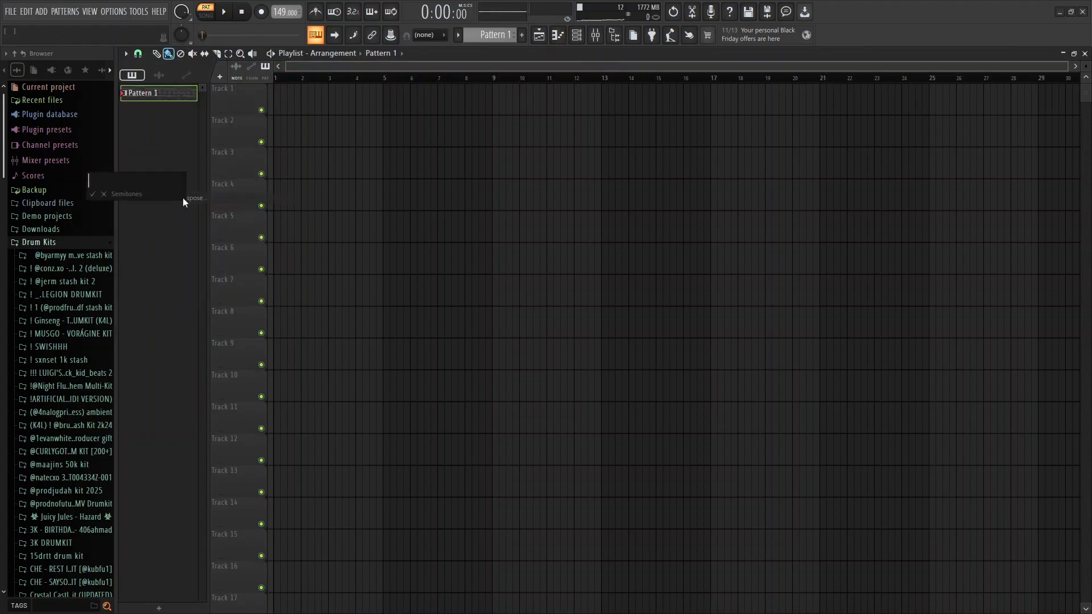
pyautogui.press('Return')
pyautogui.click(559, 38)
pyautogui.press('space')
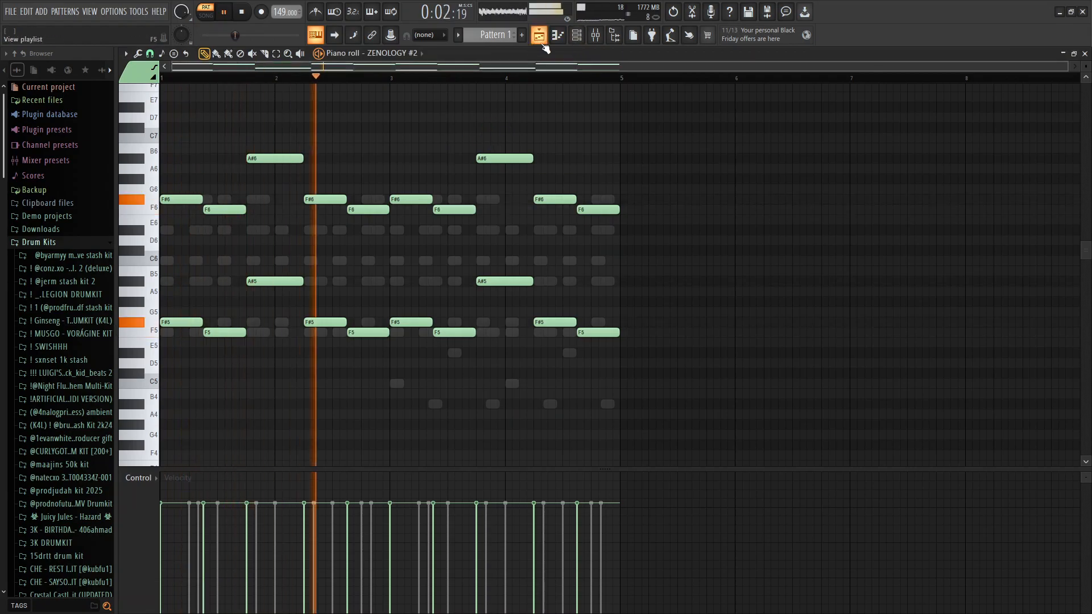
# - Transpose Pattern 1 down by one more semitone and play the result
pyautogui.click(539, 35)
pyautogui.press('space')
pyautogui.rightClick(188, 92)
pyautogui.click(219, 198)
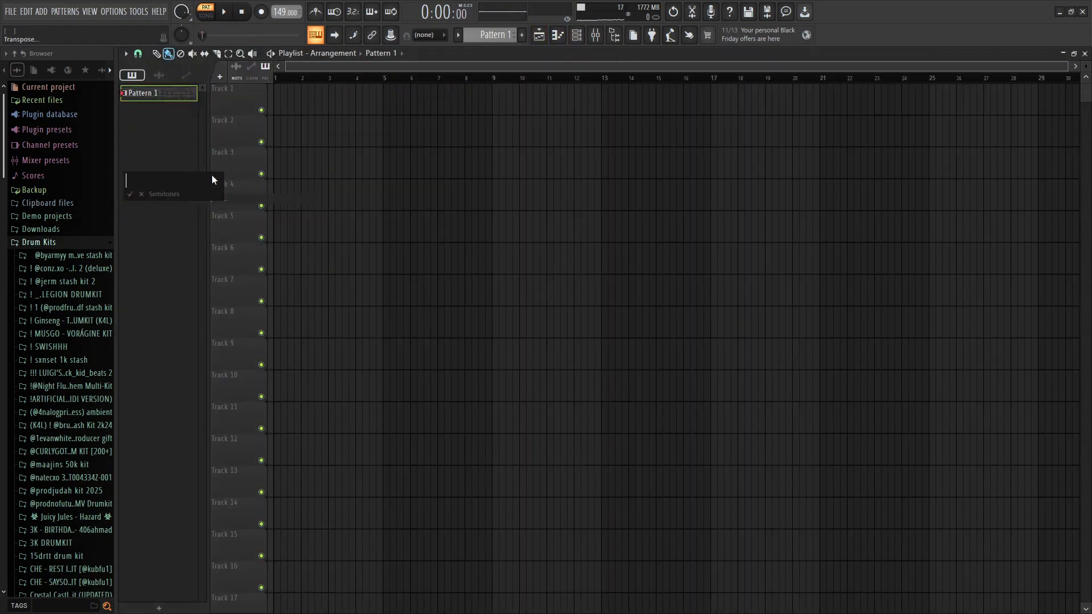
pyautogui.press('Return')
pyautogui.press('space')
# - Open Serum from the channel rack and try the Light Metal 1 [SL] wavetable on oscillator A
pyautogui.press('F6')
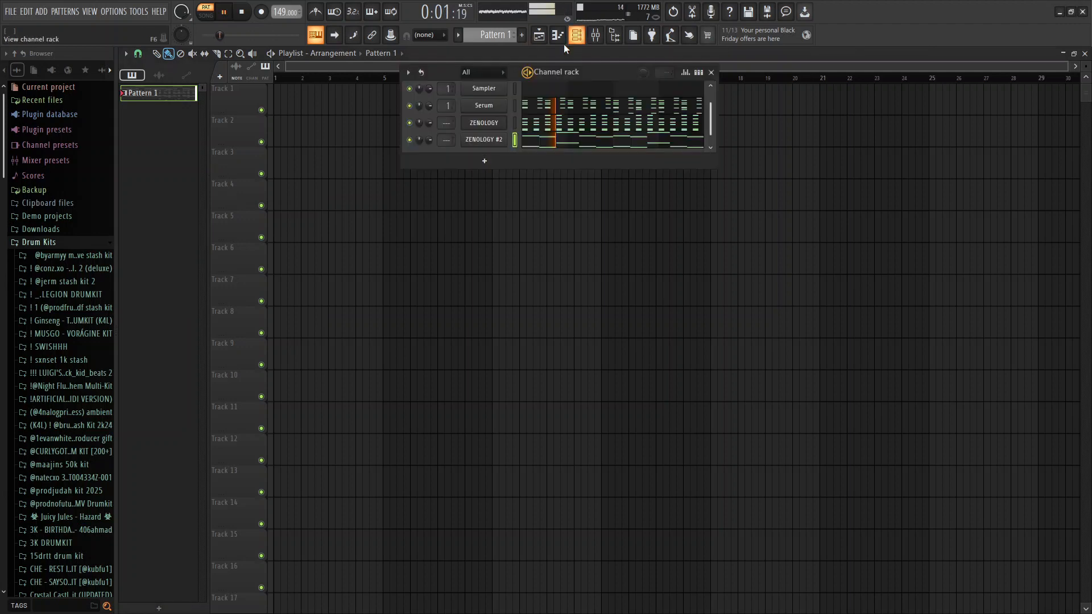
pyautogui.click(488, 106)
pyautogui.click(488, 211)
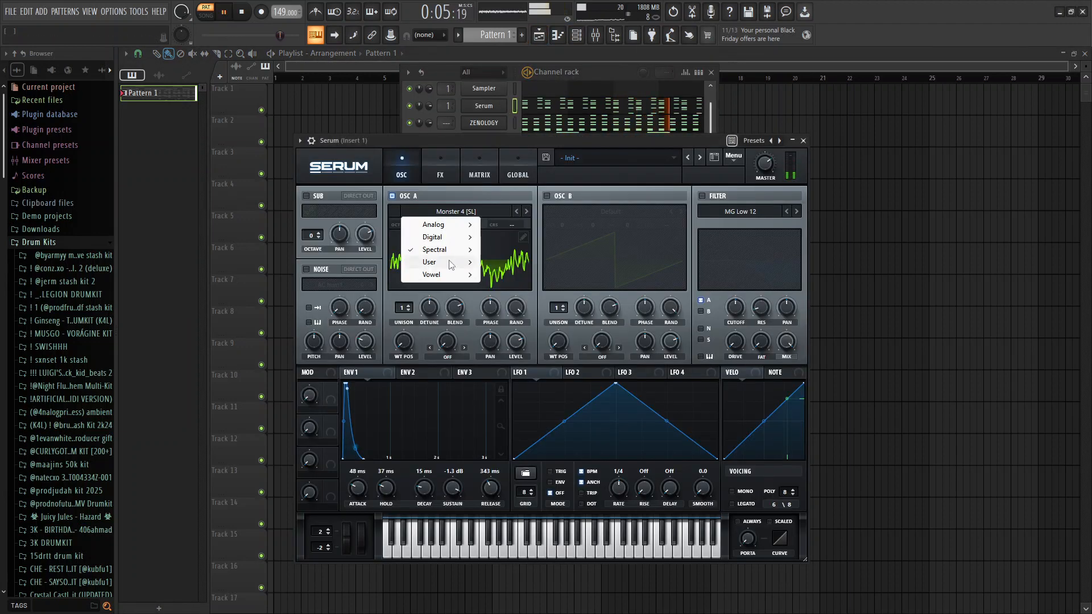
pyautogui.moveTo(449, 250)
pyautogui.click(503, 313)
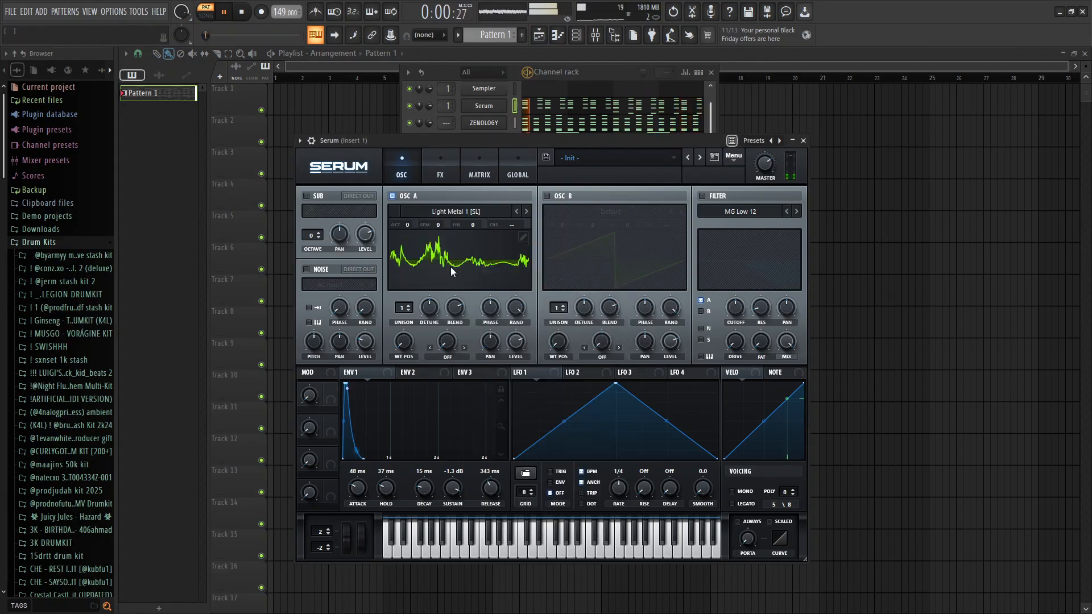
# - Try further wavetables on Serum's oscillator A, ending on Sludgecrank, and close the Serum window
pyautogui.click(472, 211)
pyautogui.moveTo(453, 237)
pyautogui.click(518, 269)
pyautogui.click(456, 211)
pyautogui.click(604, 250)
pyautogui.click(489, 214)
pyautogui.click(566, 389)
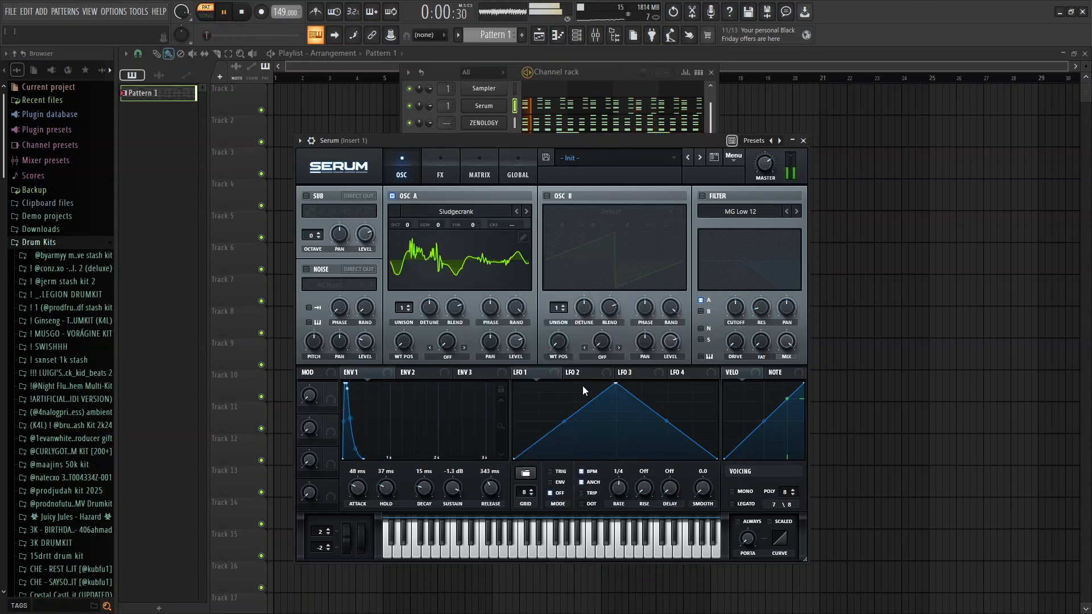
pyautogui.click(803, 141)
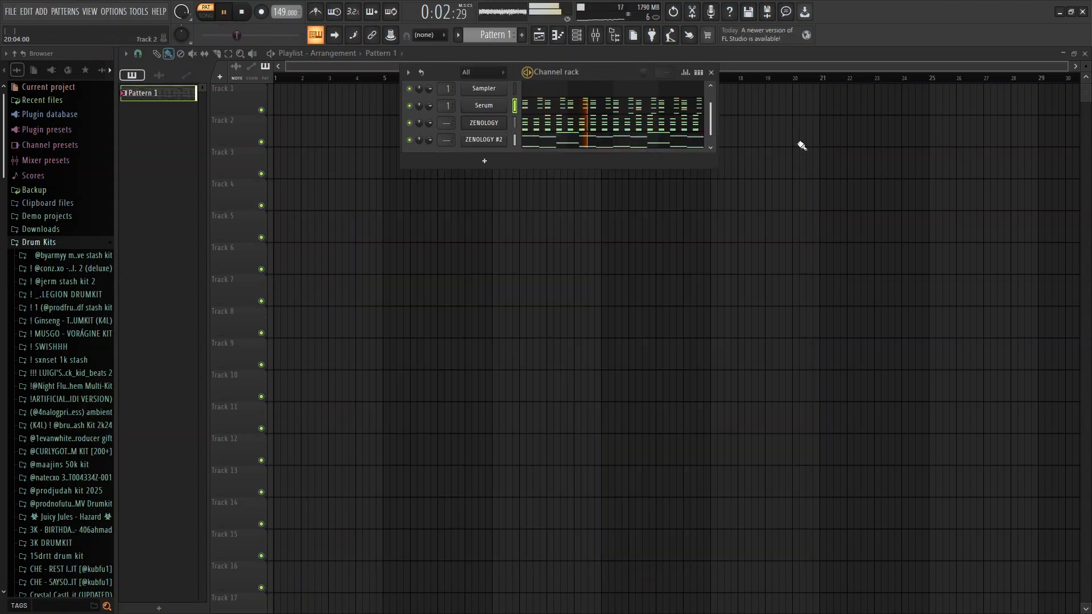
# - Open the ZENOLOGY #2 melody and delete its upper-octave notes
pyautogui.click(567, 139)
pyautogui.moveTo(177, 217)
pyautogui.mouseDown()
pyautogui.moveTo(327, 155)
pyautogui.moveTo(364, 222)
pyautogui.moveTo(508, 155)
pyautogui.moveTo(580, 221)
pyautogui.mouseUp()
pyautogui.press('space')
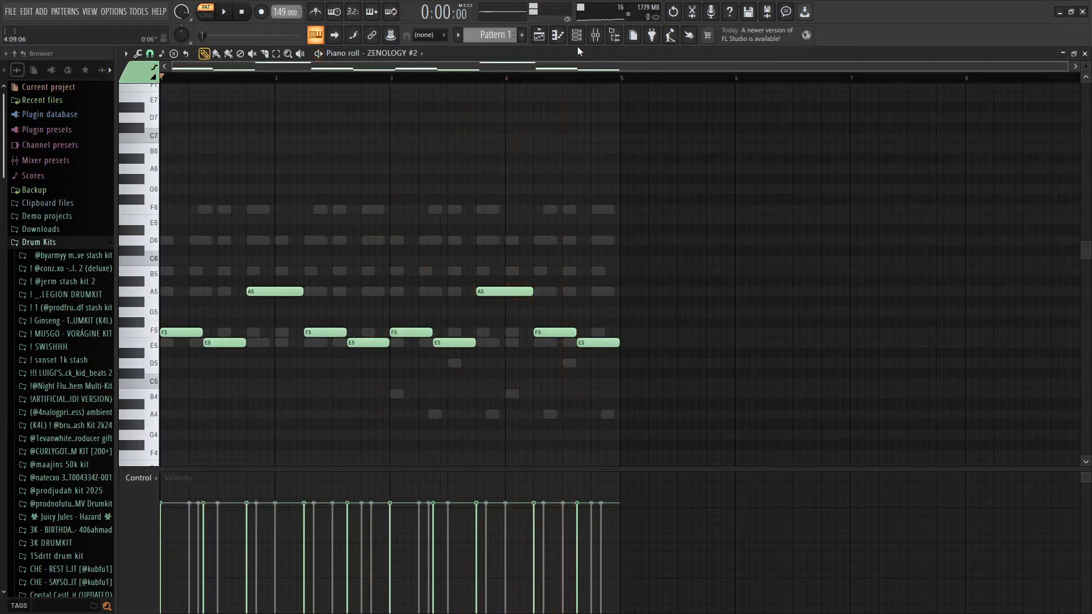
# - Set Serum's oscillator A wavetable to Mellow But Instable, play the pattern and close the Serum window
pyautogui.click(577, 36)
pyautogui.click(484, 105)
pyautogui.click(442, 209)
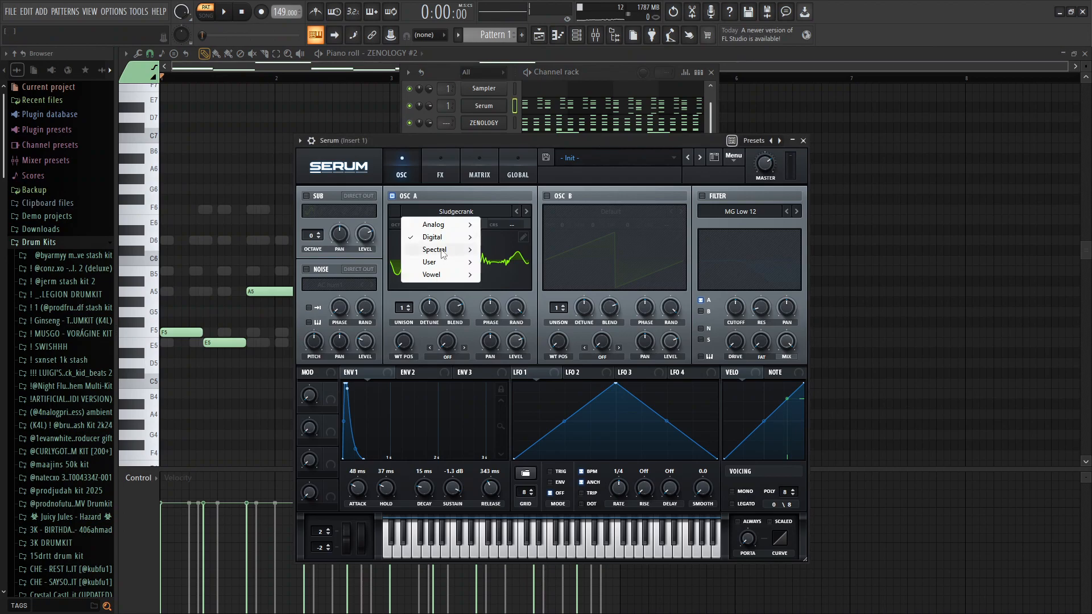
pyautogui.moveTo(437, 227)
pyautogui.click(500, 428)
pyautogui.press('space')
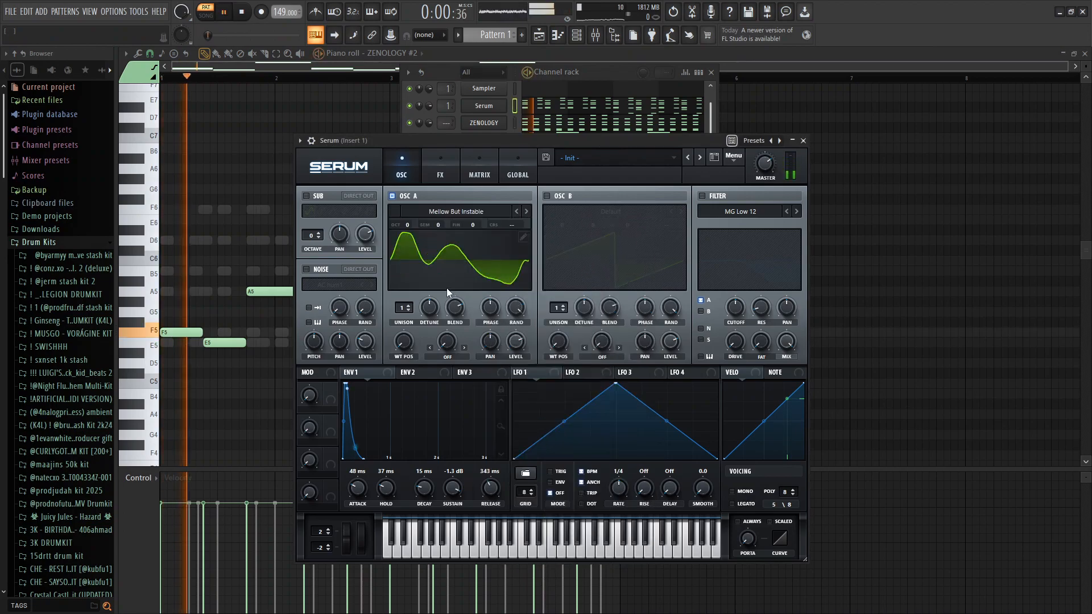
pyautogui.click(804, 140)
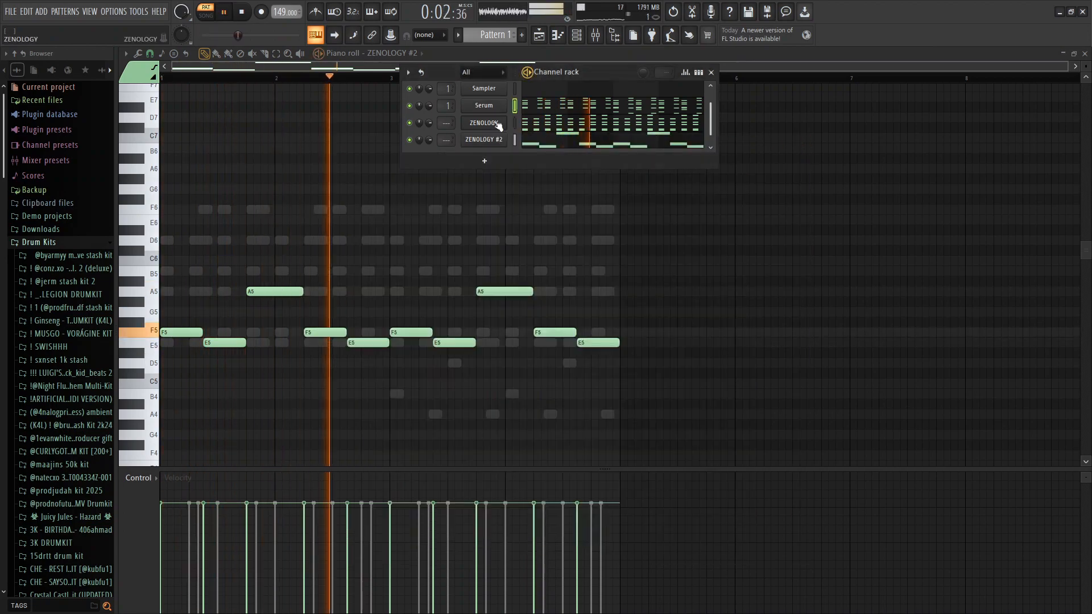
pyautogui.click(488, 158)
pyautogui.press('Escape')
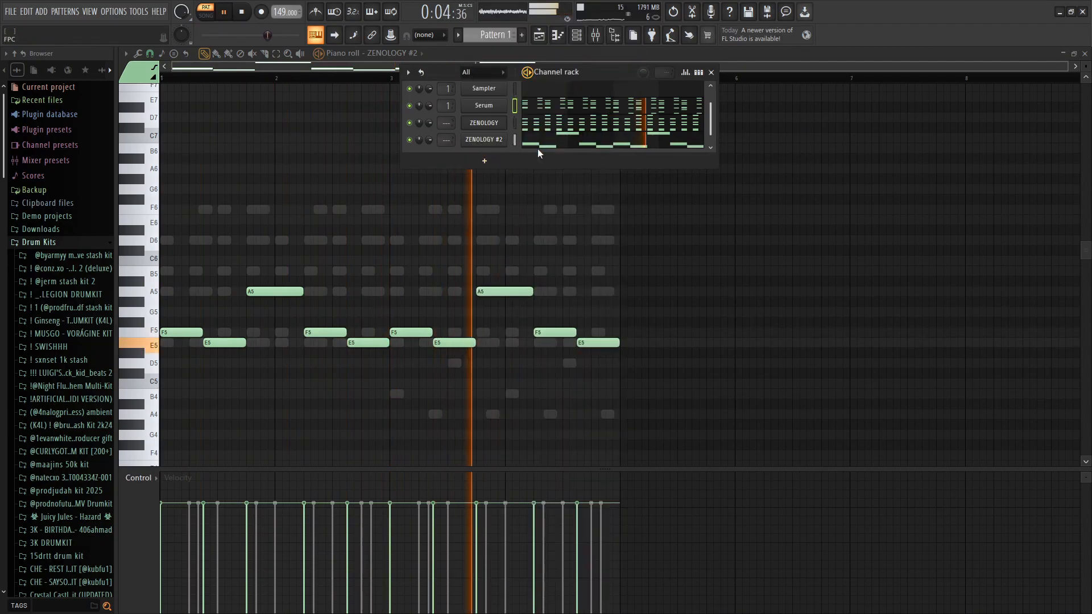
# - Open the Serum chord notes in the piano roll and select all of them
pyautogui.click(547, 105)
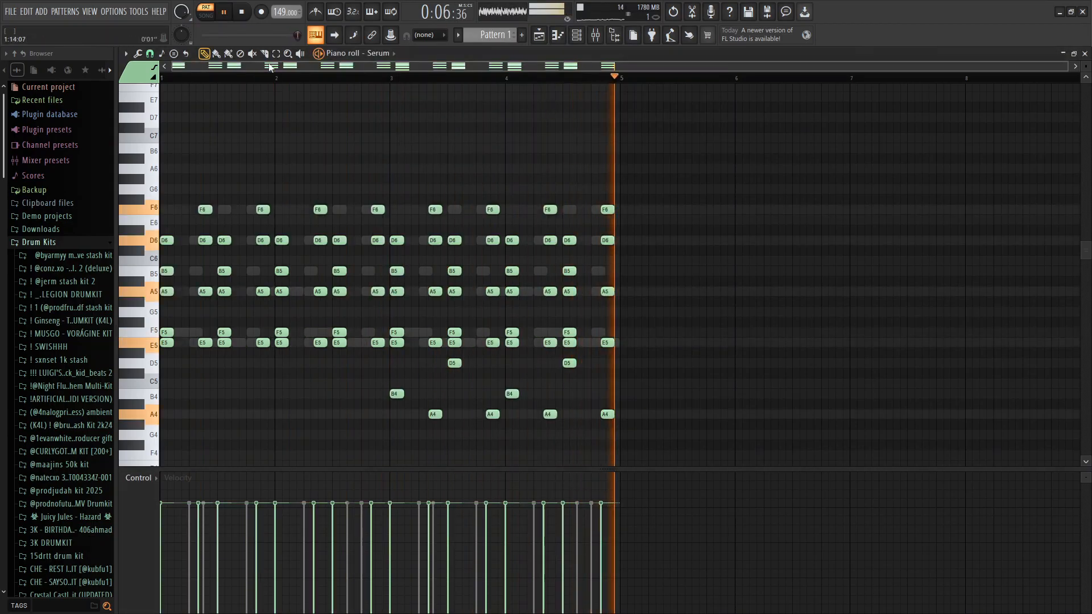
pyautogui.moveTo(695, 438); pyautogui.dragTo(128, 42)
pyautogui.press('space')
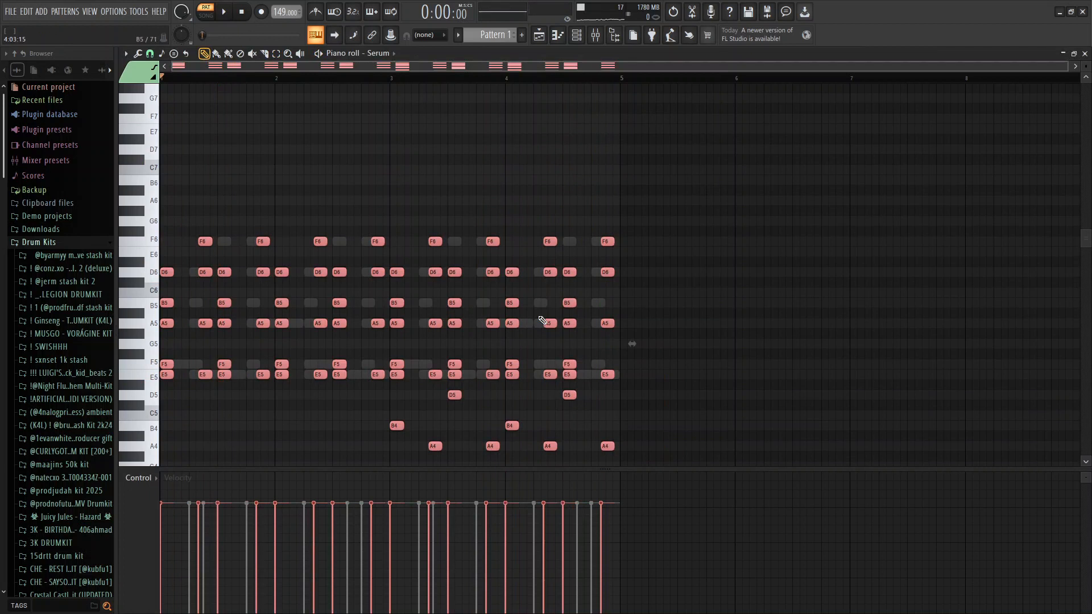
# - Try squeezing the selected Serum notes into two bars, then stretch them back to four bars and play them
pyautogui.moveTo(635, 343); pyautogui.dragTo(392, 356)
pyautogui.press('space')
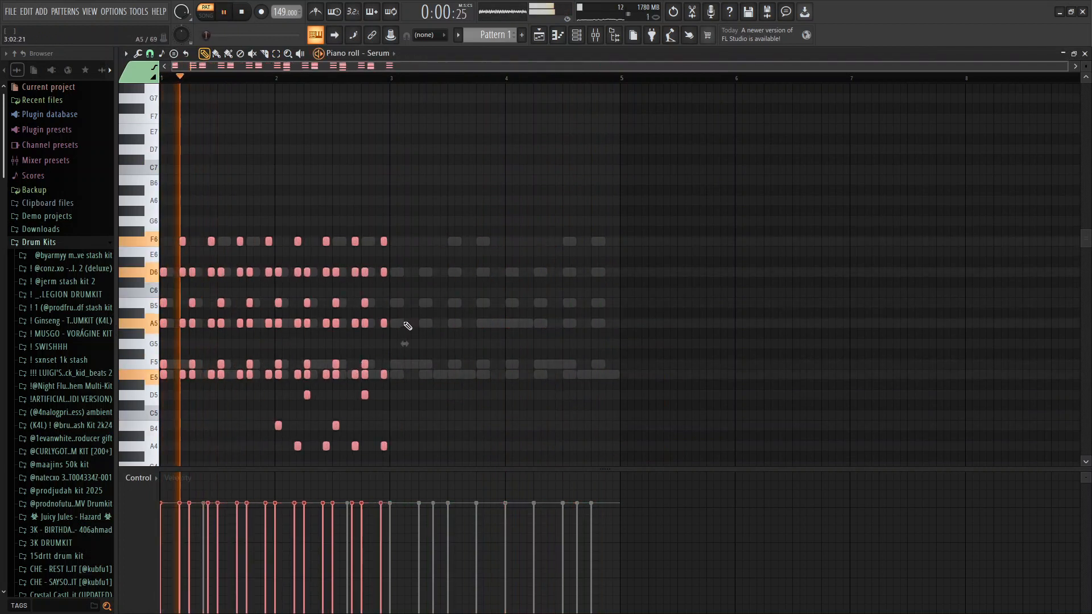
pyautogui.press('space')
pyautogui.moveTo(408, 342); pyautogui.dragTo(632, 343)
pyautogui.press('space')
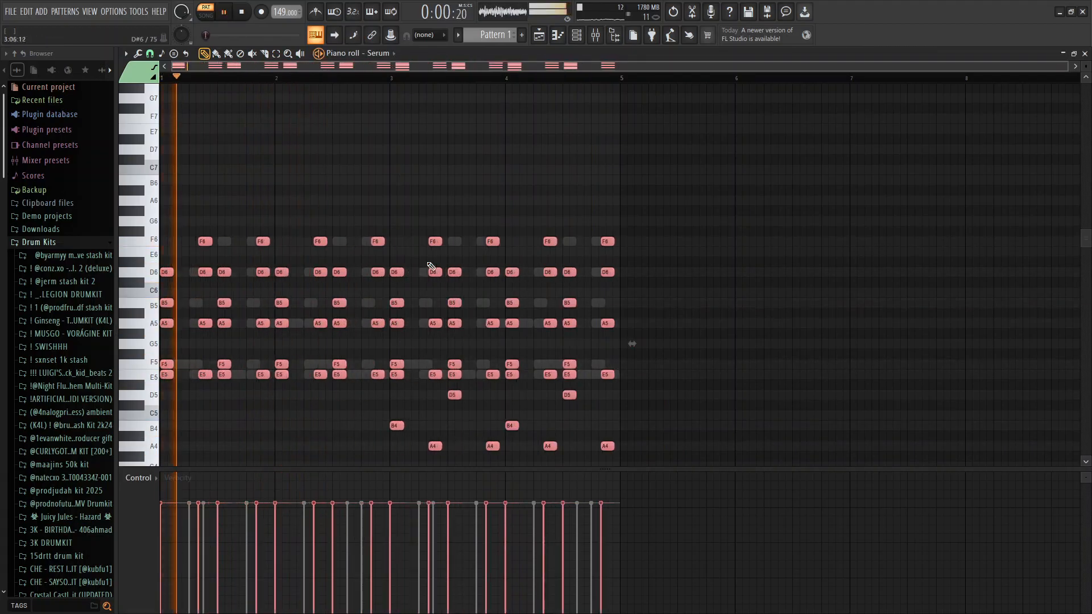
# - Stop playback and duplicate the selected Serum notes one step later
pyautogui.press('space')
pyautogui.hotkey('ctrl', 'b')
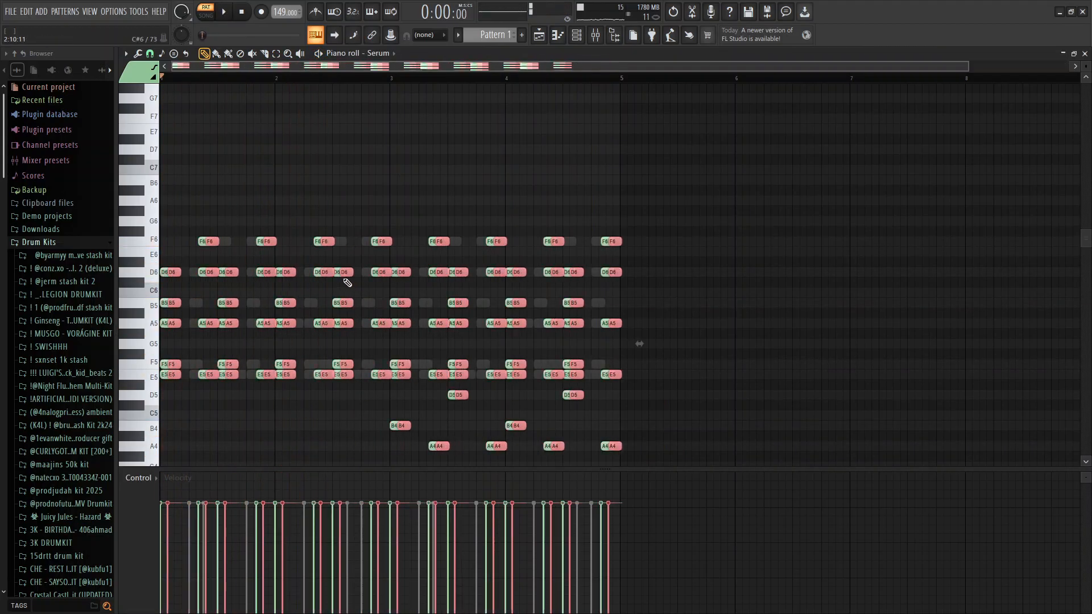
# - Shift the duplicated Serum notes later, then back until they start right after the originals, and play the pattern before stopping
pyautogui.moveTo(168, 272); pyautogui.dragTo(185, 273)
pyautogui.press('space')
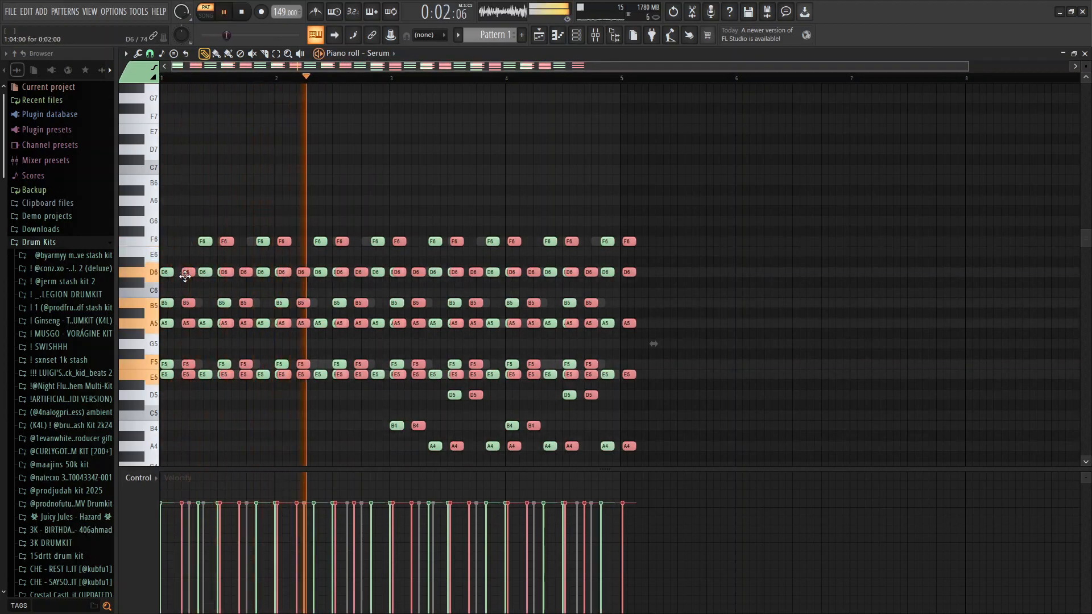
pyautogui.moveTo(185, 277); pyautogui.dragTo(174, 278)
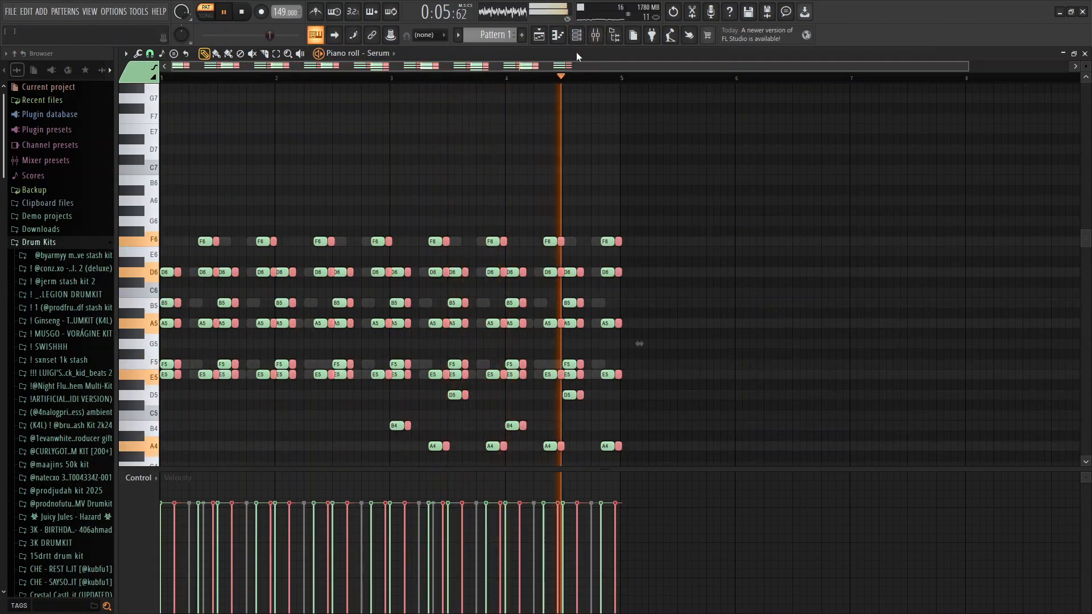
pyautogui.click(564, 117)
pyautogui.rightClick(557, 112)
pyautogui.rightClick(563, 118)
pyautogui.press('space')
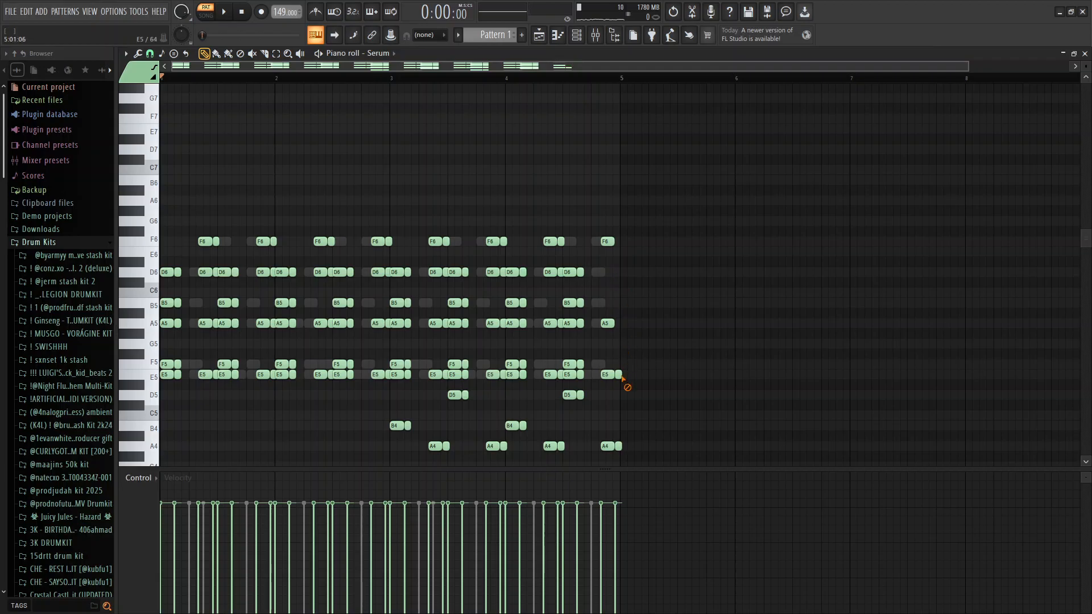
# - Delete the surplus duplicated notes at the very end of bar four in the Serum pattern
pyautogui.rightClick(620, 375)
pyautogui.rightClick(620, 446)
pyautogui.scroll(3, 564, 68)
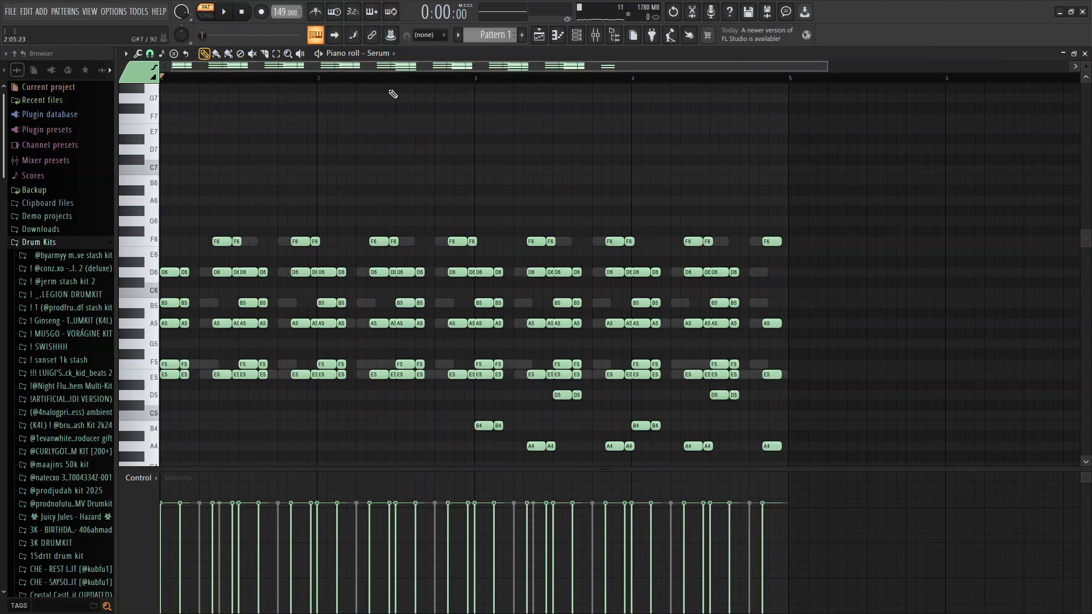
pyautogui.scroll(-2, 466, 81)
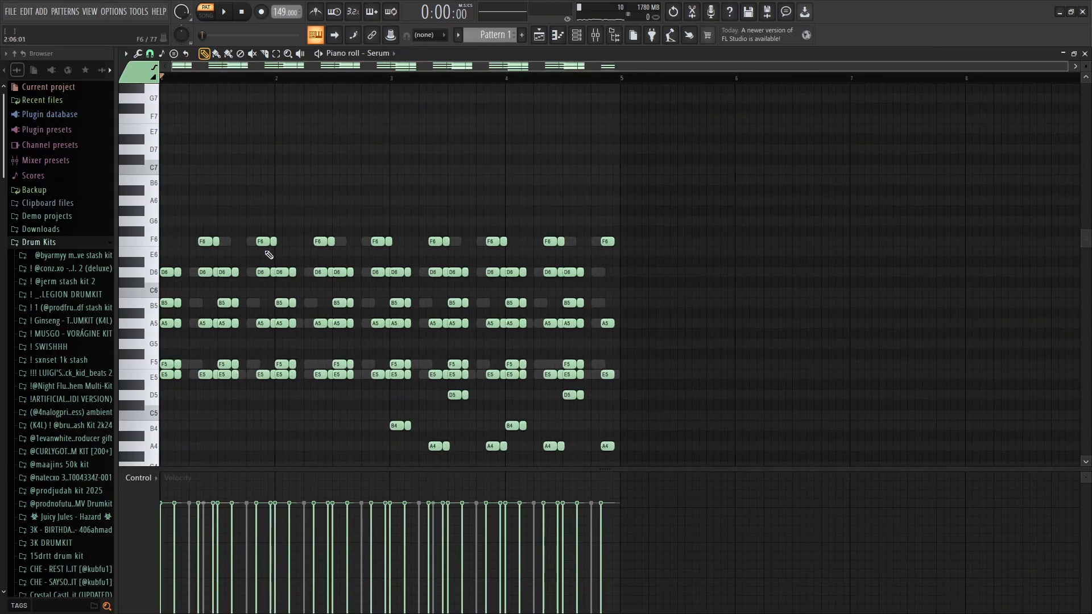
# - Open Serum from the channel rack and load the PWM MedicineHat wavetable into oscillator A
pyautogui.click(577, 38)
pyautogui.click(500, 108)
pyautogui.click(489, 212)
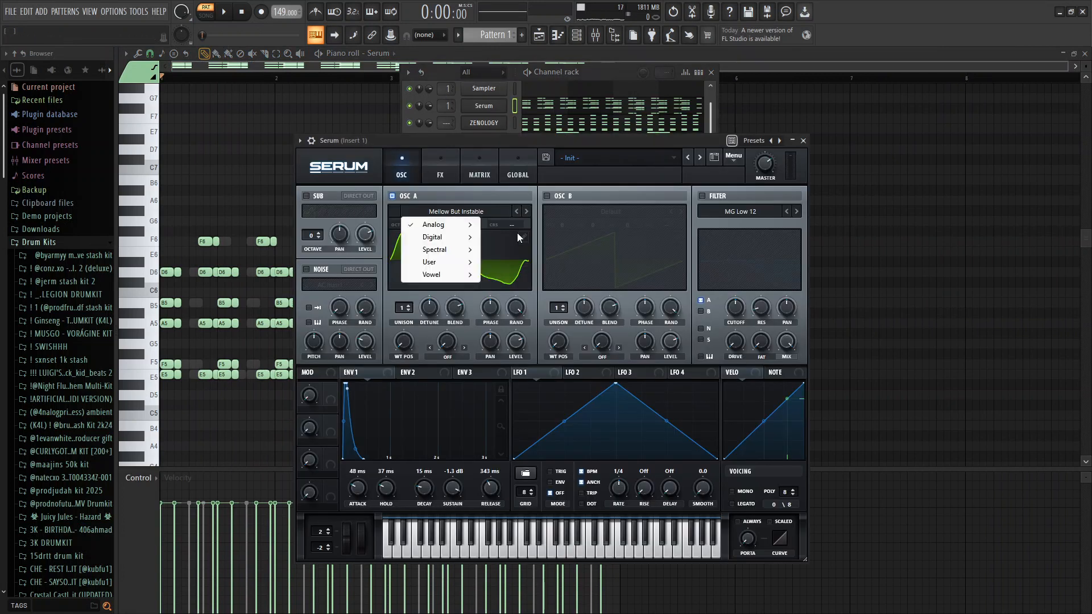
pyautogui.moveTo(448, 226)
pyautogui.click(518, 430)
pyautogui.click(471, 213)
pyautogui.moveTo(459, 229)
pyautogui.click(556, 560)
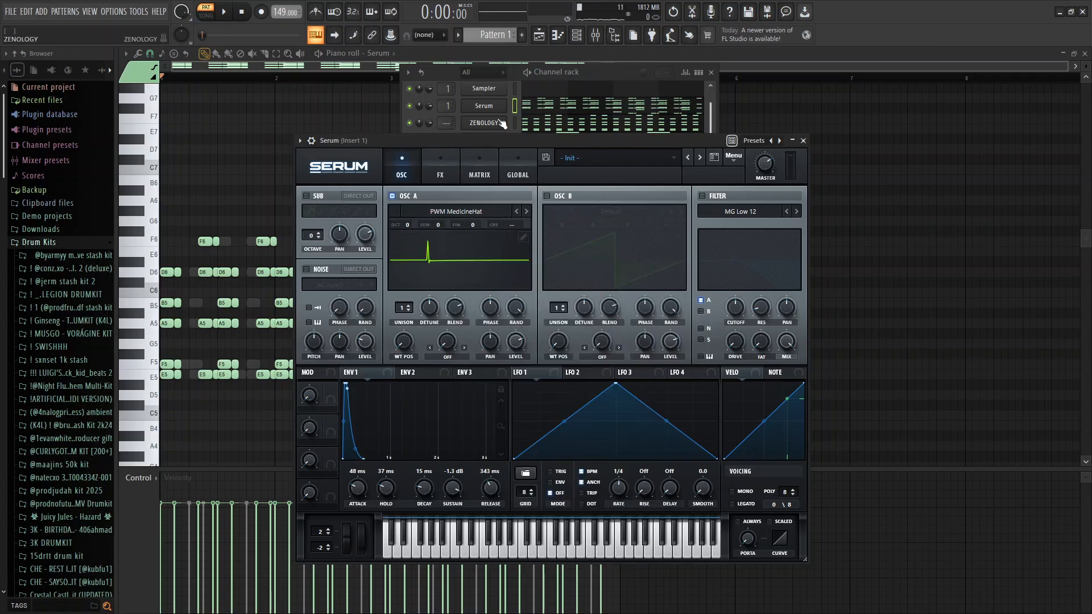
# - Solo the Serum channel in the channel rack and play the pattern
pyautogui.moveTo(511, 140); pyautogui.dragTo(509, 155)
pyautogui.click(410, 106)
pyautogui.rightClick(411, 106)
pyautogui.click(411, 107)
pyautogui.press('space')
# - Change oscillator A to the Kream wavetable, step forward to PerfectSQSteps, and close Serum with playback stopped
pyautogui.click(436, 229)
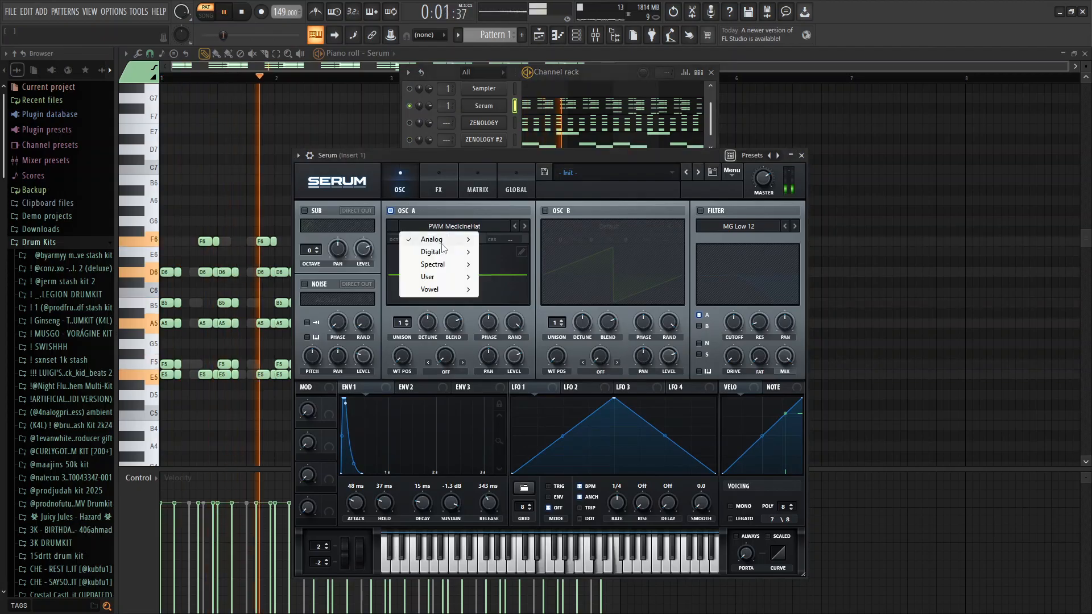
pyautogui.moveTo(466, 257)
pyautogui.click(572, 278)
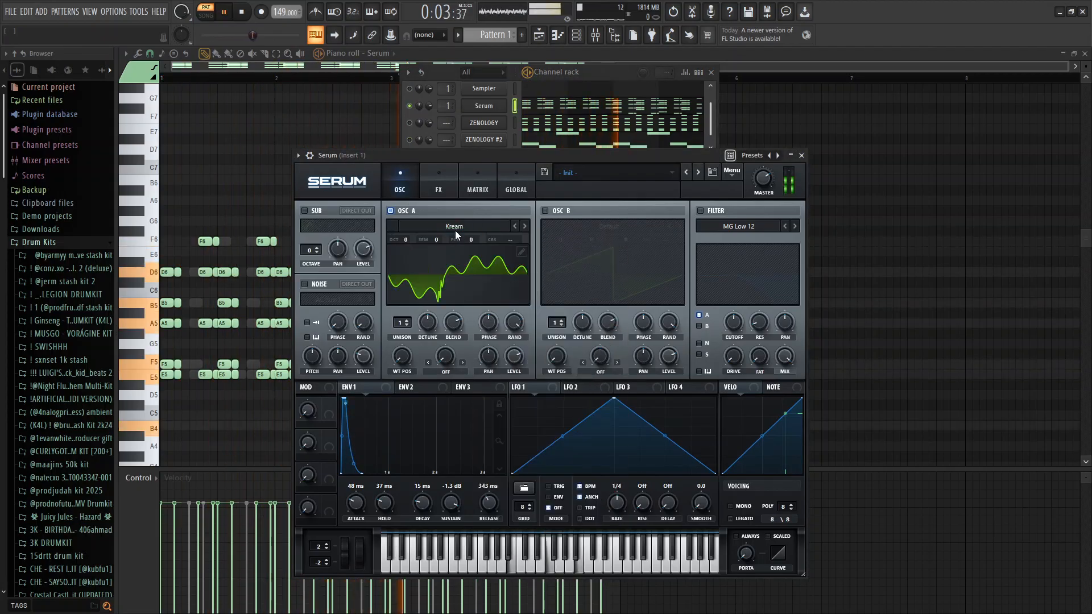
pyautogui.click(526, 227)
pyautogui.click(526, 226)
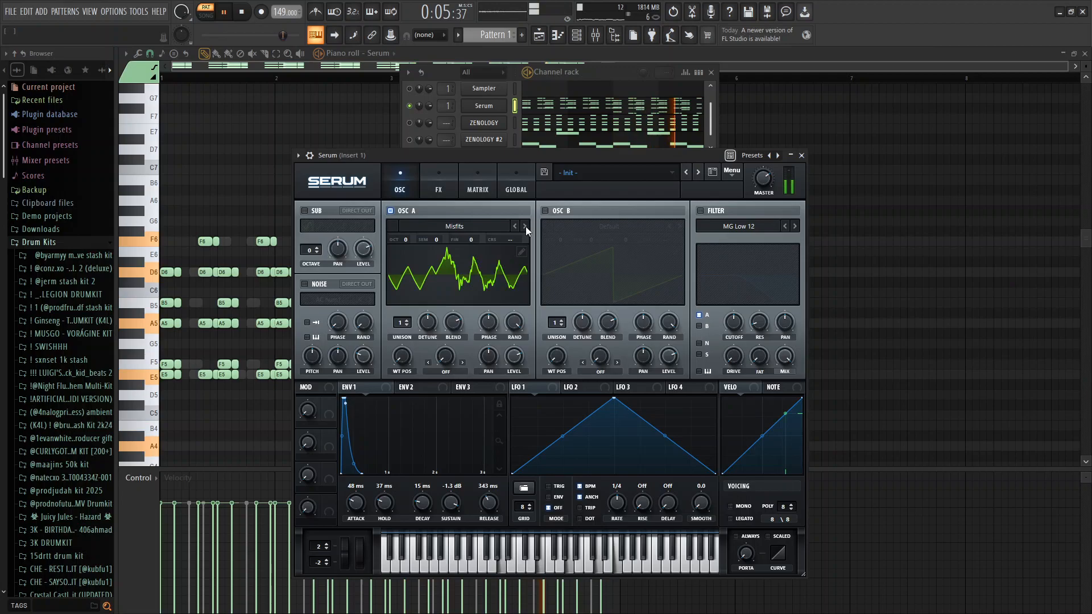
pyautogui.click(525, 227)
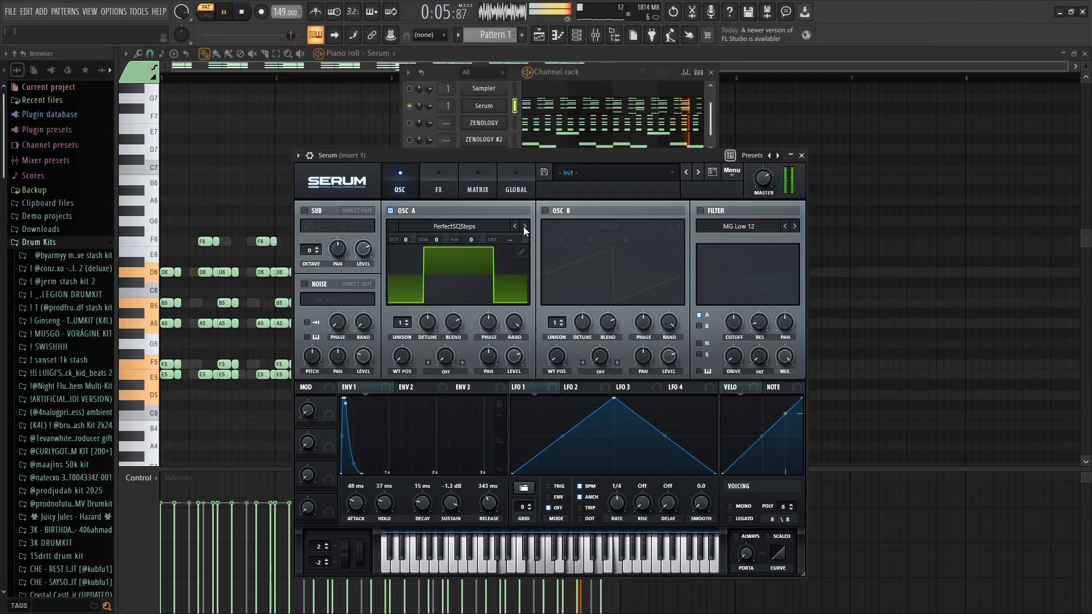
pyautogui.click(810, 160)
pyautogui.press('space')
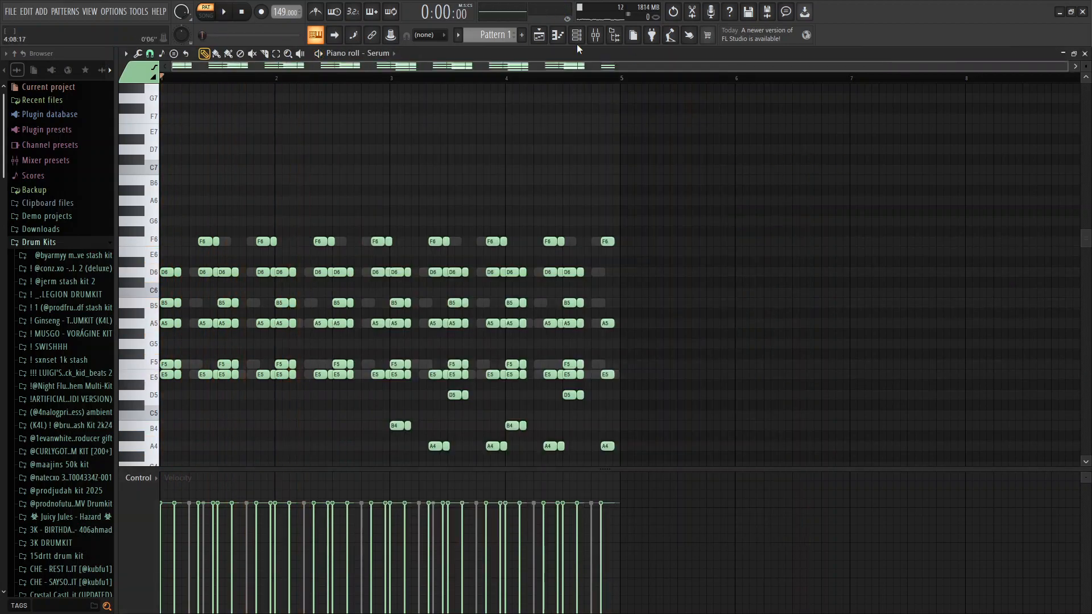
# - Load ShaperBox 3 in the first effect slot of mixer Insert 1 and add a half-time Time shaper with a 37% mix
pyautogui.click(577, 35)
pyautogui.click(989, 89)
pyautogui.moveTo(978, 103)
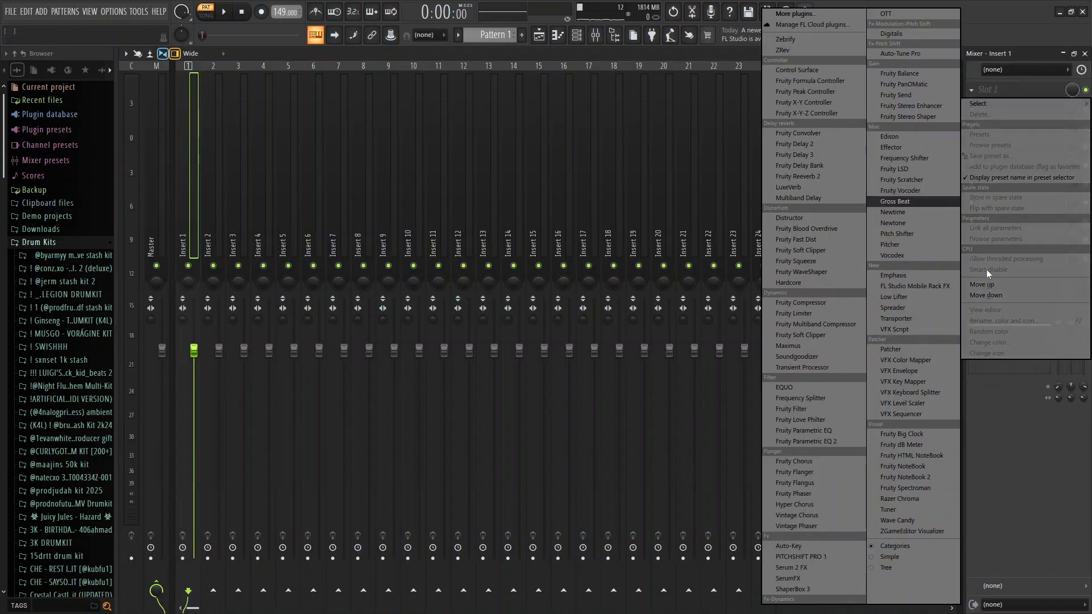
pyautogui.click(810, 588)
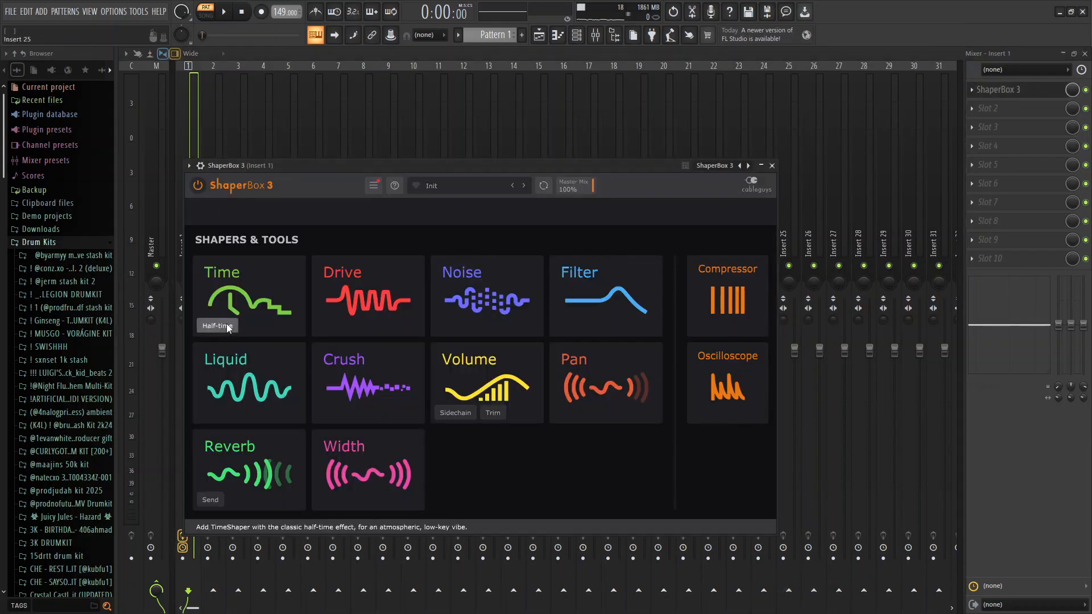
pyautogui.click(227, 307)
pyautogui.moveTo(749, 245); pyautogui.dragTo(749, 266)
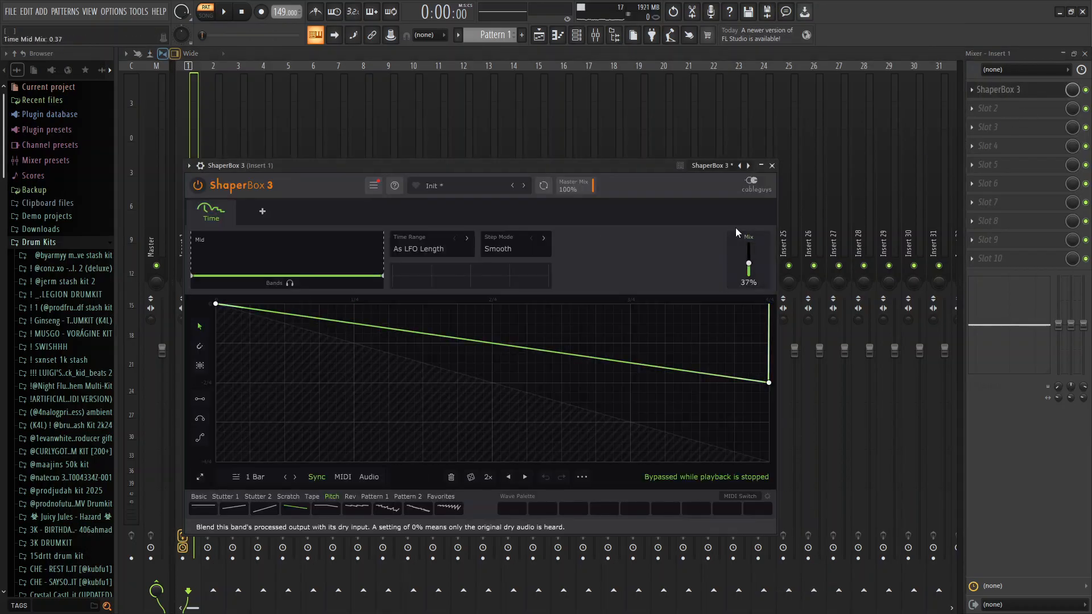
# - Add a Drive shaper in ShaperBox 3 using a stepped Rhythm 1 wave and set its mix to 62%
pyautogui.click(262, 211)
pyautogui.click(360, 311)
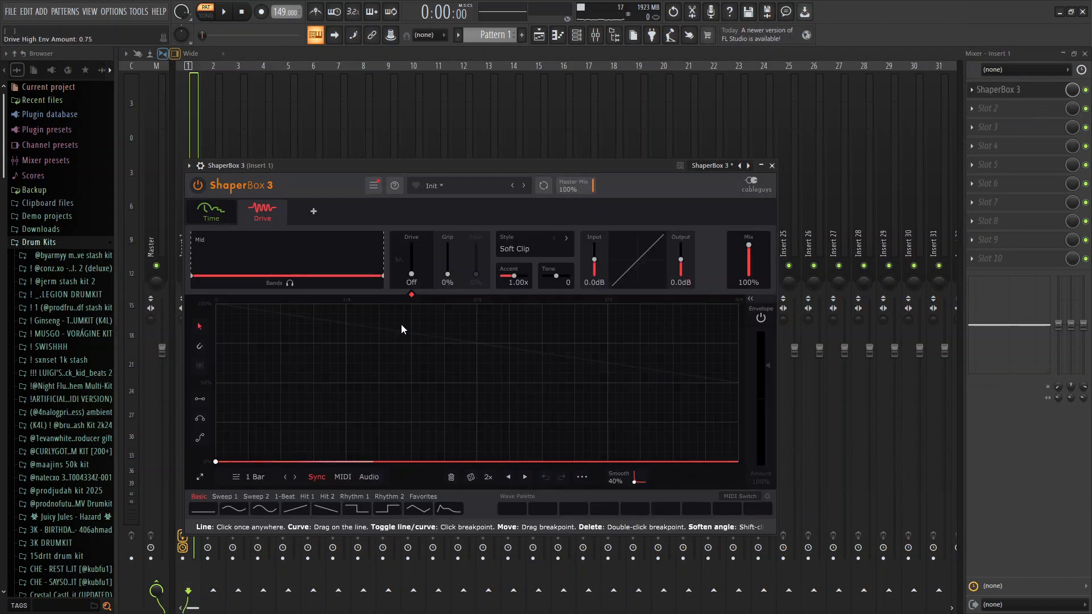
pyautogui.click(310, 209)
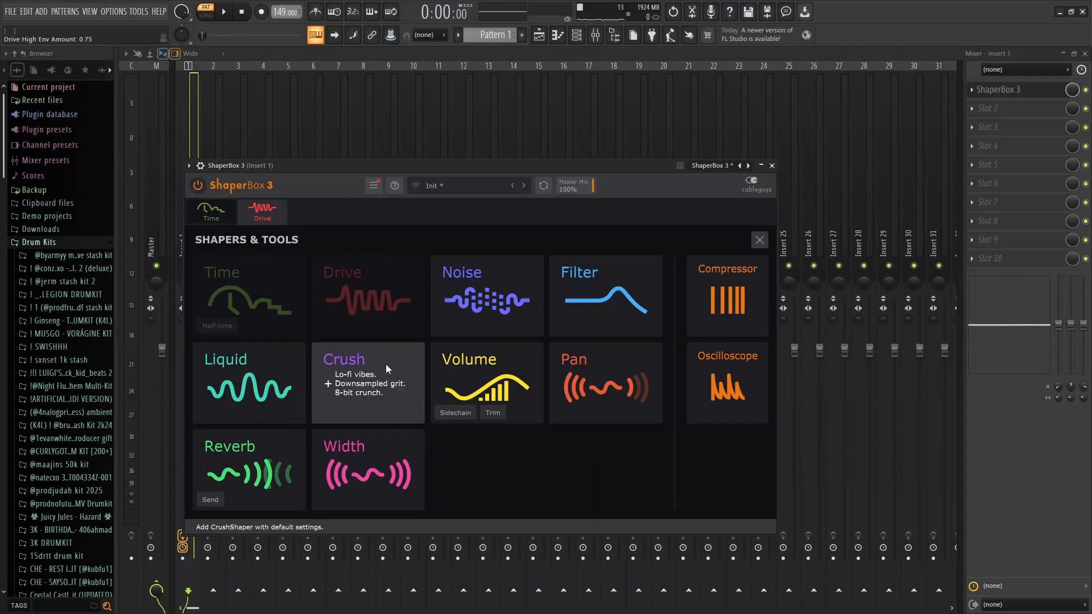
pyautogui.click(276, 214)
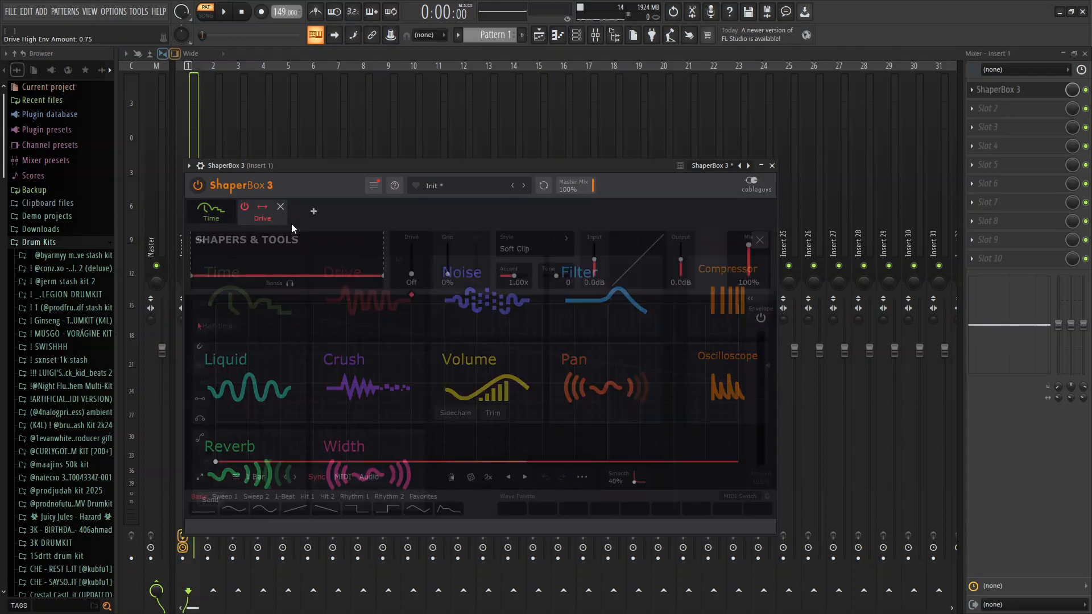
pyautogui.click(356, 506)
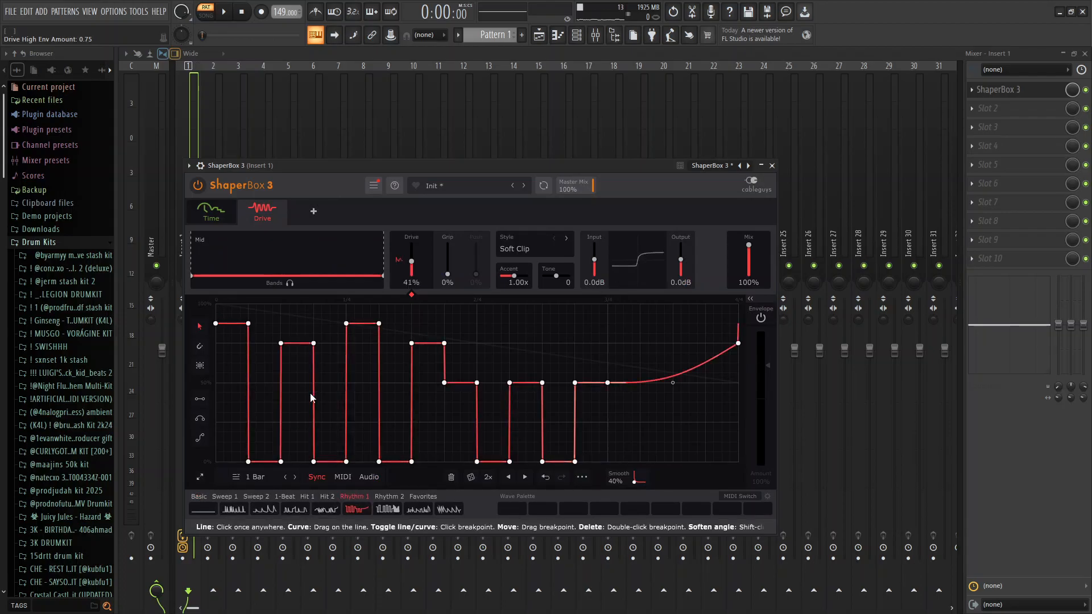
pyautogui.click(751, 255)
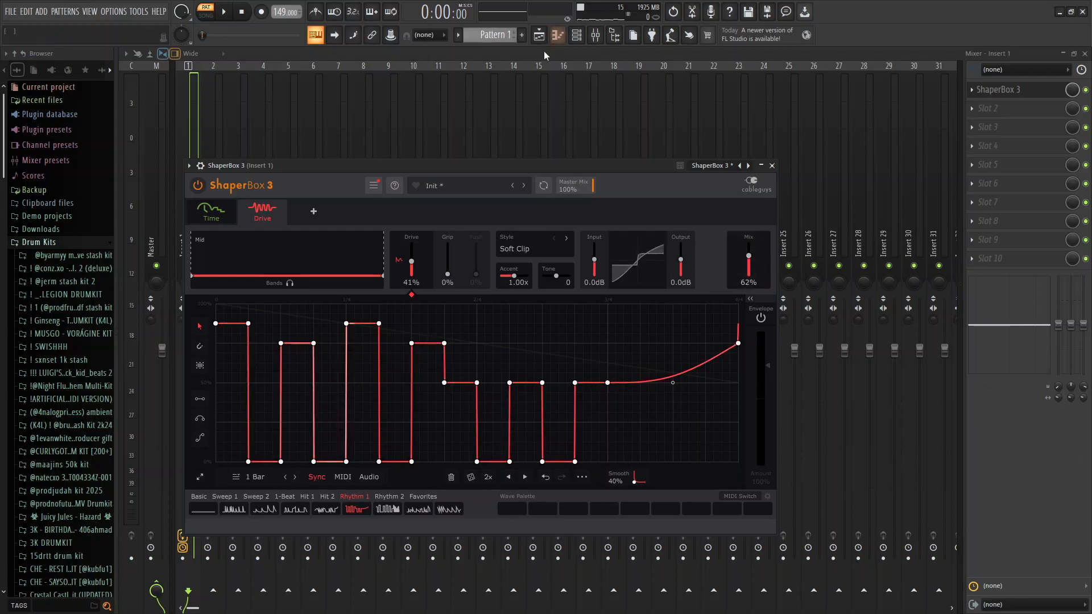
# - Lower the Drive shaper's mix to 45% during playback and remove the Time shaper from ShaperBox 3
pyautogui.press('space')
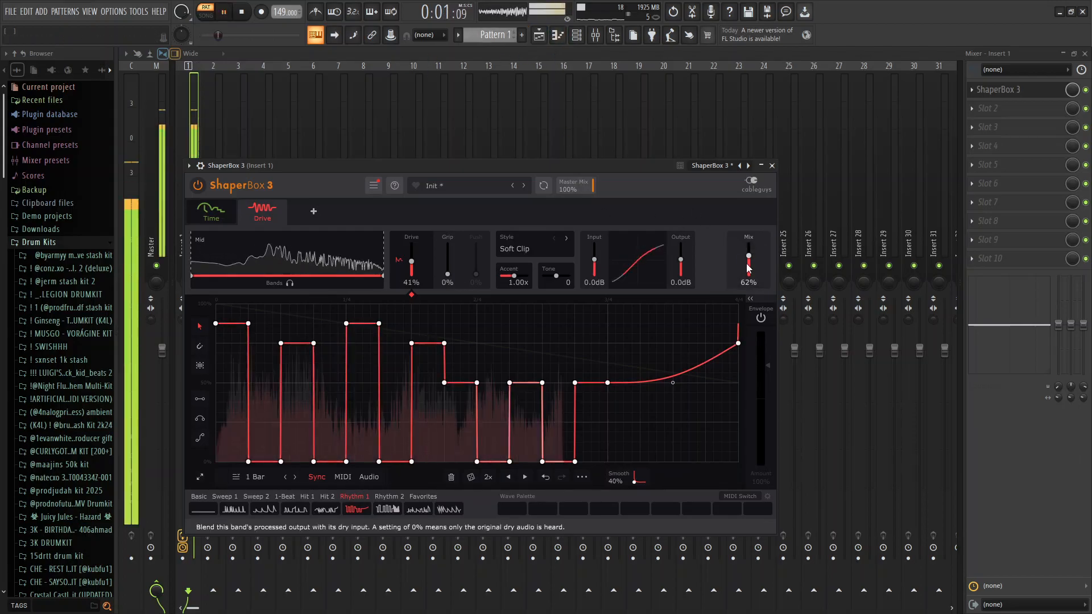
pyautogui.moveTo(748, 256); pyautogui.dragTo(748, 273)
pyautogui.press('space')
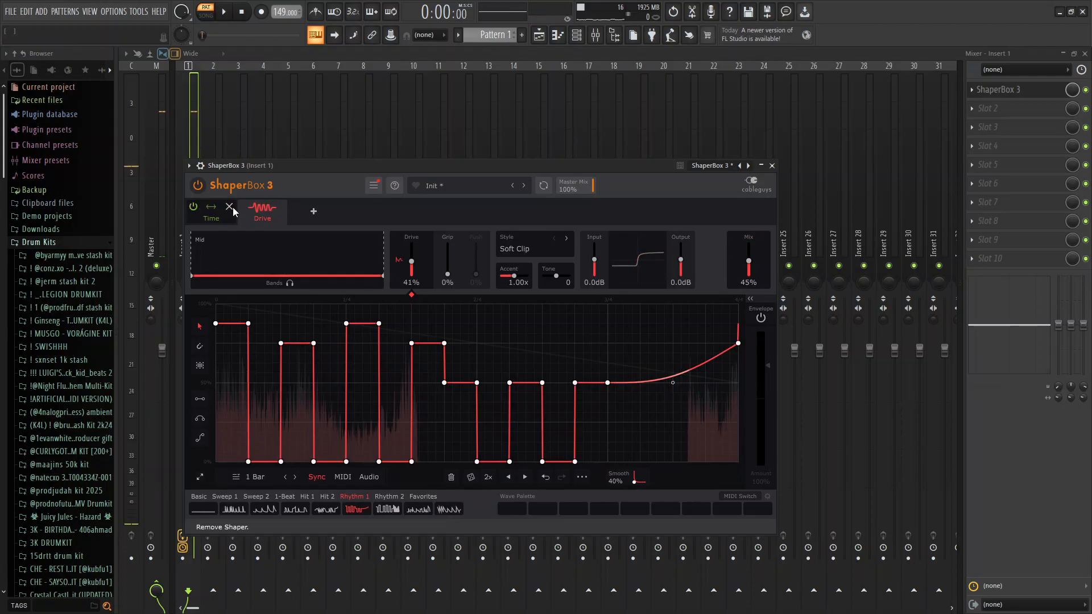
pyautogui.click(232, 206)
# - Set the Drive mix to 32% and audition other Rhythm 1 waves during playback, keeping the second-to-last one
pyautogui.press('space')
pyautogui.moveTo(748, 261); pyautogui.dragTo(746, 275)
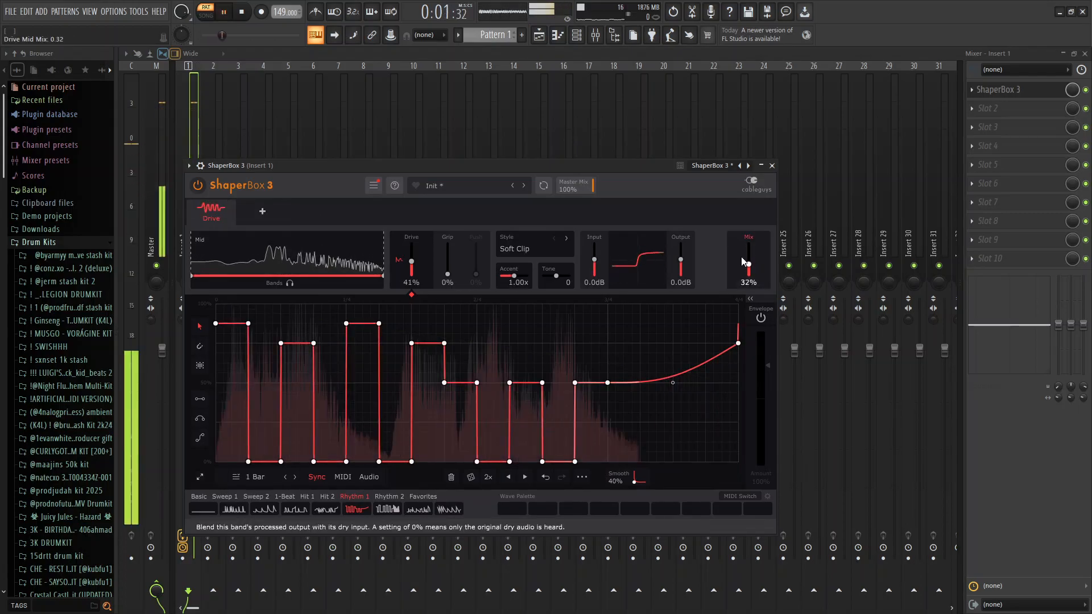
pyautogui.click(326, 510)
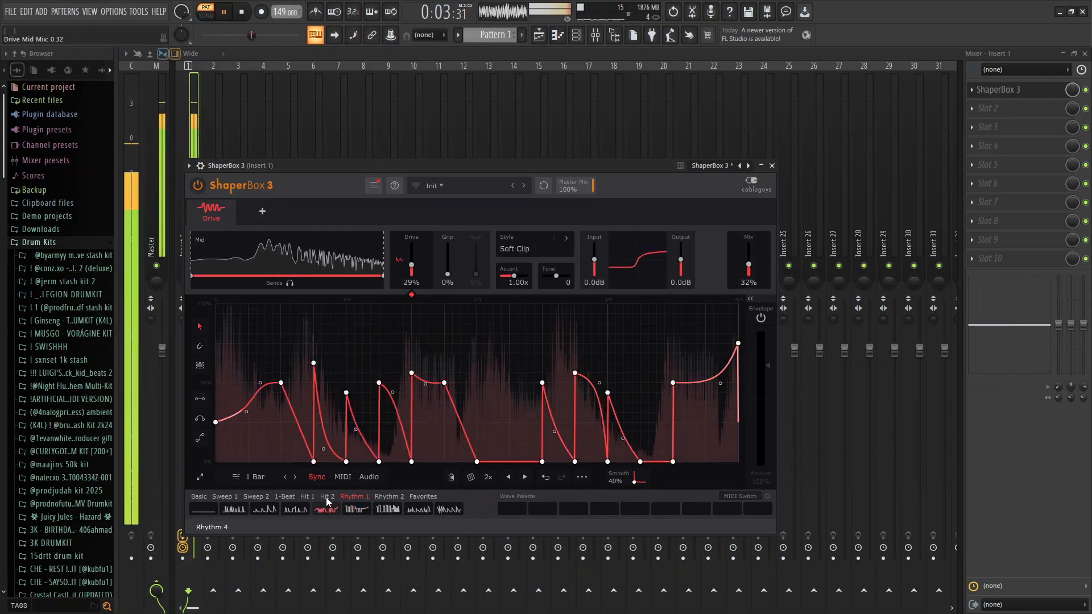
pyautogui.click(381, 511)
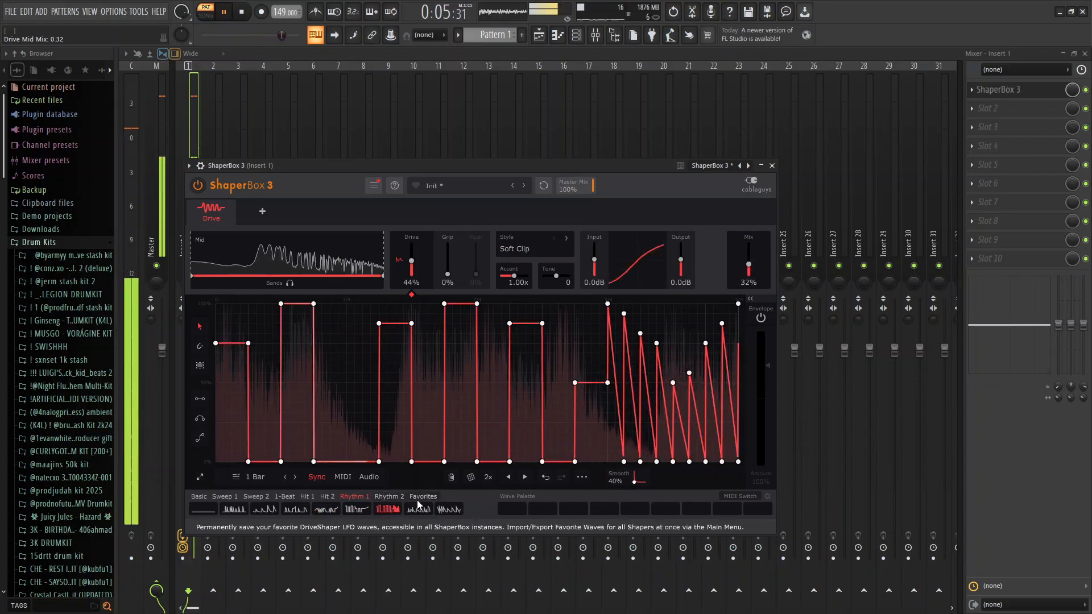
pyautogui.click(419, 509)
pyautogui.press('space')
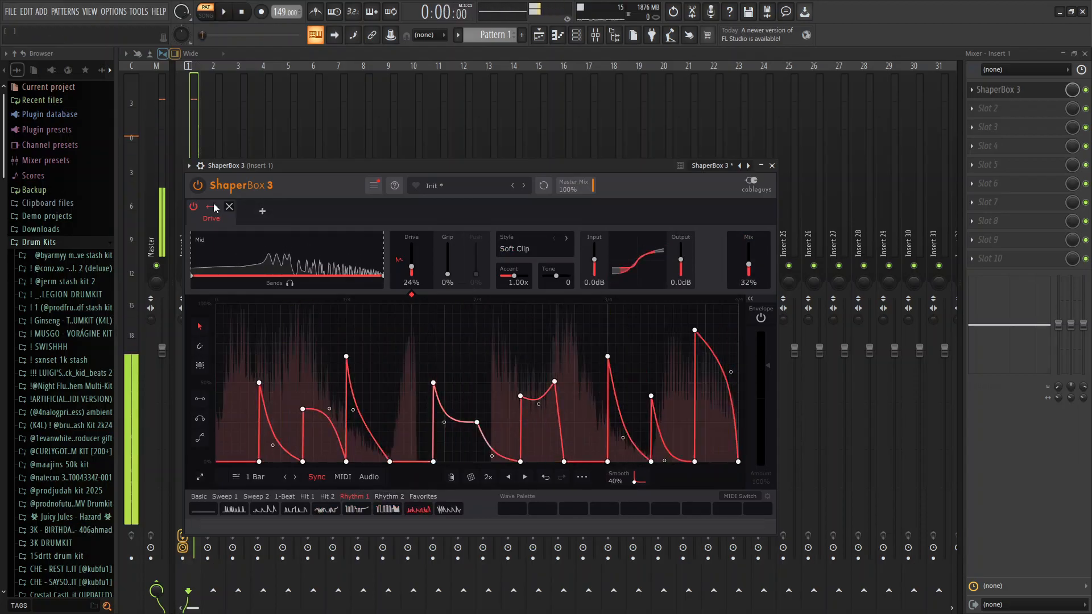
# - Add a Noise shaper in ShaperBox 3, apply a Rhythm 1 wave to it, and play the pattern
pyautogui.click(258, 214)
pyautogui.click(455, 321)
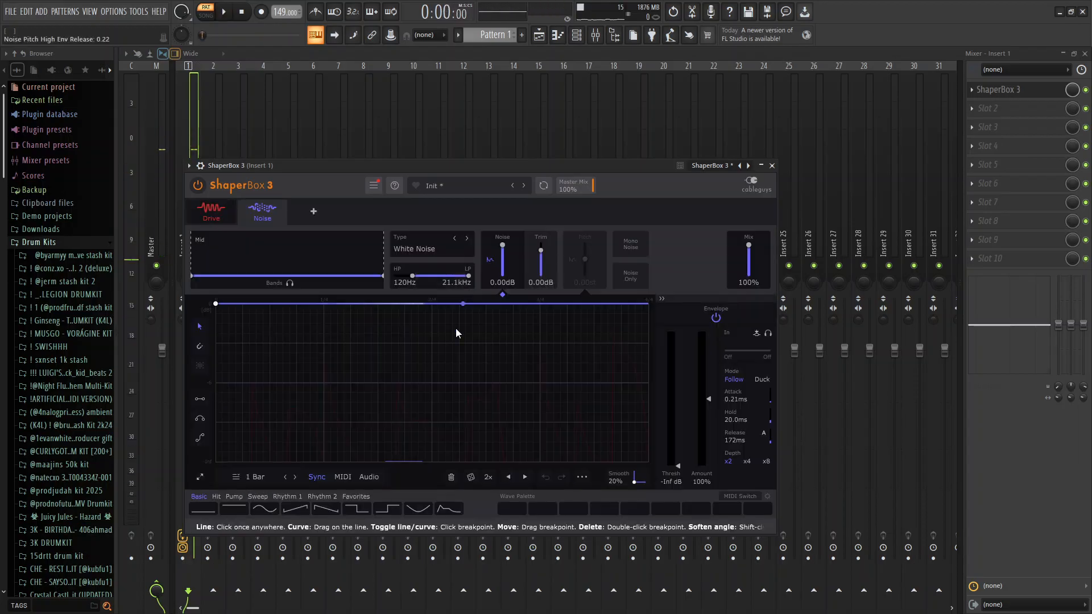
pyautogui.click(301, 496)
pyautogui.click(327, 508)
pyautogui.press('space')
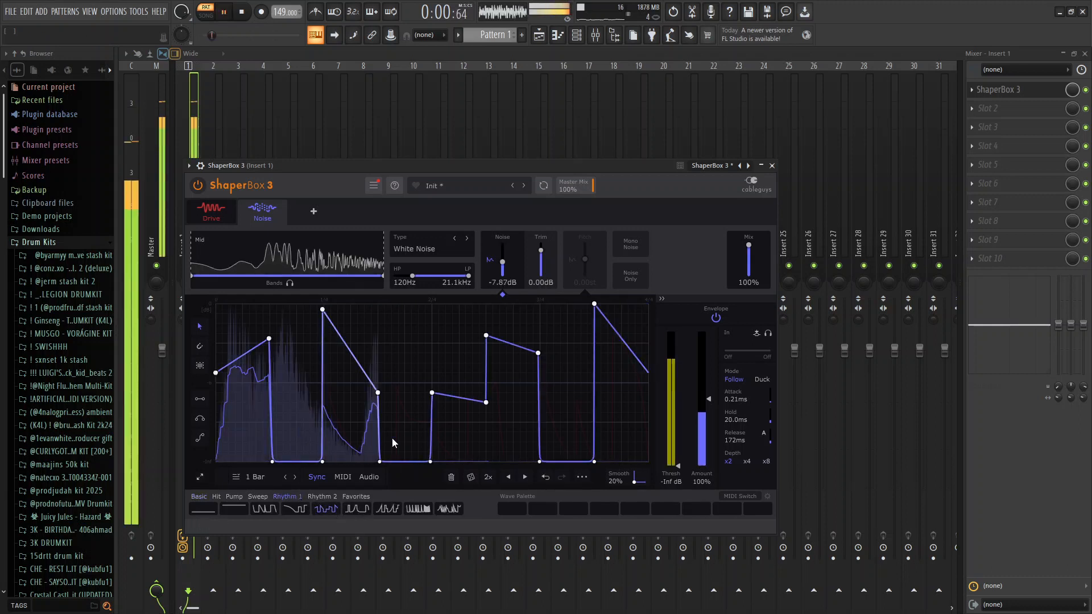
# - Return to Serum's piano roll, stop playback and clear the old notes down to one short D6 at the start
pyautogui.click(772, 166)
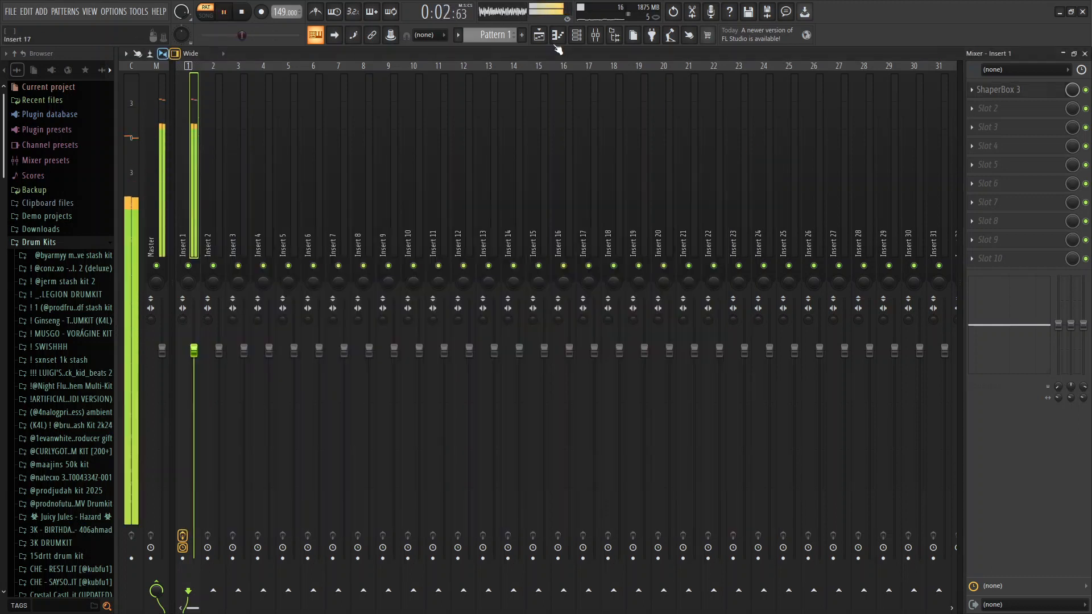
pyautogui.click(538, 35)
pyautogui.click(558, 36)
pyautogui.press('space')
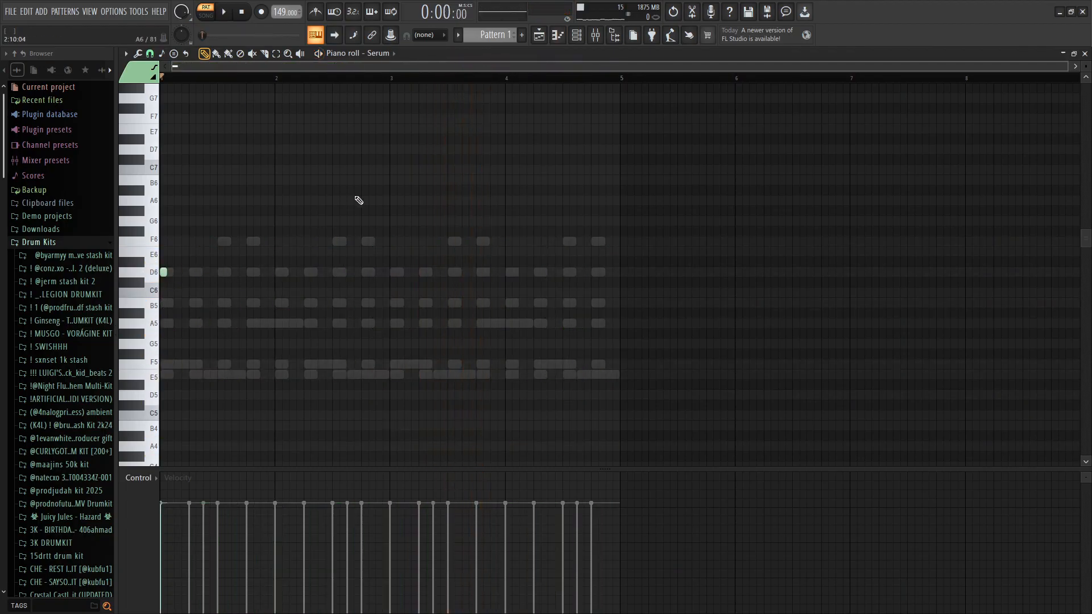
# - Stamp a short Other Japanese Insen chord (E5, F5, A5, B5, D6) at the start and copy it into four hits across half of bar one
pyautogui.click(162, 54)
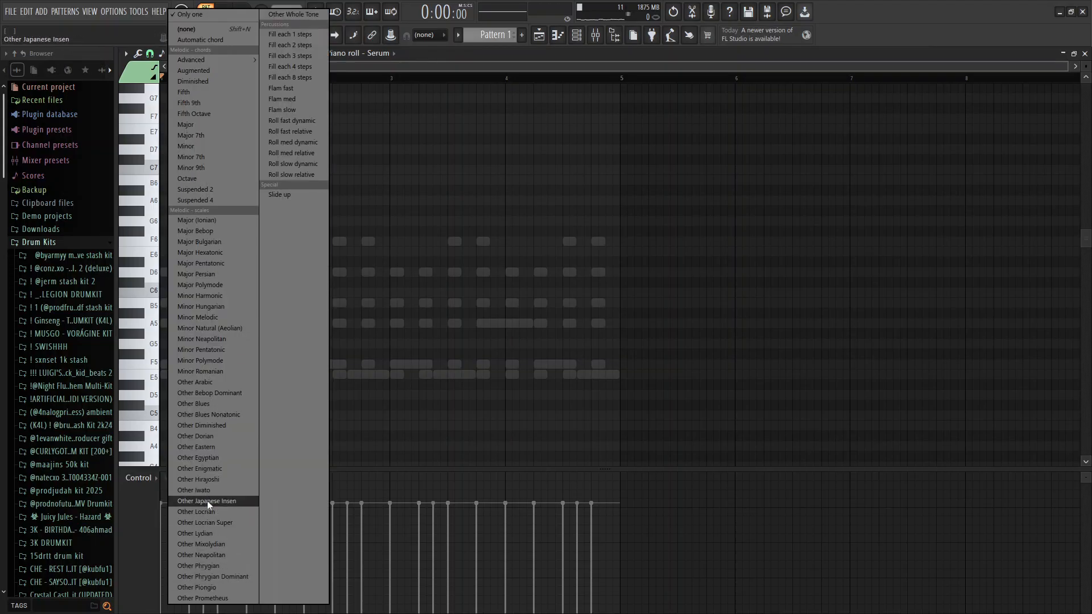
pyautogui.click(207, 500)
pyautogui.click(174, 79)
pyautogui.hotkey('ctrl', 'v')
pyautogui.click(199, 126)
pyautogui.rightClick(198, 125)
pyautogui.hotkey('ctrl', 'c')
pyautogui.click(189, 78)
pyautogui.hotkey('ctrl', 'v')
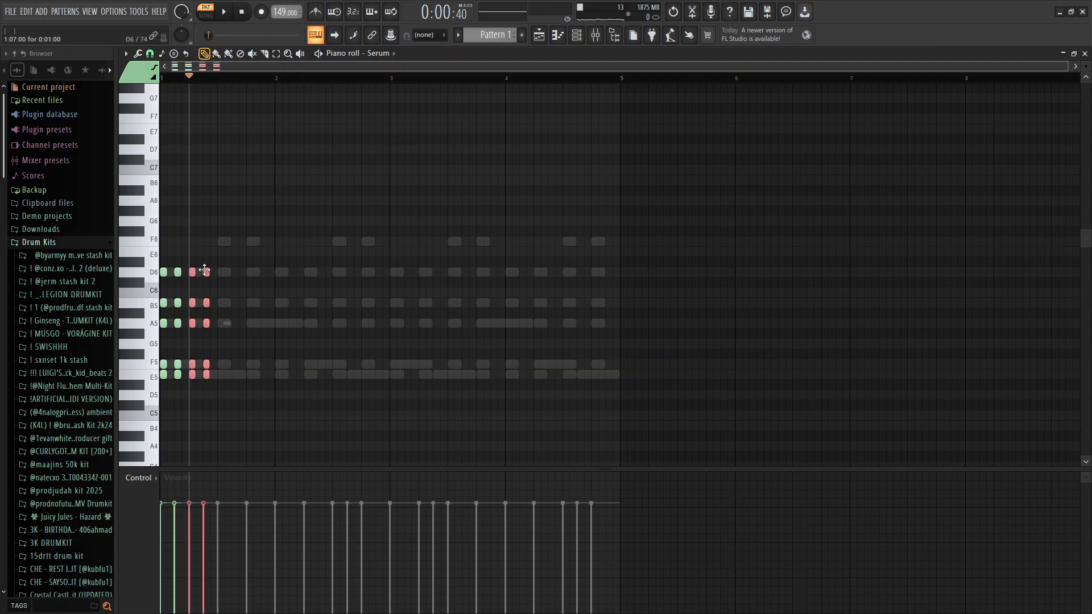
# - Paste the four chord hits into the second half of bar one and add F6 notes on top of them
pyautogui.click(226, 242)
pyautogui.rightClick(226, 241)
pyautogui.click(210, 78)
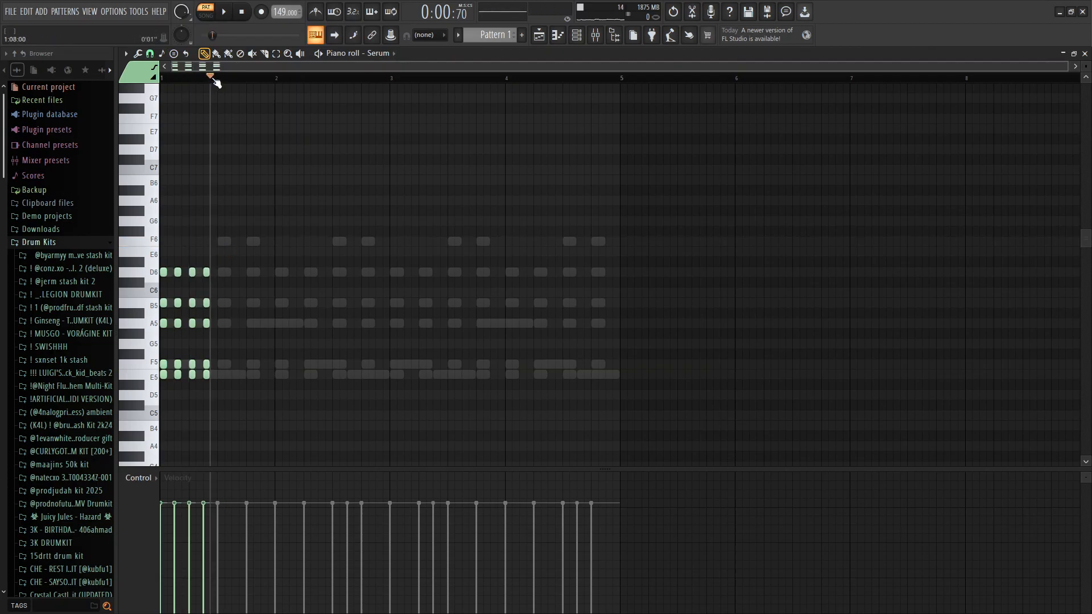
pyautogui.hotkey('ctrl', 'v')
pyautogui.moveTo(228, 272); pyautogui.dragTo(236, 272)
pyautogui.click(226, 241)
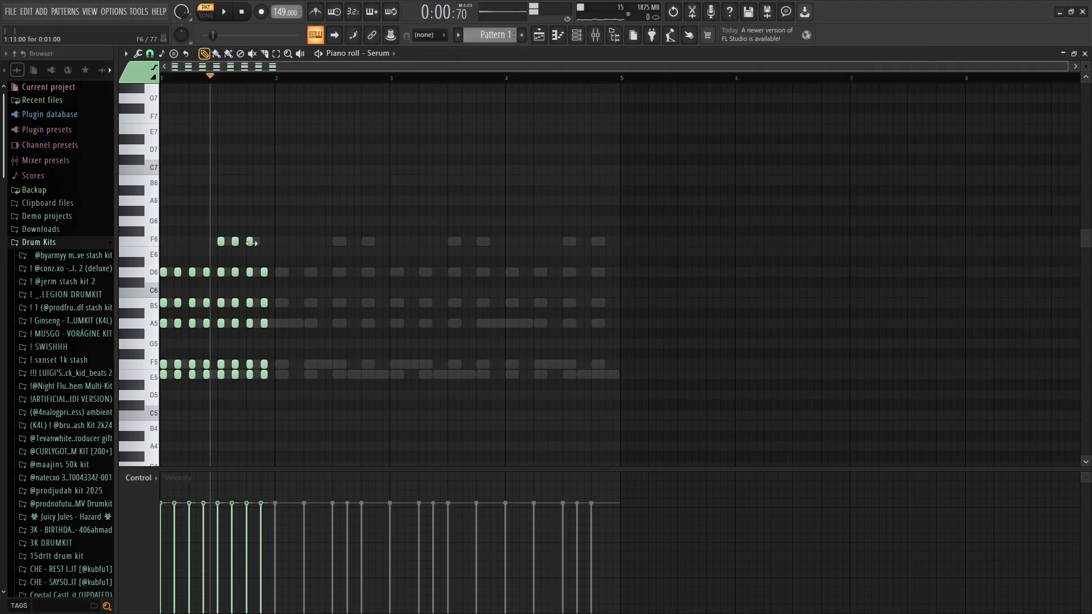
# - Paste the full bar-one chord hits into bar two and return the playhead to the start
pyautogui.click(277, 79)
pyautogui.hotkey('ctrl', 'v')
pyautogui.click(161, 78)
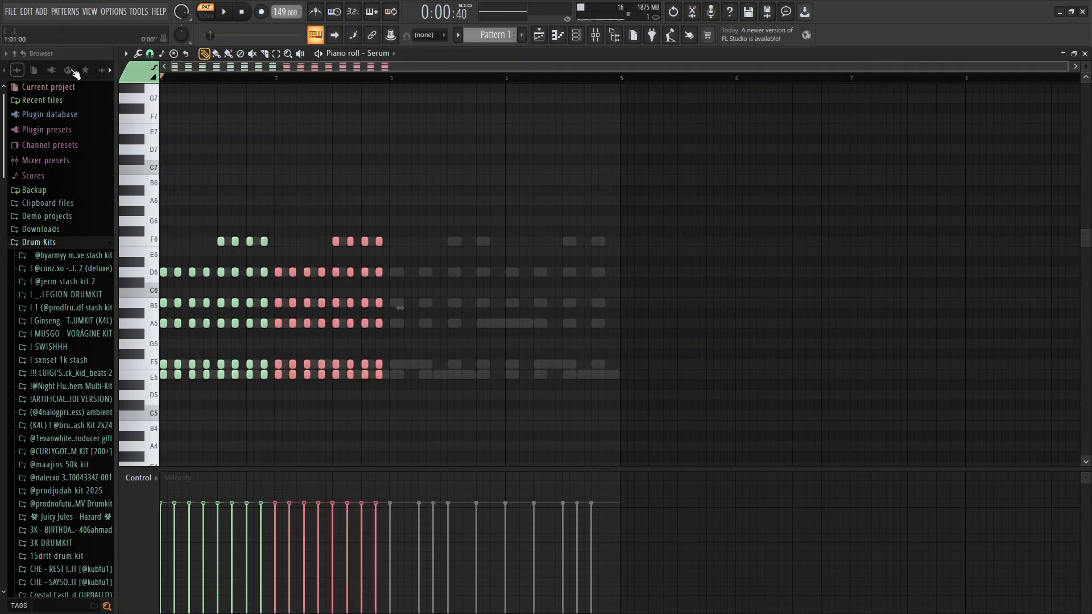
# - Preview the two-bar Serum chord hits and paste them again from bar three to fill four bars
pyautogui.press('space')
pyautogui.click(339, 181)
pyautogui.rightClick(339, 181)
pyautogui.click(390, 78)
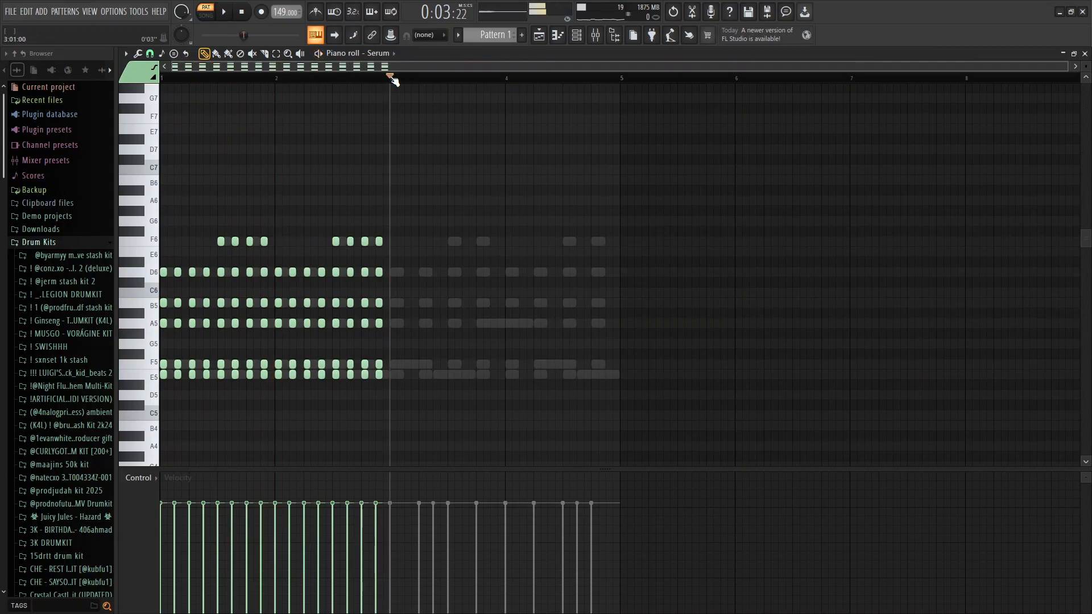
pyautogui.hotkey('ctrl', 'v')
# - Open Serum from the channel rack, shorten Envelope 1's release while the pattern plays, and close the synth
pyautogui.click(574, 35)
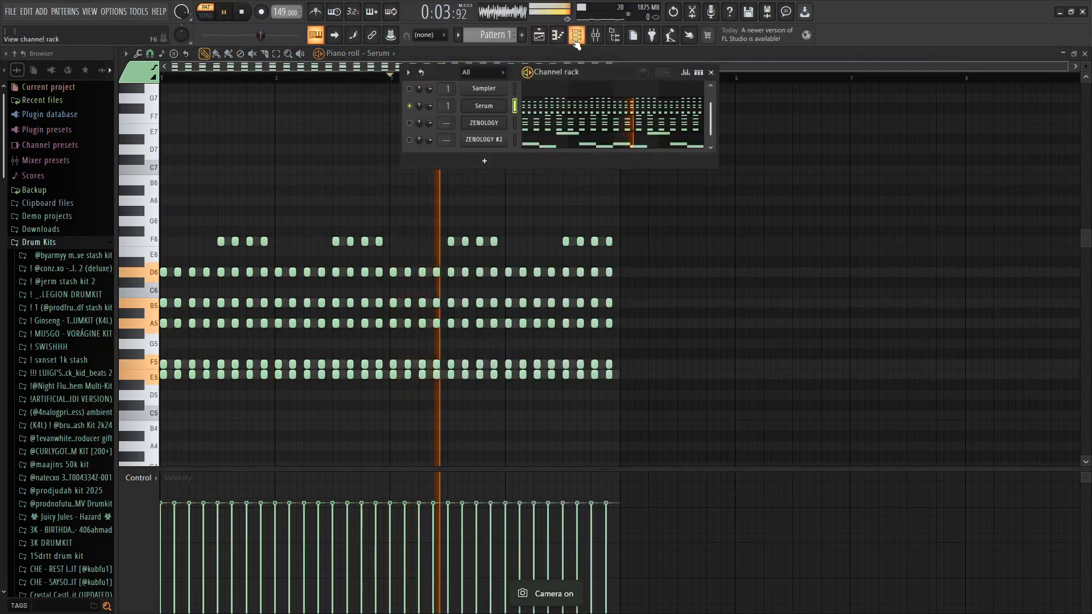
pyautogui.click(490, 104)
pyautogui.press('space')
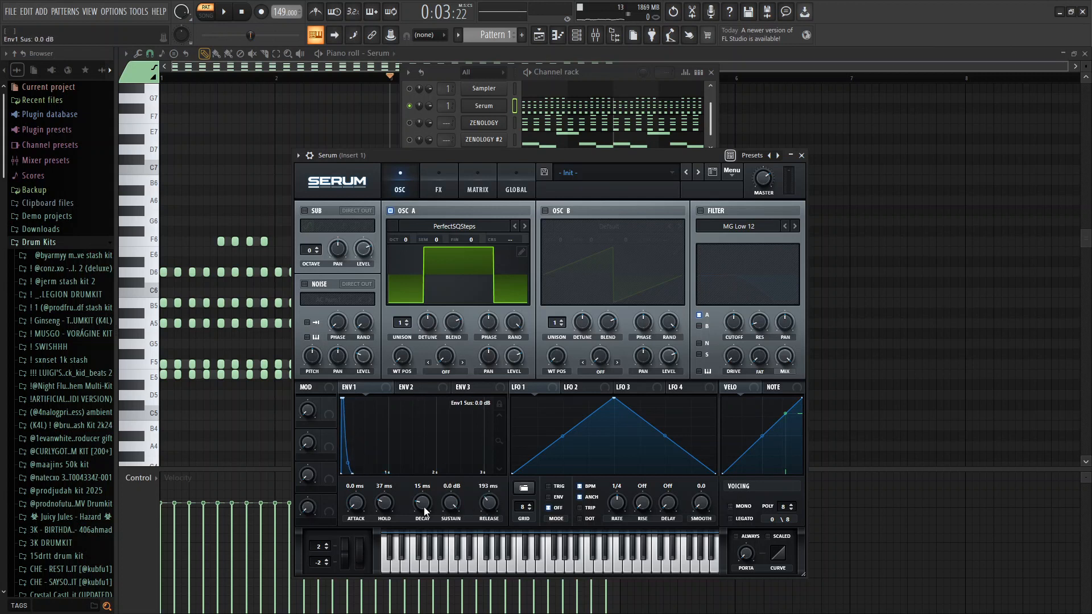
pyautogui.press('space')
pyautogui.moveTo(489, 503); pyautogui.dragTo(487, 515)
pyautogui.press('Escape')
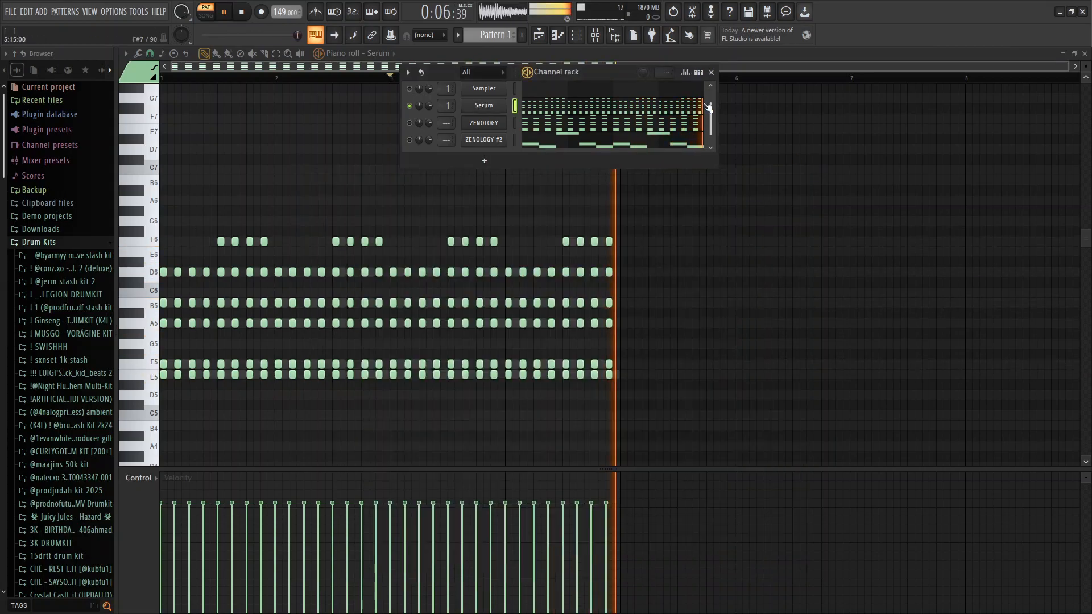
# - Add a Width shaper to ShaperBox 3 on Insert 1 and try out Basic and Accent 2 waves
pyautogui.click(596, 35)
pyautogui.click(998, 89)
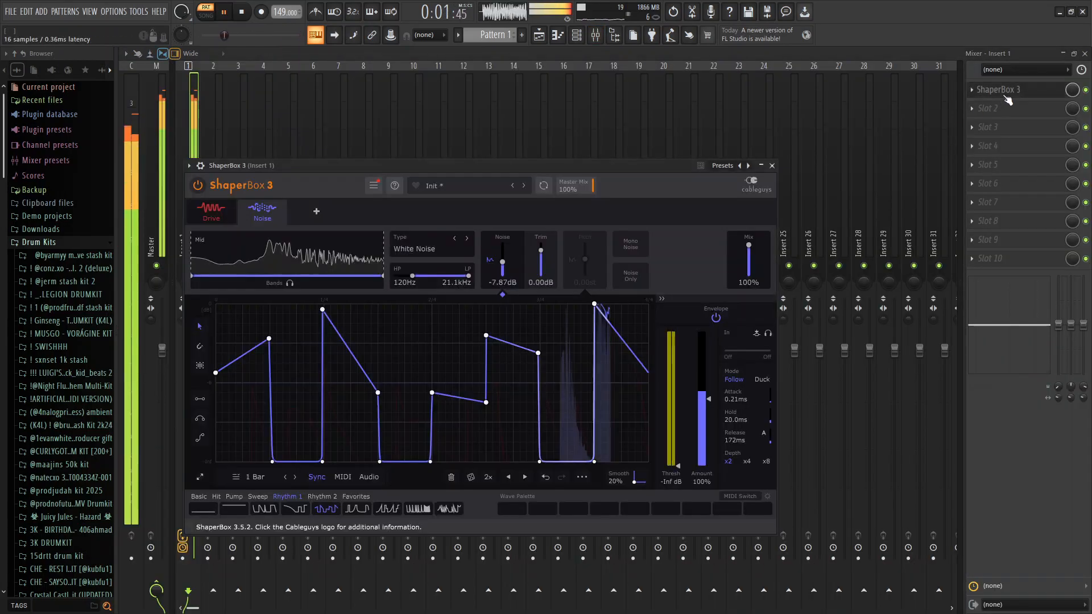
pyautogui.click(298, 213)
pyautogui.click(371, 480)
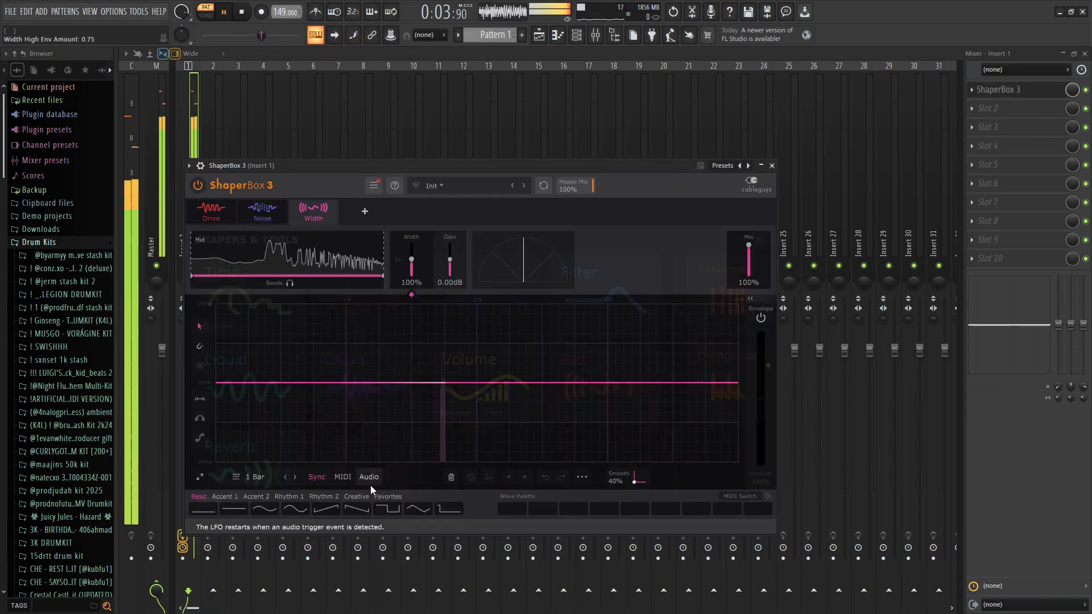
pyautogui.click(293, 504)
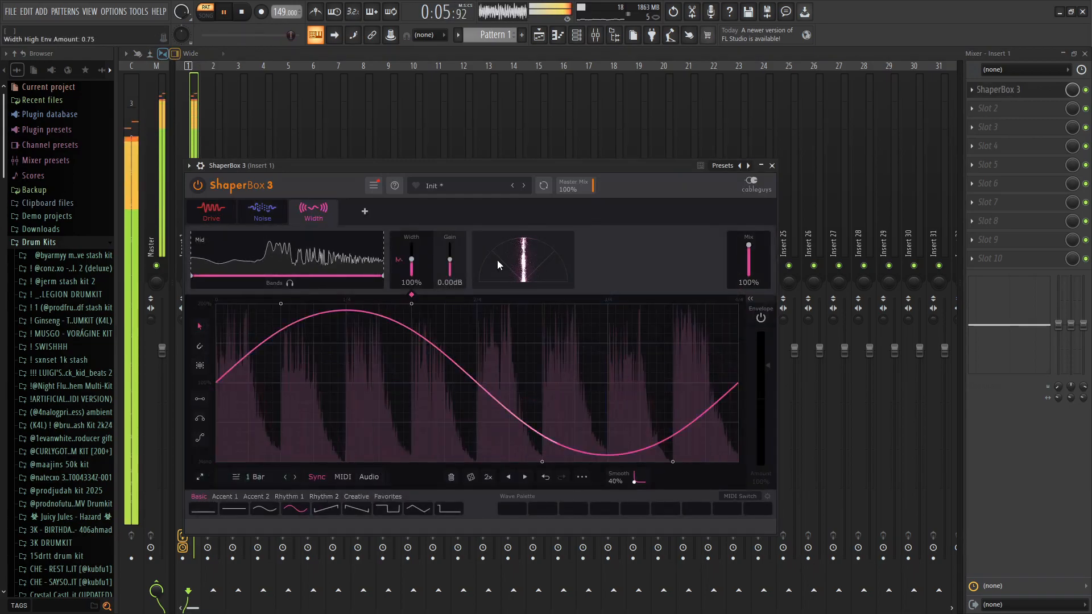
pyautogui.click(266, 510)
pyautogui.click(256, 496)
pyautogui.click(266, 509)
pyautogui.click(295, 509)
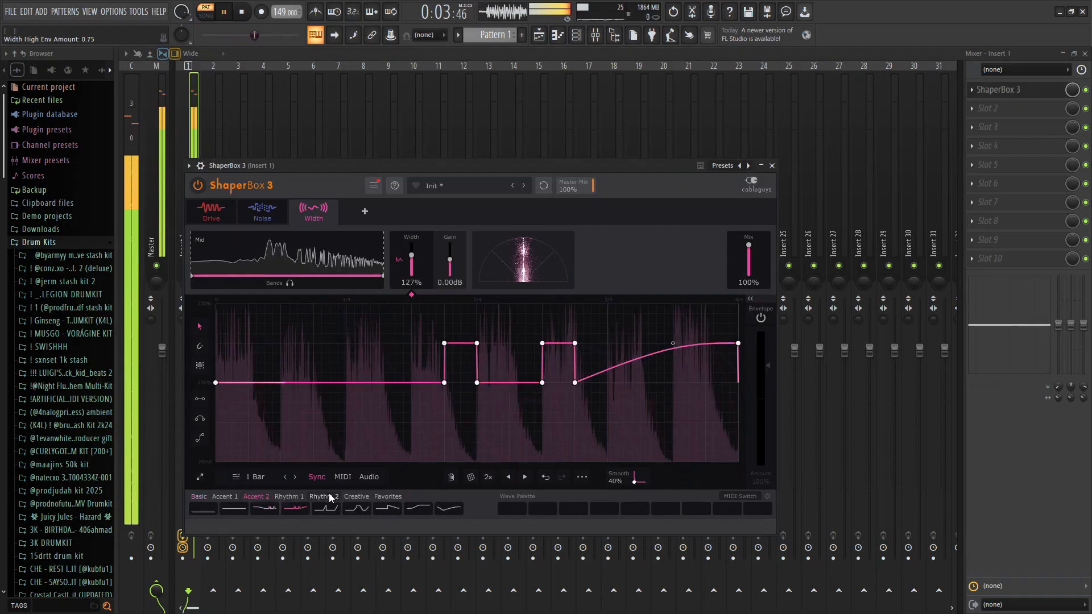
# - Apply a Creative wave to the Width shaper, with width 85% and its band limited to above 757 Hz
pyautogui.click(347, 496)
pyautogui.click(357, 507)
pyautogui.click(357, 497)
pyautogui.click(359, 508)
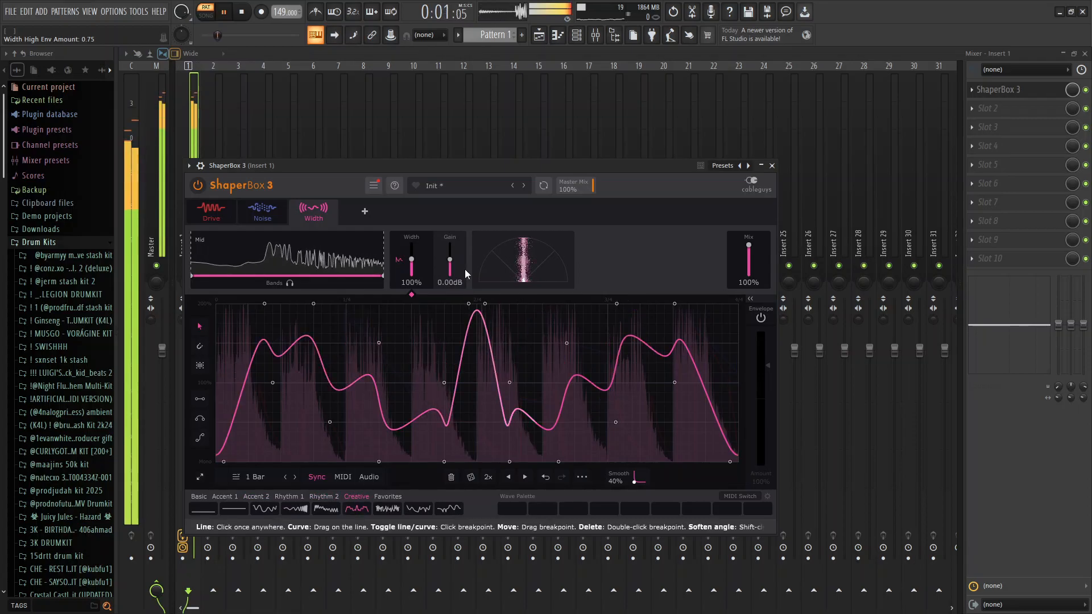
pyautogui.moveTo(411, 260)
pyautogui.mouseDown()
pyautogui.moveTo(412, 246)
pyautogui.moveTo(412, 260)
pyautogui.mouseUp()
pyautogui.moveTo(192, 276); pyautogui.dragTo(291, 276)
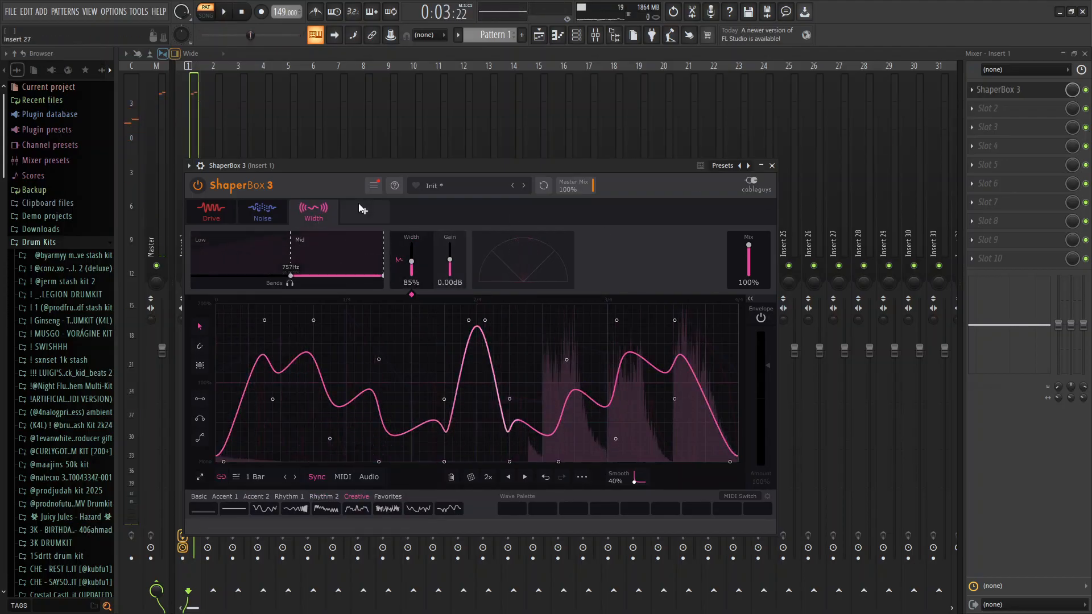
# - Add a Pan shaper to ShaperBox 3 with the Creative 4 wave and play the pattern
pyautogui.click(365, 211)
pyautogui.click(602, 402)
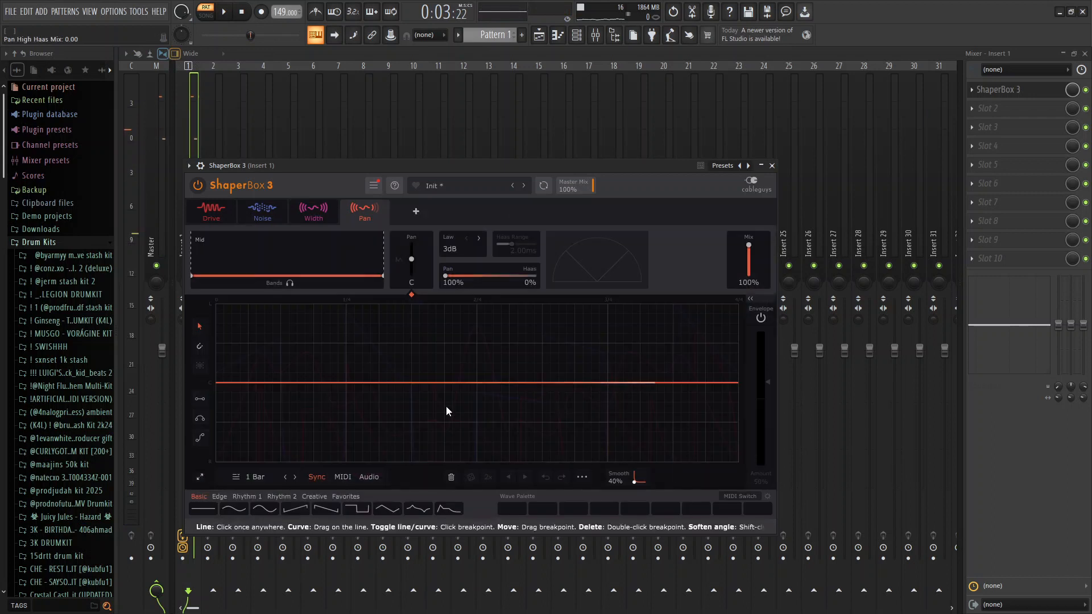
pyautogui.click(317, 498)
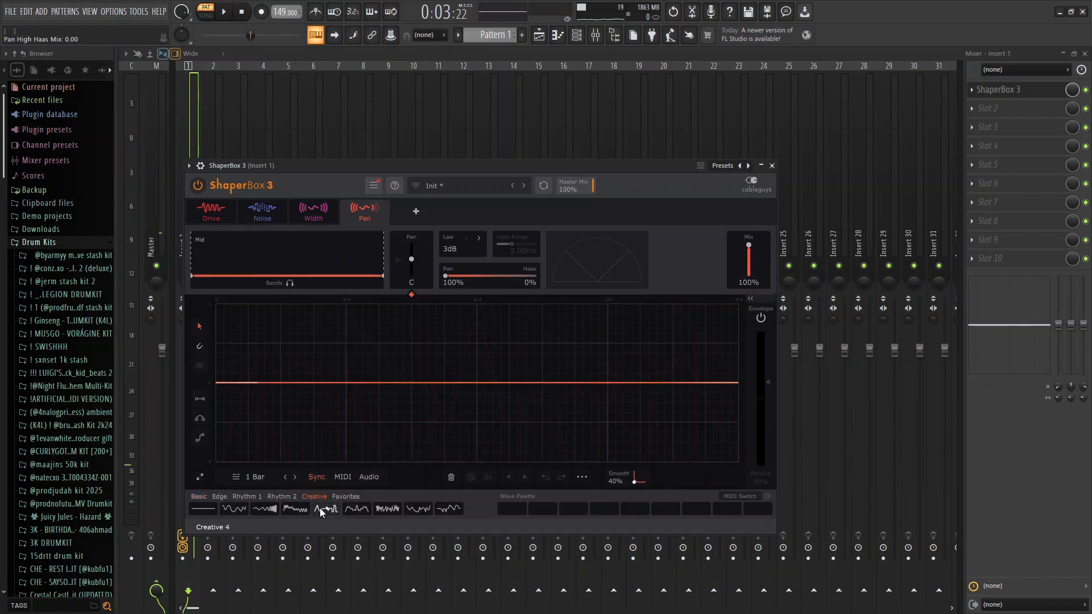
pyautogui.click(321, 507)
pyautogui.press('space')
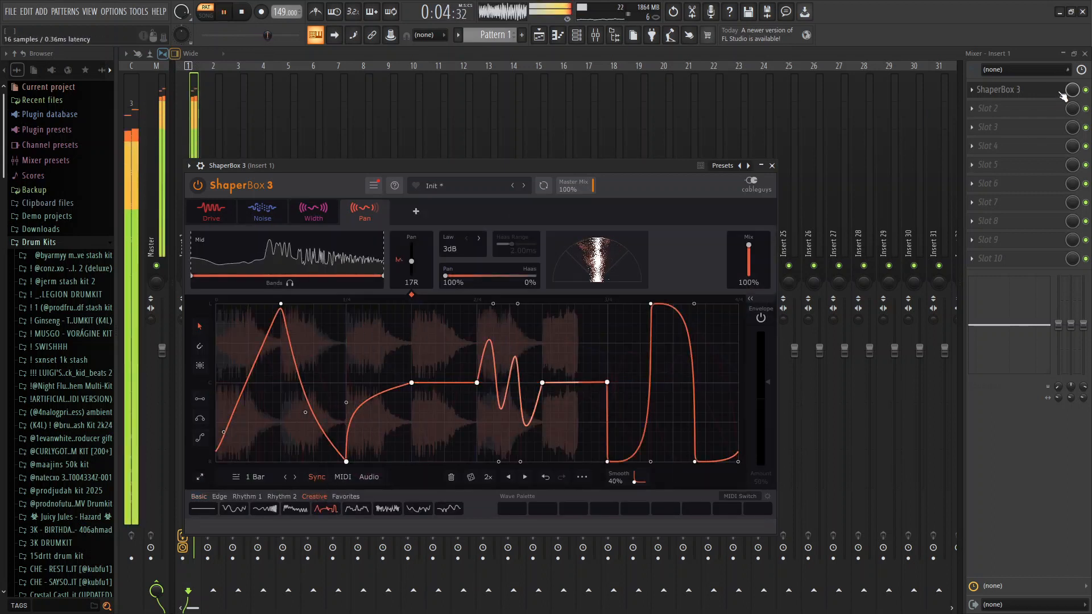
# - Reduce the mix level of ShaperBox 3's effect slot on Insert 1 and reopen the plugin
pyautogui.press('Escape')
pyautogui.click(1011, 127)
pyautogui.click(1009, 109)
pyautogui.click(1010, 108)
pyautogui.click(1026, 93)
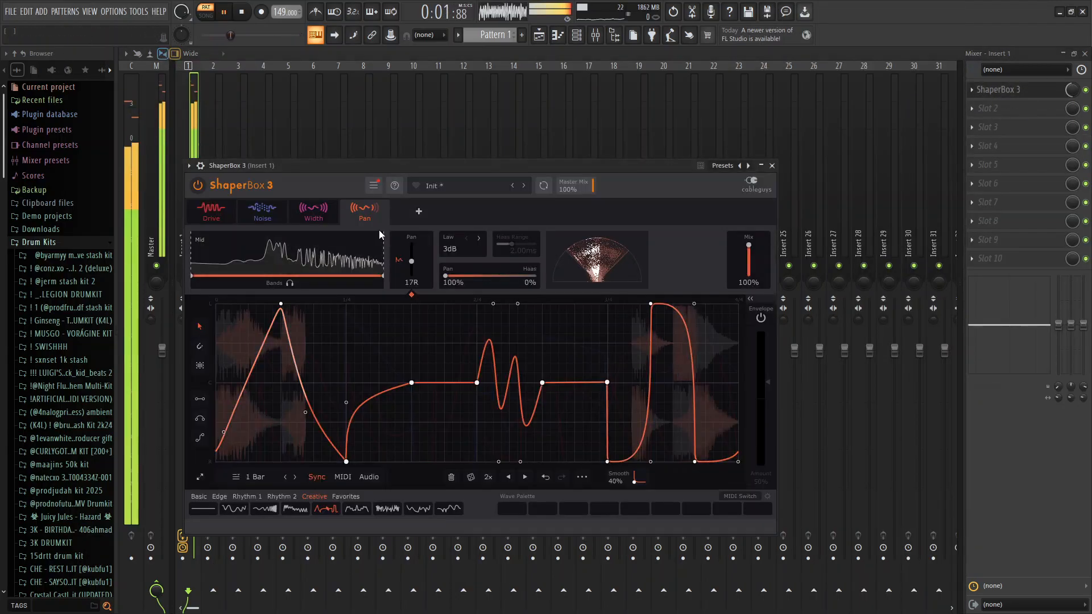
# - Add a Time shaper to ShaperBox 3 with the steadily rising Pitch wave and set its mix to 49%
pyautogui.click(419, 211)
pyautogui.click(263, 305)
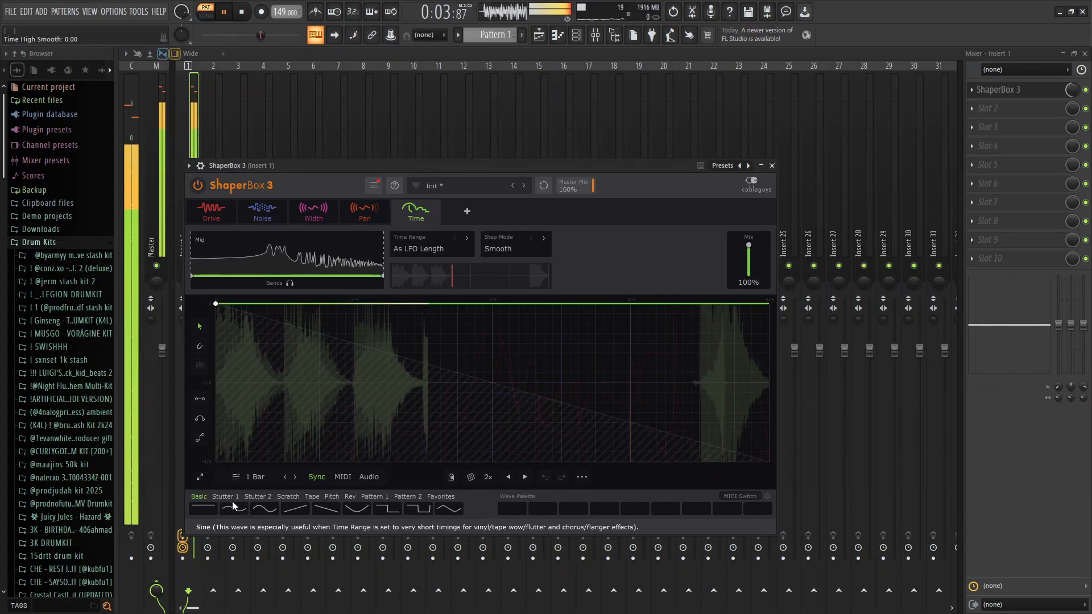
pyautogui.click(331, 497)
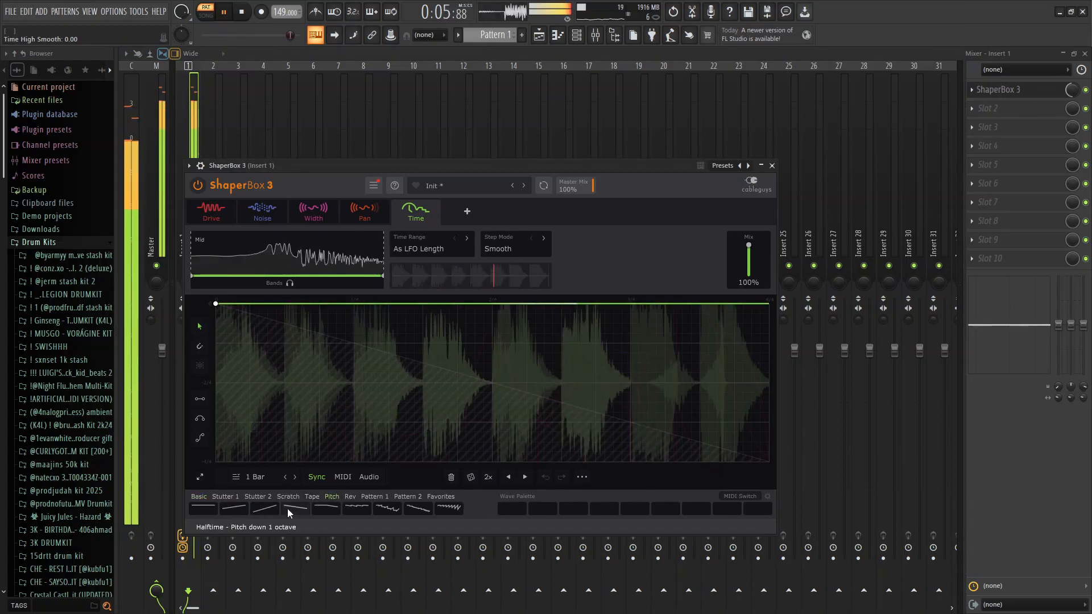
pyautogui.click(264, 508)
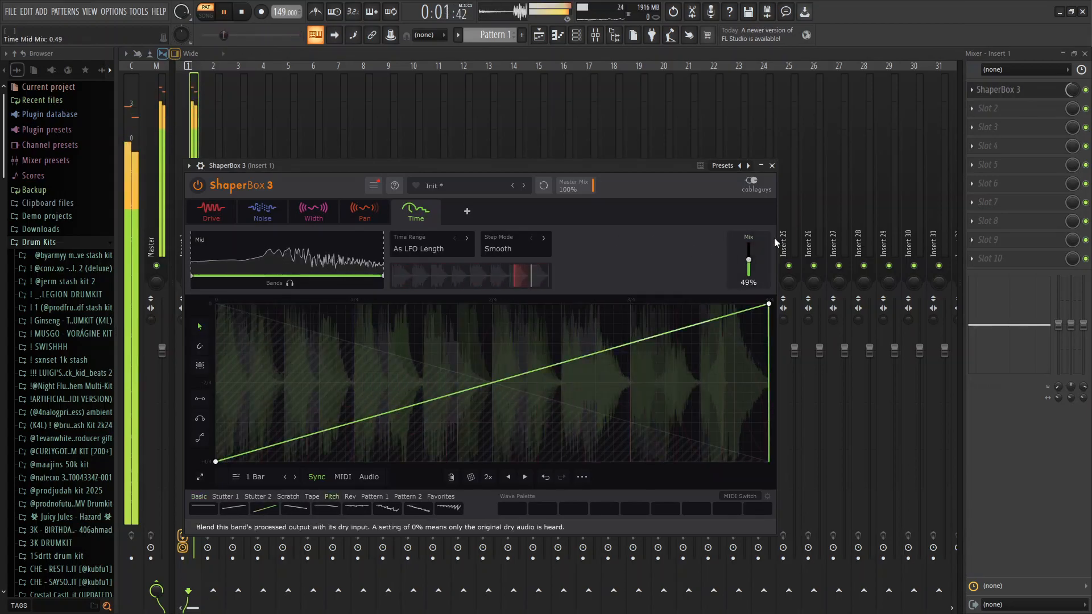
# - Load Digitalis into effect slot 2 of Insert 1 and stop playback
pyautogui.click(1001, 110)
pyautogui.click(904, 34)
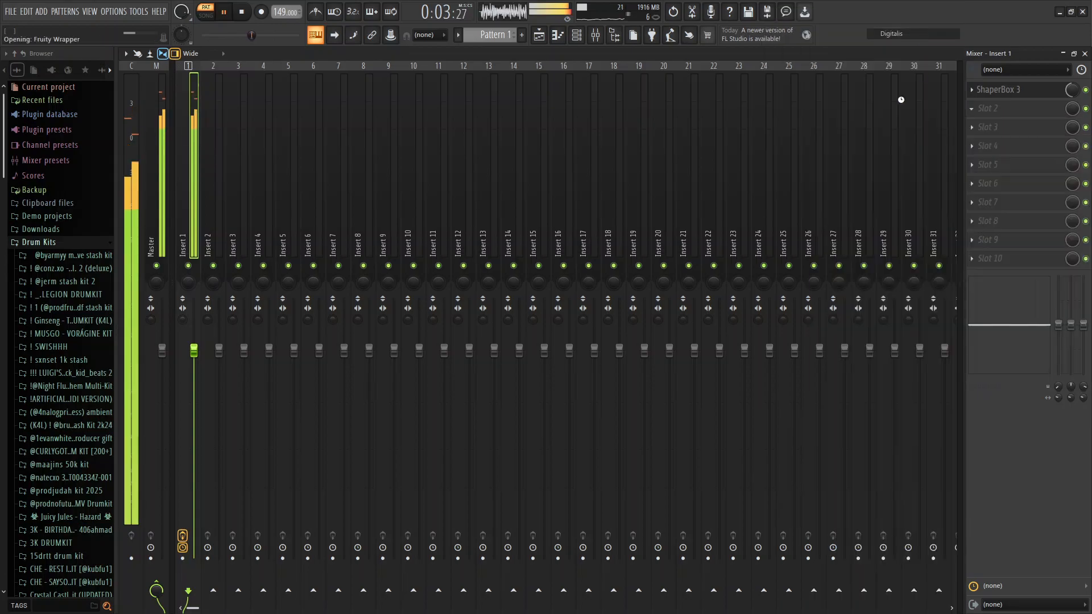
pyautogui.press('space')
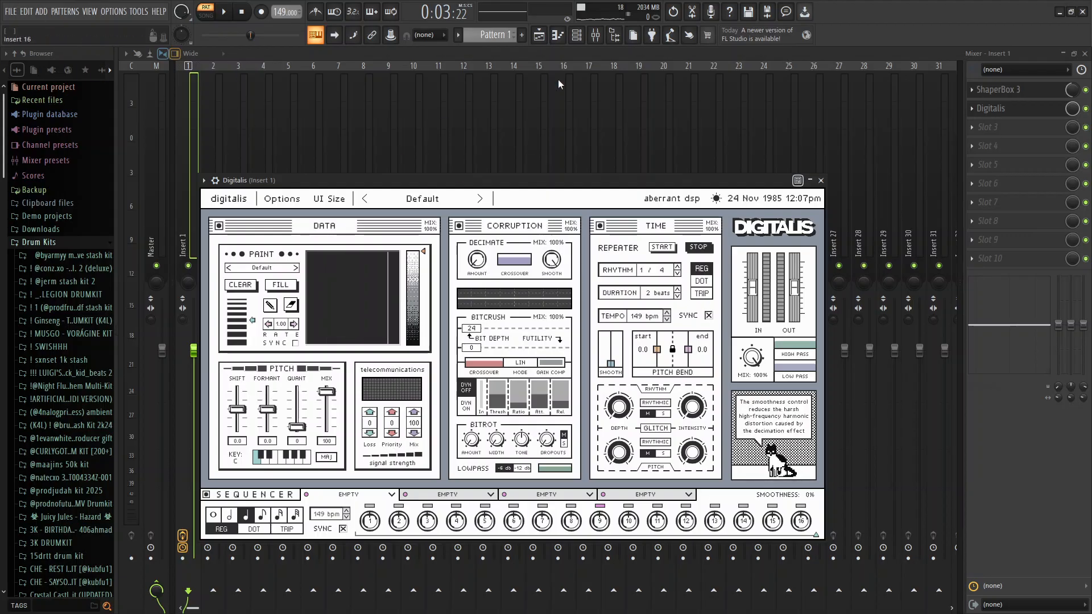
# - Load OTT into effect slot 3 of Insert 1 and lower the Insert 1 fader to -0.6 dB
pyautogui.click(222, 12)
pyautogui.click(1012, 125)
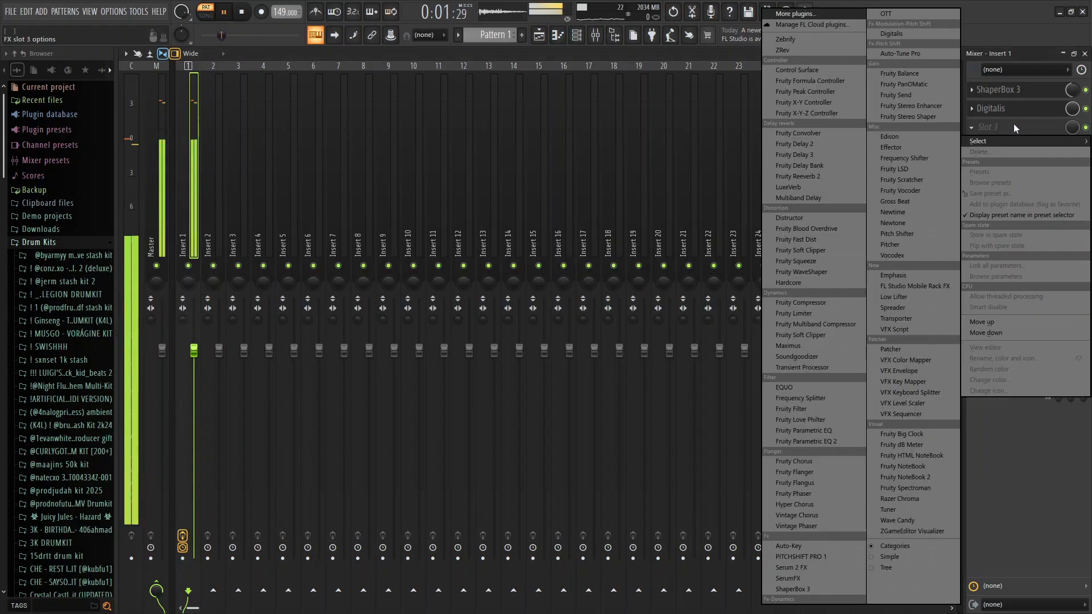
pyautogui.click(903, 14)
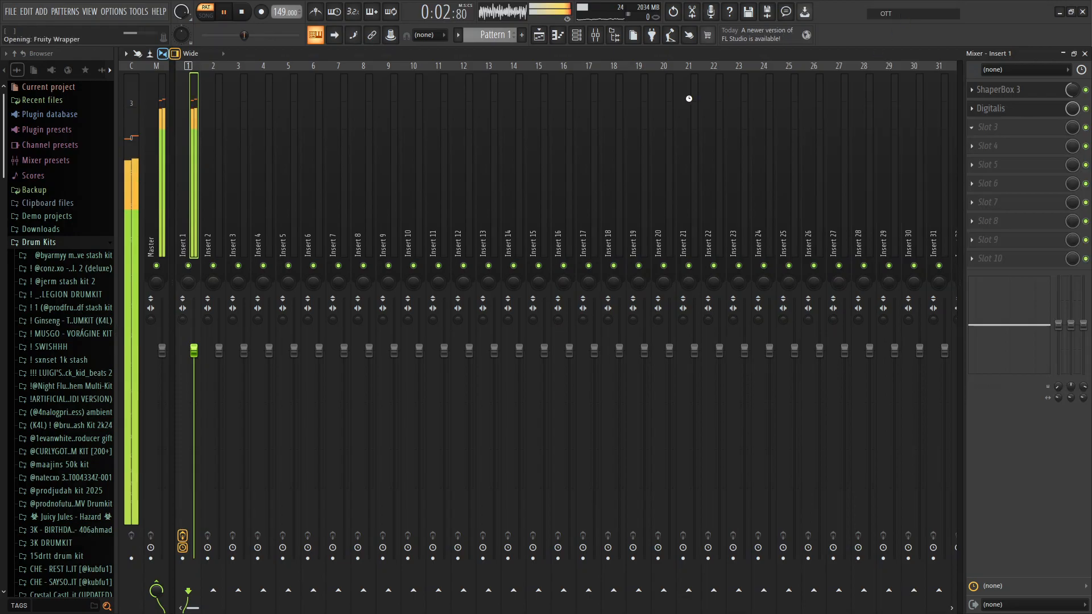
pyautogui.moveTo(194, 350); pyautogui.dragTo(194, 356)
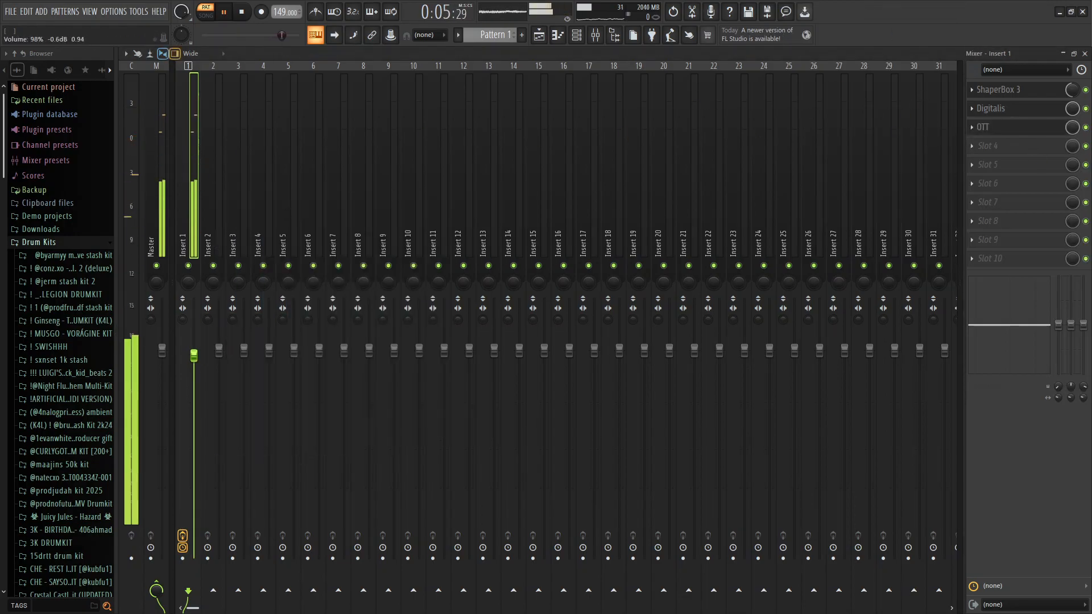
# - Unsolo Serum in the channel rack, play all channels together and enlarge the rack to show every channel
pyautogui.click(557, 35)
pyautogui.press('space')
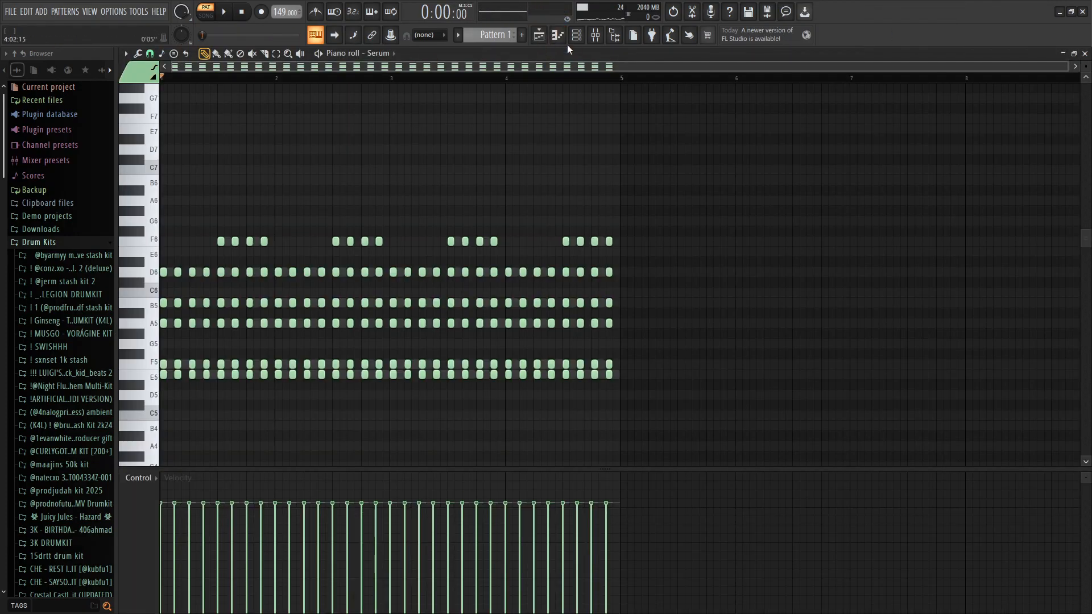
pyautogui.click(577, 35)
pyautogui.rightClick(410, 106)
pyautogui.press('space')
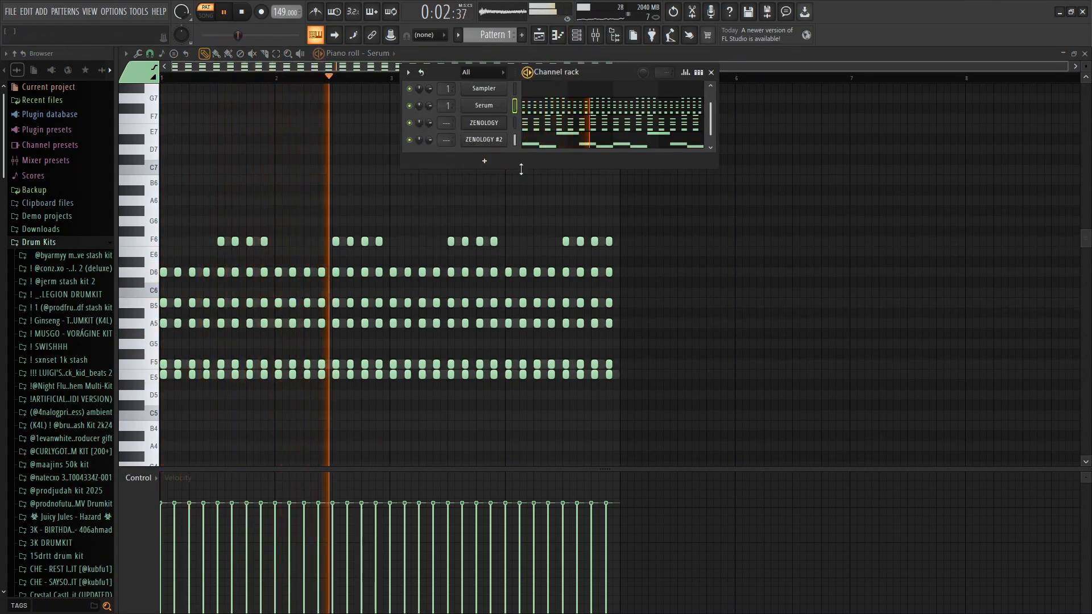
pyautogui.moveTo(520, 168); pyautogui.dragTo(520, 184)
pyautogui.press('space')
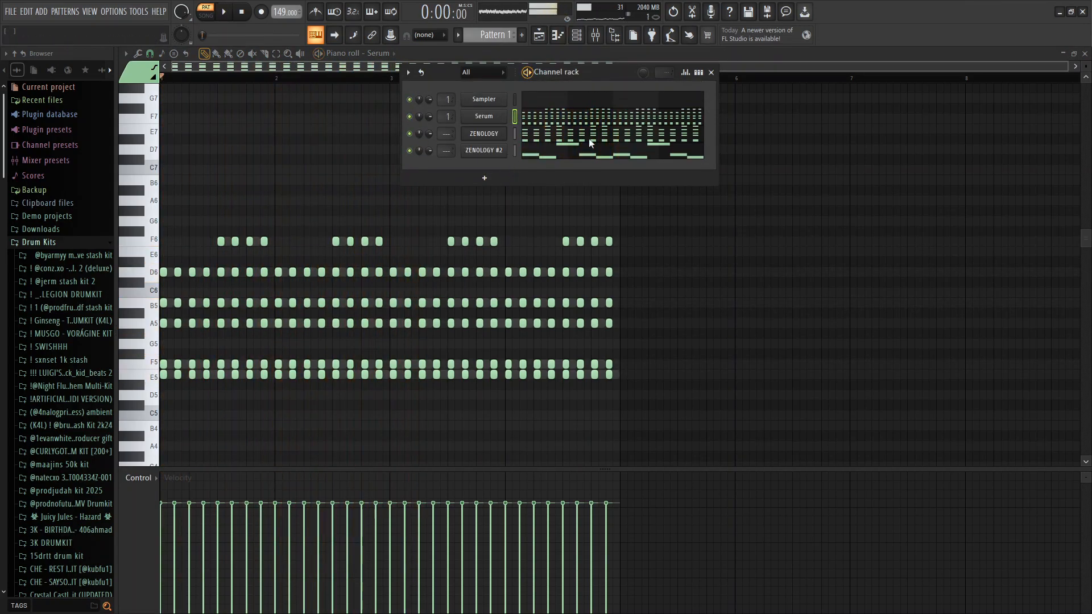
# - Add an FL Keys channel and open its piano roll
pyautogui.click(501, 181)
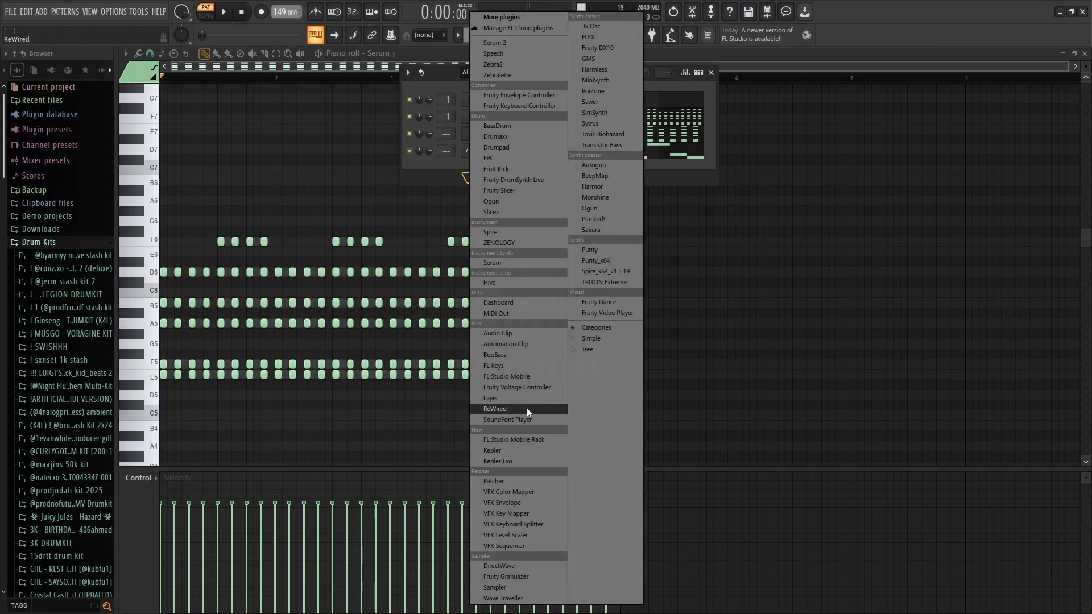
pyautogui.click(494, 366)
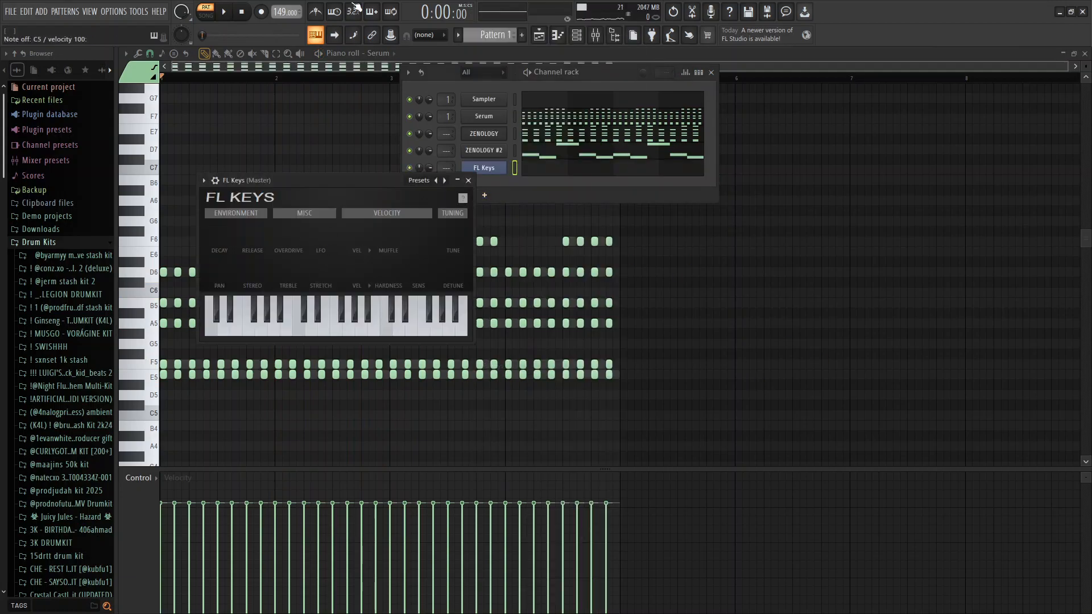
pyautogui.click(397, 53)
pyautogui.click(387, 159)
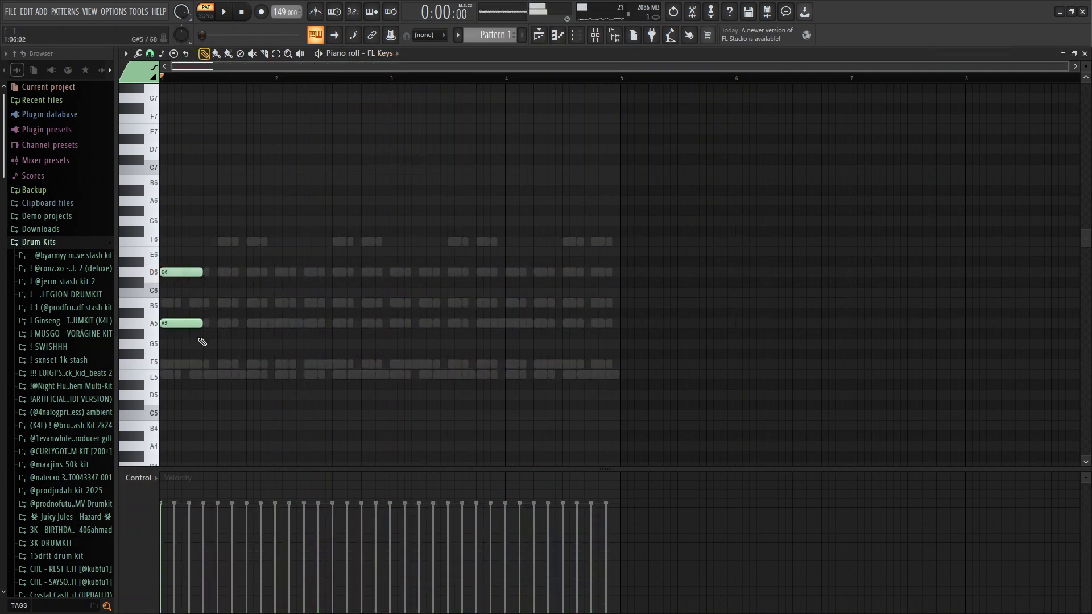
# - Draw FL Keys notes D6 and A5 at the start of bar one, followed by staggered B4, F5, B5 and E5
pyautogui.click(192, 365)
pyautogui.click(222, 376)
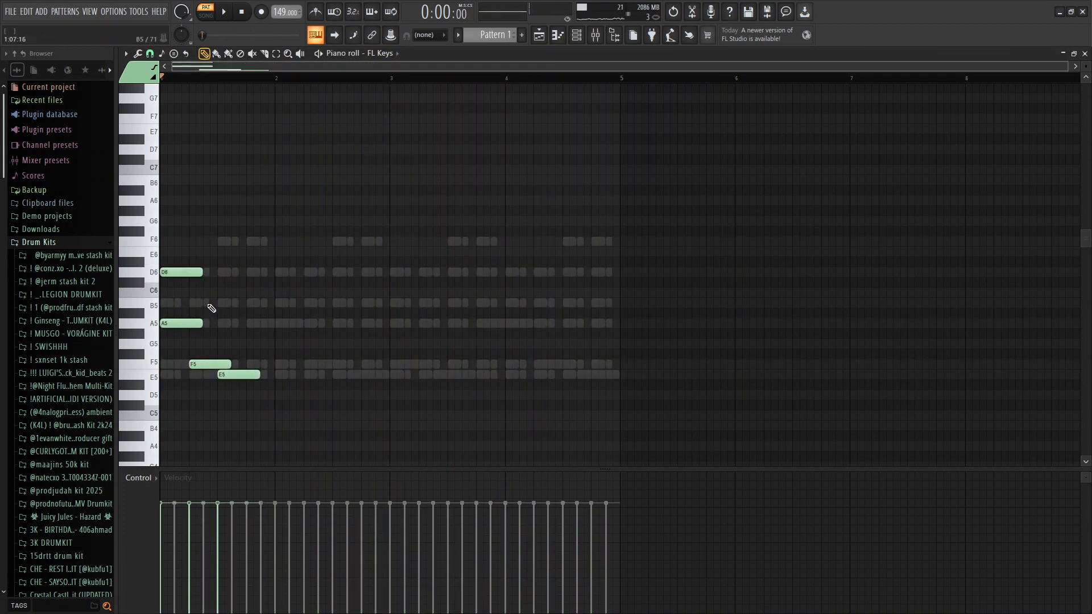
pyautogui.click(210, 304)
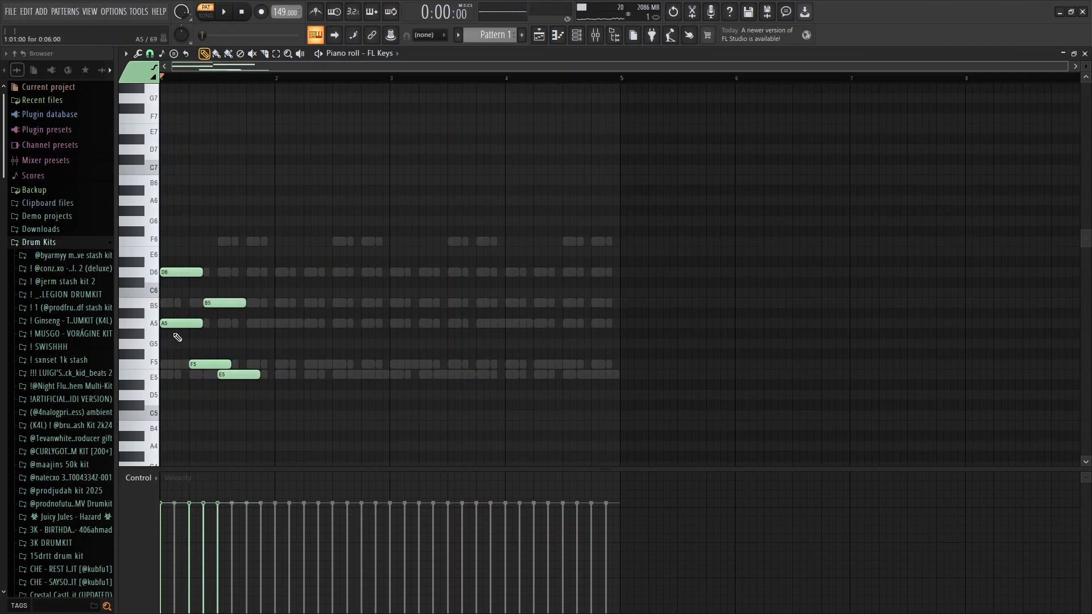
pyautogui.click(178, 415)
pyautogui.moveTo(182, 419); pyautogui.dragTo(181, 426)
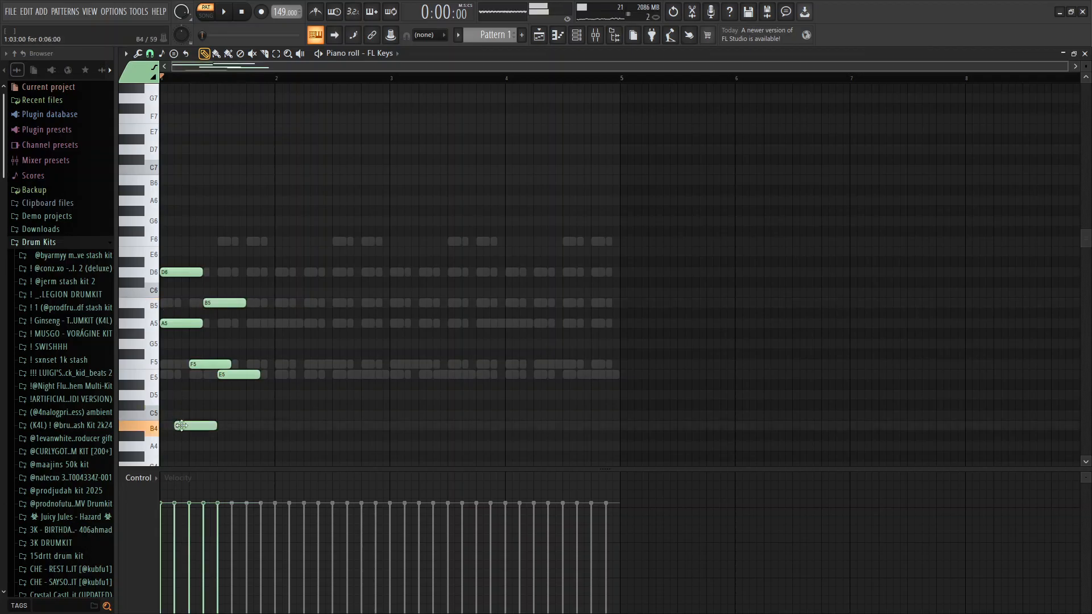
# - Add overlapping F6, D6, A5 and A4 notes to the second half of bar one
pyautogui.click(229, 243)
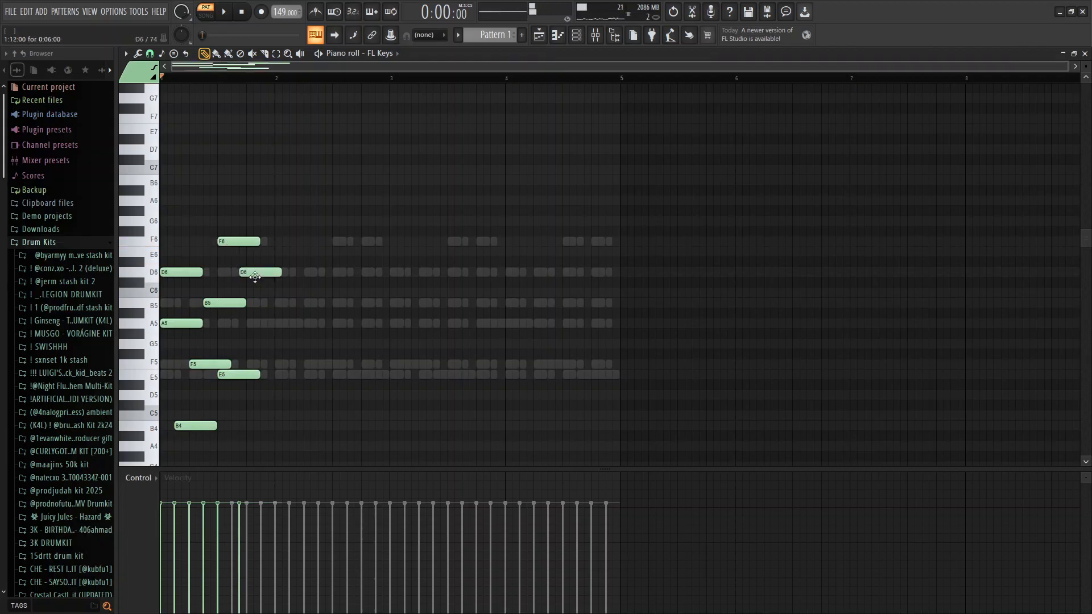
pyautogui.click(257, 324)
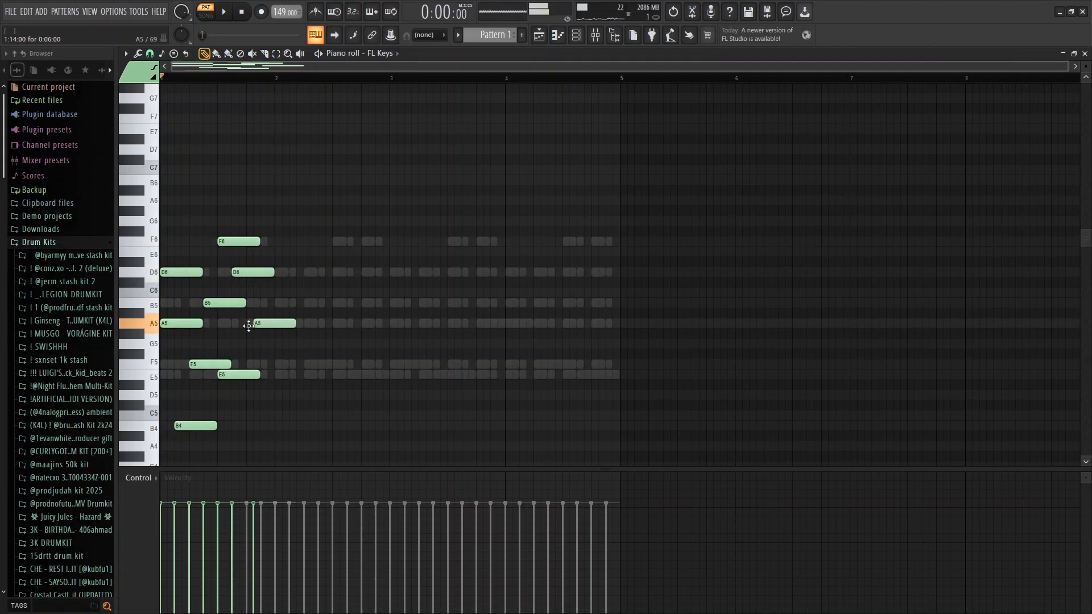
pyautogui.moveTo(249, 414); pyautogui.dragTo(253, 448)
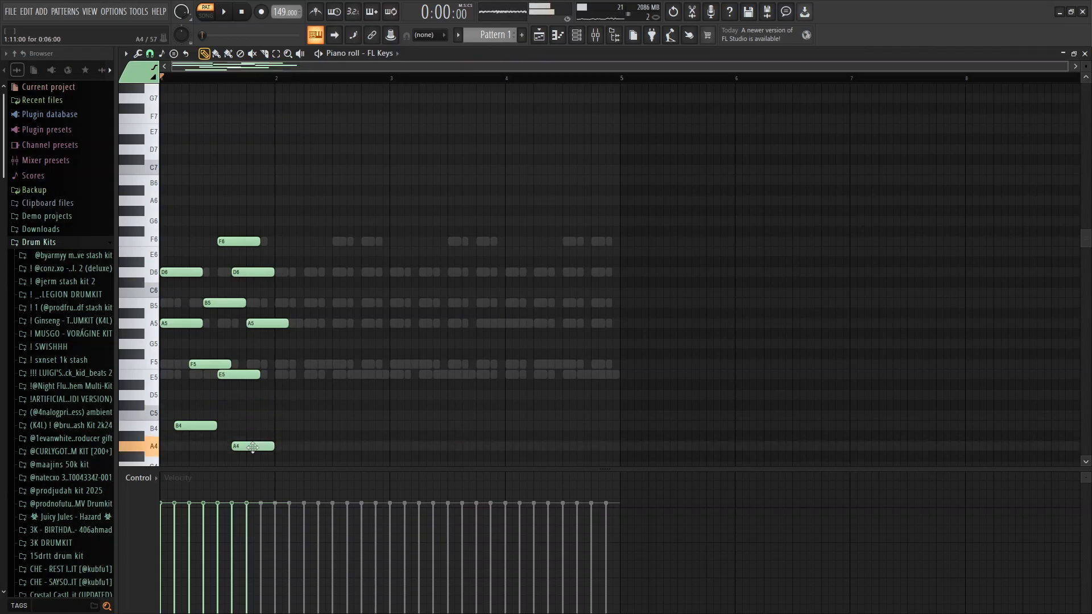
# - Preview the FL Keys bar, duplicate it into bar two, and paste both bars from bar three to fill four bars
pyautogui.press('space')
pyautogui.press('space')
pyautogui.hotkey('ctrl', 'b')
pyautogui.click(349, 153)
pyautogui.rightClick(350, 157)
pyautogui.click(393, 78)
pyautogui.hotkey('ctrl', 'v')
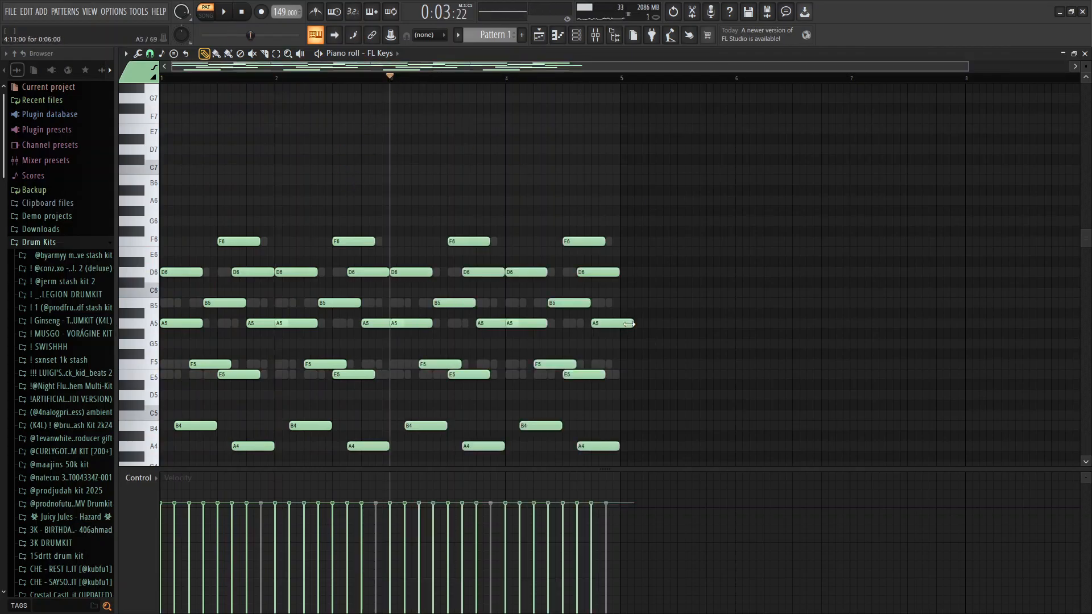
# - Apply quick legato to the overlapping FL Keys notes and play the pattern
pyautogui.hotkey('ctrl', 'l')
pyautogui.press('space')
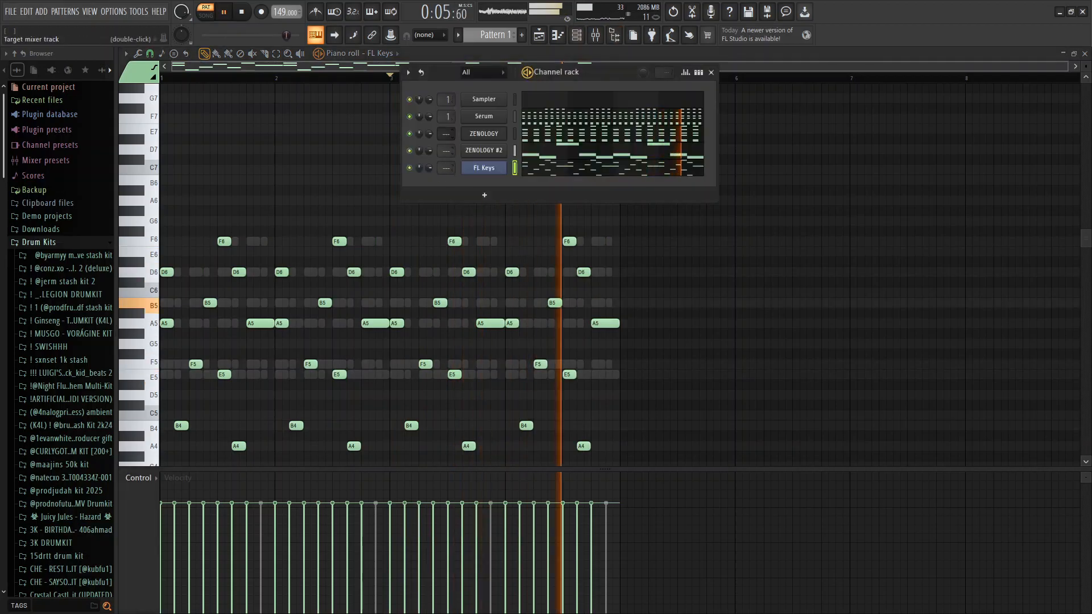
# - Route ZENOLOGY to mixer track 2, ZENOLOGY #2 to track 3 and FL Keys to track 4
pyautogui.scroll(2, 446, 134)
pyautogui.scroll(4, 446, 150)
pyautogui.scroll(-1, 446, 150)
pyautogui.scroll(4, 446, 168)
pyautogui.press('space')
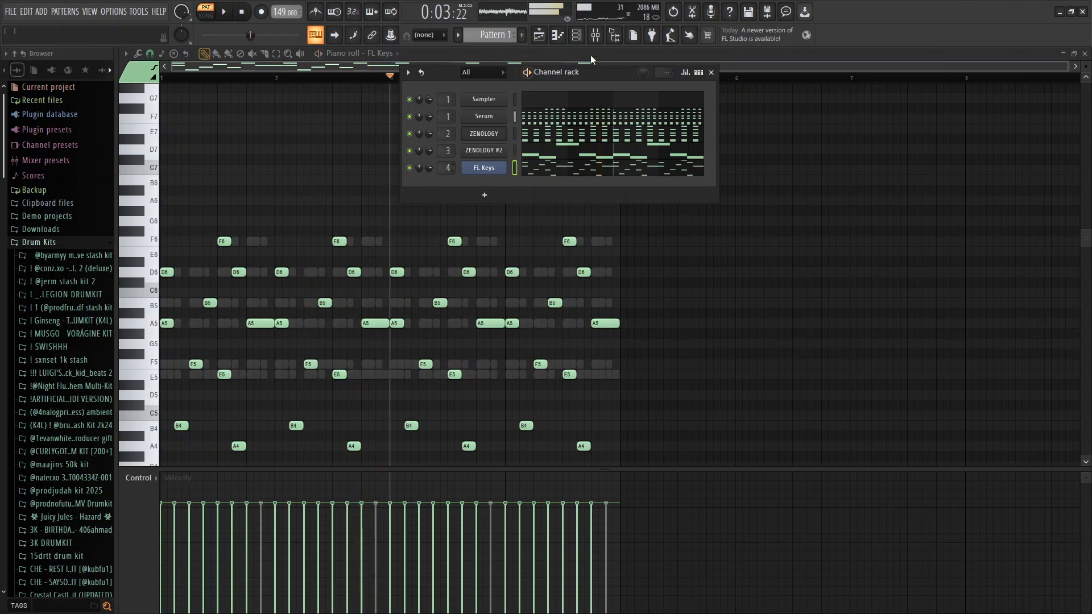
# - Load Fruity Delay 3 into the first effect slot of mixer Insert 4
pyautogui.click(596, 36)
pyautogui.click(974, 89)
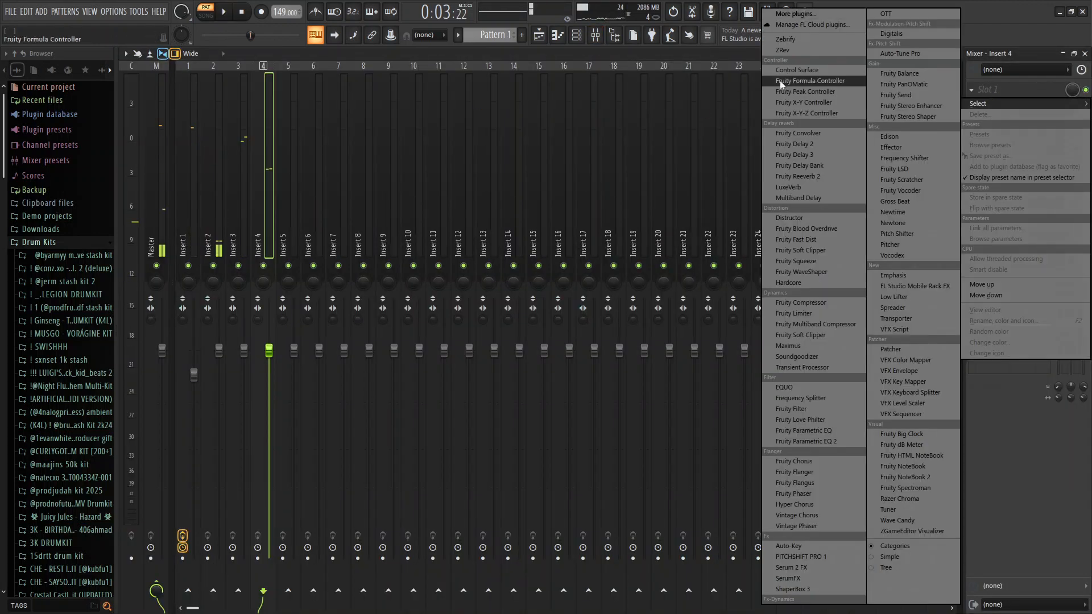
pyautogui.click(805, 155)
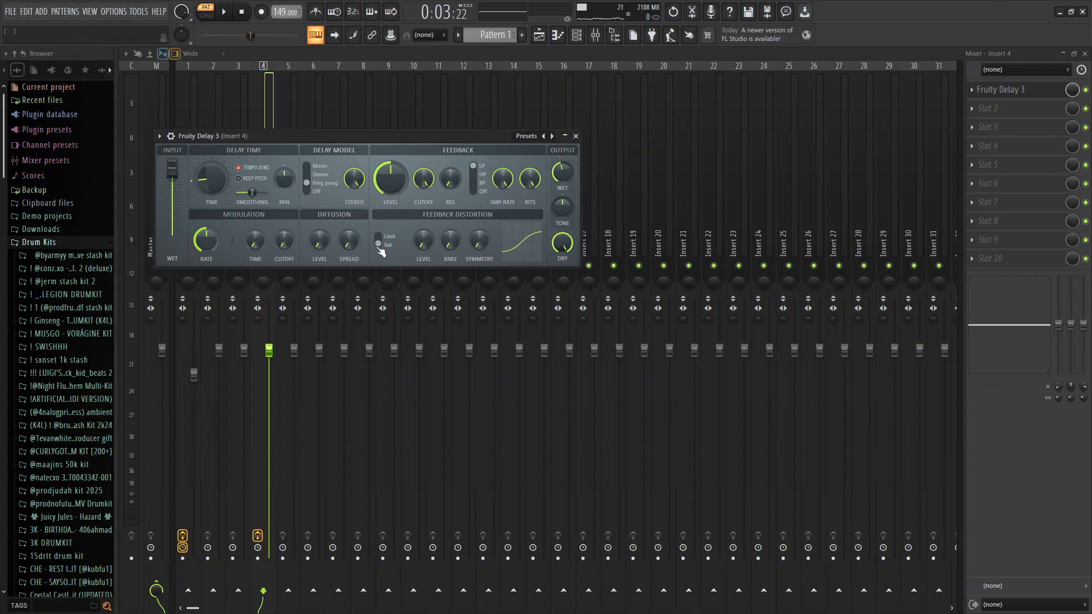
pyautogui.click(1074, 91)
pyautogui.click(1081, 70)
pyautogui.click(1074, 105)
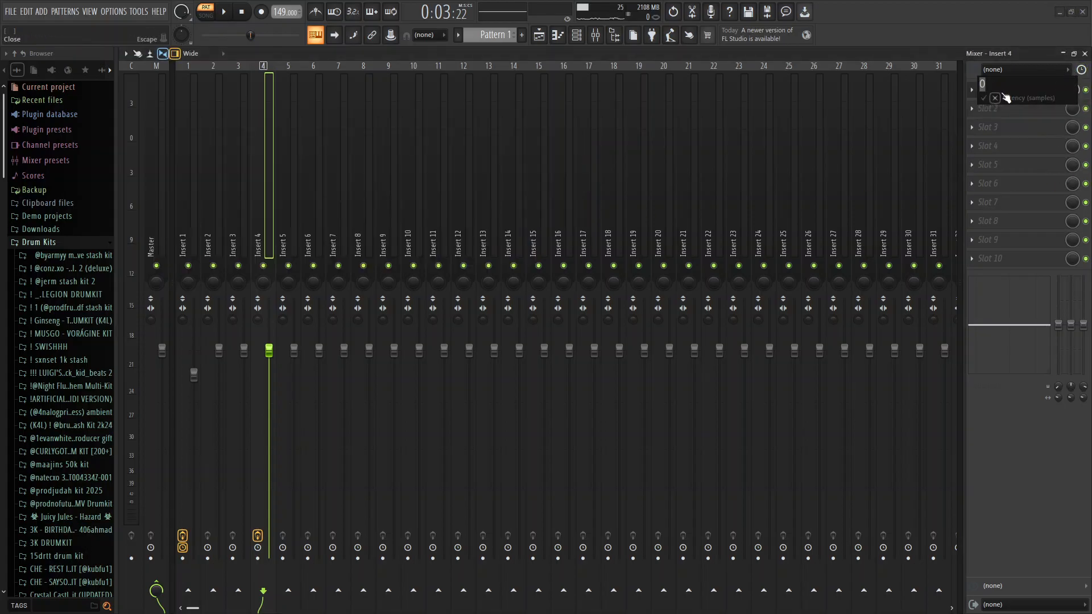
pyautogui.press('Return')
# - Transpose the whole of Pattern 1 up two semitones from the playlist
pyautogui.press('space')
pyautogui.click(538, 35)
pyautogui.click(557, 35)
pyautogui.click(539, 35)
pyautogui.rightClick(151, 90)
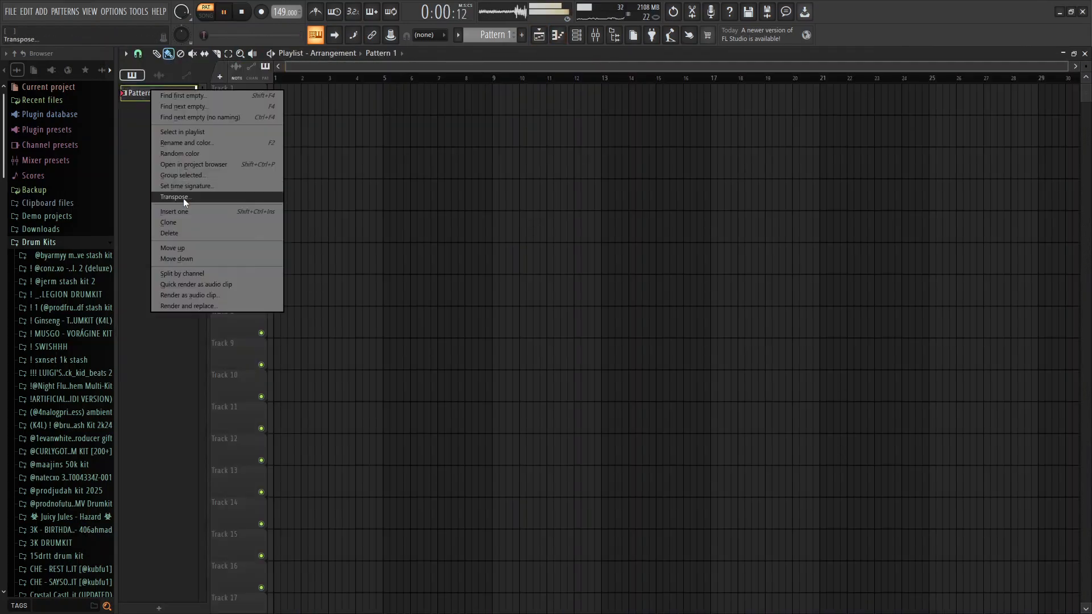
pyautogui.click(183, 198)
pyautogui.press('Return')
pyautogui.press('space')
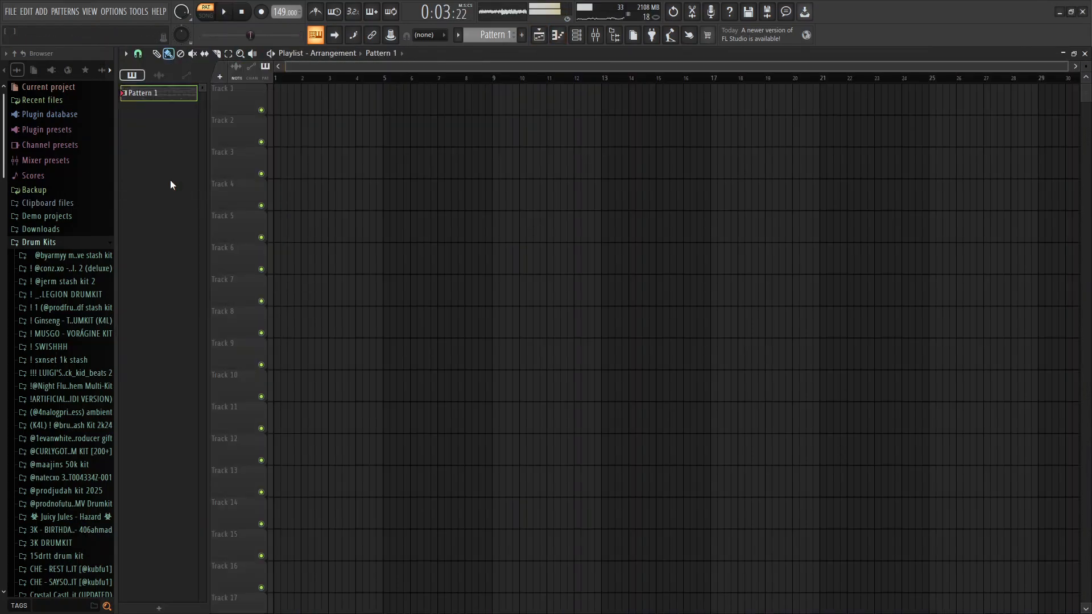
# - Play the transposed pattern and check the insert levels in the mixer
pyautogui.press('space')
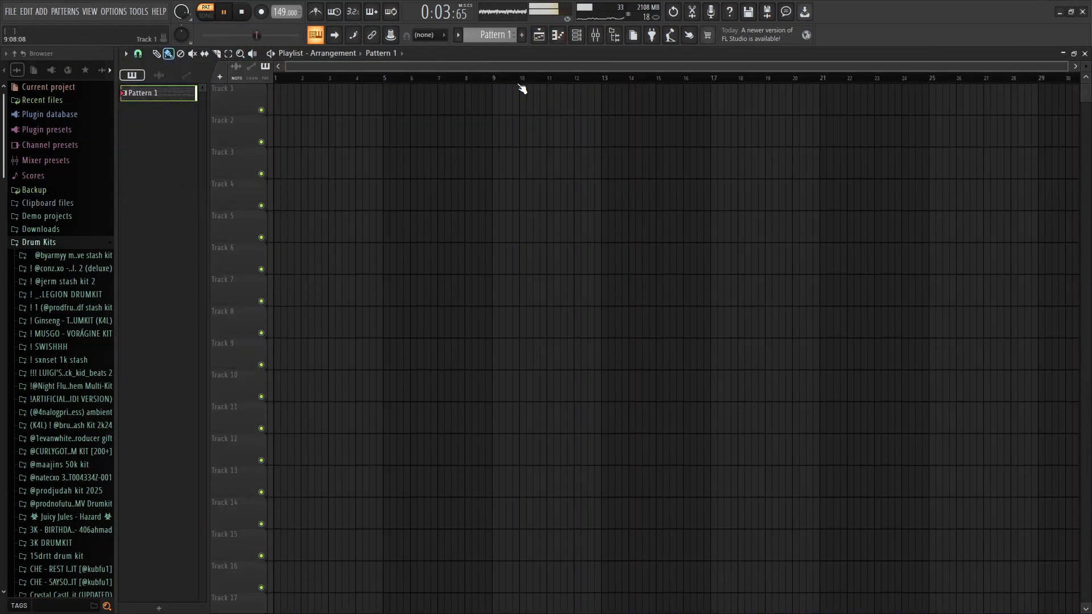
pyautogui.click(593, 35)
pyautogui.click(558, 35)
pyautogui.click(595, 35)
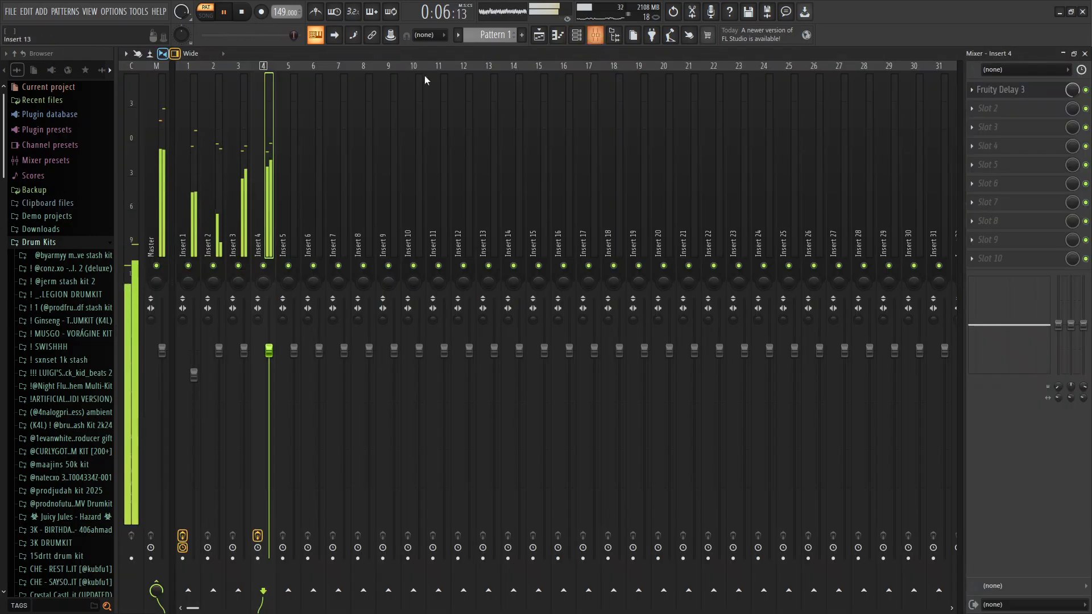
pyautogui.click(241, 244)
pyautogui.press('space')
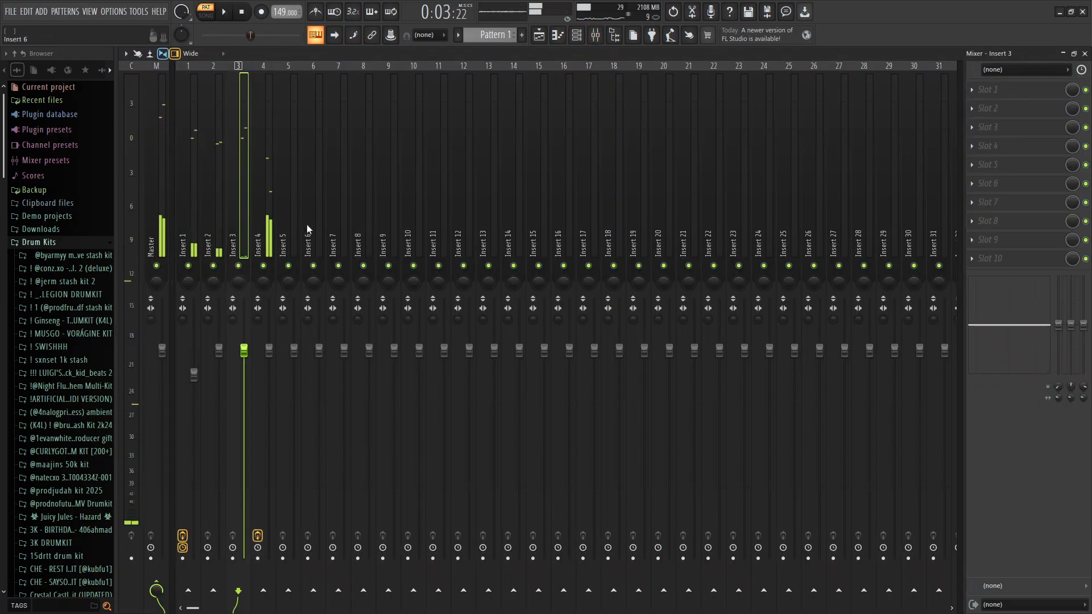
# - Solo the first ZENOLOGY channel, open its piano roll and play the part
pyautogui.click(577, 35)
pyautogui.click(557, 35)
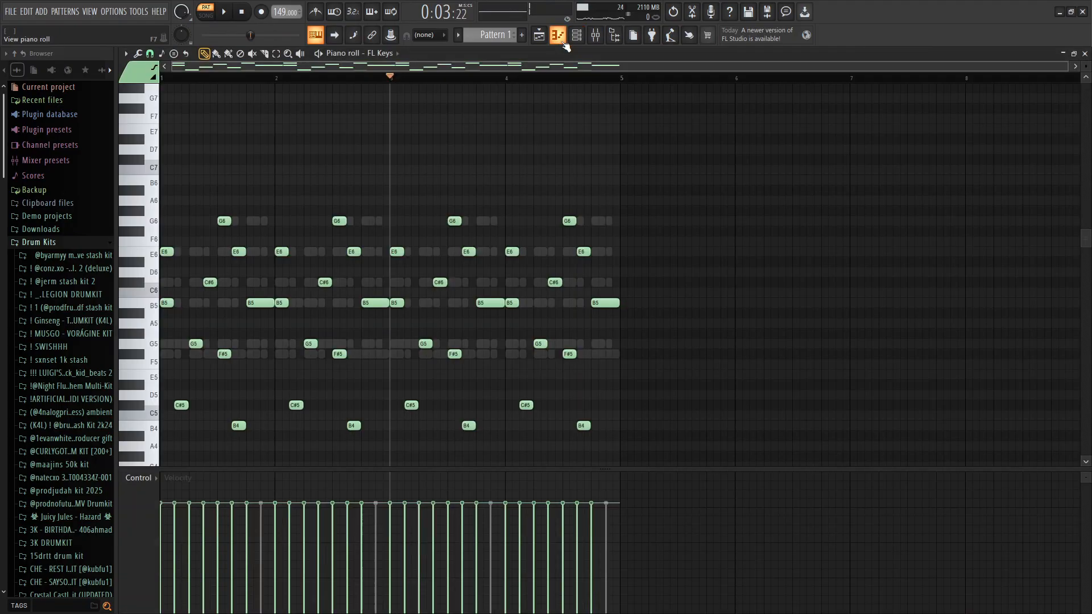
pyautogui.click(576, 34)
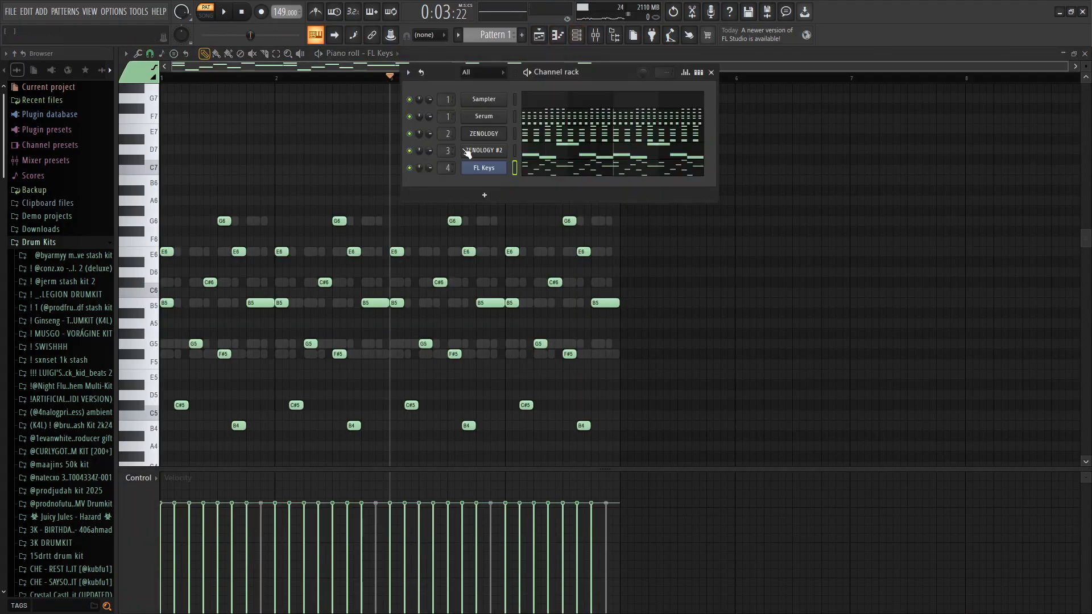
pyautogui.rightClick(410, 137)
pyautogui.click(482, 136)
pyautogui.click(525, 137)
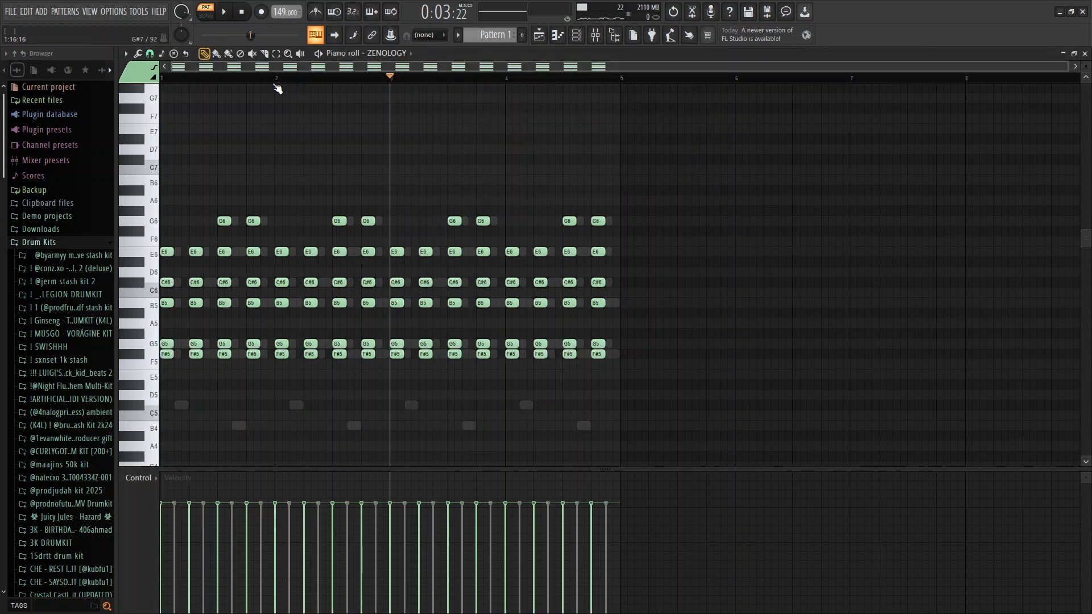
pyautogui.press('space')
pyautogui.click(595, 35)
pyautogui.click(557, 35)
# - Add a C#5 note across the end of bar two and a short C#5 at the end of bar four
pyautogui.click(378, 405)
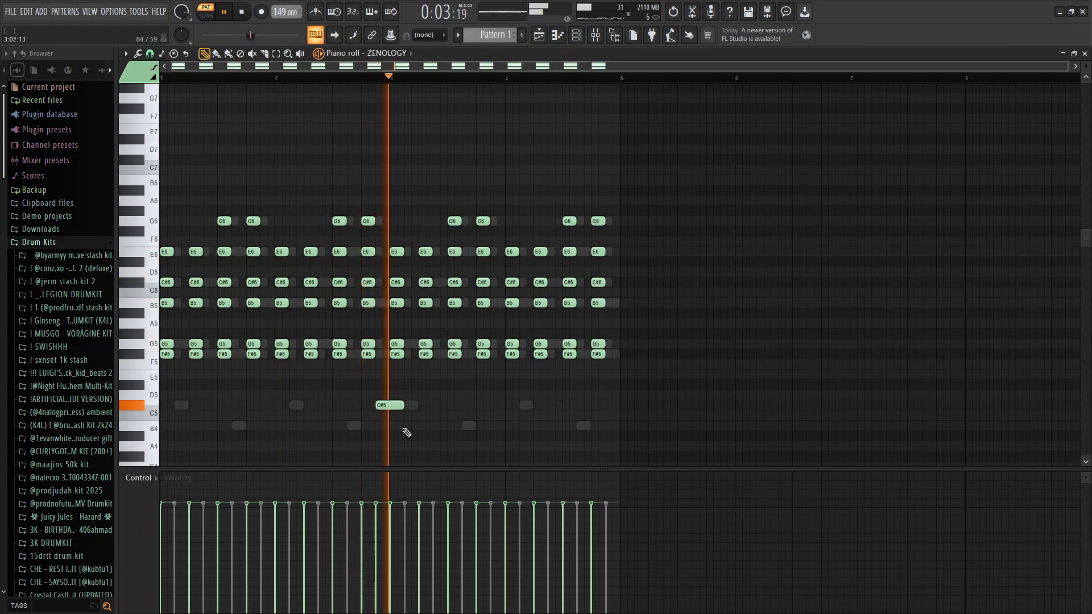
pyautogui.click(614, 406)
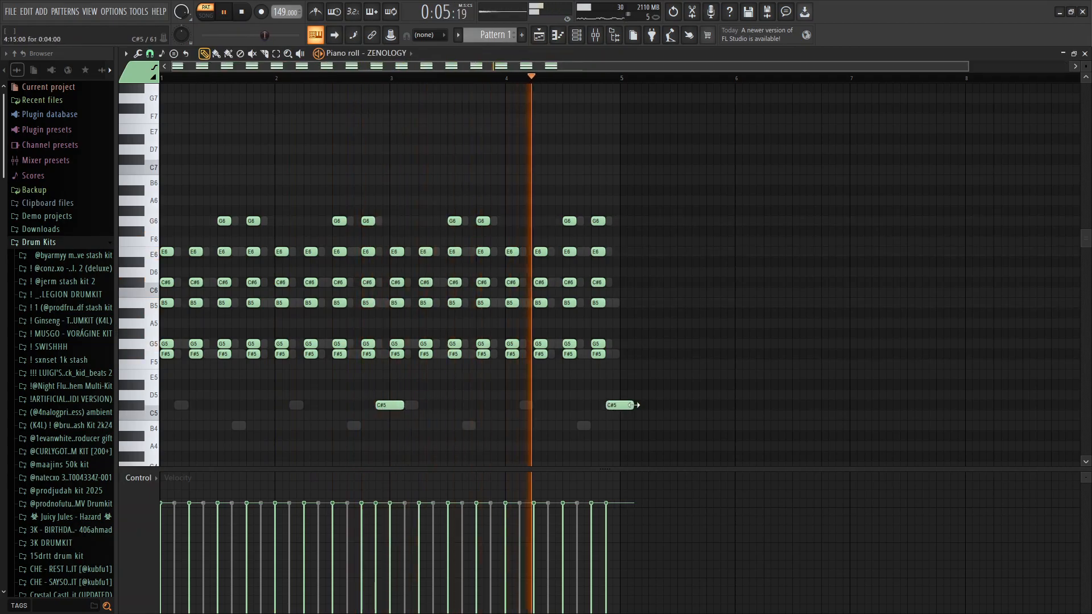
pyautogui.moveTo(634, 405); pyautogui.dragTo(612, 405)
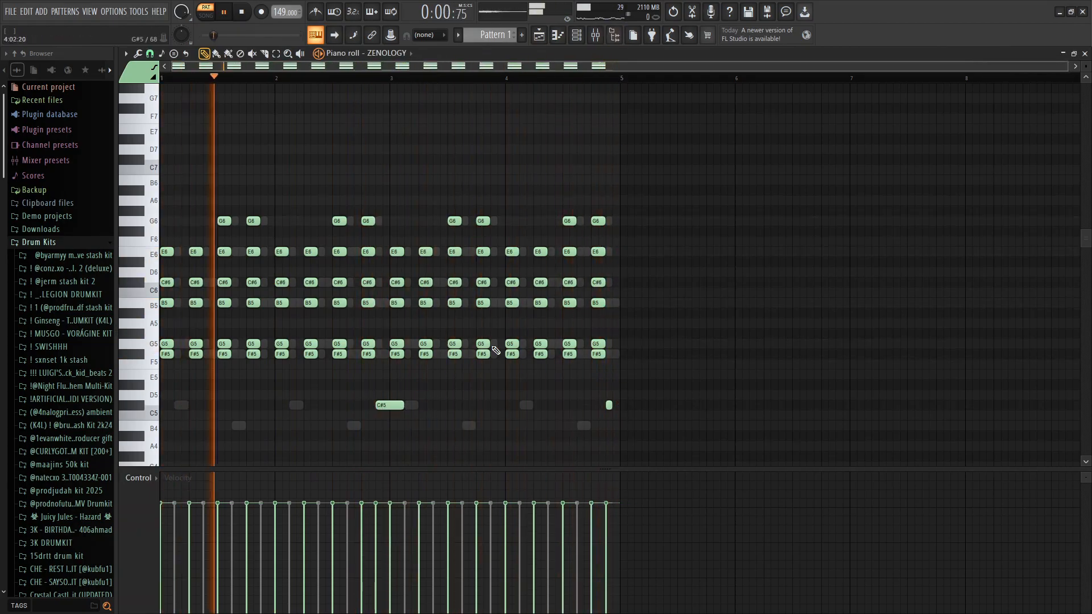
# - Add short B4 notes: two late in bar two, one in bar three, and two in bar four
pyautogui.click(351, 425)
pyautogui.click(379, 425)
pyautogui.click(465, 425)
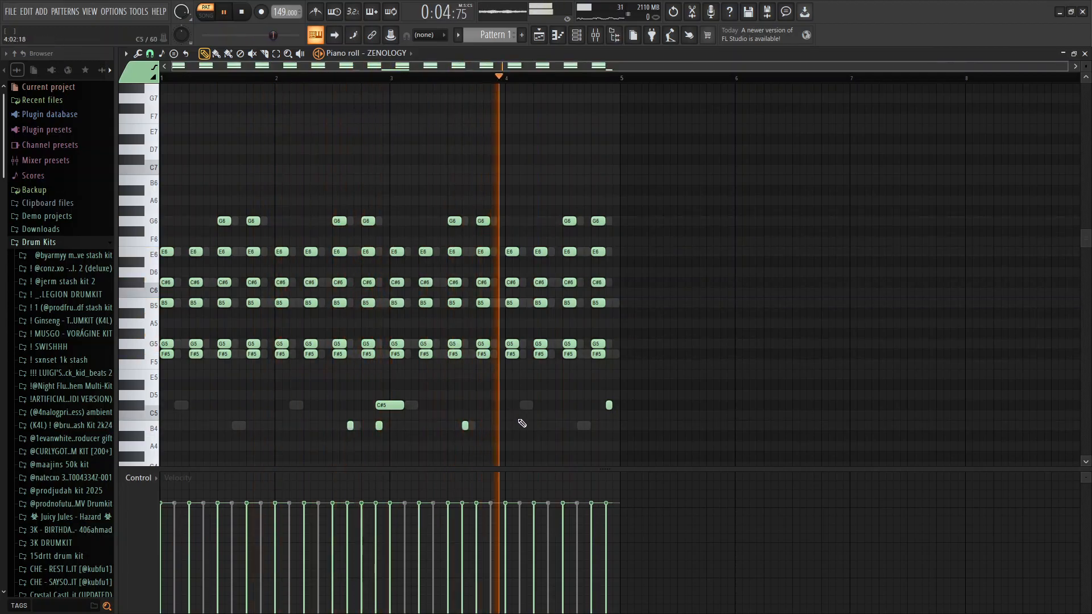
pyautogui.click(522, 426)
pyautogui.click(580, 425)
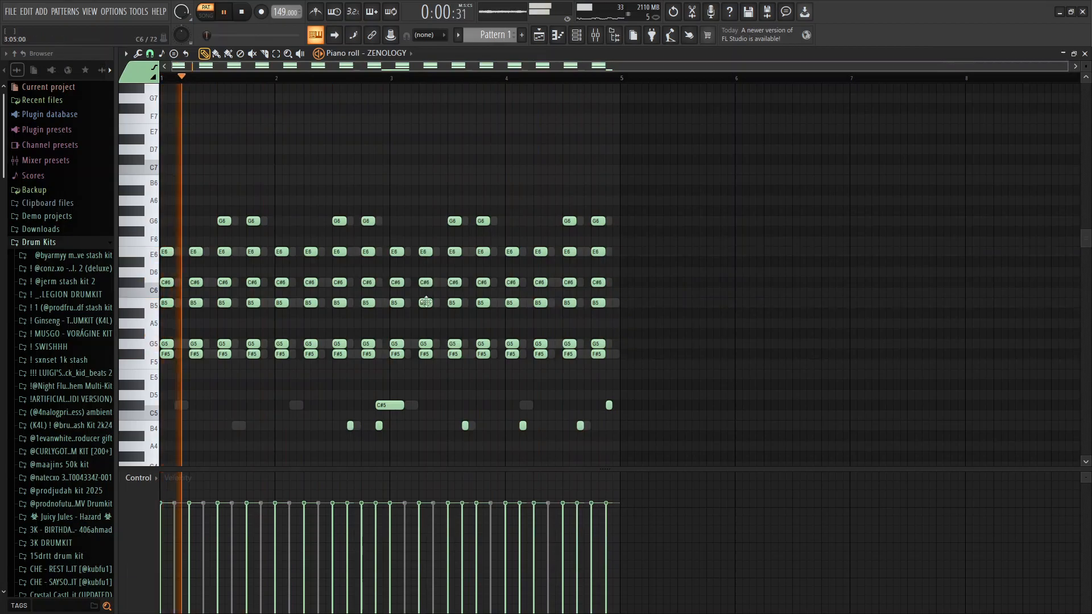
# - Add a short B4 note beneath the C#5 at the end of bar four and play back the ZENOLOGY part
pyautogui.scroll(4, 623, 79)
pyautogui.click(568, 427)
pyautogui.moveTo(583, 407); pyautogui.dragTo(583, 427)
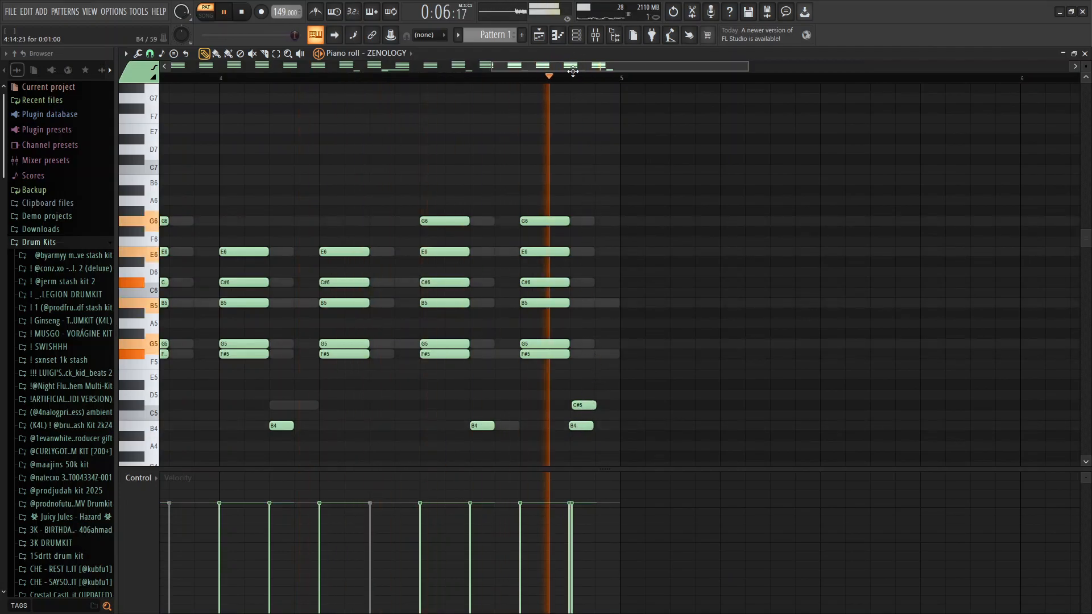
pyautogui.press('space')
pyautogui.hscroll(3, 567, 132)
pyautogui.press('space')
pyautogui.scroll(-5, 539, 87)
pyautogui.press('space')
pyautogui.click(574, 38)
pyautogui.click(574, 37)
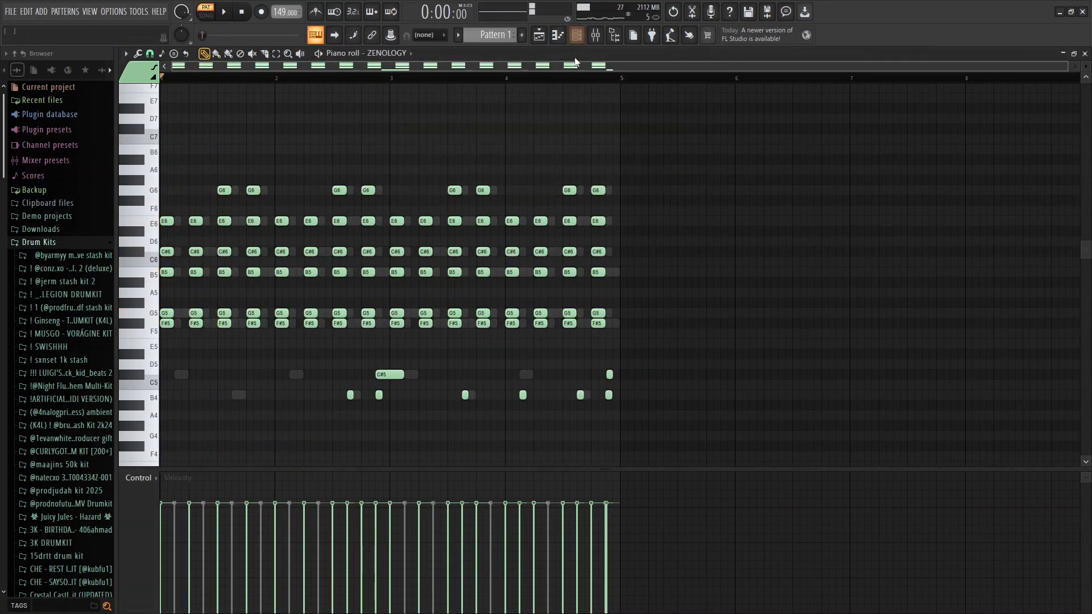
pyautogui.click(576, 35)
pyautogui.click(484, 185)
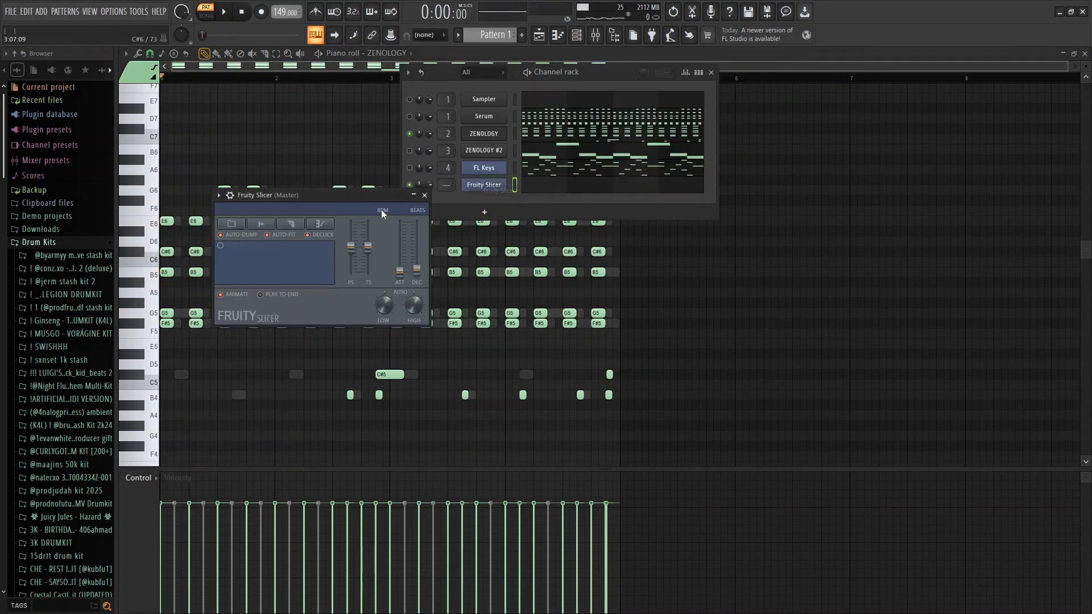
pyautogui.rightClick(495, 183)
pyautogui.click(526, 315)
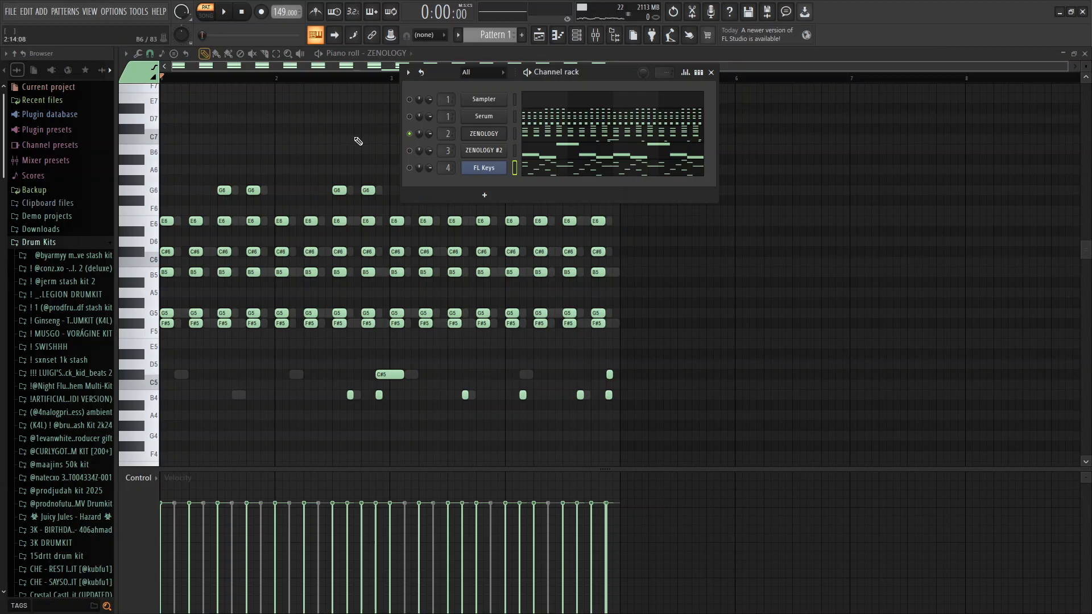
# - Add a Fruity Slicer channel and a second Serum channel to the channel rack
pyautogui.moveTo(489, 192); pyautogui.dragTo(491, 189)
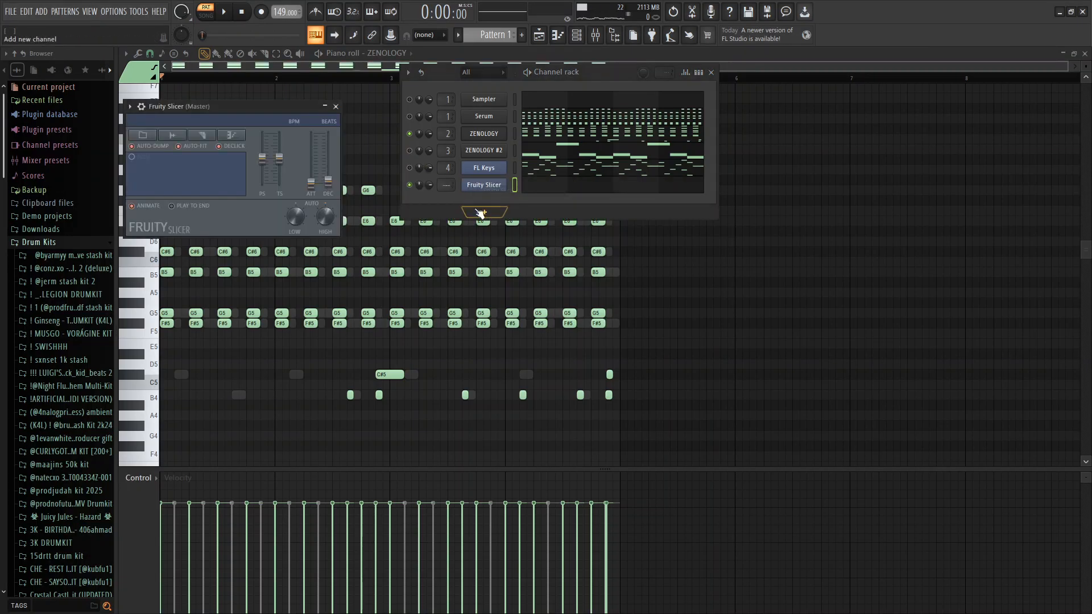
pyautogui.click(482, 211)
pyautogui.click(506, 262)
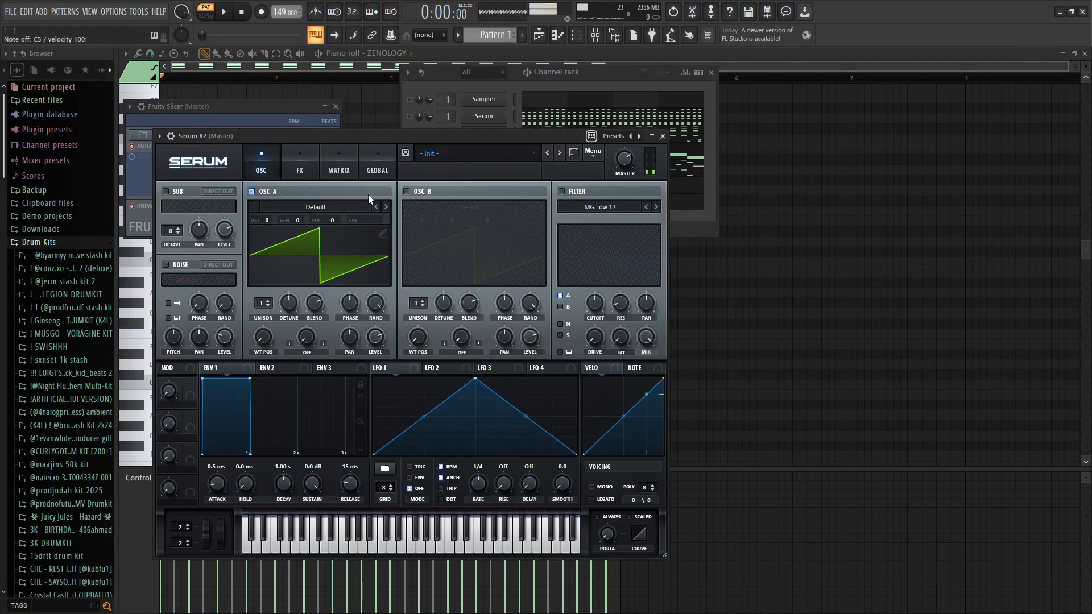
# - Open Serum #2's preset browser and filter the presets by the Lead category
pyautogui.click(575, 154)
pyautogui.click(592, 292)
pyautogui.scroll(-10, 530, 415)
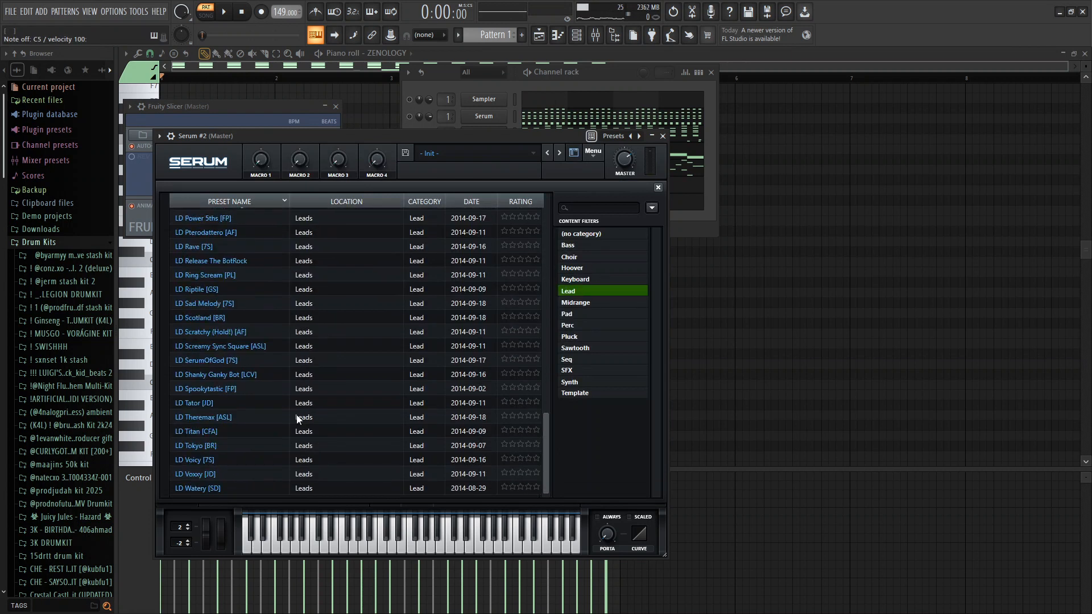
# - Audition several Serum lead presets, ending on LD Titan [CFA]
pyautogui.click(297, 416)
pyautogui.click(286, 390)
pyautogui.click(324, 375)
pyautogui.click(338, 346)
pyautogui.click(351, 332)
pyautogui.press('Down')
pyautogui.click(349, 323)
pyautogui.click(340, 427)
pyautogui.click(339, 445)
pyautogui.click(337, 431)
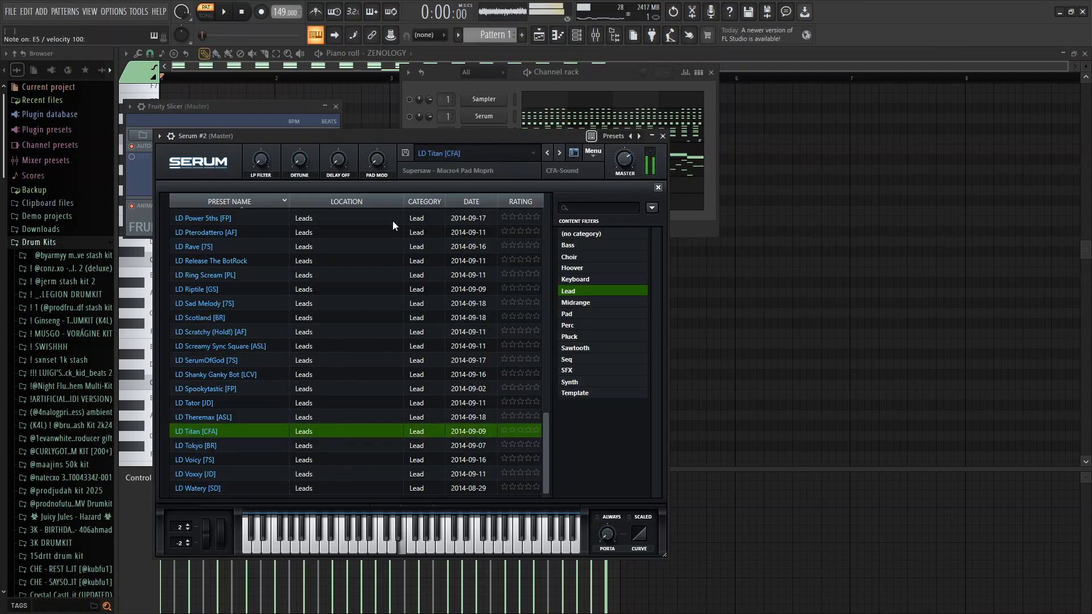
# - Compare LD Tokyo [BR] with LD Titan [CFA] and try Titan with portamento set to Always
pyautogui.click(561, 154)
pyautogui.click(575, 154)
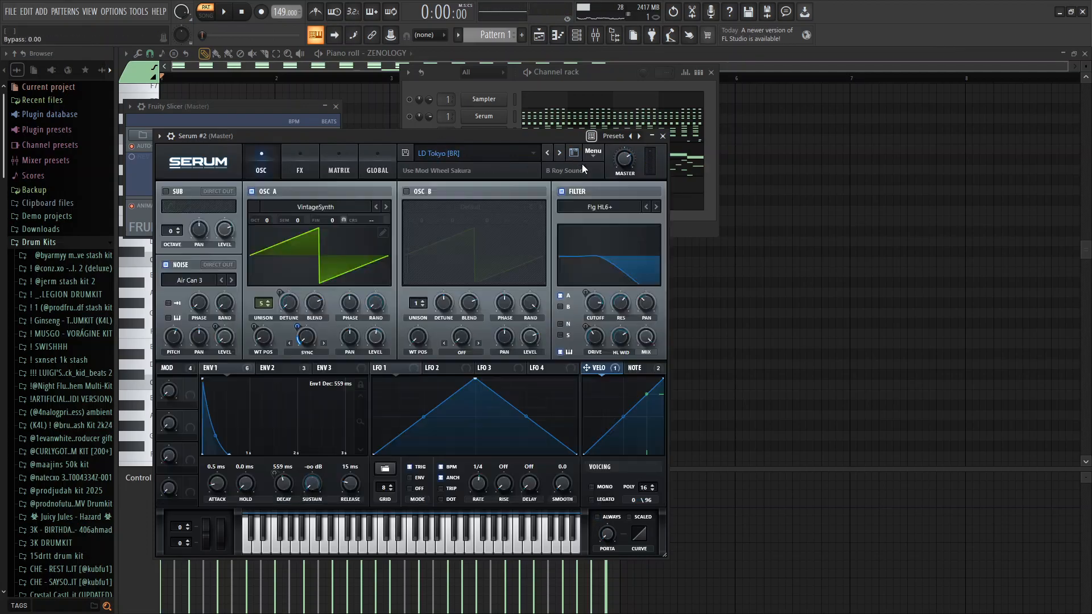
pyautogui.click(549, 155)
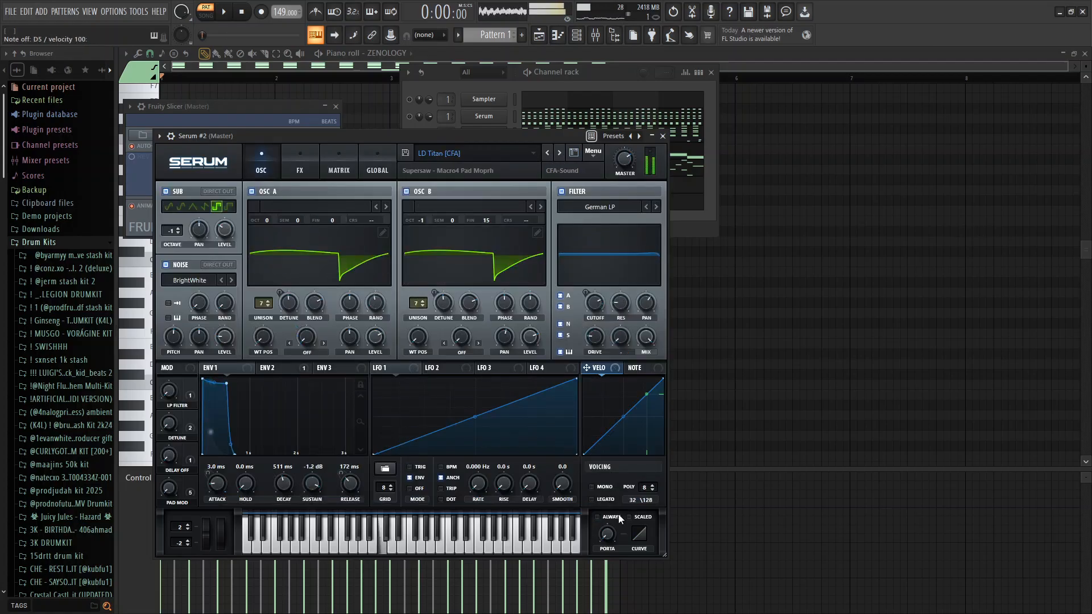
pyautogui.press('w')
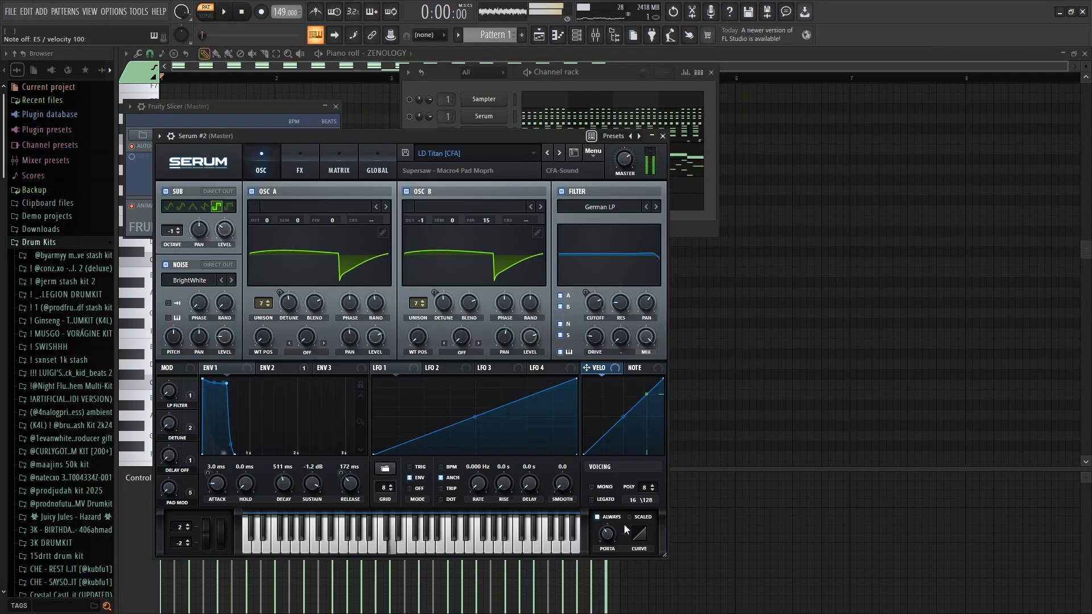
pyautogui.press('e')
# - Audition more lead presets, including LD Riptile [GS] and LD Power 5ths [FP], and load LD Rave [7S]
pyautogui.click(573, 153)
pyautogui.press('w')
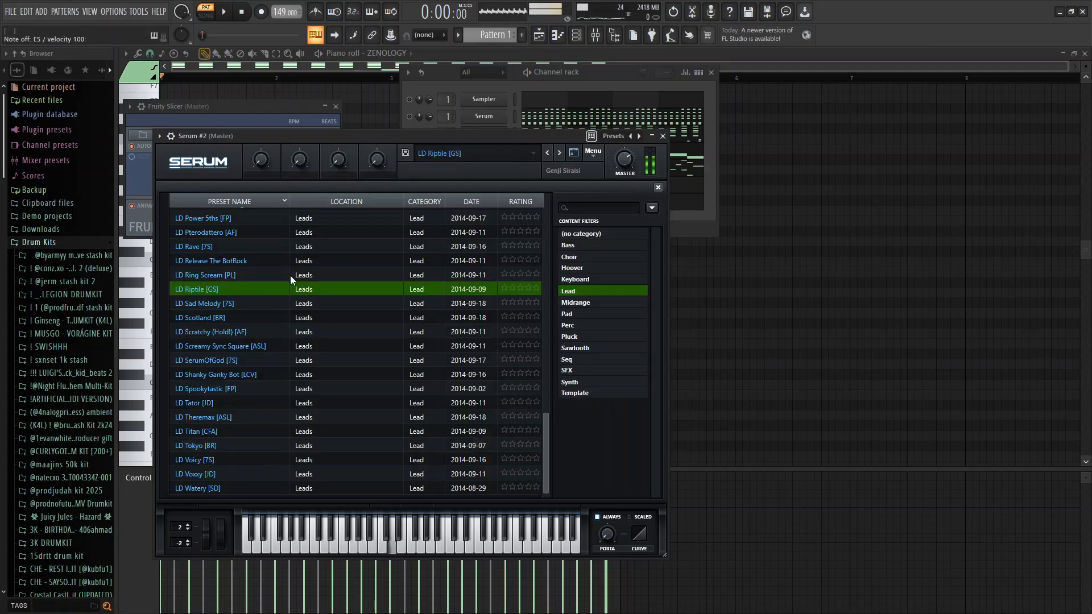
pyautogui.click(290, 275)
pyautogui.click(312, 262)
pyautogui.scroll(5, 313, 264)
pyautogui.click(322, 265)
pyautogui.press('w')
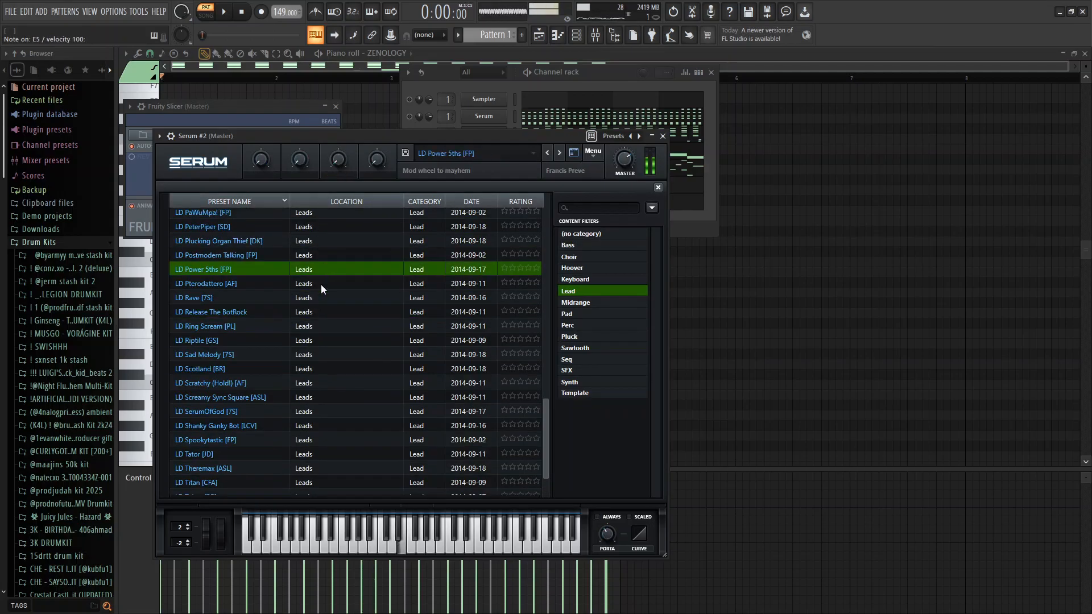
pyautogui.click(318, 298)
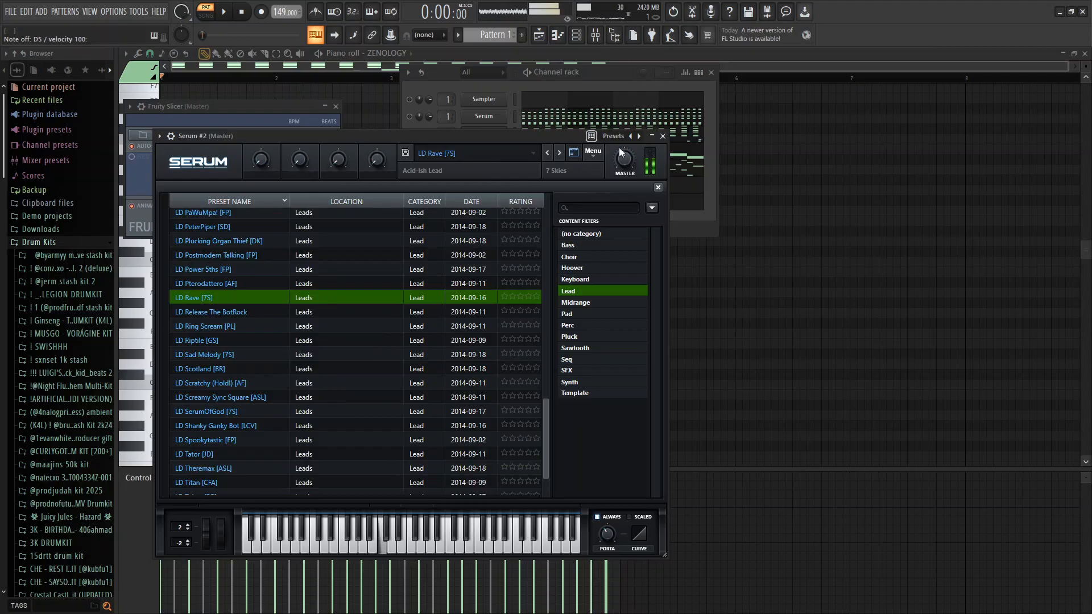
# - Open Serum #2's piano roll and draw overlapping F#5 and G5 notes, each about 10 steps long, from the start of bar one
pyautogui.click(402, 52)
pyautogui.click(391, 203)
pyautogui.click(164, 224)
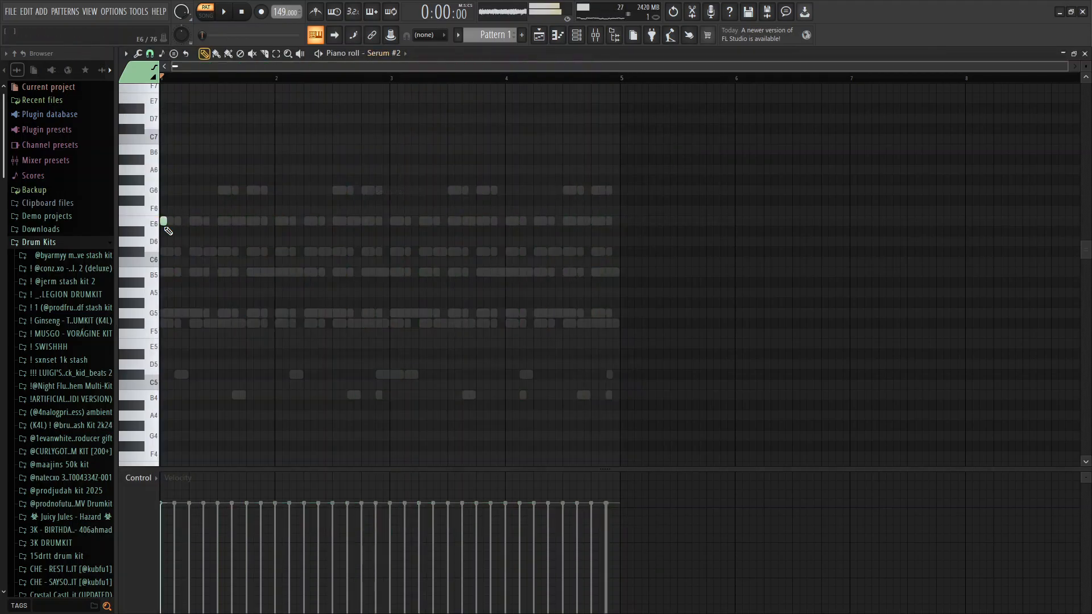
pyautogui.rightClick(168, 222)
pyautogui.click(170, 314)
pyautogui.moveTo(170, 314); pyautogui.dragTo(193, 329)
pyautogui.click(203, 312)
pyautogui.scroll(1, 228, 310)
pyautogui.press('space')
pyautogui.click(253, 302)
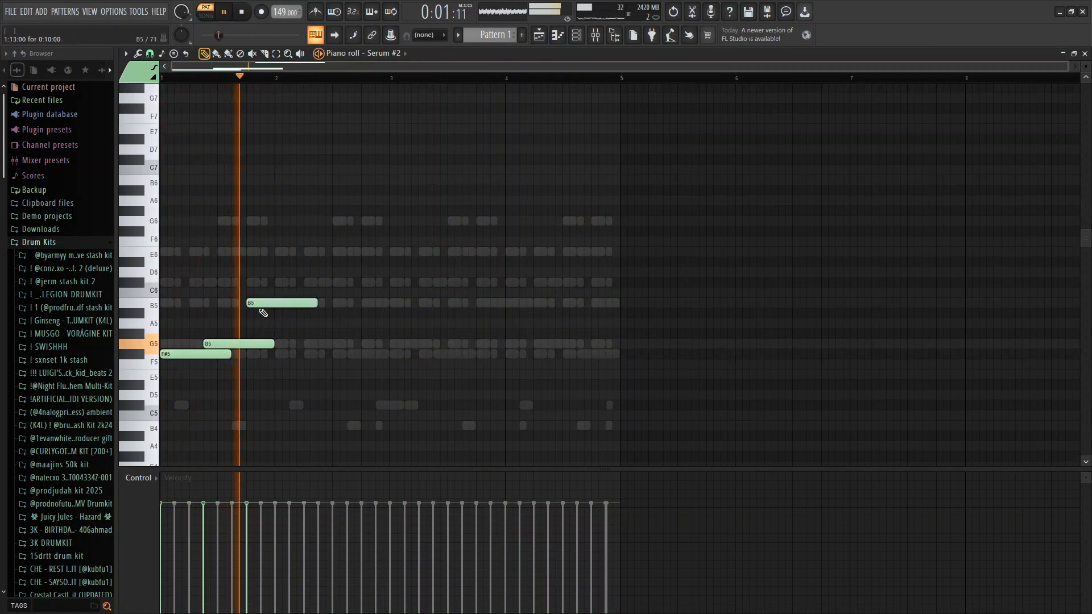
pyautogui.rightClick(291, 302)
pyautogui.press('space')
# - Shorten the G5 note to about half its length, ending just past the F#5 note
pyautogui.moveTo(269, 348); pyautogui.dragTo(241, 354)
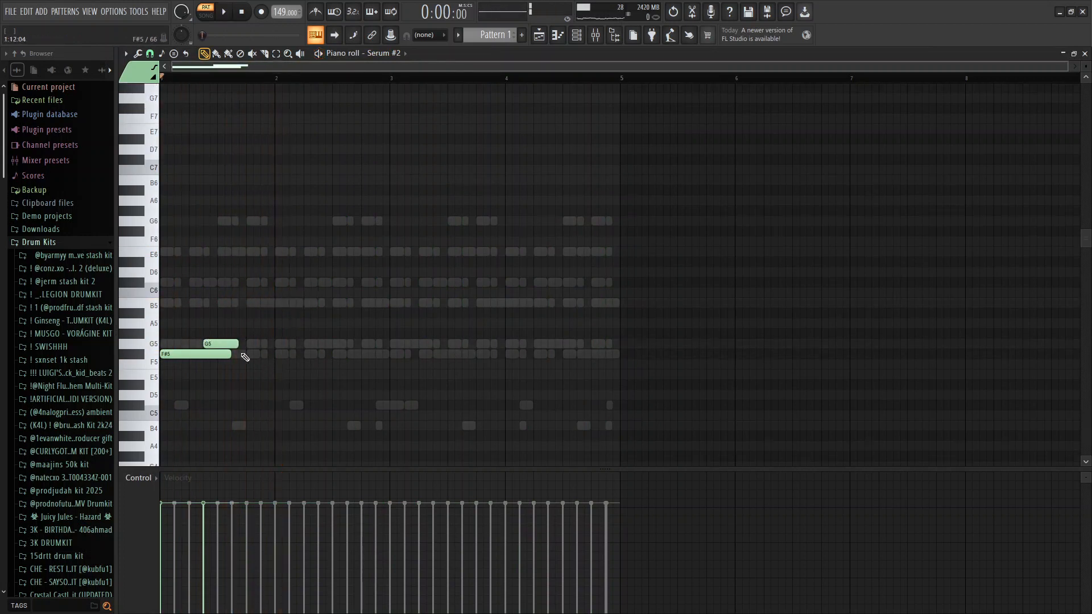
# - Add B4, C#5 and A4 notes after the G5 note to extend the lead melody through bar two
pyautogui.click(250, 425)
pyautogui.click(290, 405)
pyautogui.press('space')
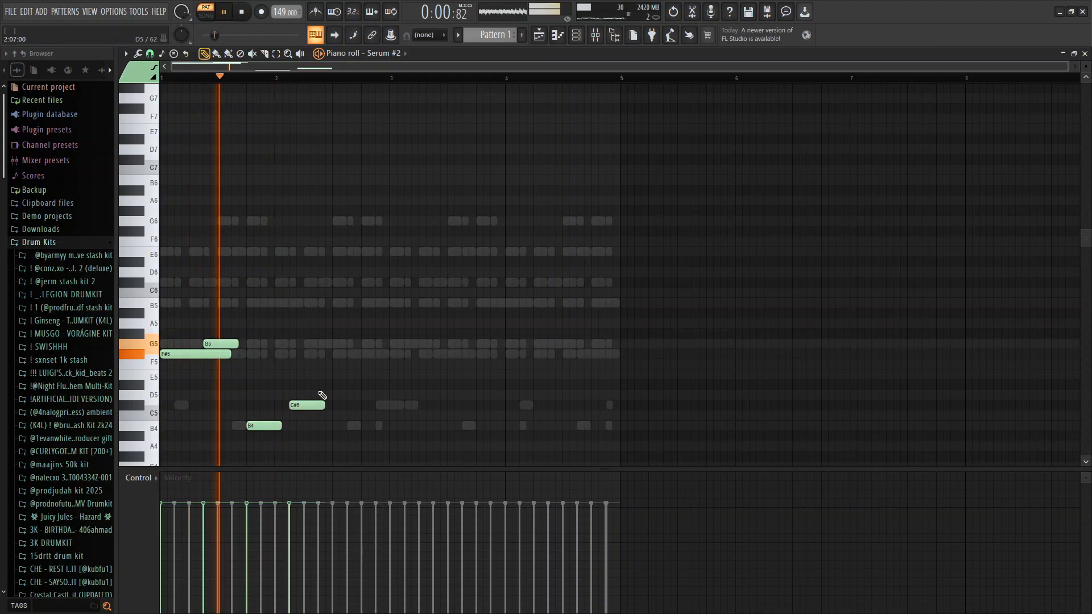
pyautogui.click(348, 425)
pyautogui.press('space')
pyautogui.moveTo(362, 427); pyautogui.dragTo(349, 449)
pyautogui.press('space')
pyautogui.click(336, 292)
pyautogui.rightClick(336, 291)
pyautogui.click(337, 313)
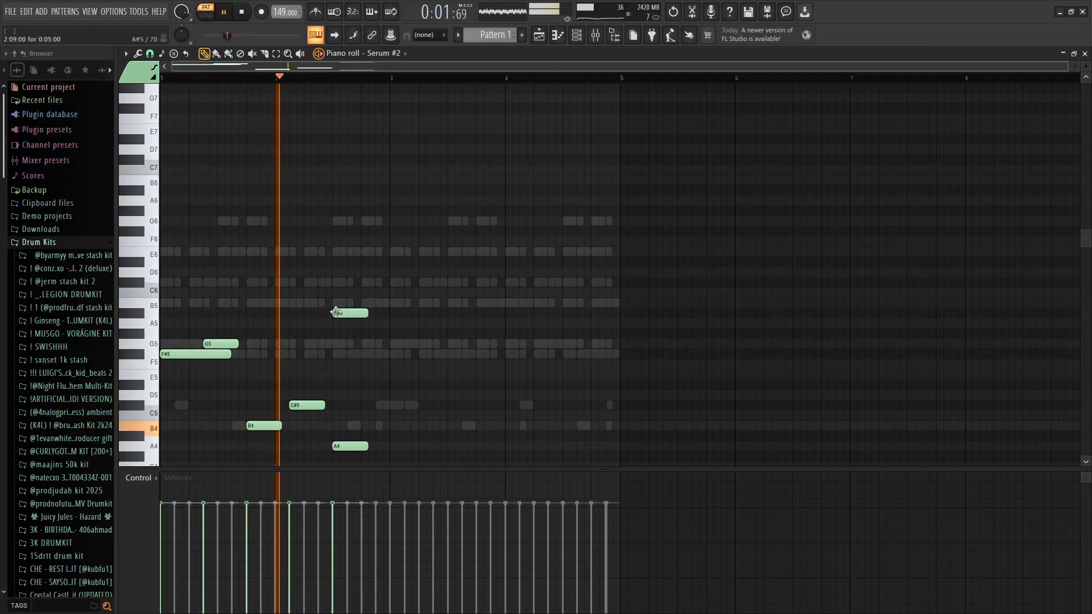
pyautogui.rightClick(356, 314)
pyautogui.press('space')
# - Make the lead notes legato so each meets the following one, and lower the last note in bar two to G4
pyautogui.click(351, 446)
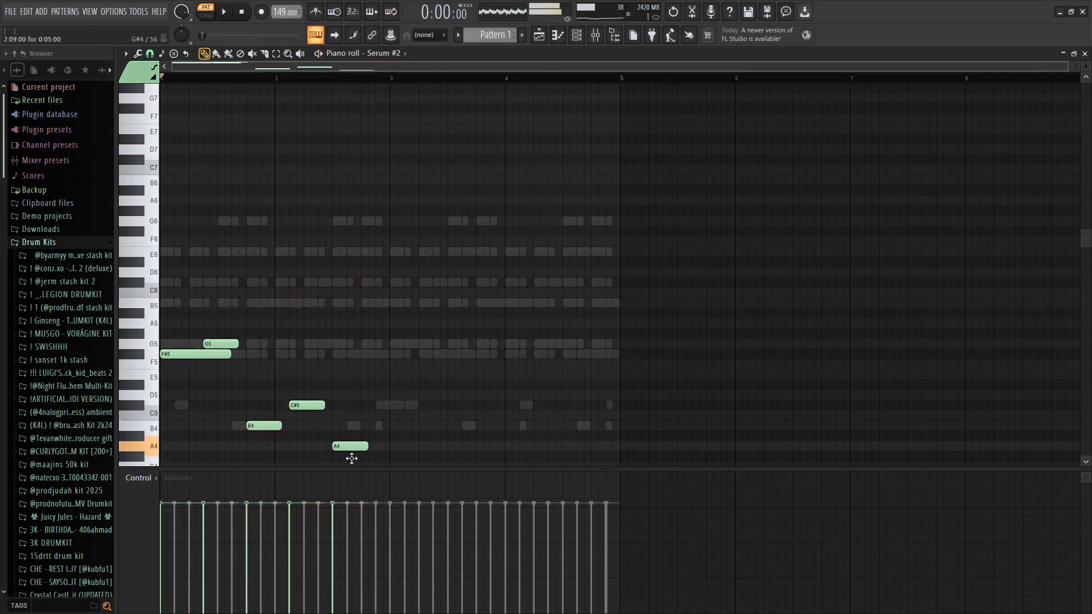
pyautogui.moveTo(361, 449); pyautogui.dragTo(351, 457)
pyautogui.press('space')
pyautogui.hotkey('ctrl', 'l')
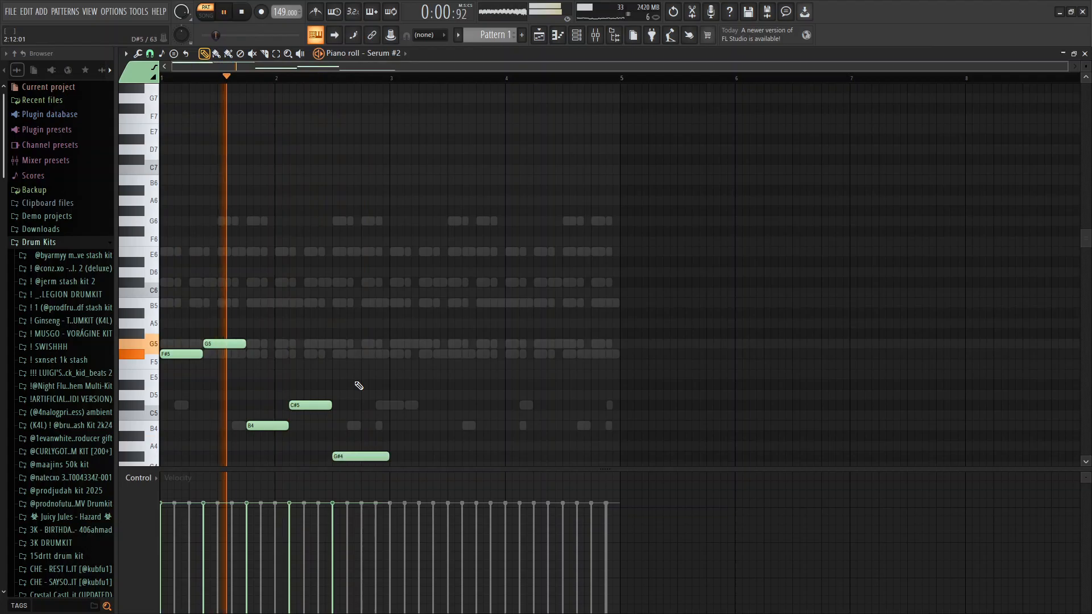
pyautogui.scroll(-3, 383, 366)
pyautogui.press('space')
pyautogui.moveTo(366, 366); pyautogui.dragTo(375, 378)
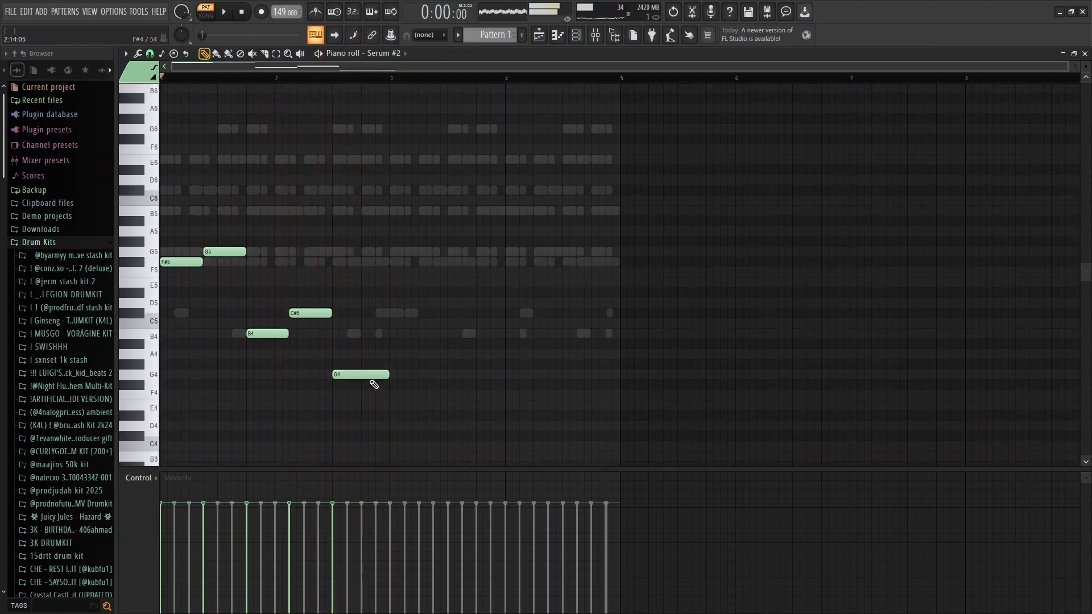
# - Duplicate the two-bar lead melody into bars three and four and play it back
pyautogui.click(391, 84)
pyautogui.hotkey('ctrl', 'b')
pyautogui.press('space')
pyautogui.press('space')
pyautogui.press('space')
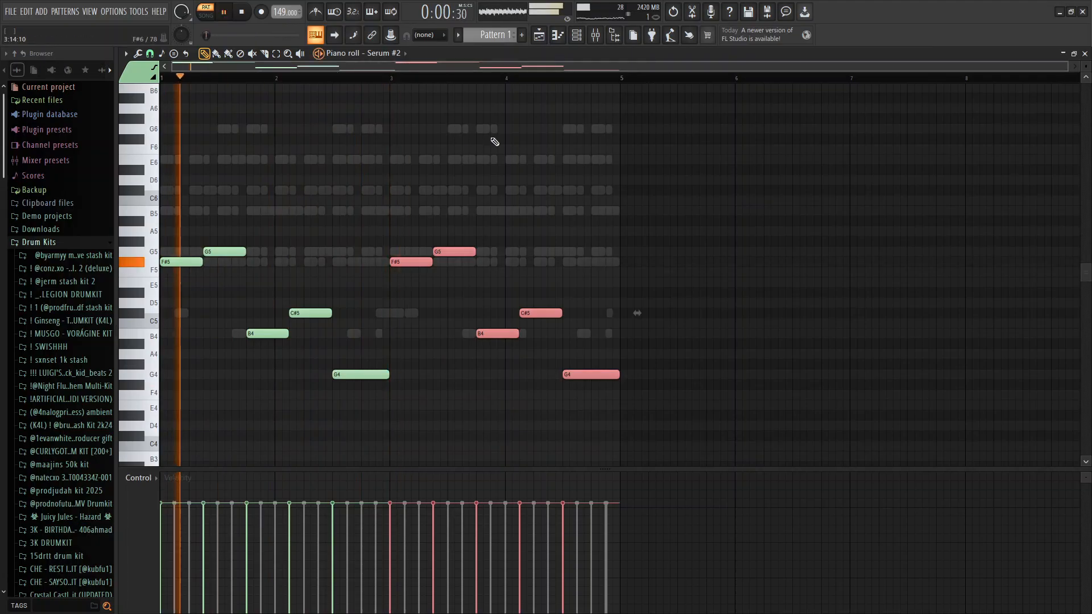
# - Add a short F#4 note at the end of bar four and trim the preceding G4 to end about where it starts
pyautogui.hotkey('ctrl', 'd')
pyautogui.click(613, 385)
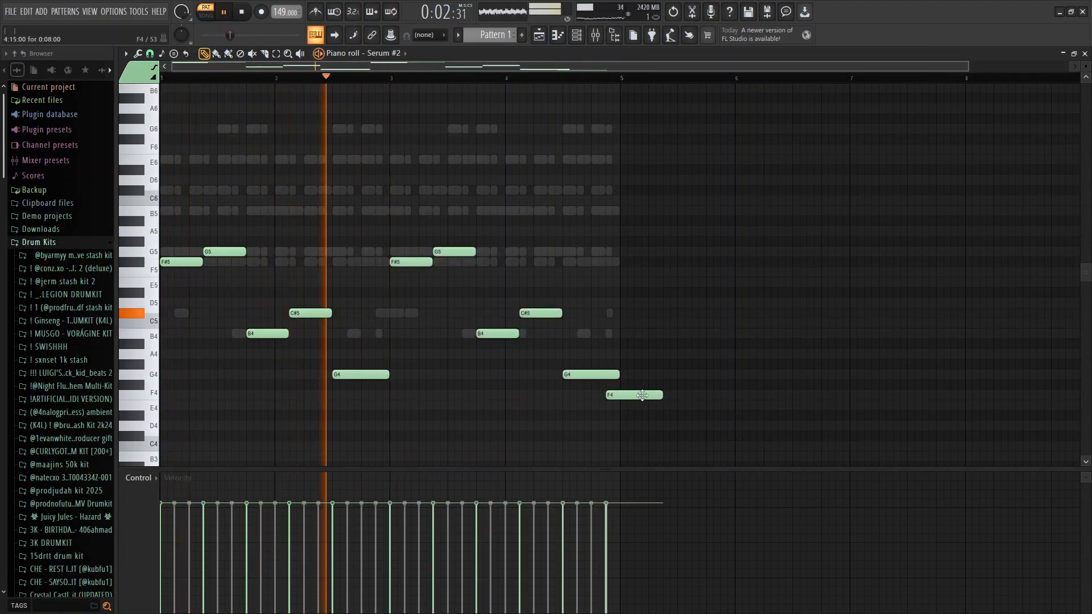
pyautogui.moveTo(658, 385); pyautogui.dragTo(611, 384)
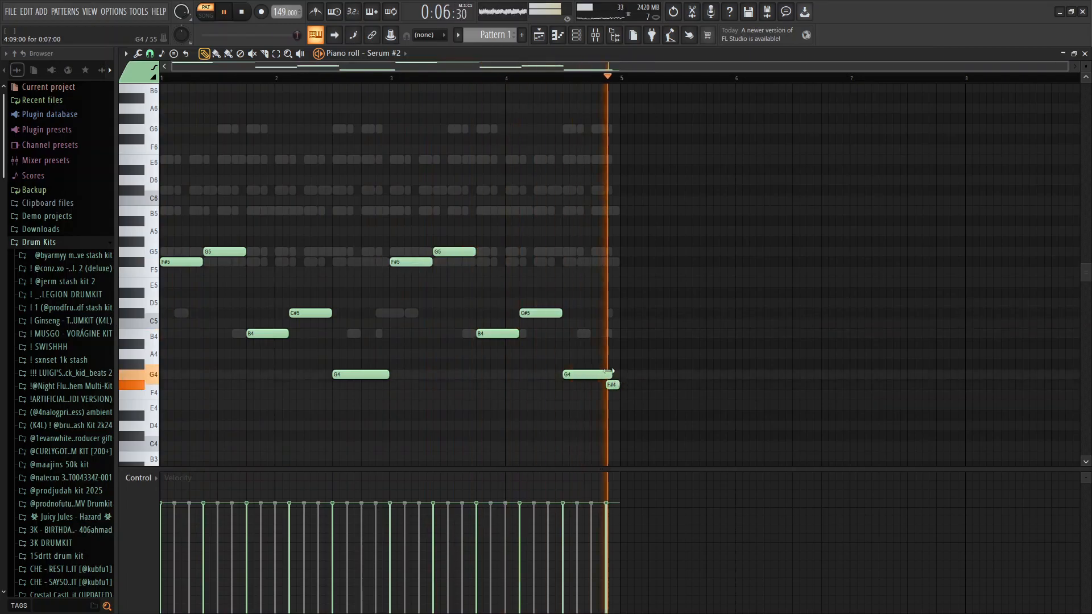
pyautogui.click(508, 179)
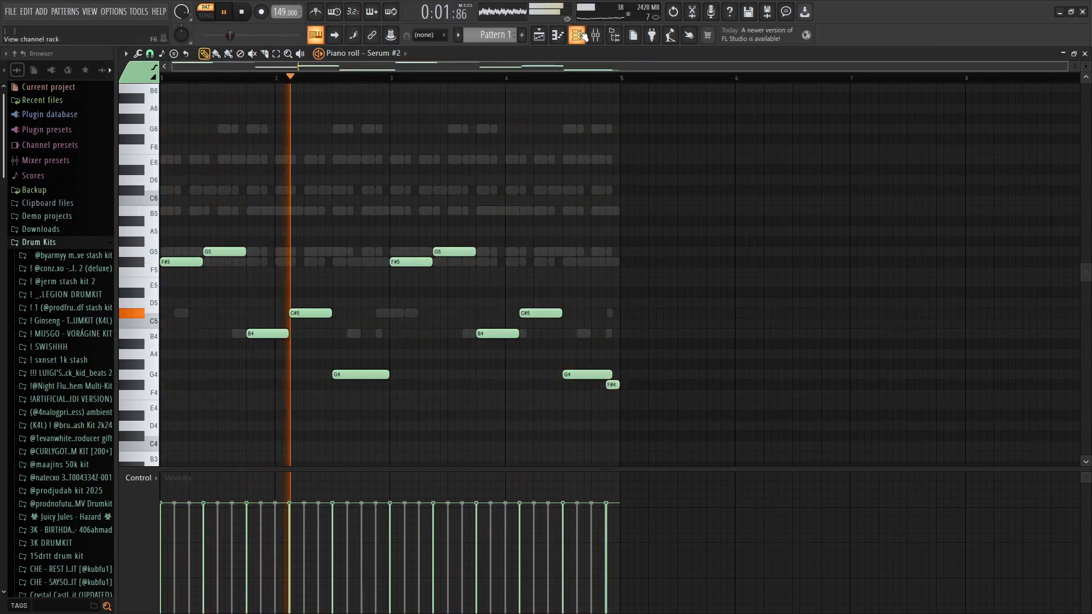
# - Route the Serum #2 channel to mixer insert 5
pyautogui.press('F6')
pyautogui.press('space')
pyautogui.moveTo(446, 205); pyautogui.dragTo(446, 190)
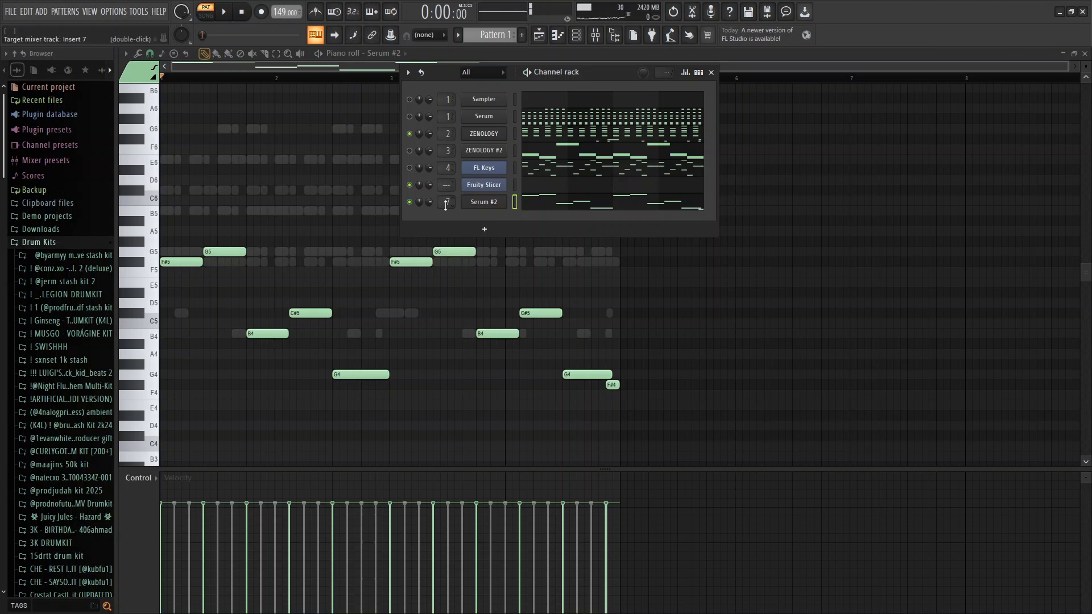
pyautogui.scroll(1, 447, 202)
# - Load Spreader in the first effect slot of insert 5 and Digitalis in the second
pyautogui.click(596, 36)
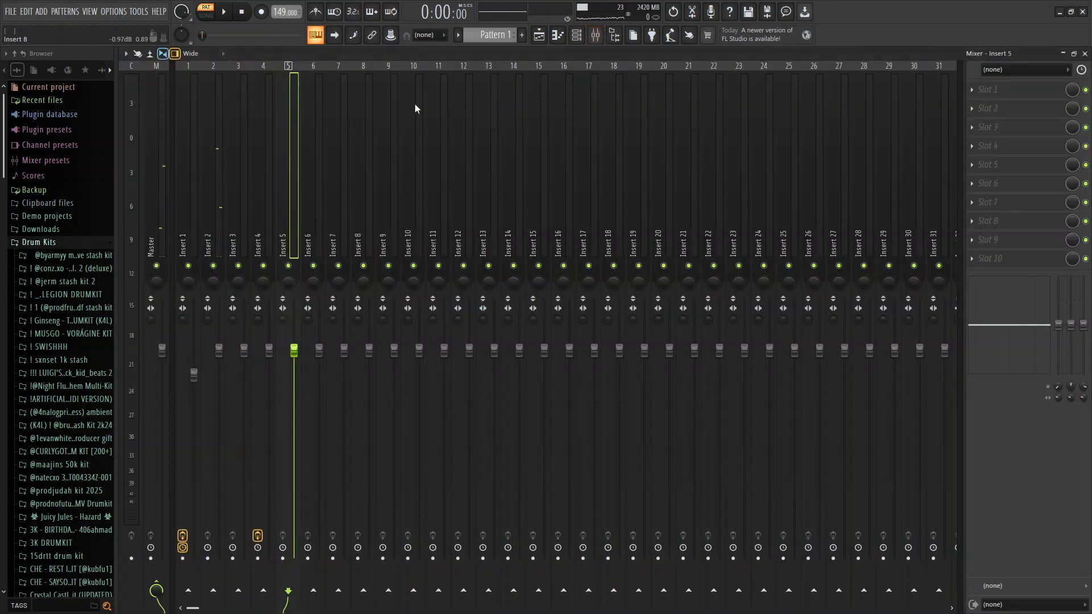
pyautogui.click(1020, 91)
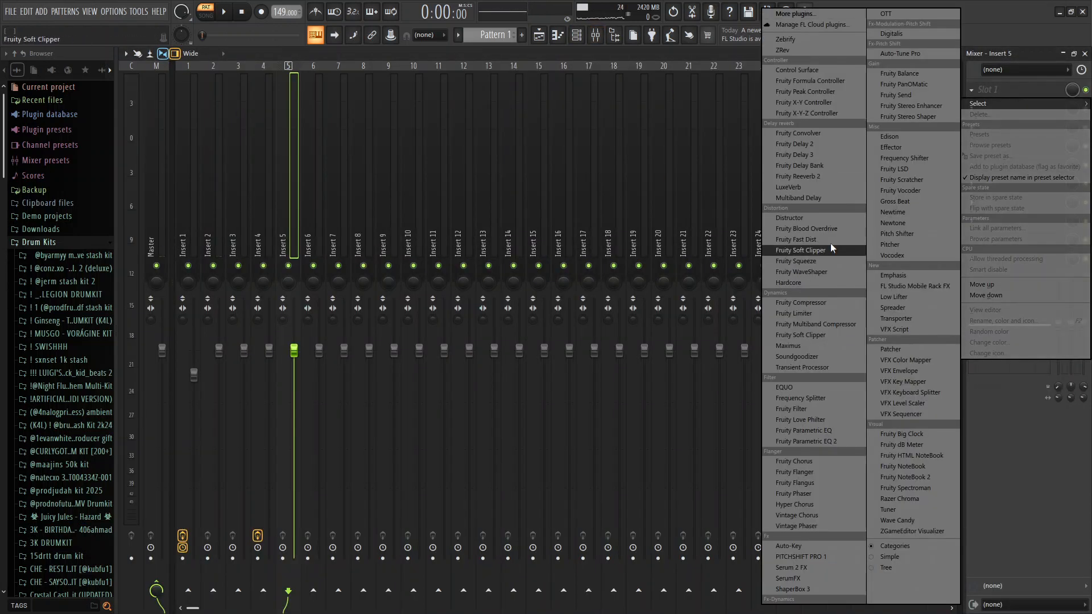
pyautogui.click(923, 305)
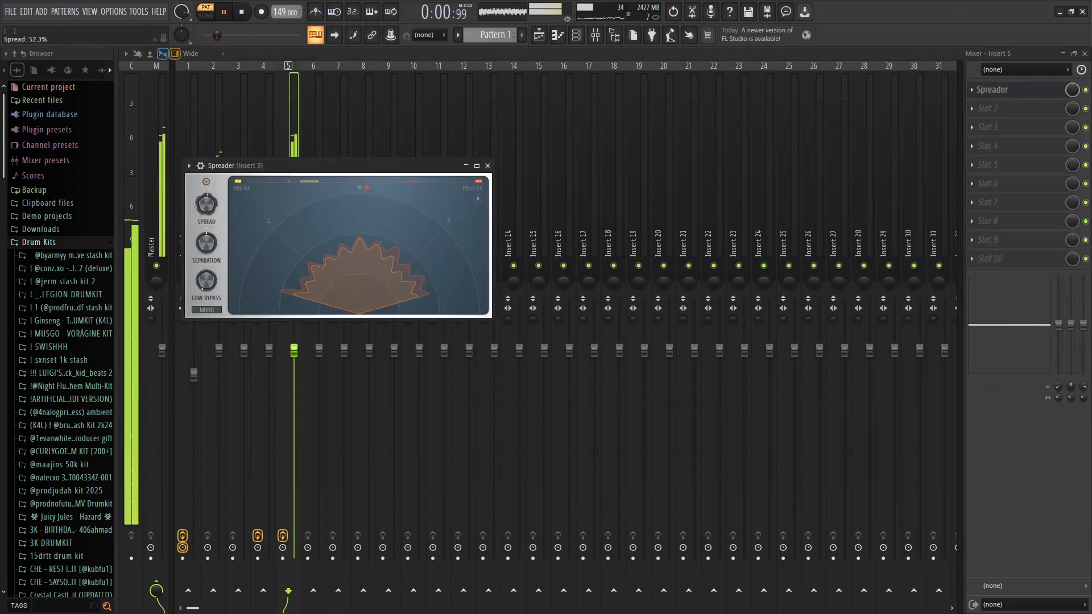
pyautogui.click(993, 110)
pyautogui.click(906, 34)
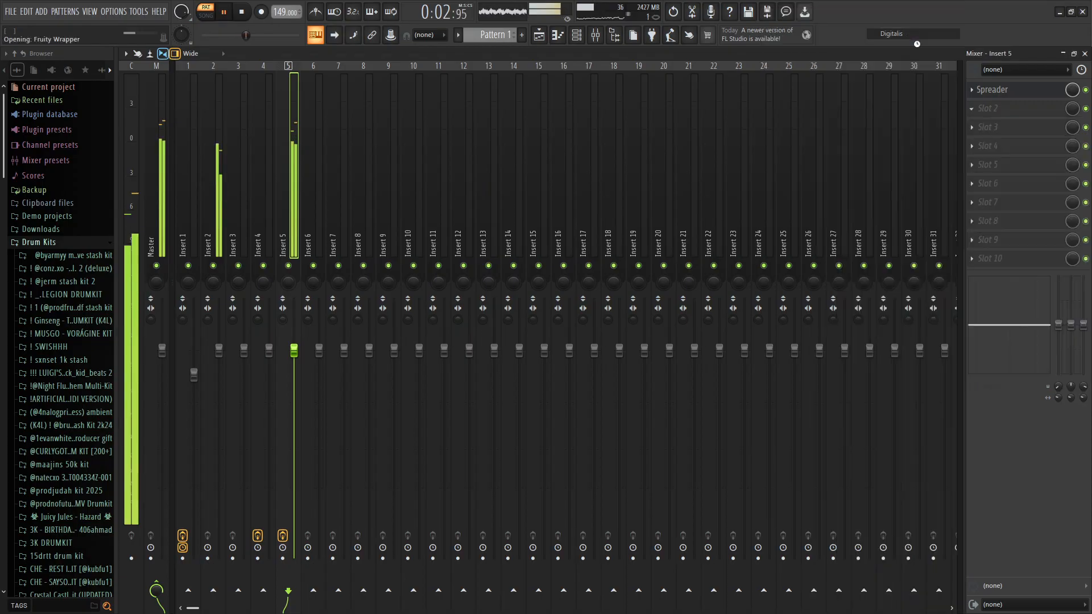
pyautogui.press('space')
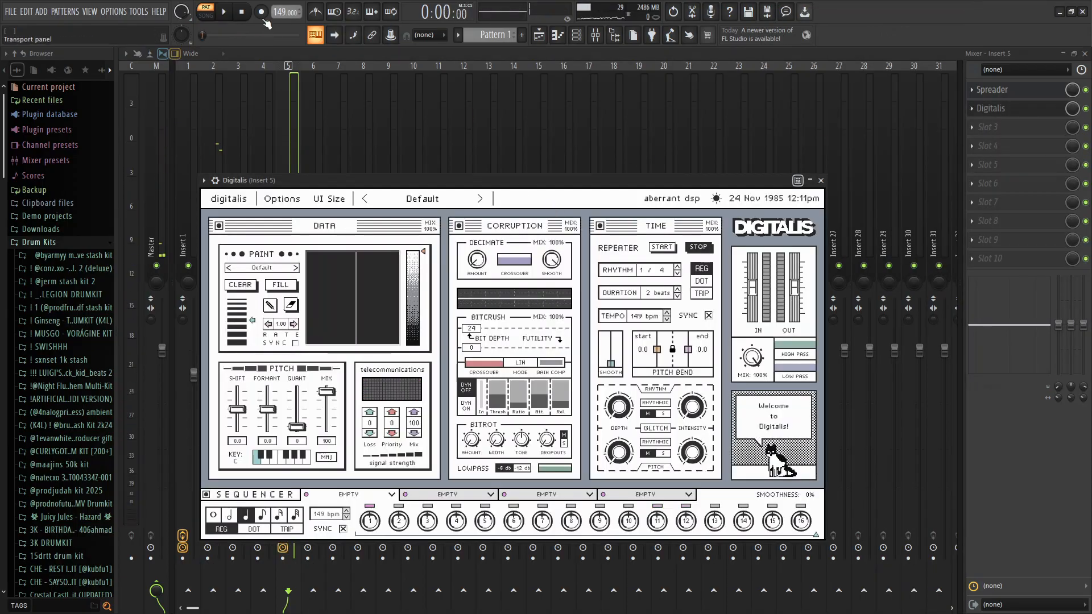
# - Unmute all channels in the channel rack and play the full pattern
pyautogui.press('space')
pyautogui.click(558, 36)
pyautogui.press('space')
pyautogui.click(575, 39)
pyautogui.rightClick(409, 136)
pyautogui.click(416, 140)
pyautogui.rightClick(410, 132)
pyautogui.click(434, 138)
pyautogui.press('space')
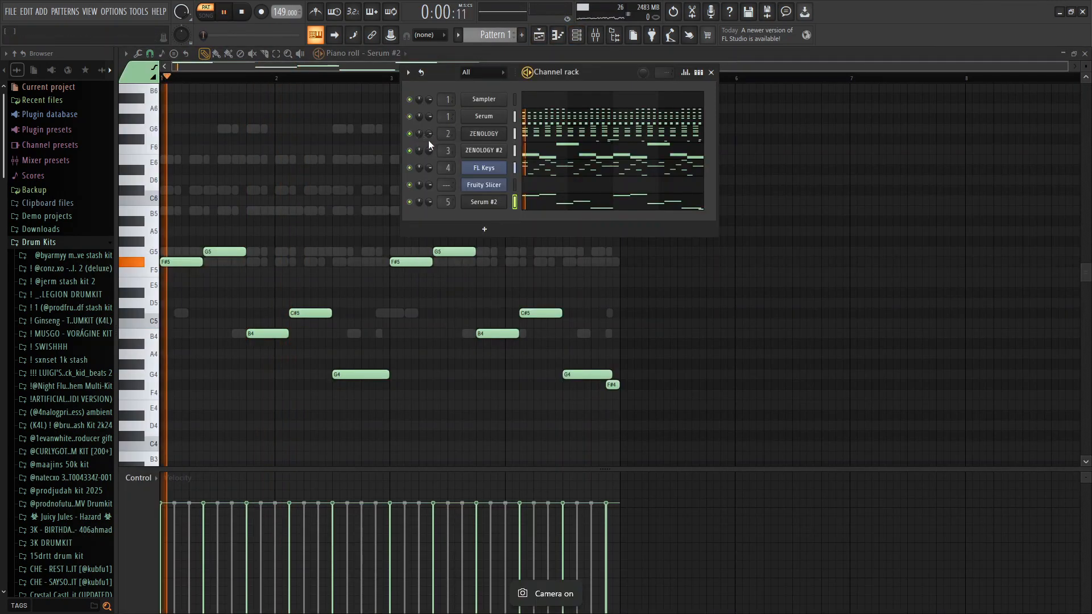
# - Stop playback, open the playlist and set the project tempo to 150 BPM
pyautogui.click(330, 178)
pyautogui.click(601, 38)
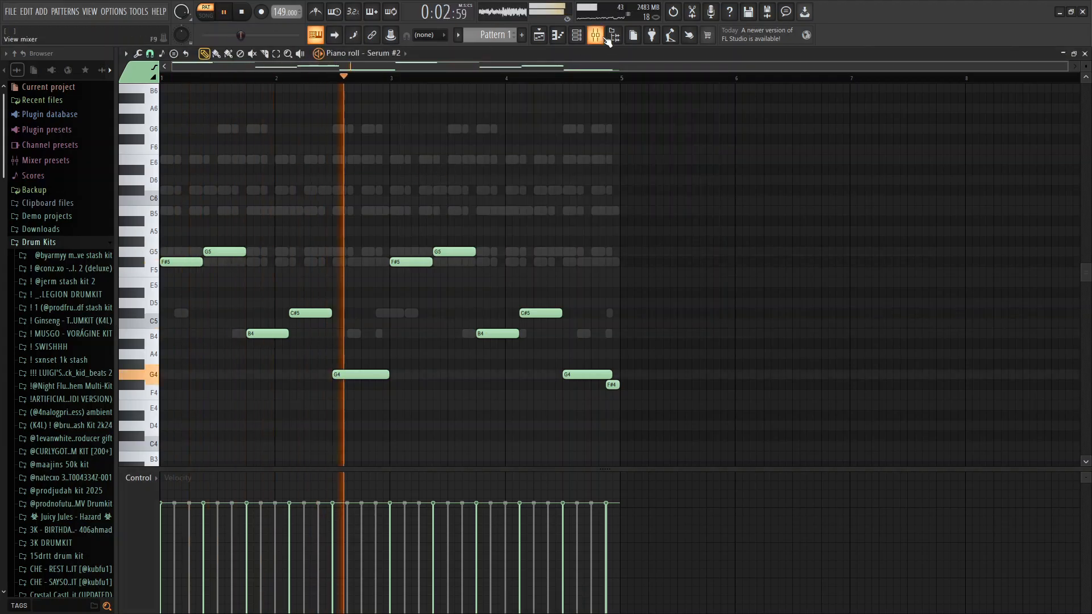
pyautogui.click(559, 37)
pyautogui.press('space')
pyautogui.click(539, 37)
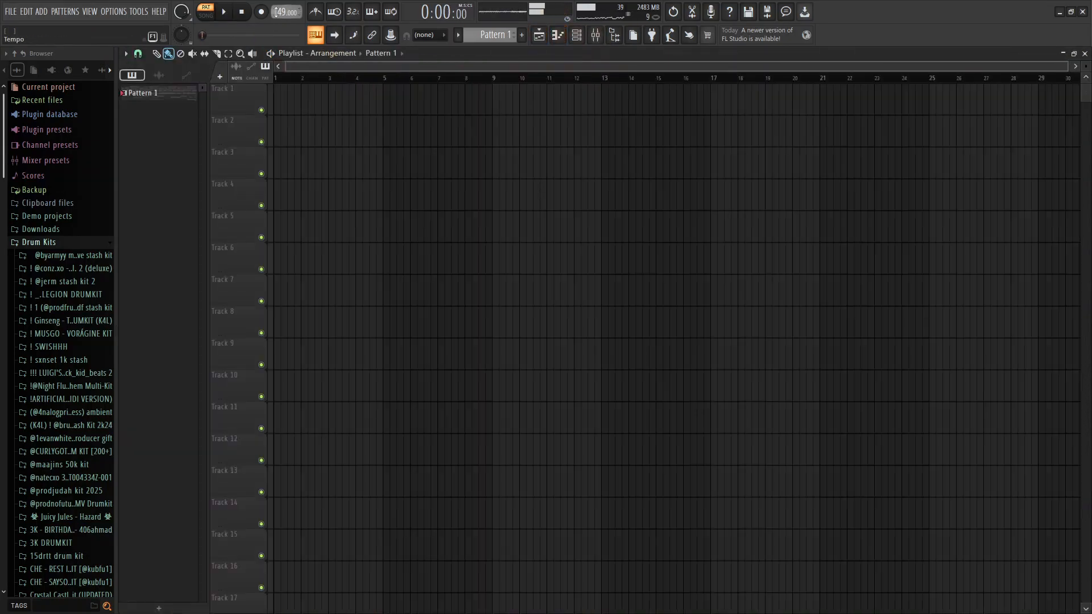
pyautogui.scroll(1, 286, 12)
pyautogui.rightClick(172, 93)
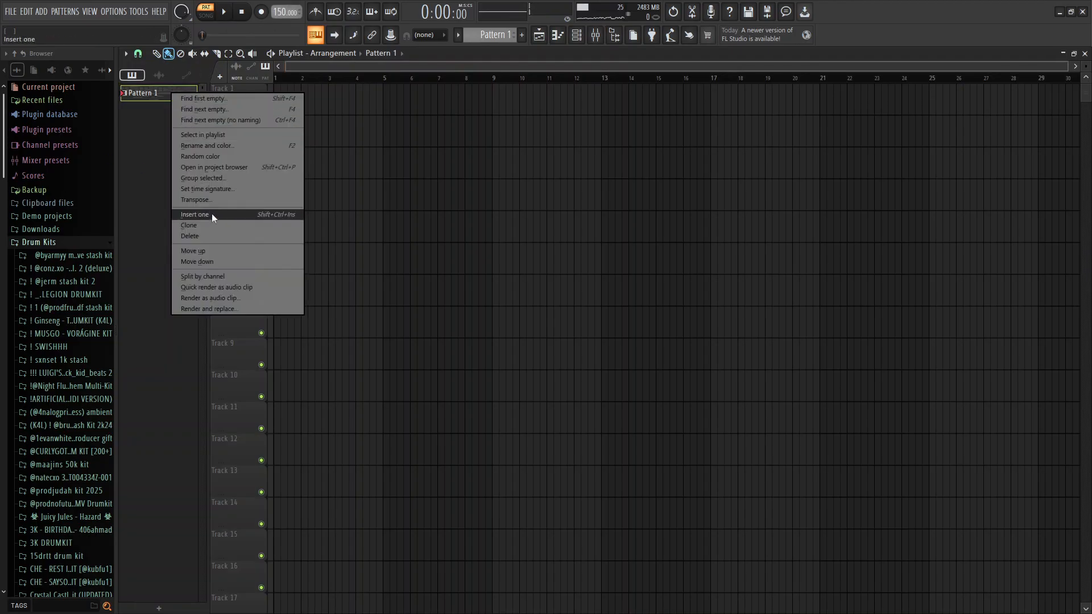
pyautogui.click(207, 200)
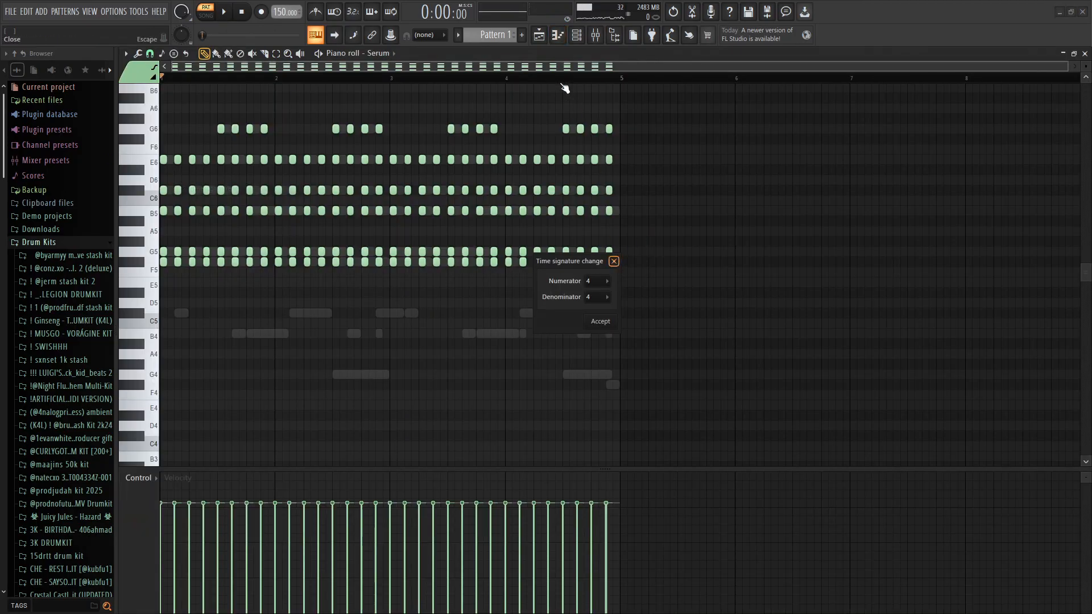
pyautogui.click(539, 37)
pyautogui.rightClick(162, 93)
# - Check the channel routing against the mixer and select insert 1
pyautogui.click(594, 36)
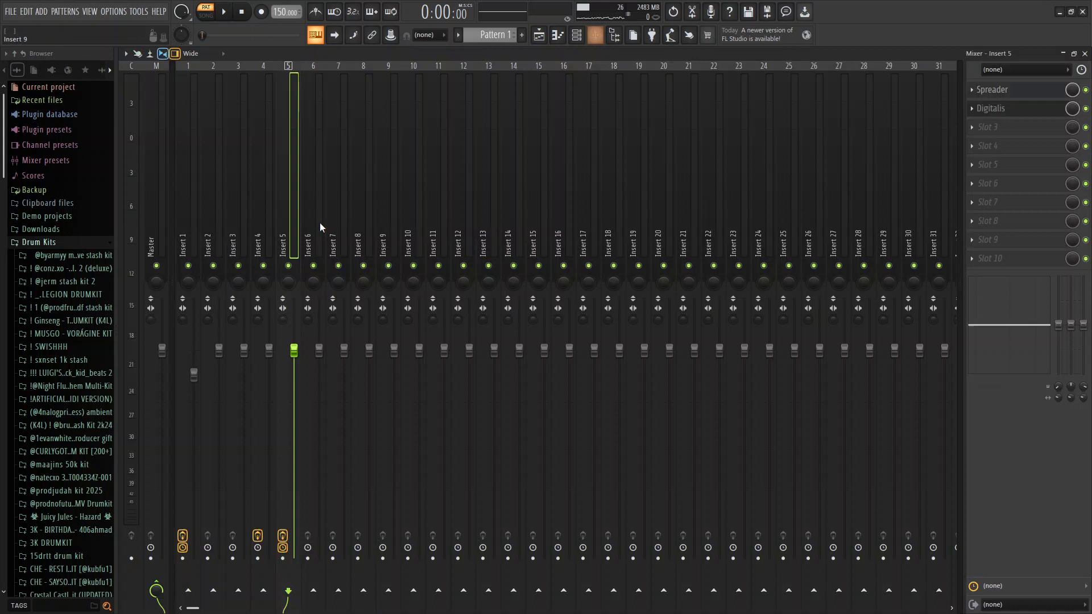
pyautogui.press('F6')
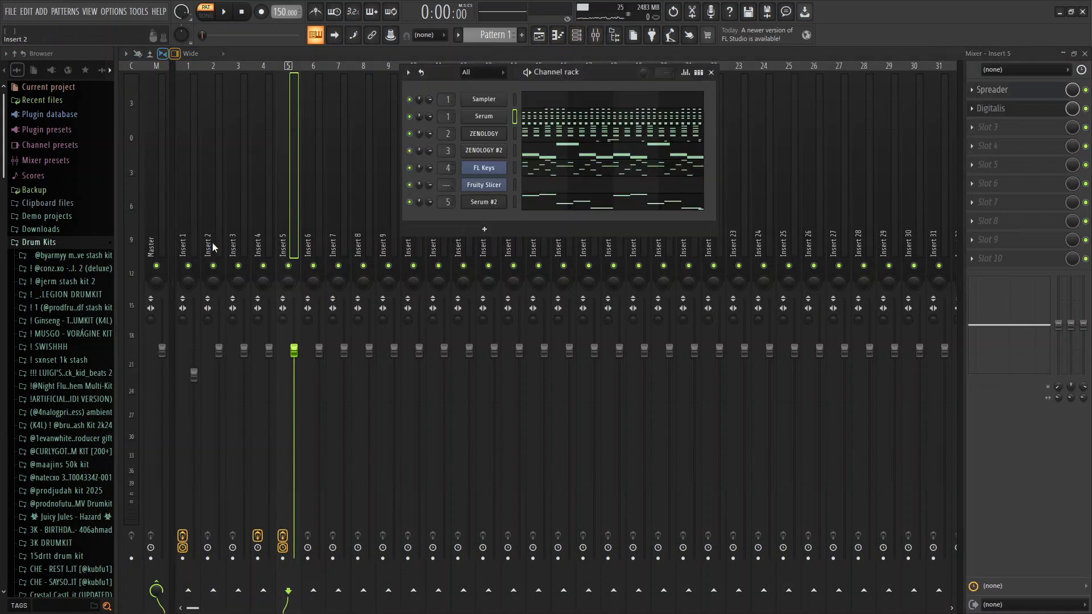
pyautogui.click(192, 254)
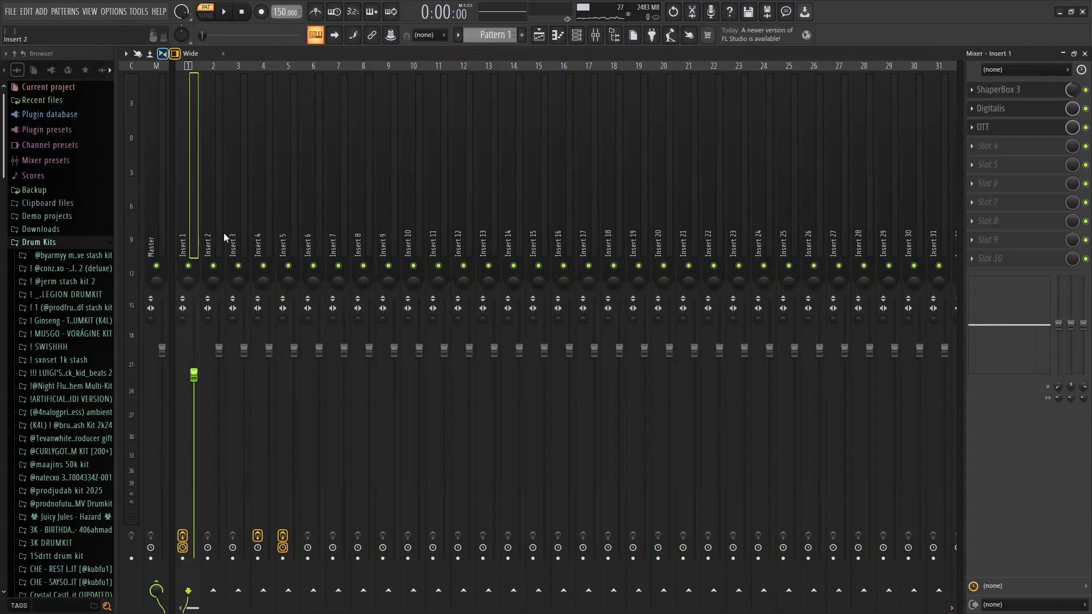
# - Review the channel rack's mixer assignments and the effects loaded on inserts 1 to 6
pyautogui.click(287, 245)
pyautogui.click(188, 237)
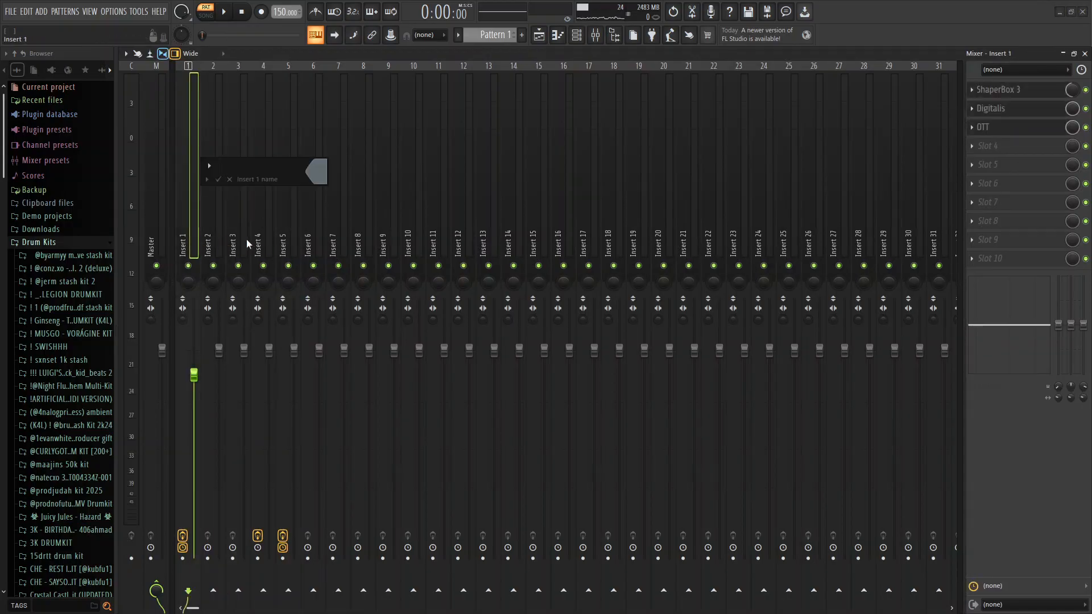
pyautogui.click(577, 35)
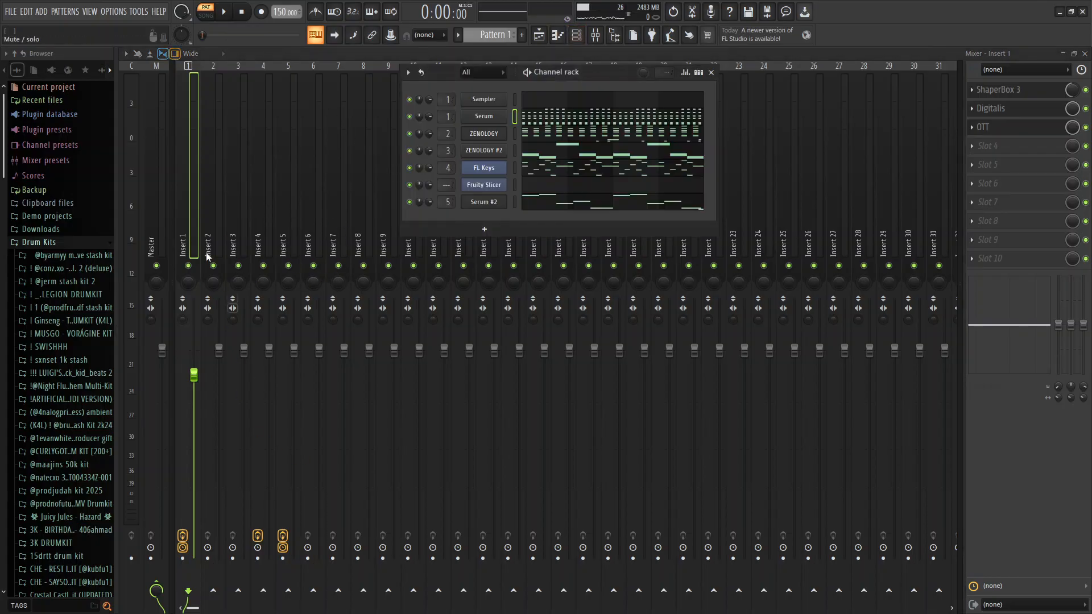
pyautogui.press('F6')
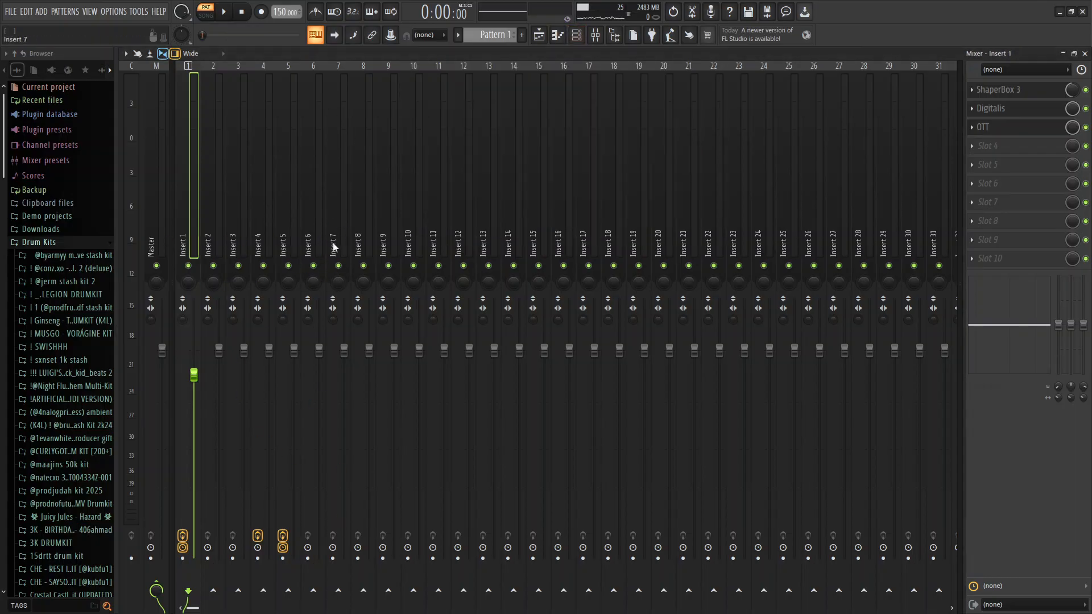
pyautogui.click(285, 193)
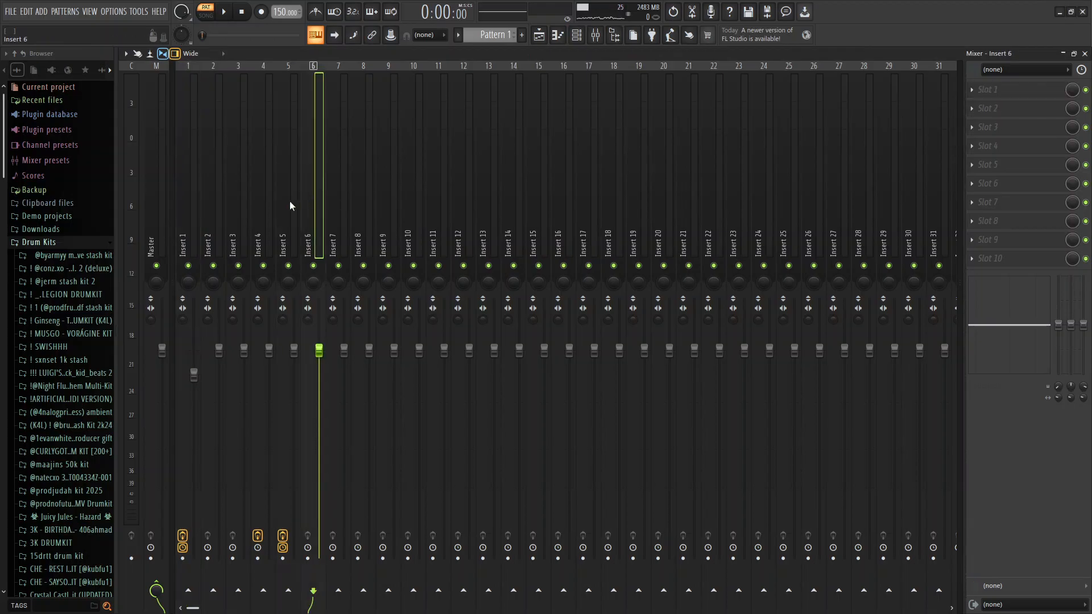
pyautogui.click(191, 233)
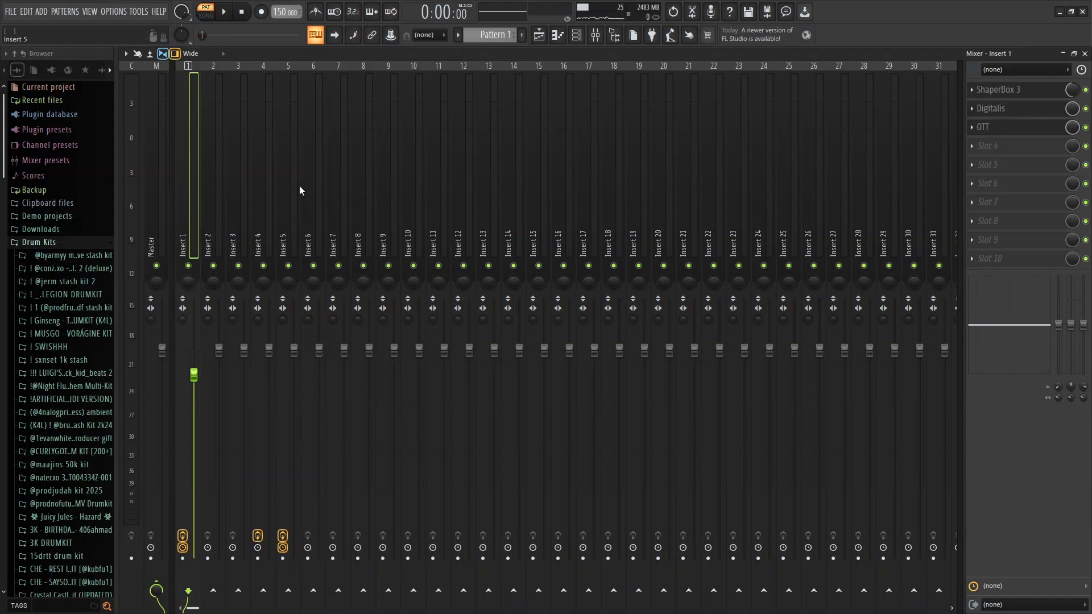
pyautogui.scroll(-5, 226, 156)
pyautogui.scroll(2, 290, 175)
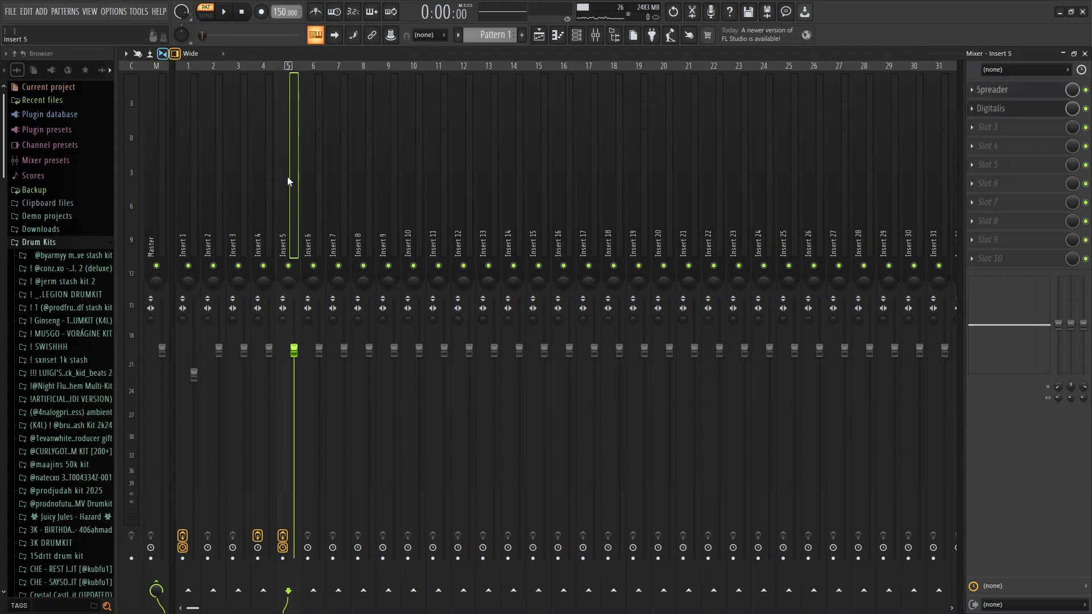
pyautogui.scroll(3, 261, 181)
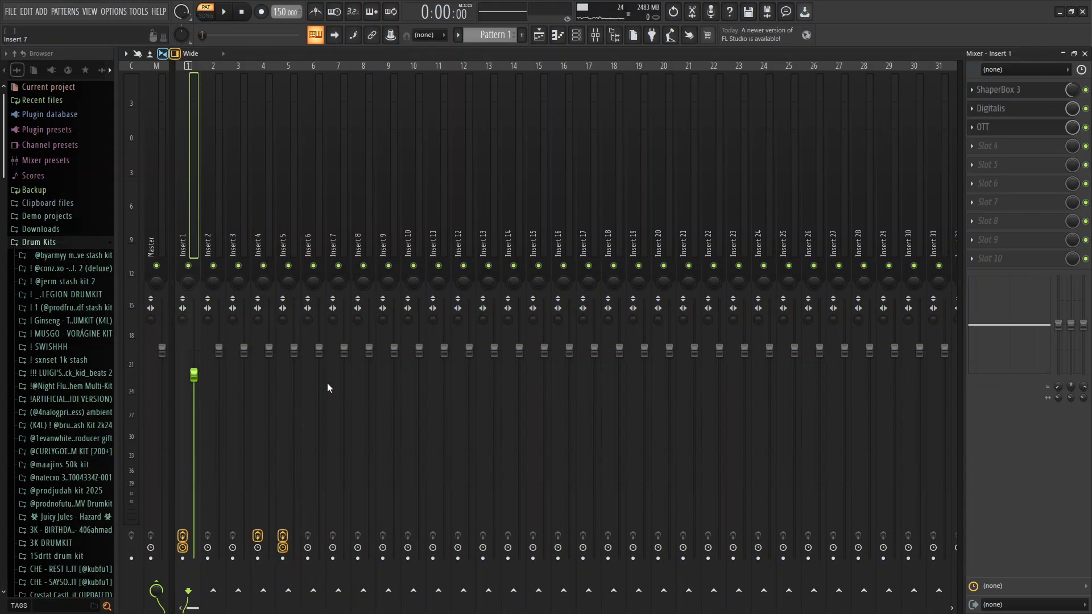
# - Route mixer inserts 1, 2, 3, 4 and 5 each to Insert 6 only
pyautogui.rightClick(313, 590)
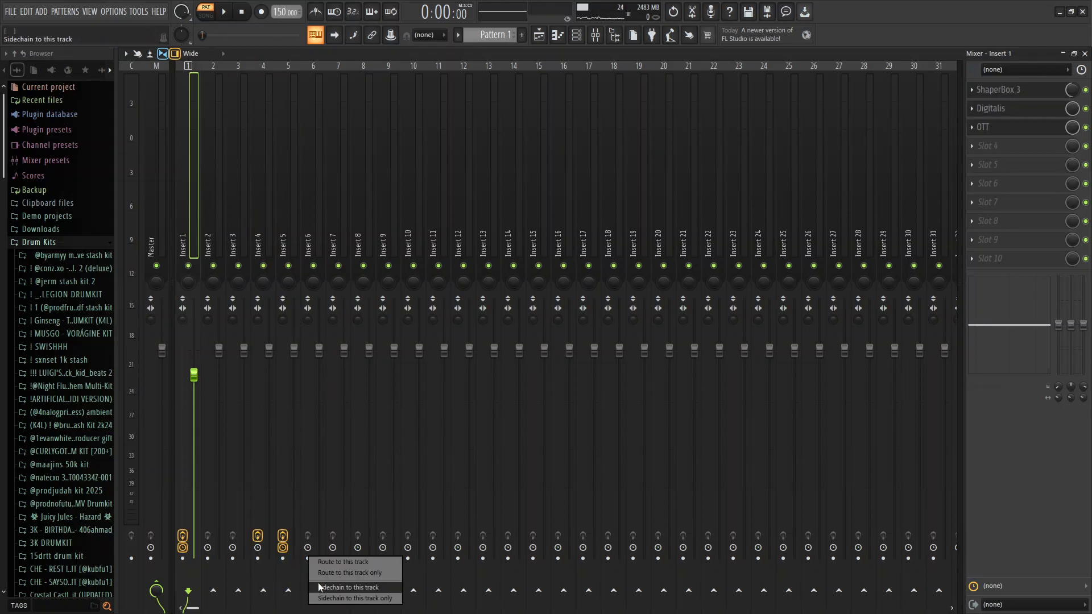
pyautogui.click(325, 572)
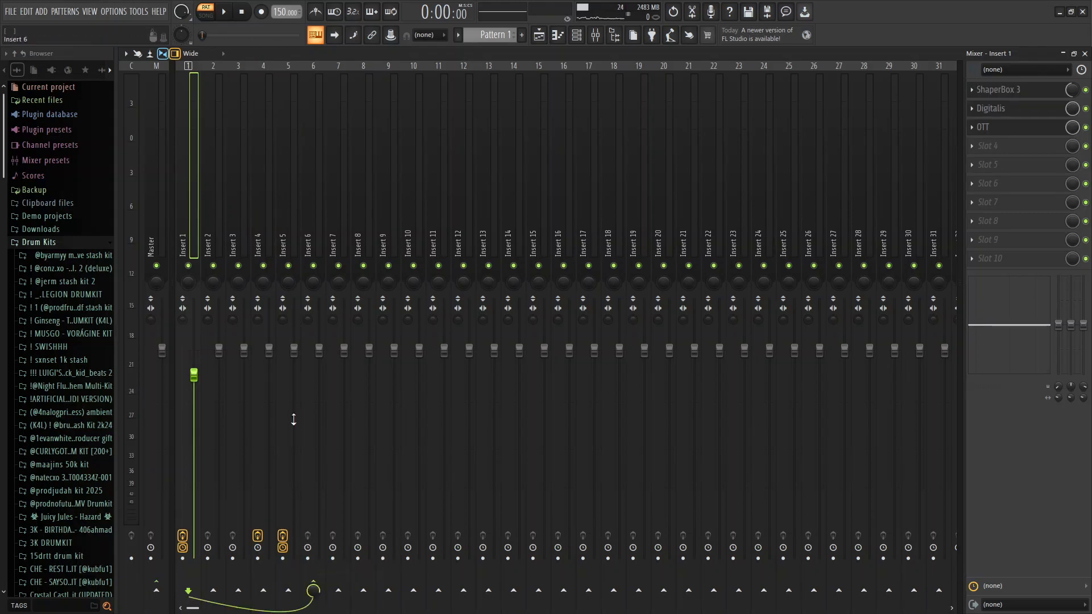
pyautogui.click(207, 232)
pyautogui.rightClick(314, 590)
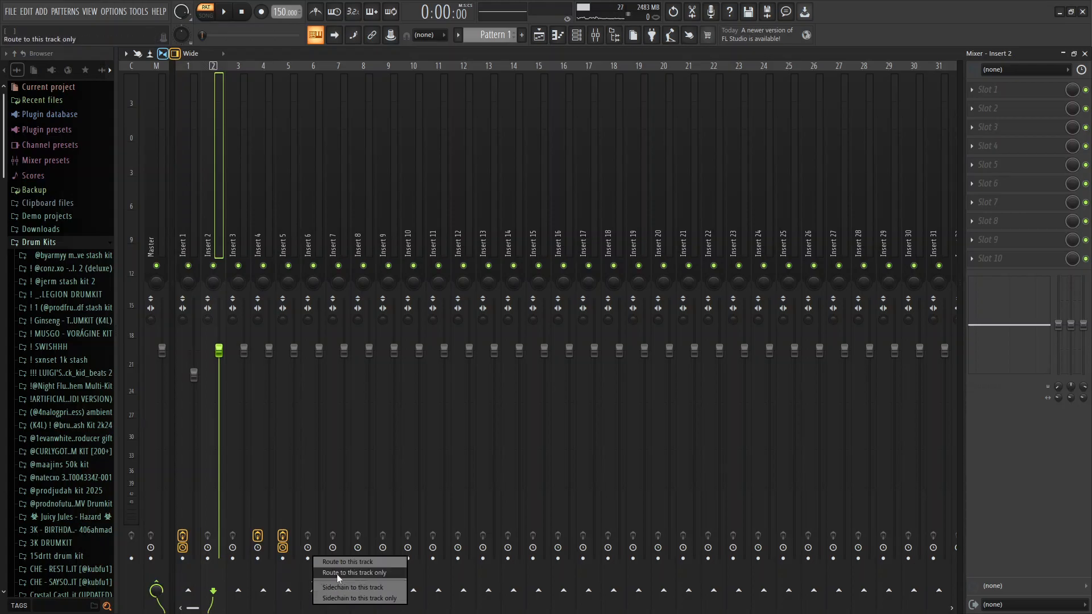
pyautogui.click(333, 576)
pyautogui.click(229, 254)
pyautogui.rightClick(313, 589)
pyautogui.click(333, 576)
pyautogui.click(270, 209)
pyautogui.rightClick(313, 589)
pyautogui.click(334, 576)
pyautogui.click(280, 272)
pyautogui.rightClick(314, 589)
pyautogui.click(337, 573)
# - Add Fruity Parametric EQ 2 to Insert 6's first effect slot and load the 20Hz + 18kHz cut preset
pyautogui.click(312, 170)
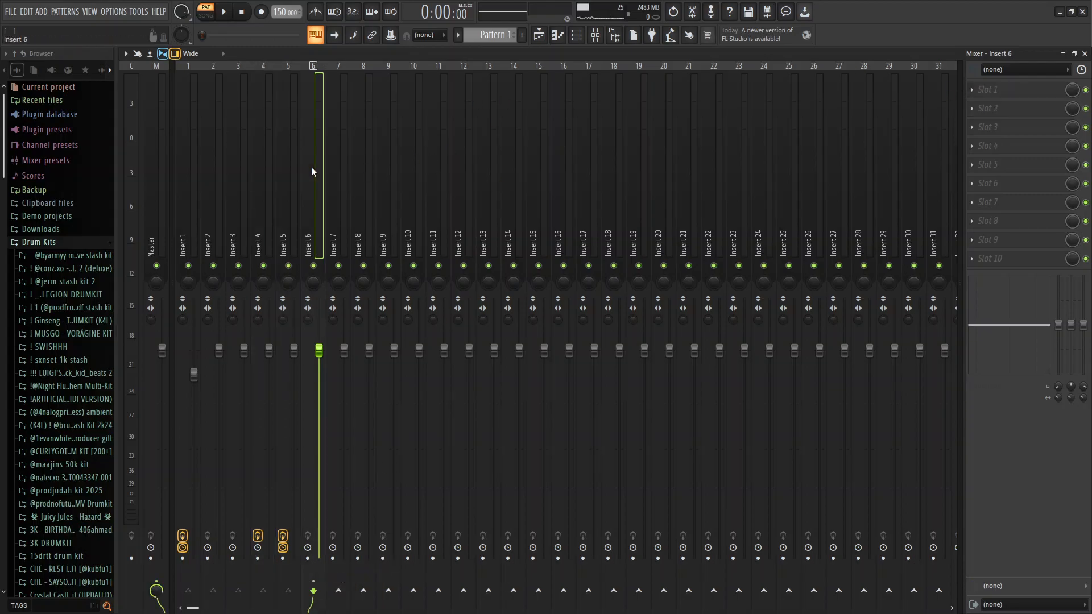
pyautogui.click(984, 89)
pyautogui.click(836, 441)
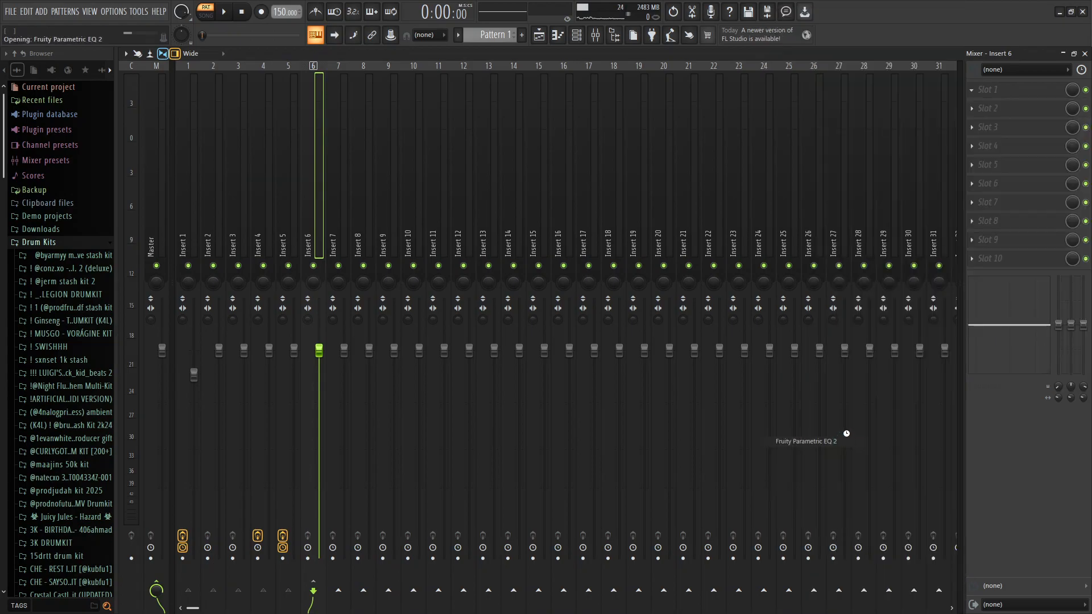
pyautogui.click(569, 196)
pyautogui.click(583, 206)
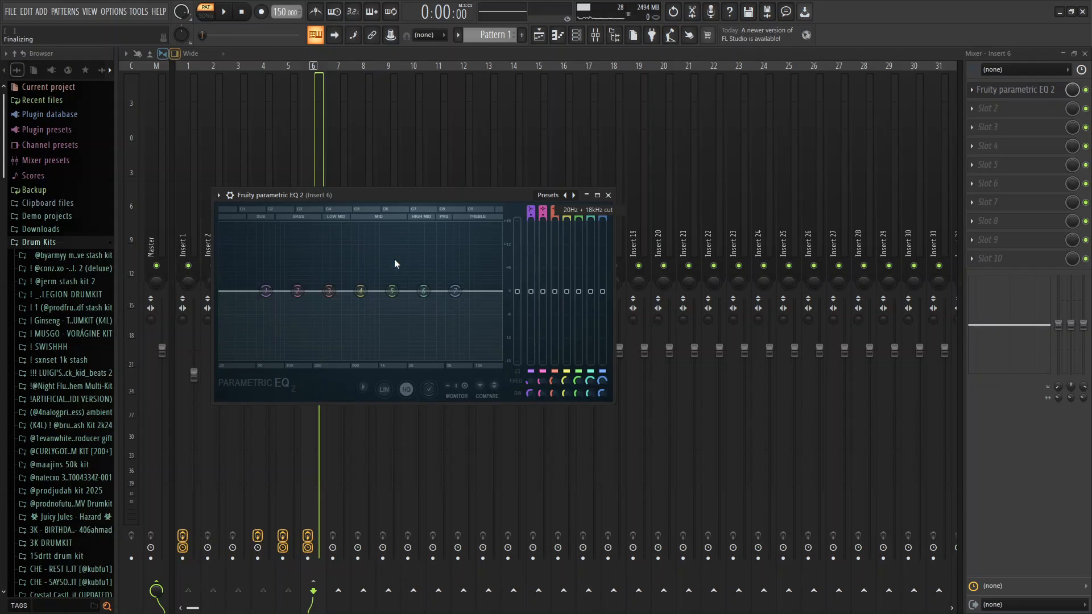
# - Raise the EQ's low-cut band to remove Insert 6's low end, fine-tuning its frequency while the pattern plays
pyautogui.moveTo(246, 292); pyautogui.dragTo(327, 286)
pyautogui.press('space')
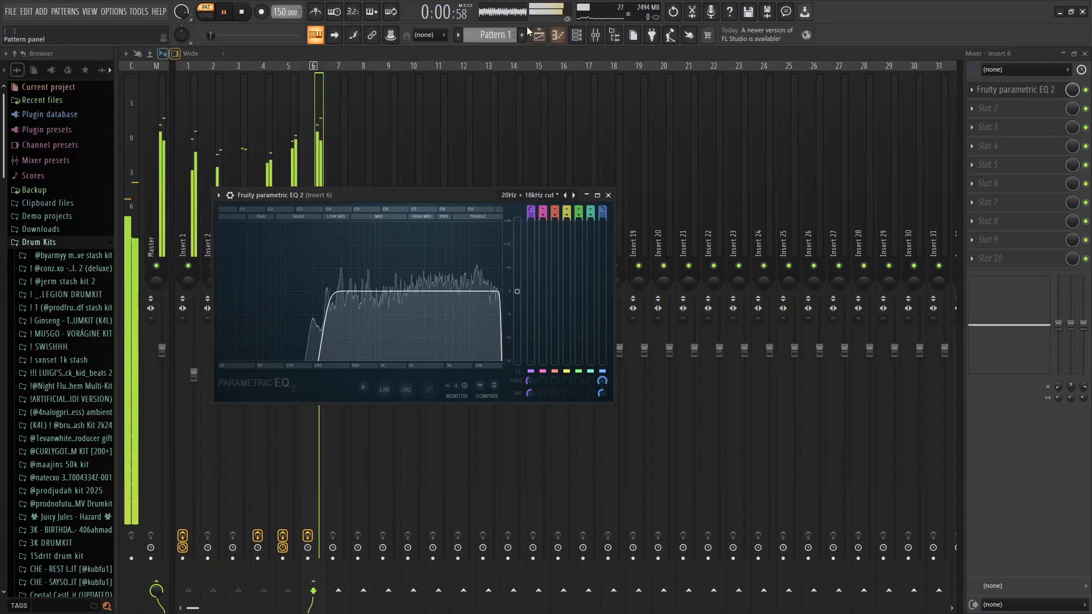
pyautogui.moveTo(327, 292)
pyautogui.mouseDown()
pyautogui.moveTo(221, 293)
pyautogui.moveTo(323, 293)
pyautogui.mouseUp()
pyautogui.press('space')
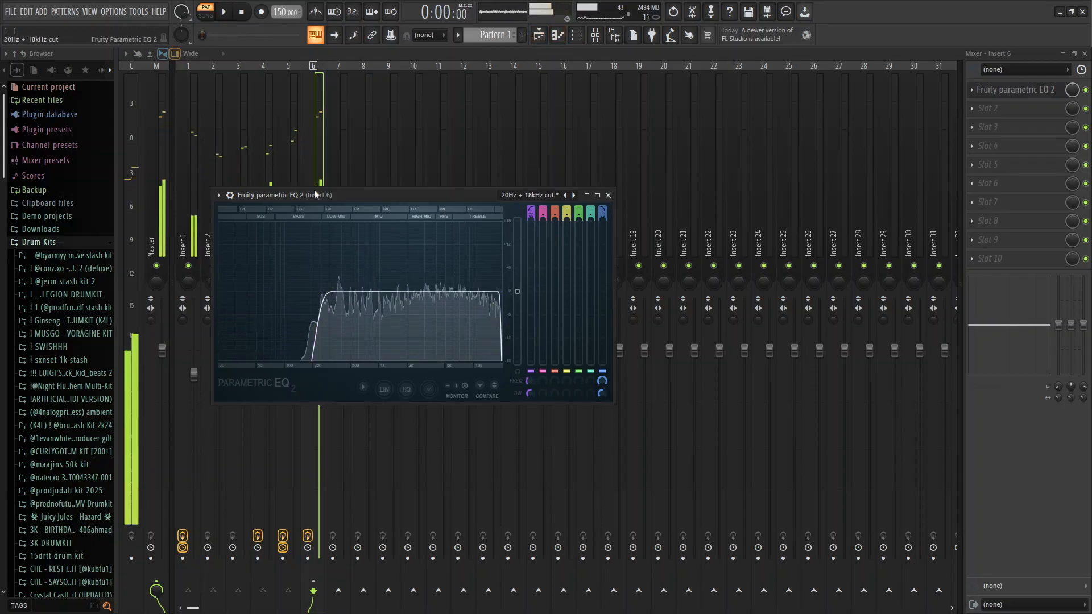
# - Add Gross Beat to Insert 6's second effect slot
pyautogui.click(995, 112)
pyautogui.click(998, 117)
pyautogui.moveTo(996, 122)
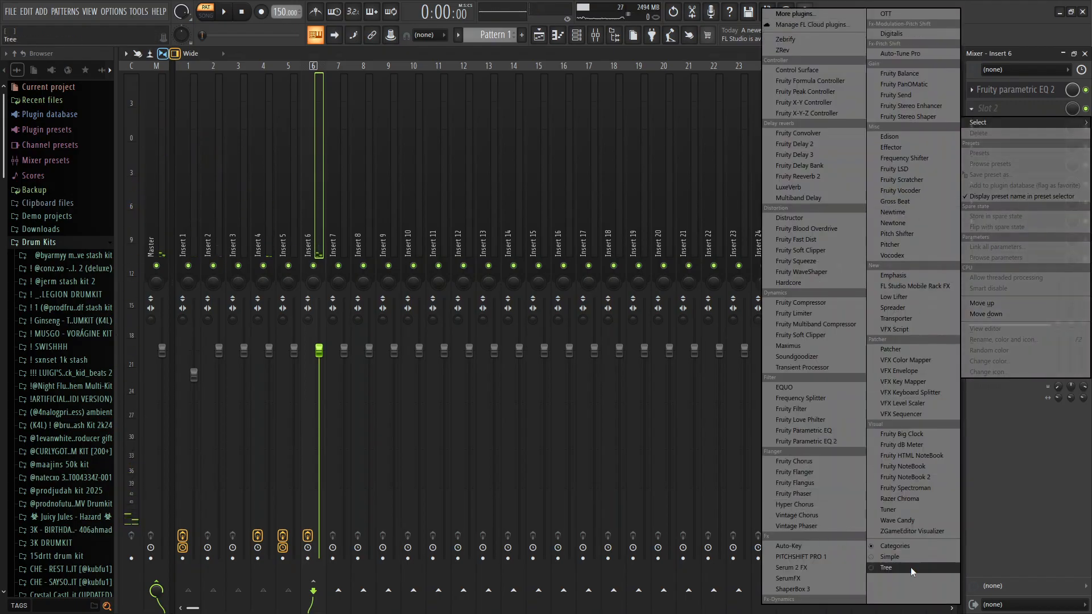
pyautogui.click(900, 202)
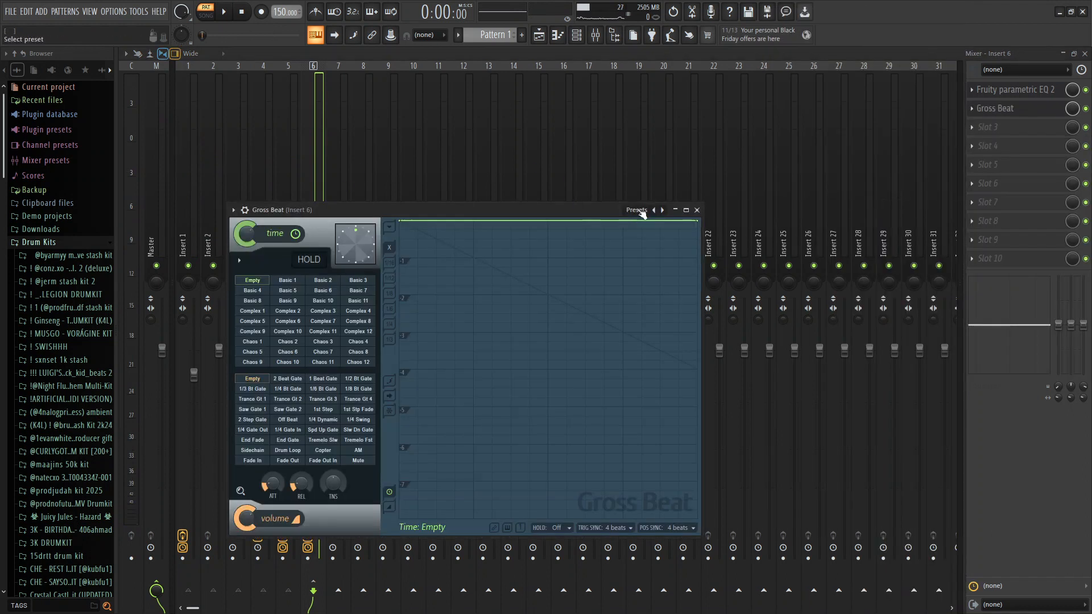
# - Load Gross Beat's Juggling Science preset and select the Returner 2 pattern
pyautogui.click(634, 210)
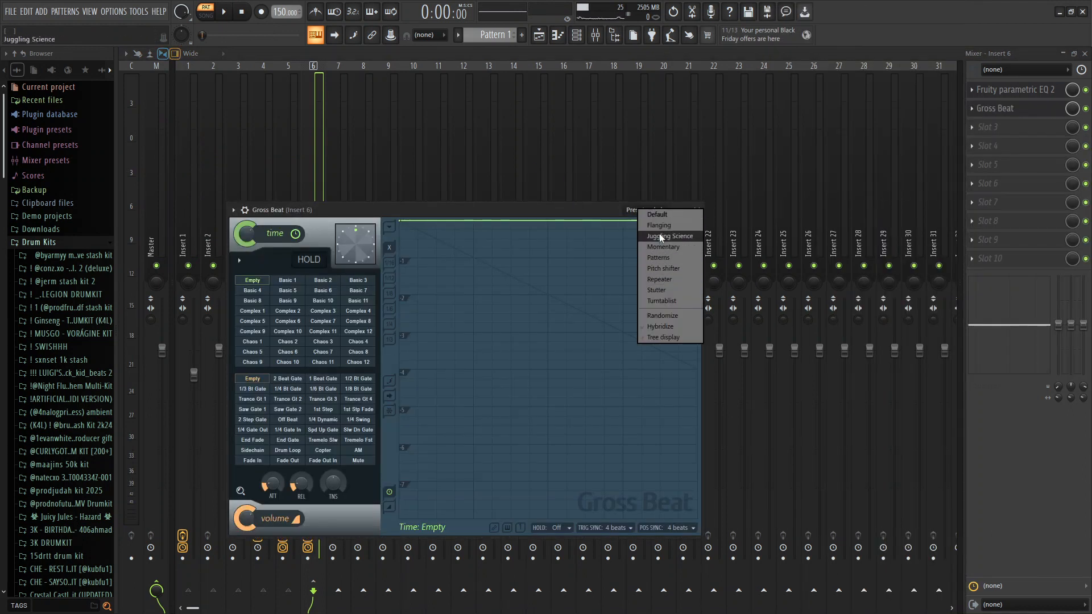
pyautogui.click(660, 238)
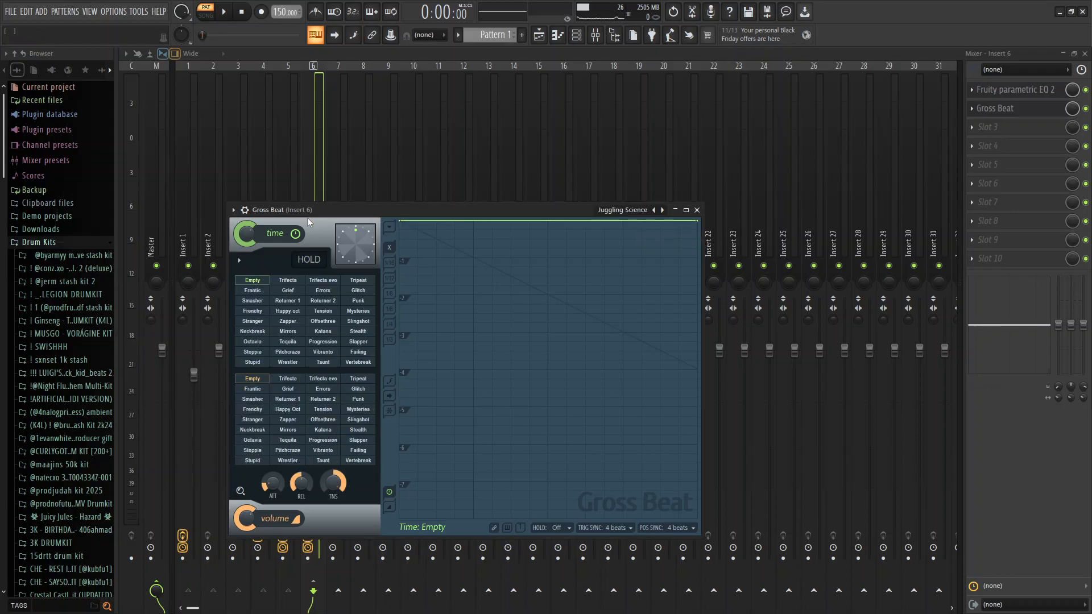
pyautogui.click(324, 300)
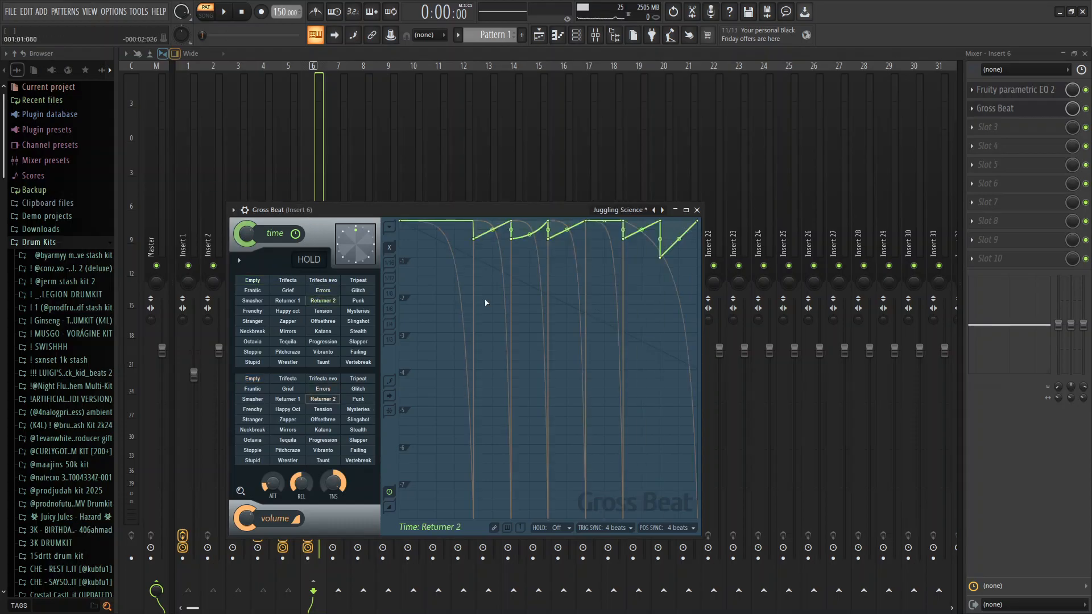
# - Move Gross Beat above the EQ on Insert 6, lower its mix level to about 66%, and play the pattern
pyautogui.scroll(1, 1050, 127)
pyautogui.scroll(2, 1037, 122)
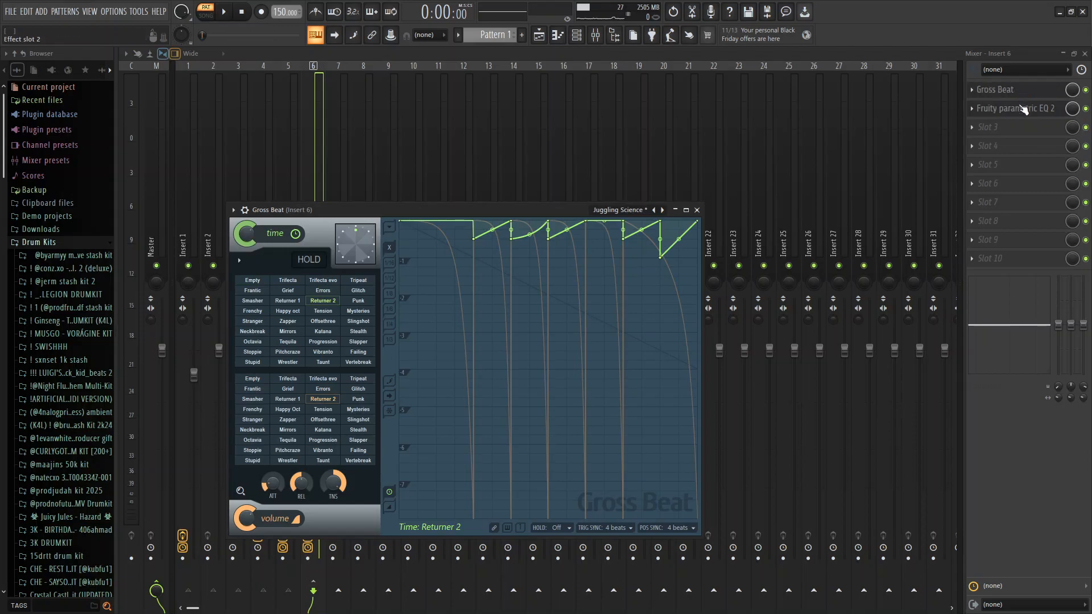
pyautogui.moveTo(1072, 90); pyautogui.dragTo(1072, 99)
pyautogui.press('space')
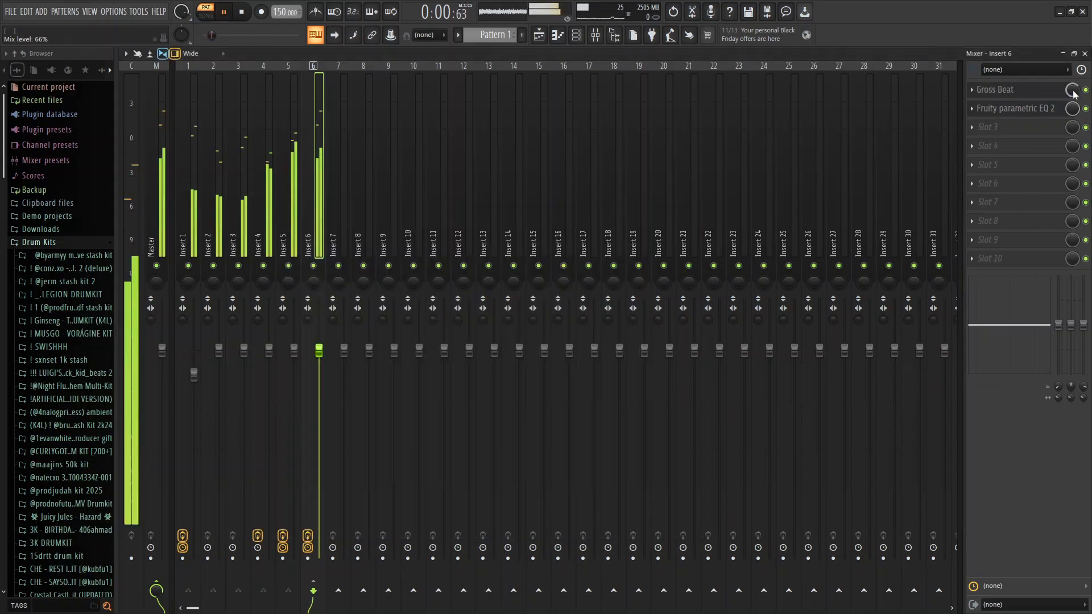
# - Stop playback and quick-render Pattern 1 as an audio clip from the playlist
pyautogui.click(558, 35)
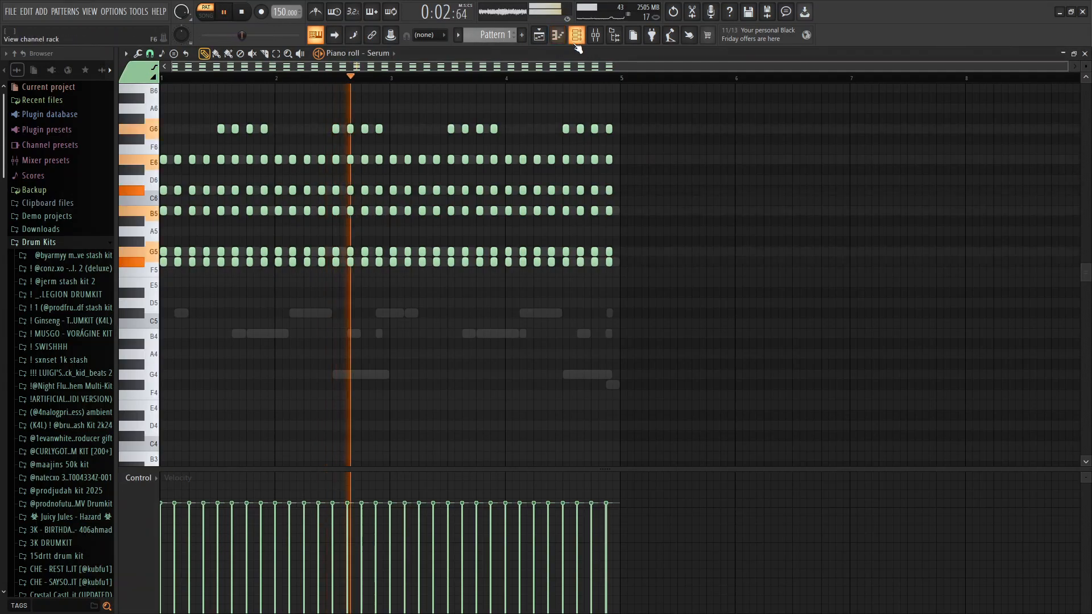
pyautogui.click(539, 35)
pyautogui.press('space')
pyautogui.rightClick(168, 97)
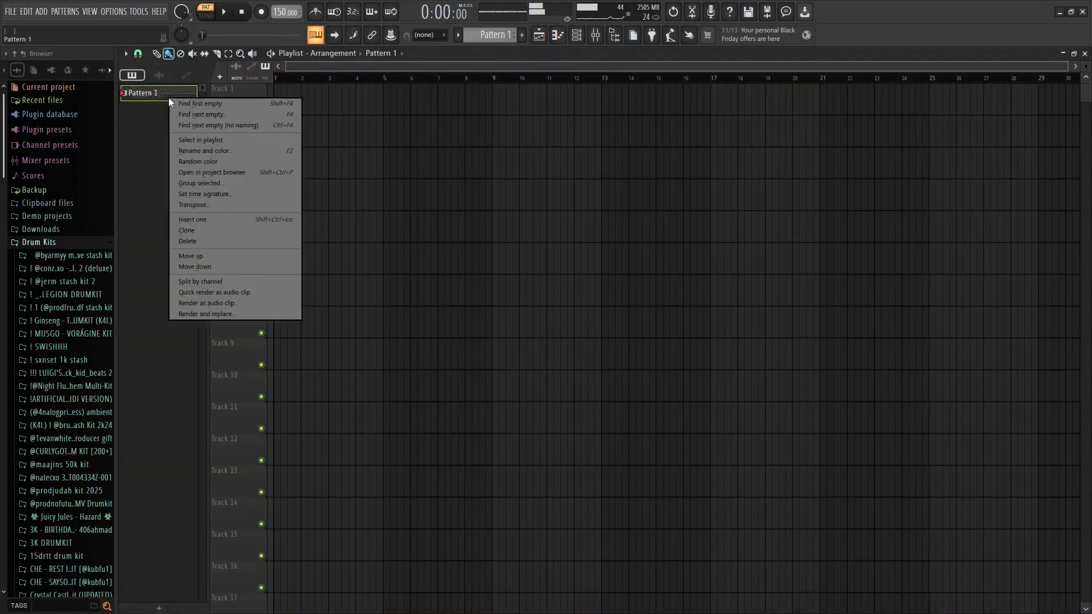
pyautogui.click(222, 256)
pyautogui.rightClick(166, 90)
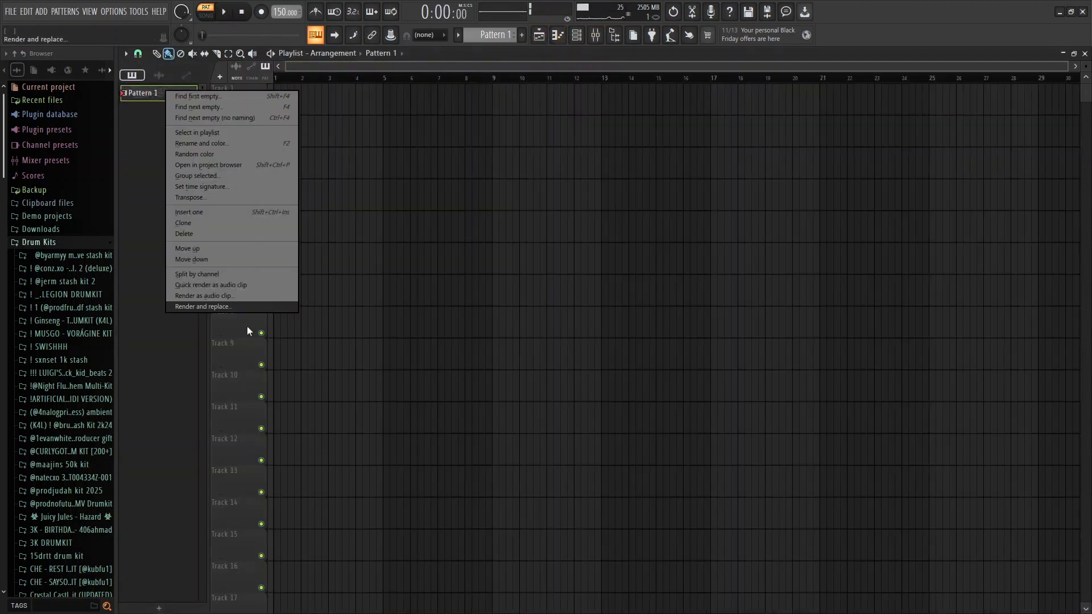
pyautogui.click(237, 287)
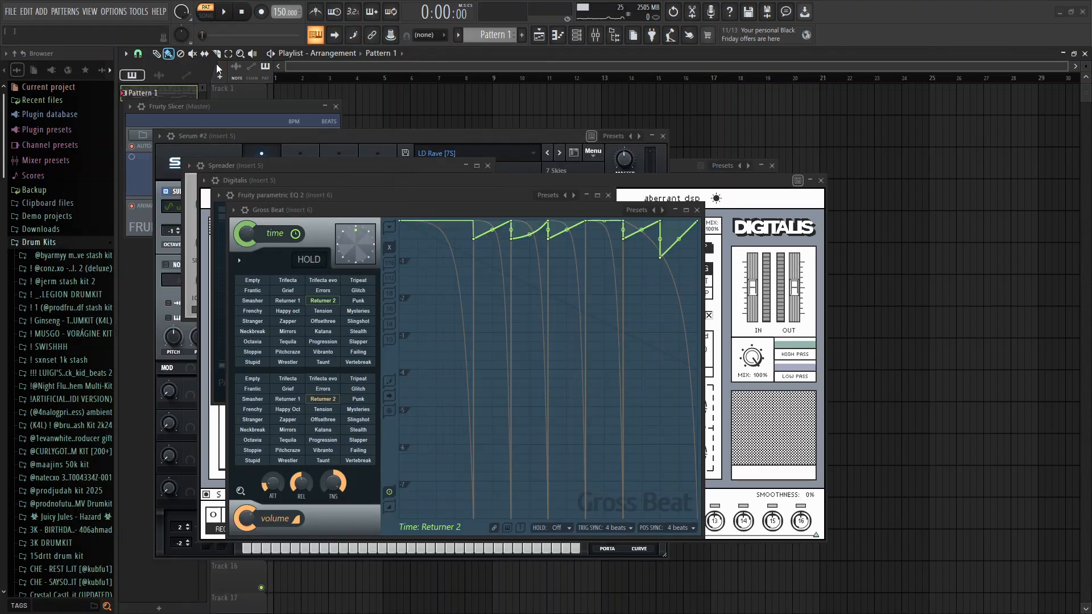
# - Place the rendered Pattern 1 audio clip at bar 1 of the playlist's first track, and remove it
pyautogui.click(486, 111)
pyautogui.rightClick(485, 111)
pyautogui.moveTo(181, 96); pyautogui.dragTo(290, 95)
pyautogui.click(457, 341)
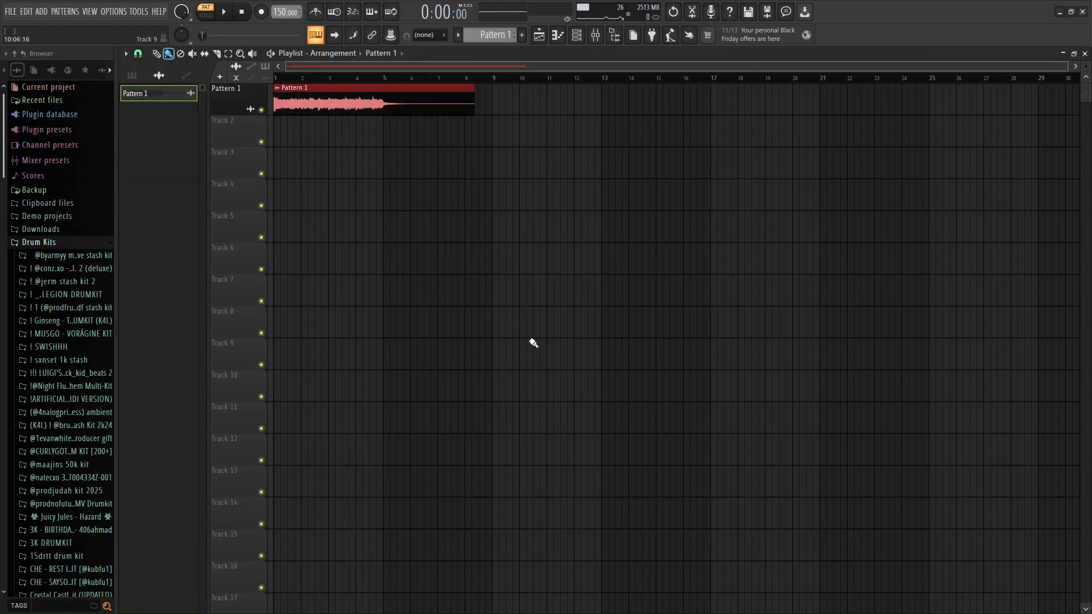
pyautogui.rightClick(298, 86)
# - Place two consecutive Pattern 1 clips at bars 1 and 5 of the first track, and remove both
pyautogui.click(132, 75)
pyautogui.moveTo(162, 94); pyautogui.dragTo(375, 104)
pyautogui.moveTo(389, 105); pyautogui.dragTo(307, 105)
pyautogui.click(391, 107)
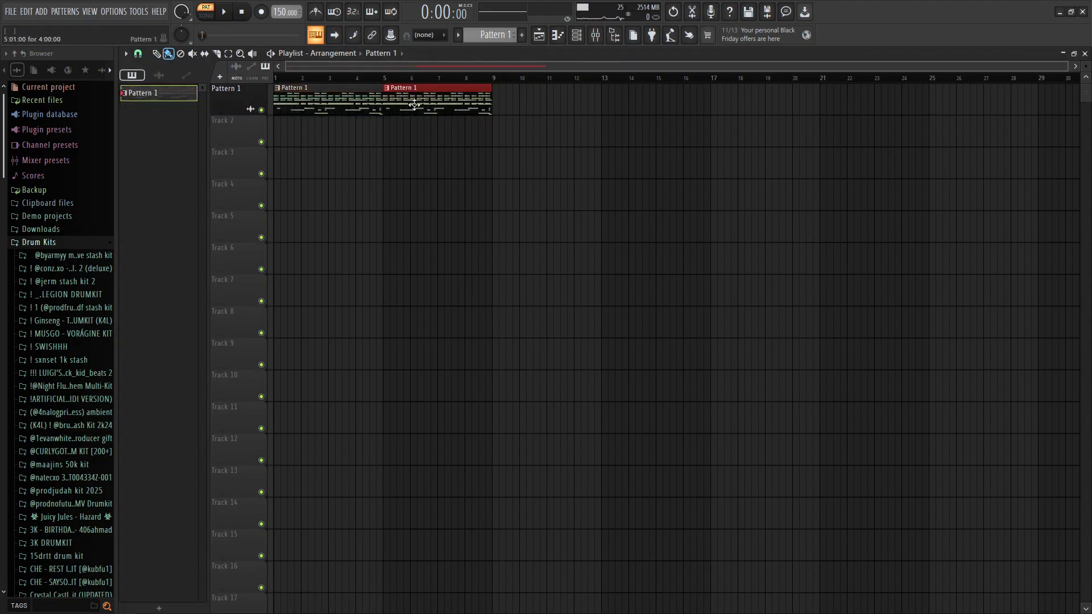
pyautogui.rightClick(235, 108)
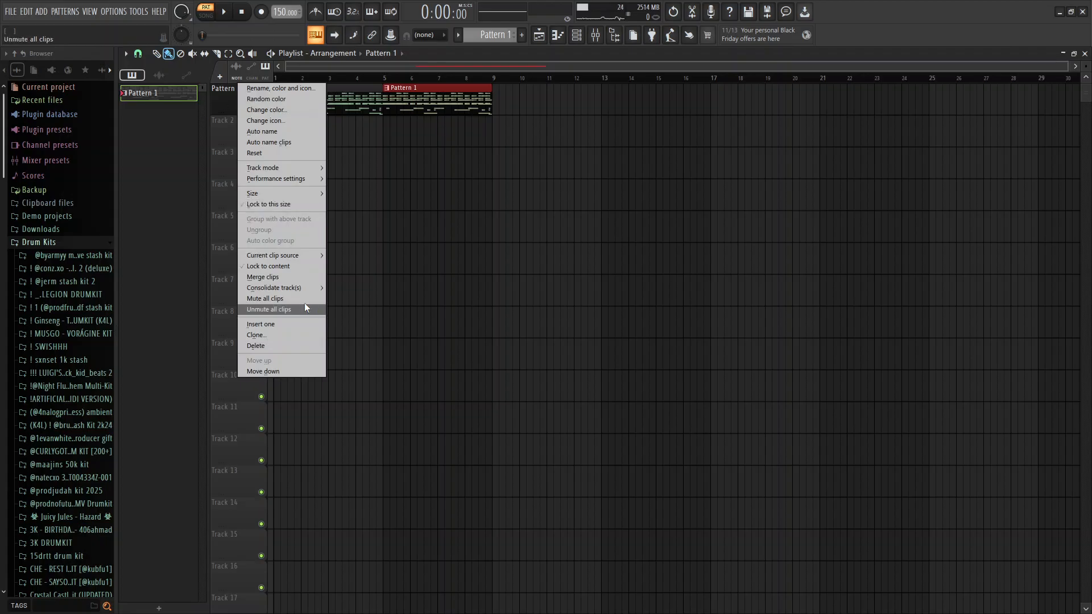
pyautogui.rightClick(165, 96)
pyautogui.rightClick(163, 95)
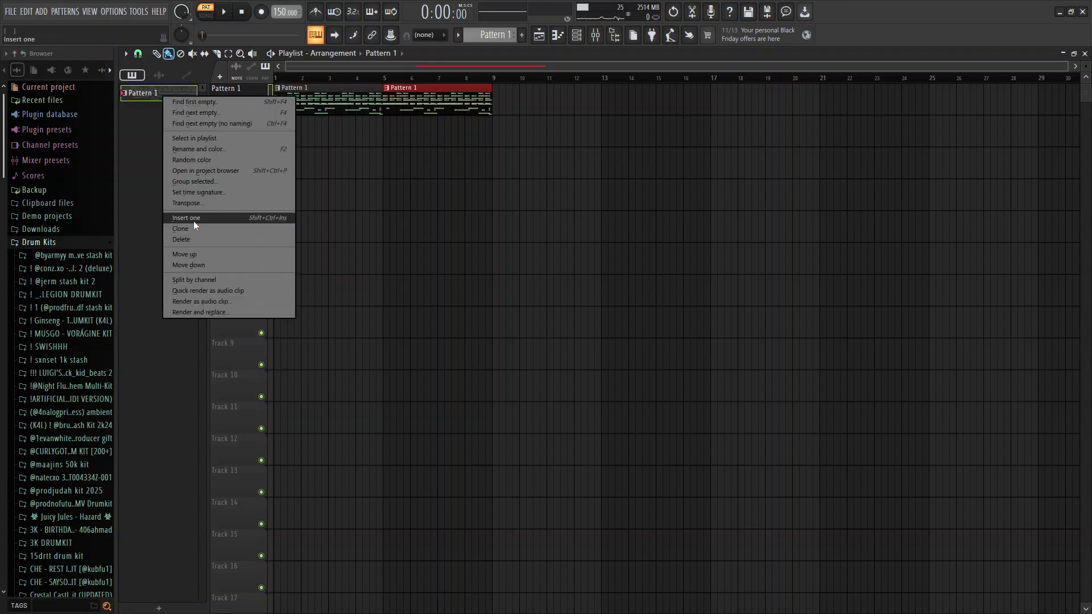
pyautogui.rightClick(377, 105)
pyautogui.rightClick(382, 103)
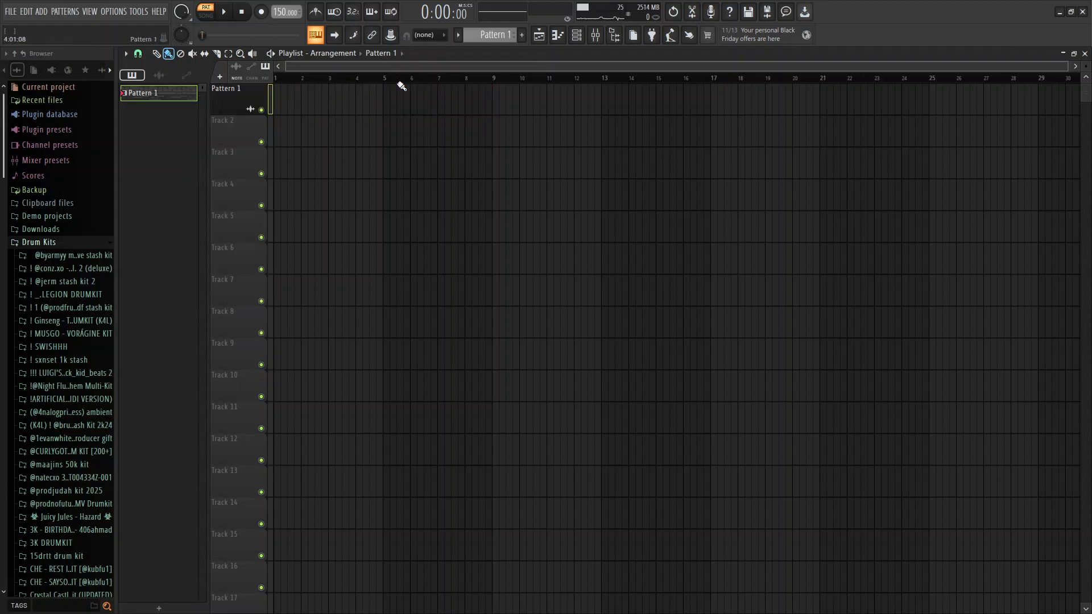
# - Try dropping the rendered Pattern 1 audio into the playlist, and delete that audio clip from the project
pyautogui.click(557, 36)
pyautogui.click(539, 36)
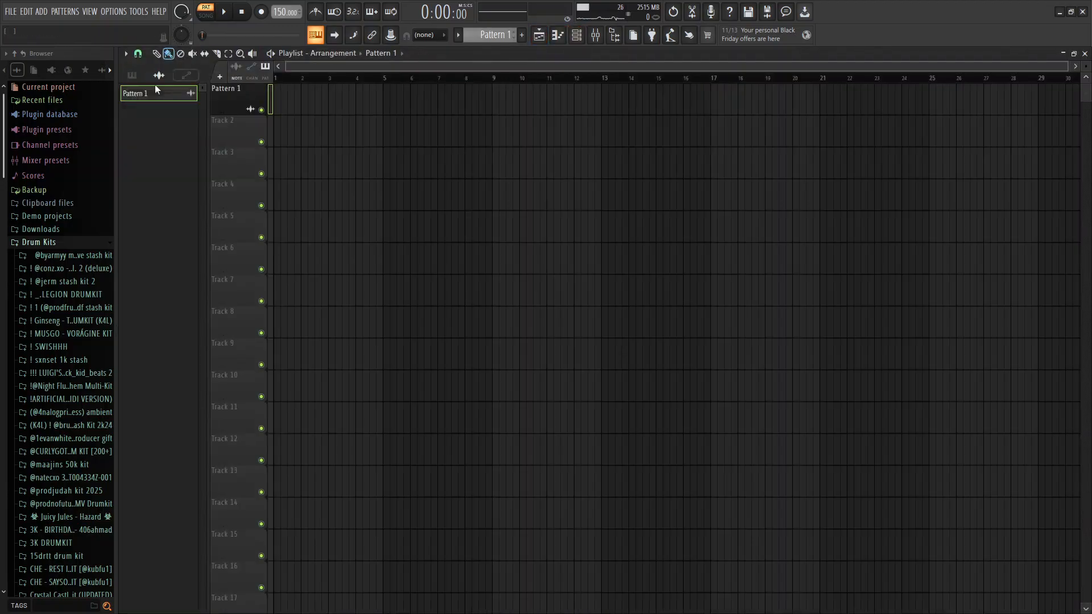
pyautogui.moveTo(149, 94); pyautogui.dragTo(316, 99)
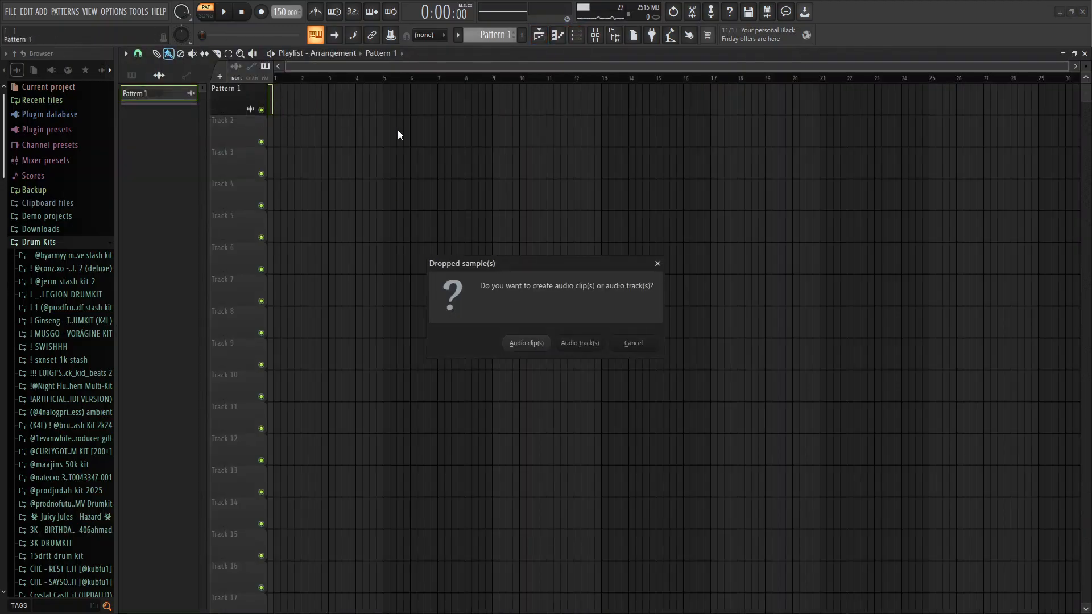
pyautogui.click(466, 343)
pyautogui.rightClick(438, 104)
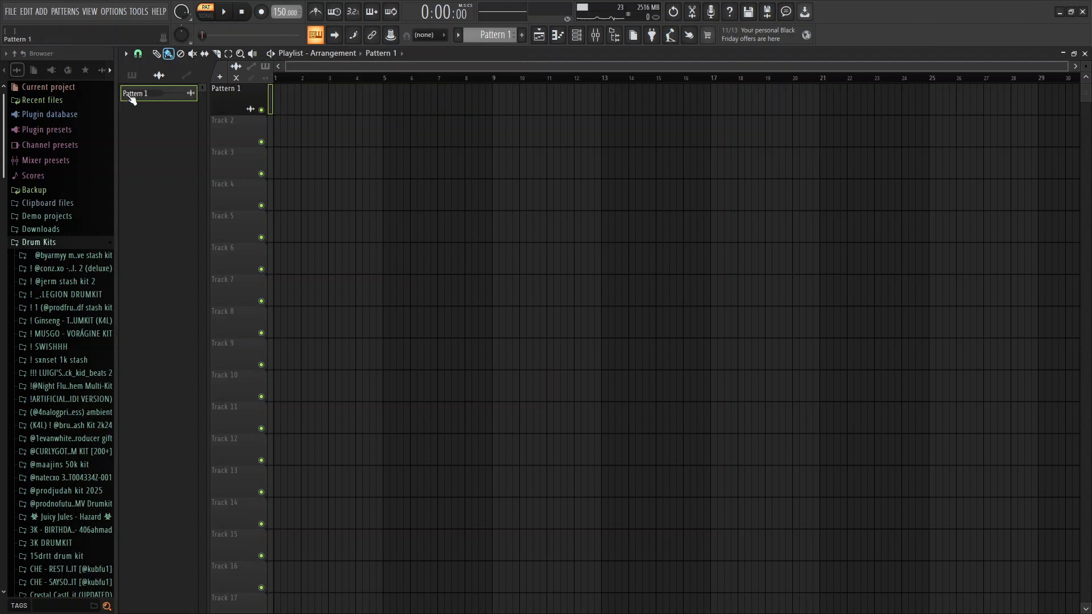
pyautogui.rightClick(129, 94)
pyautogui.click(162, 235)
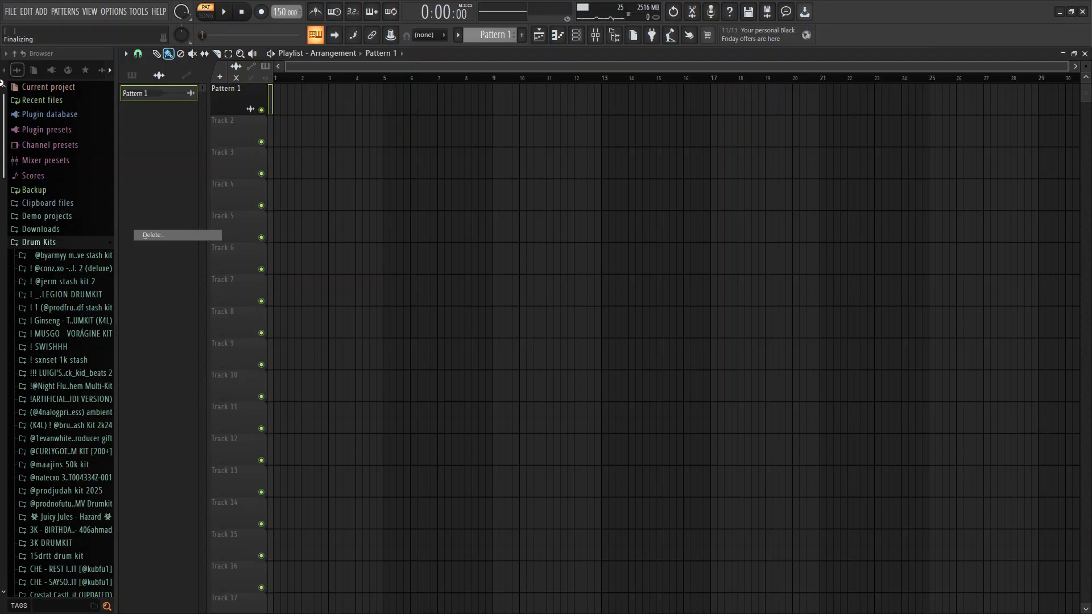
# - Show the channel rack and expand the 8 0 8 folder of the "! sxnset 1k stash" drum kit
pyautogui.scroll(-4, 3, 84)
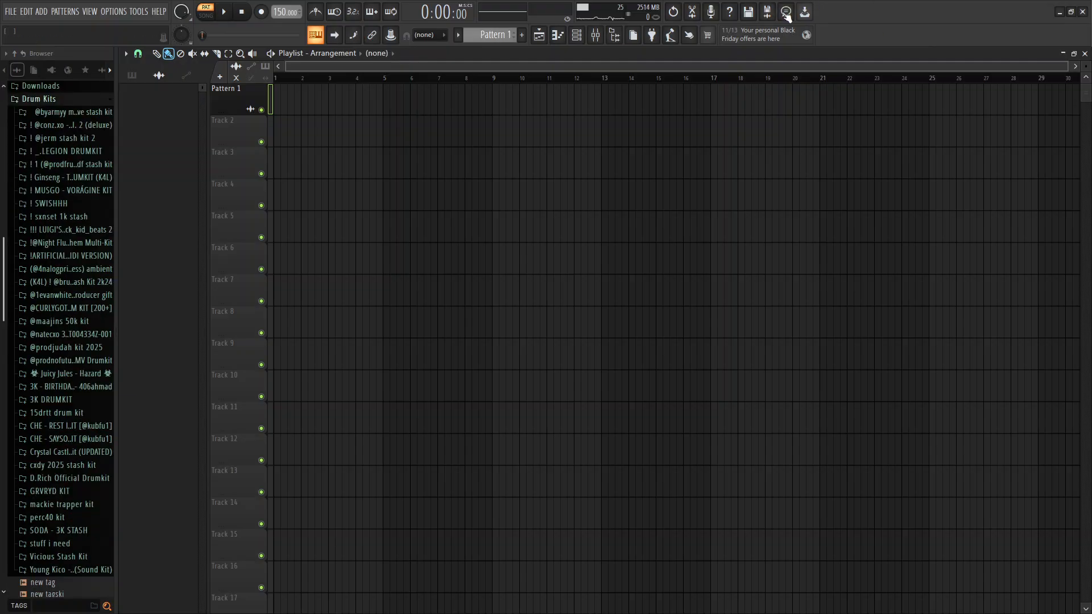
pyautogui.click(577, 34)
pyautogui.click(40, 217)
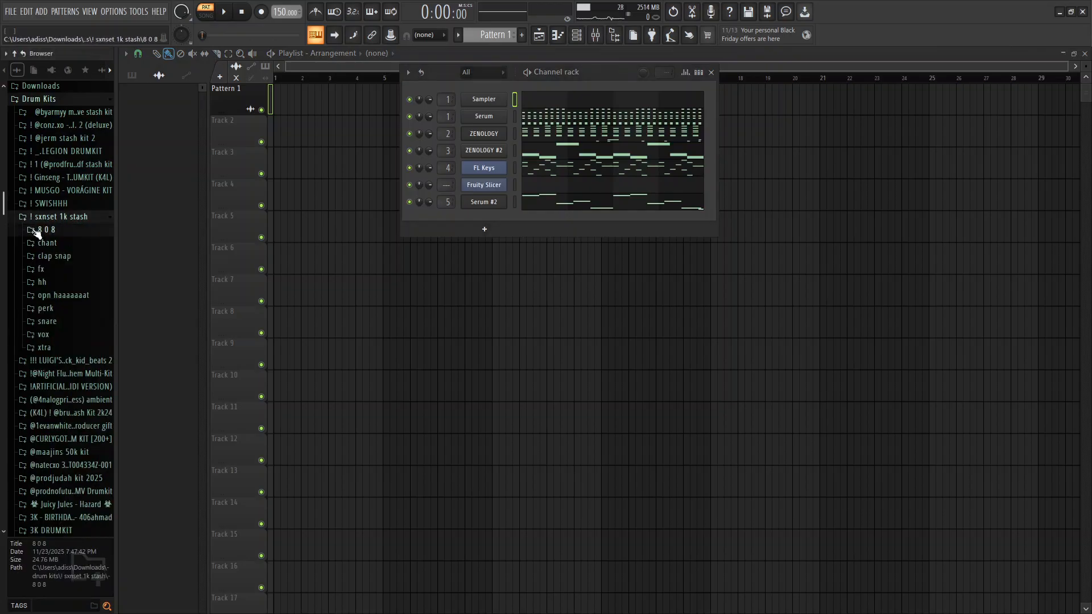
pyautogui.click(35, 231)
# - Audition several 808 samples in the expanded 8 0 8 folder
pyautogui.click(53, 279)
pyautogui.click(55, 291)
pyautogui.click(55, 280)
pyautogui.click(54, 269)
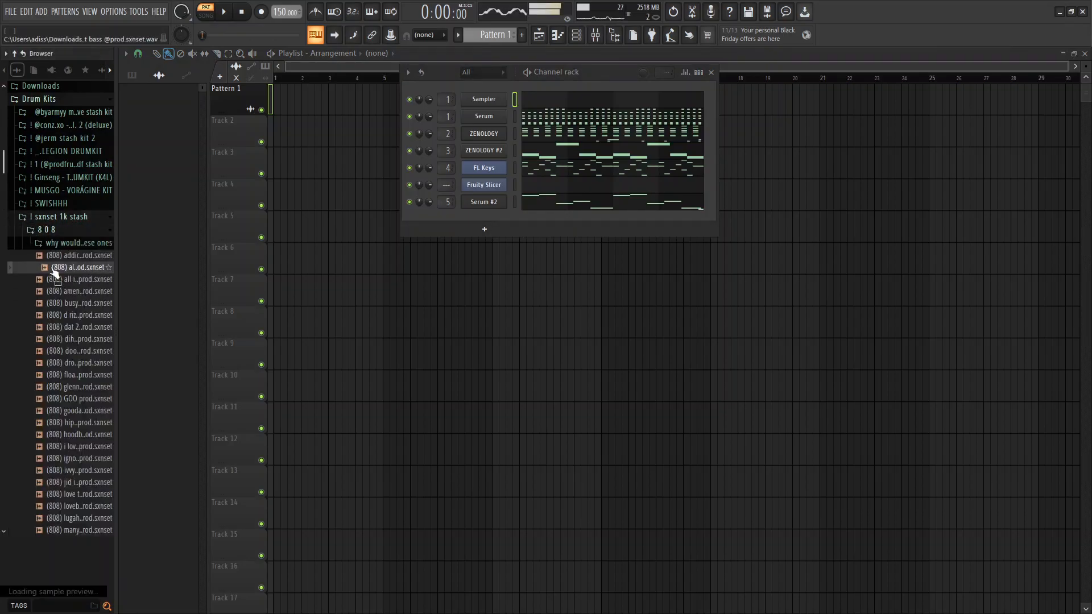
pyautogui.scroll(-4, 76, 287)
pyautogui.click(75, 304)
pyautogui.click(76, 291)
pyautogui.click(77, 304)
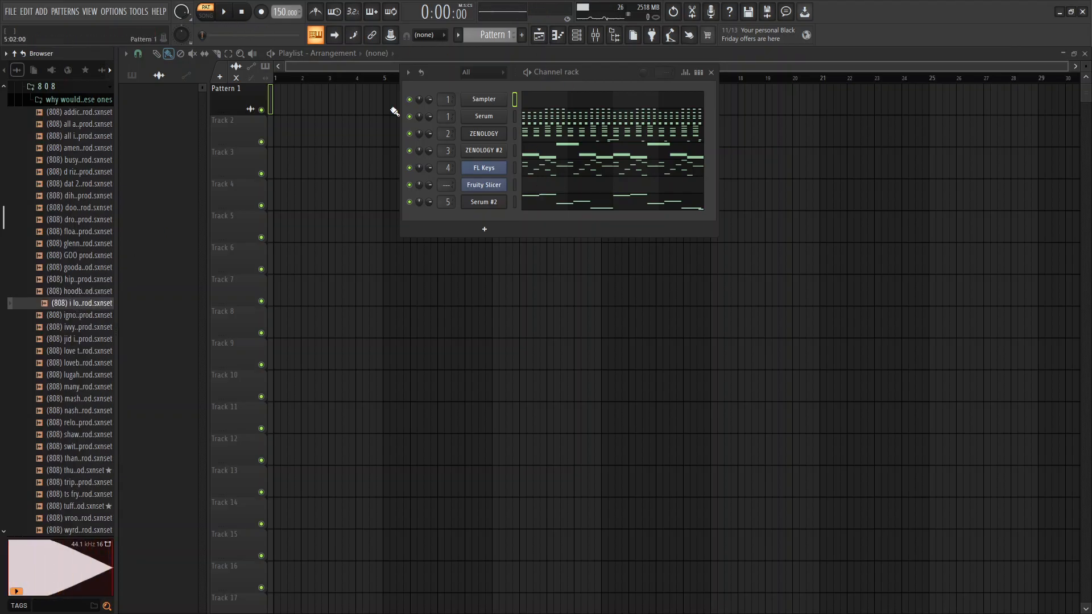
# - Play Pattern 1 and audition more 808 samples from the same folder against the melody
pyautogui.press('space')
pyautogui.click(57, 280)
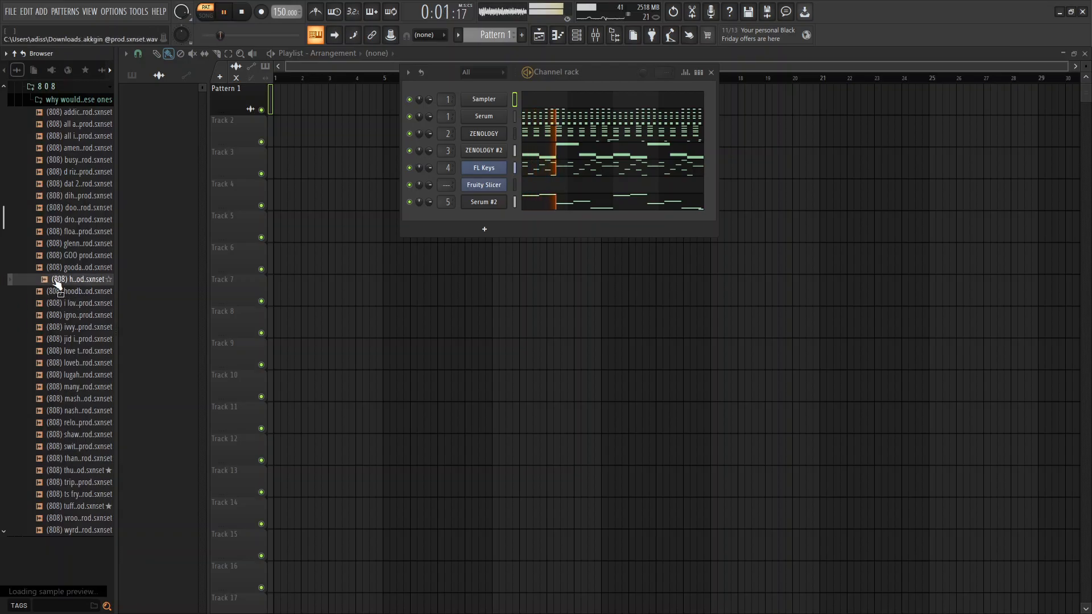
pyautogui.click(60, 174)
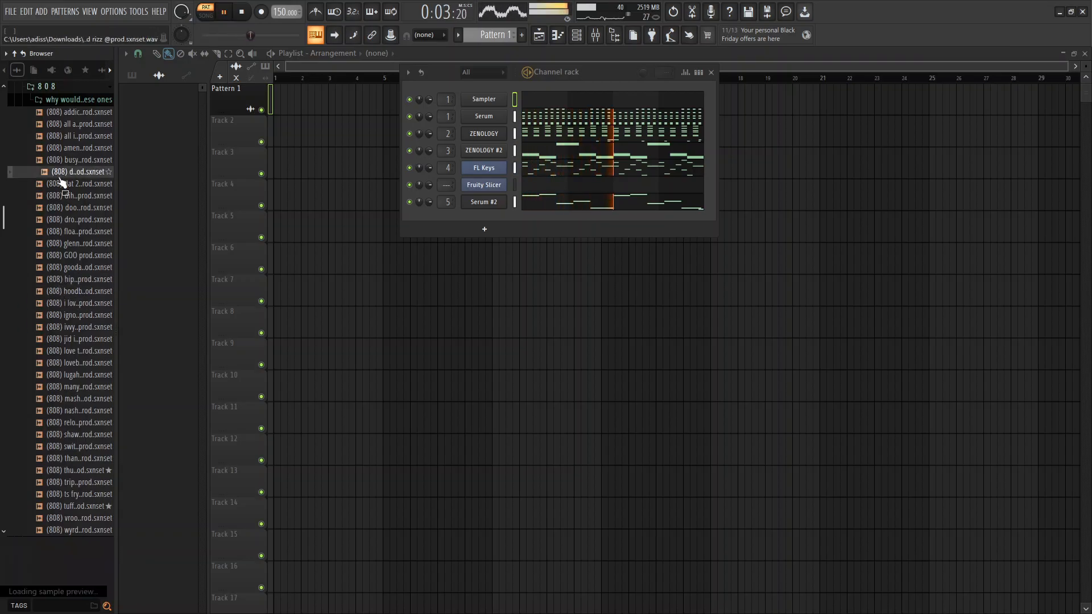
pyautogui.click(64, 200)
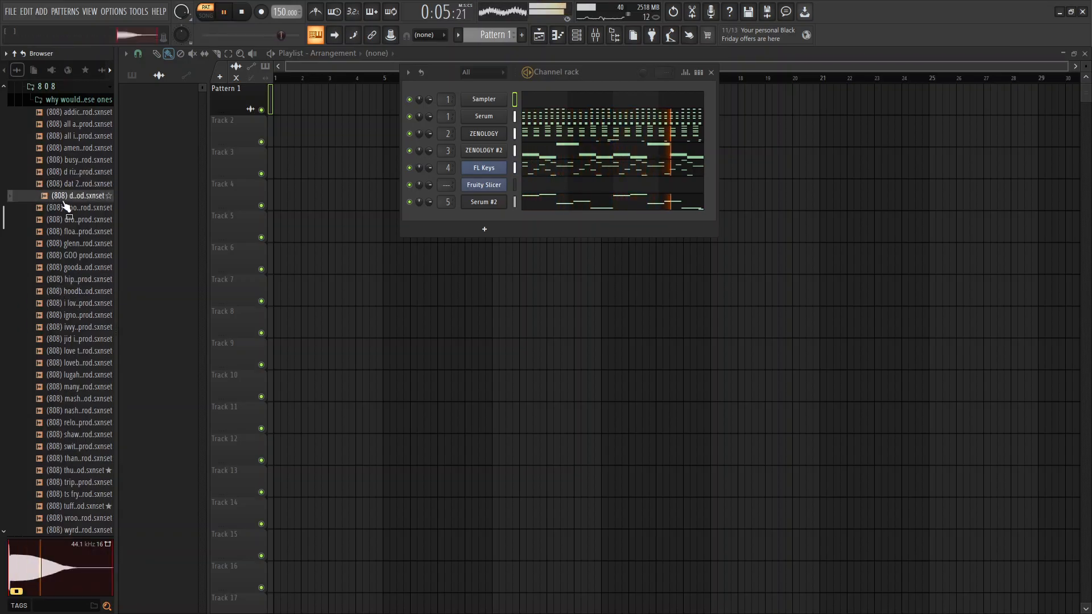
pyautogui.click(70, 224)
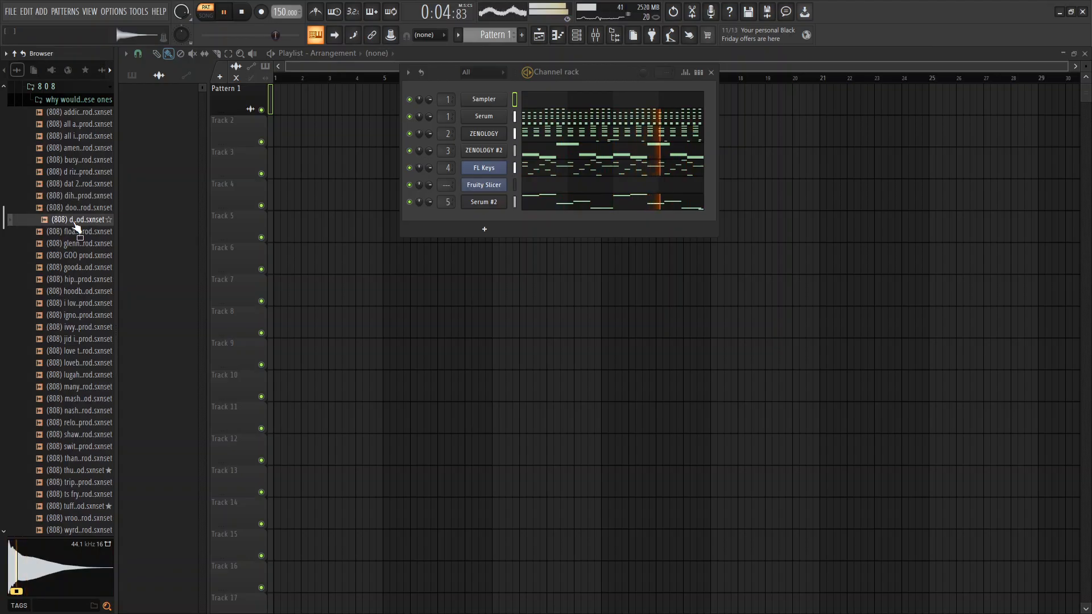
pyautogui.click(57, 116)
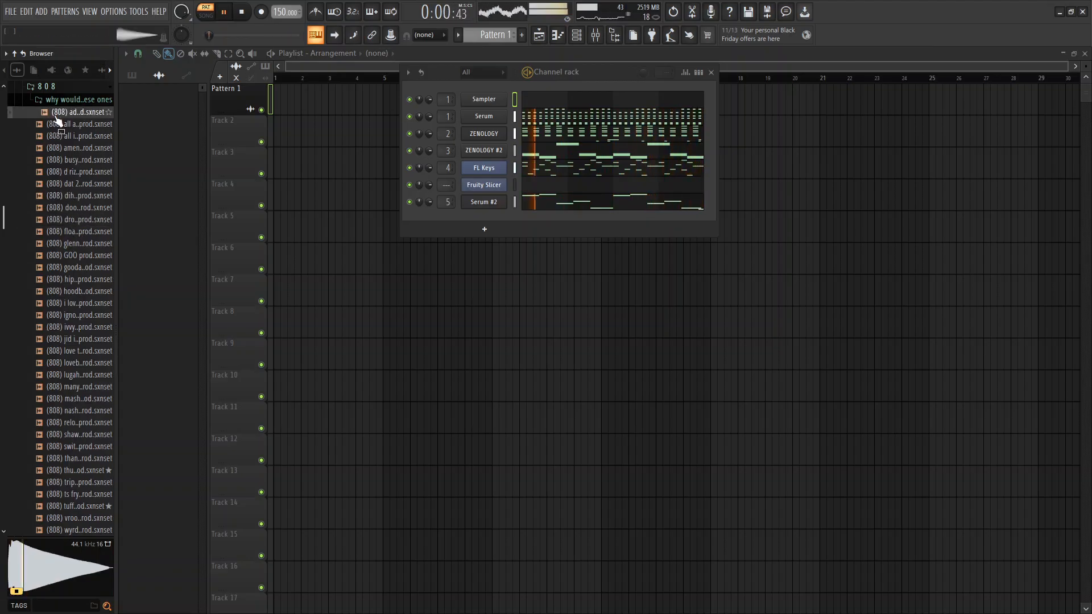
pyautogui.click(60, 125)
pyautogui.click(64, 137)
pyautogui.click(67, 149)
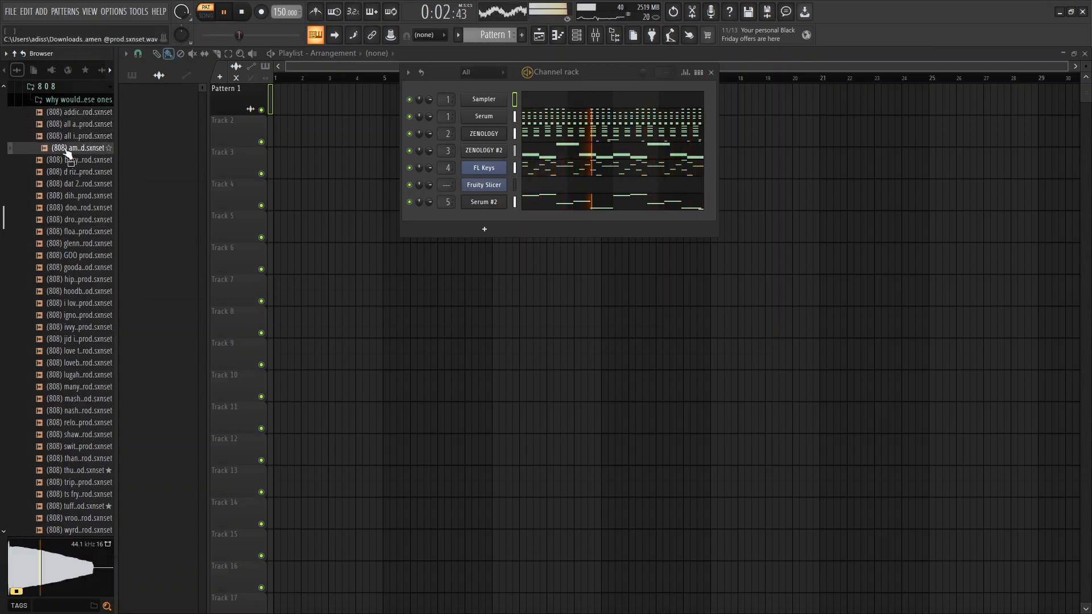
# - Stop playback, add the (808) amen sample as a new channel below Serum #2, and open its settings
pyautogui.press('space')
pyautogui.moveTo(74, 160); pyautogui.dragTo(488, 241)
pyautogui.click(484, 221)
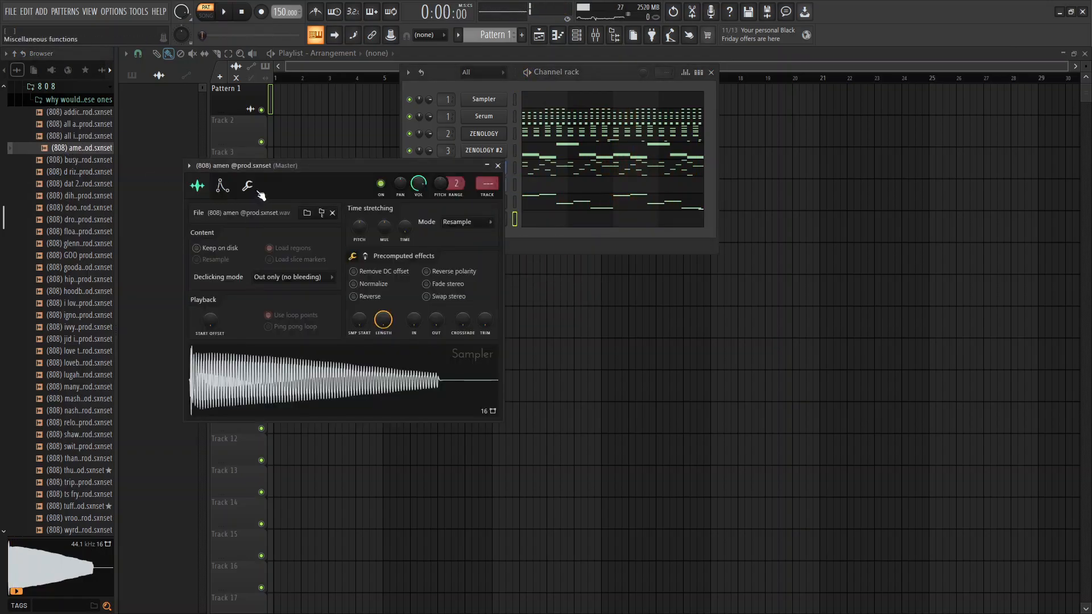
# - Set the 808's volume envelope to full hold with zero attack, decay, sustain and release, and route it to mixer track 8
pyautogui.click(223, 186)
pyautogui.moveTo(224, 299); pyautogui.dragTo(225, 342)
pyautogui.moveTo(243, 299); pyautogui.dragTo(262, 341)
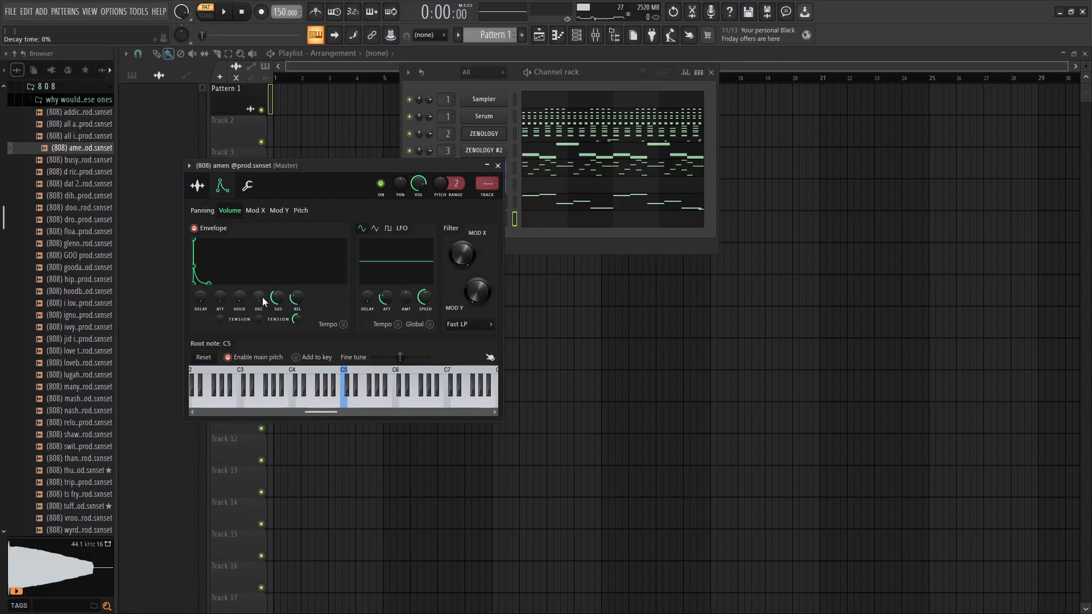
pyautogui.moveTo(283, 297); pyautogui.dragTo(283, 342)
pyautogui.moveTo(292, 296); pyautogui.dragTo(292, 341)
pyautogui.moveTo(240, 295); pyautogui.dragTo(239, 244)
pyautogui.moveTo(472, 189); pyautogui.dragTo(499, 158)
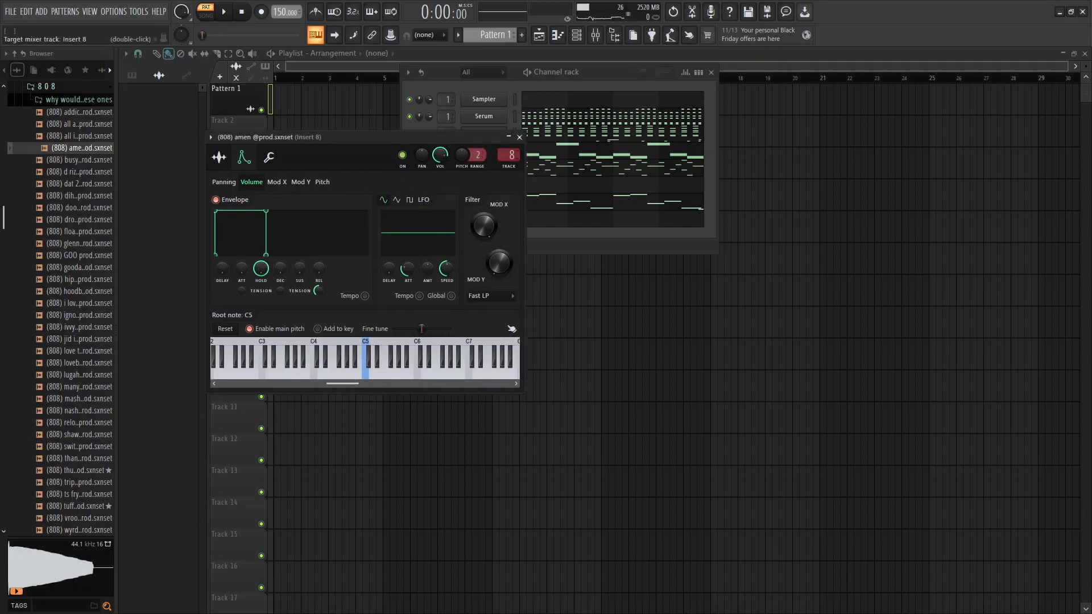
# - Examine the melody's ghost notes in the 808 channel's piano roll with the channel rack closed
pyautogui.click(558, 35)
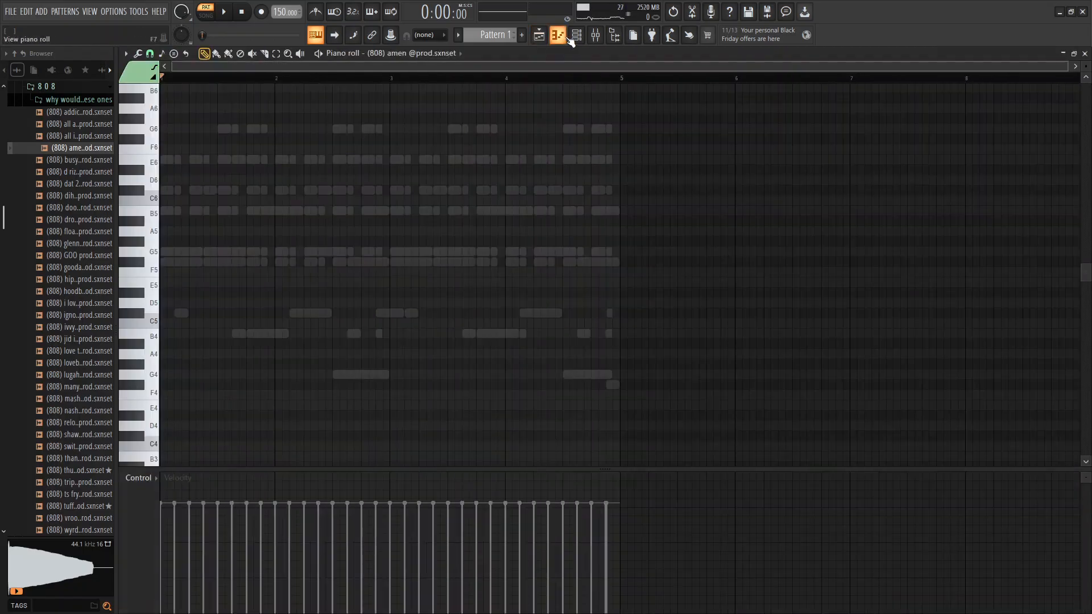
pyautogui.click(572, 38)
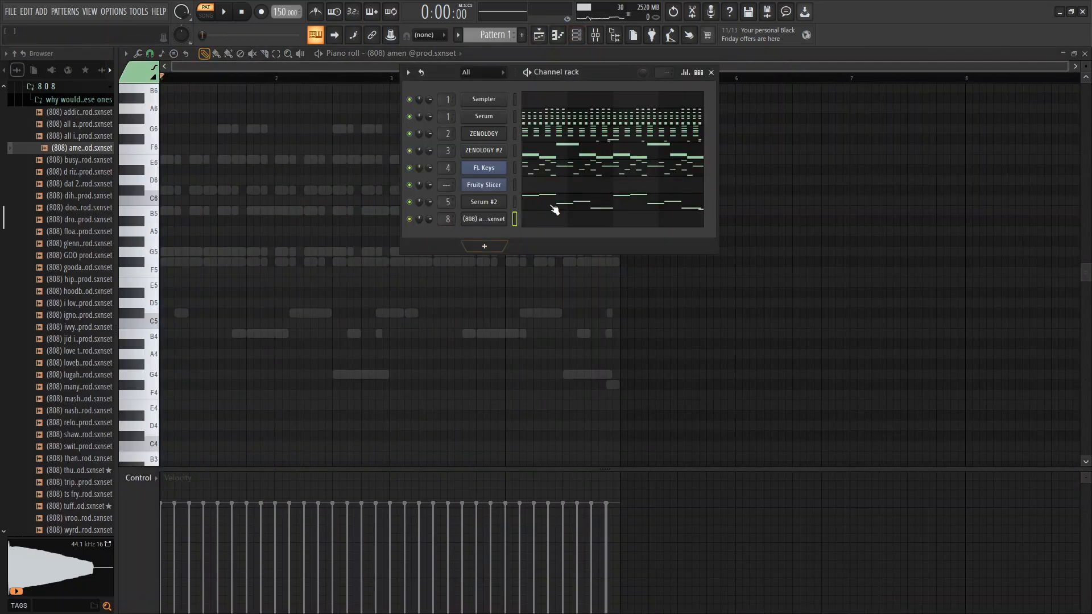
pyautogui.click(711, 73)
pyautogui.scroll(2, 233, 79)
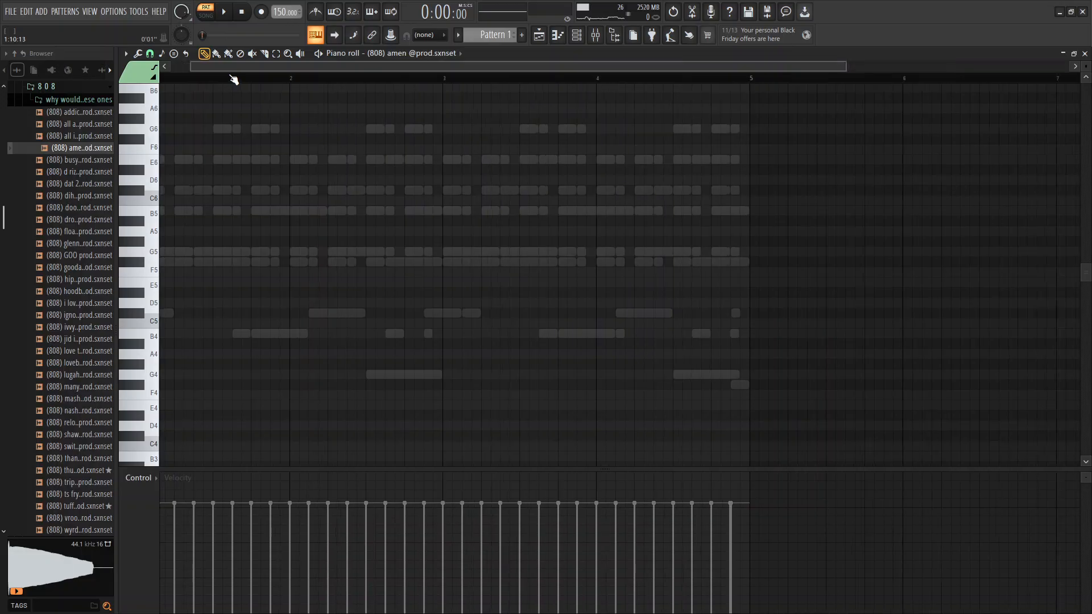
pyautogui.scroll(2, 233, 79)
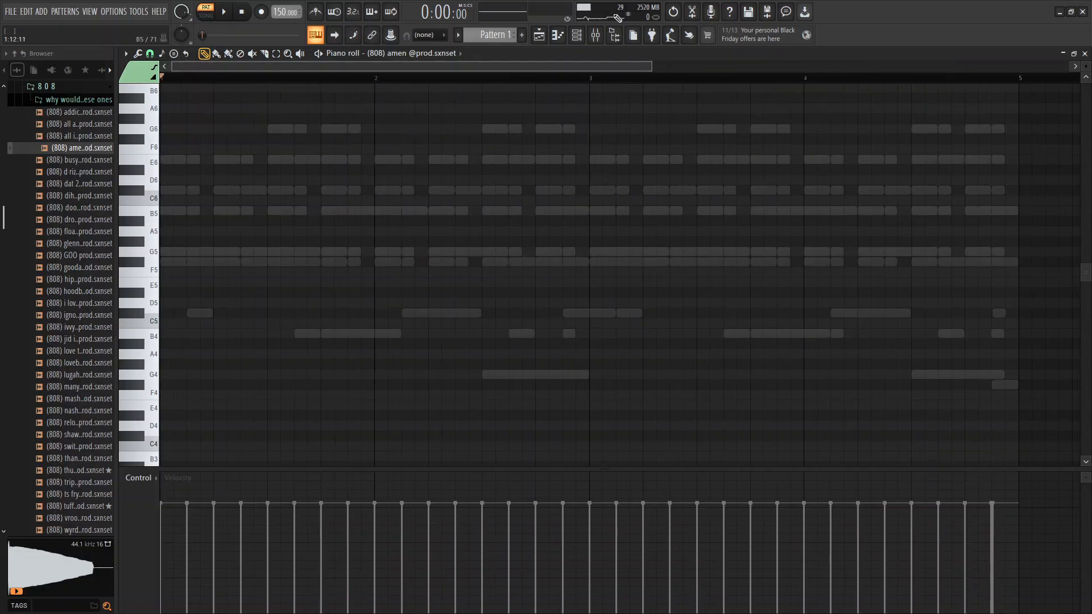
# - Try other attack, decay, sustain and release amounts in the 808's volume envelope
pyautogui.click(562, 33)
pyautogui.click(577, 34)
pyautogui.click(483, 220)
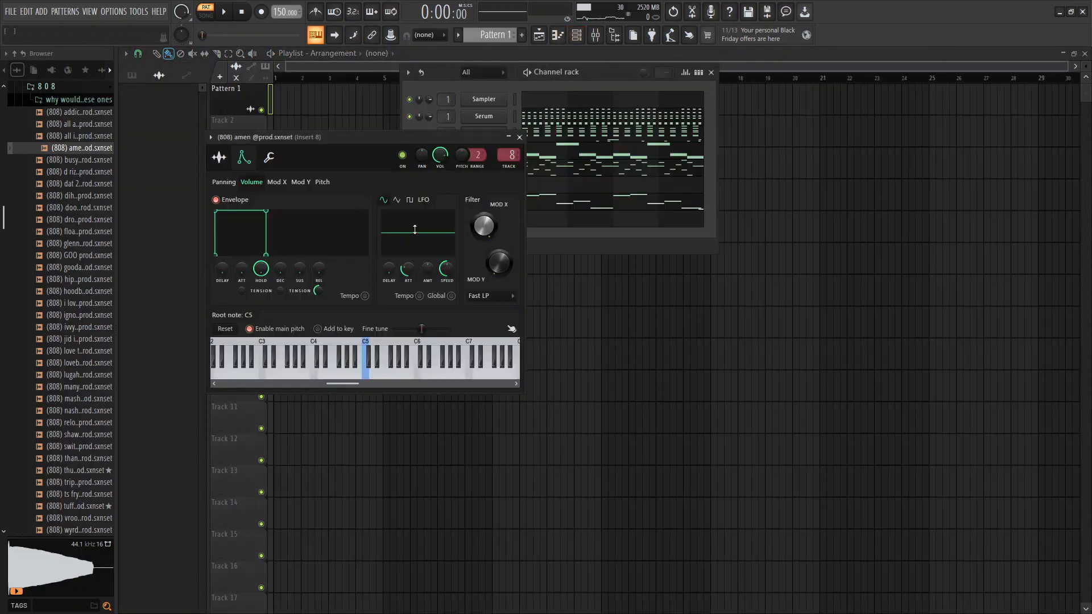
pyautogui.click(221, 159)
pyautogui.click(246, 159)
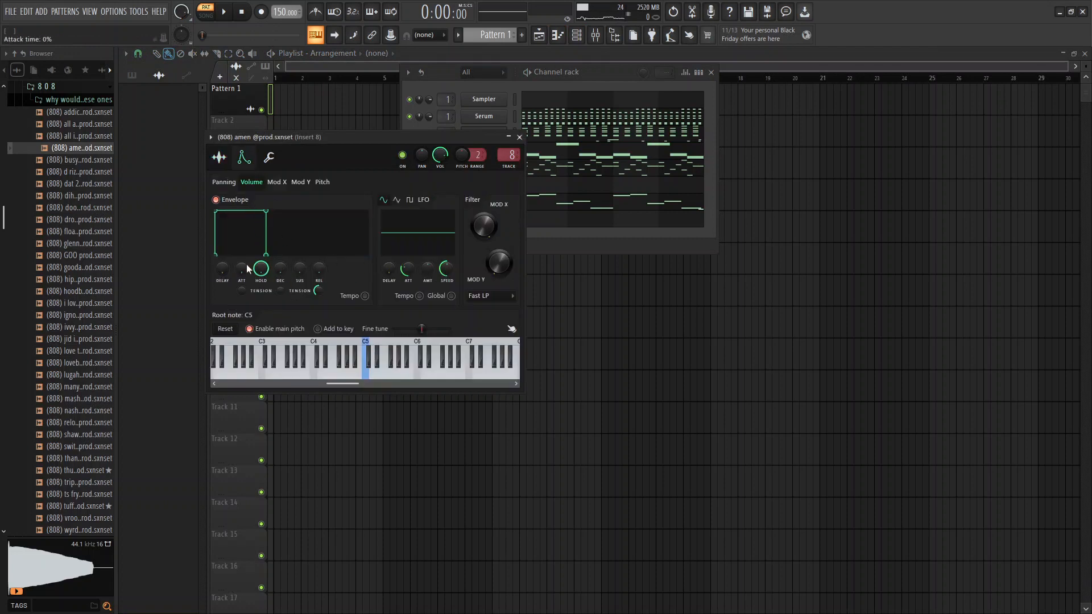
pyautogui.moveTo(245, 275); pyautogui.dragTo(245, 245)
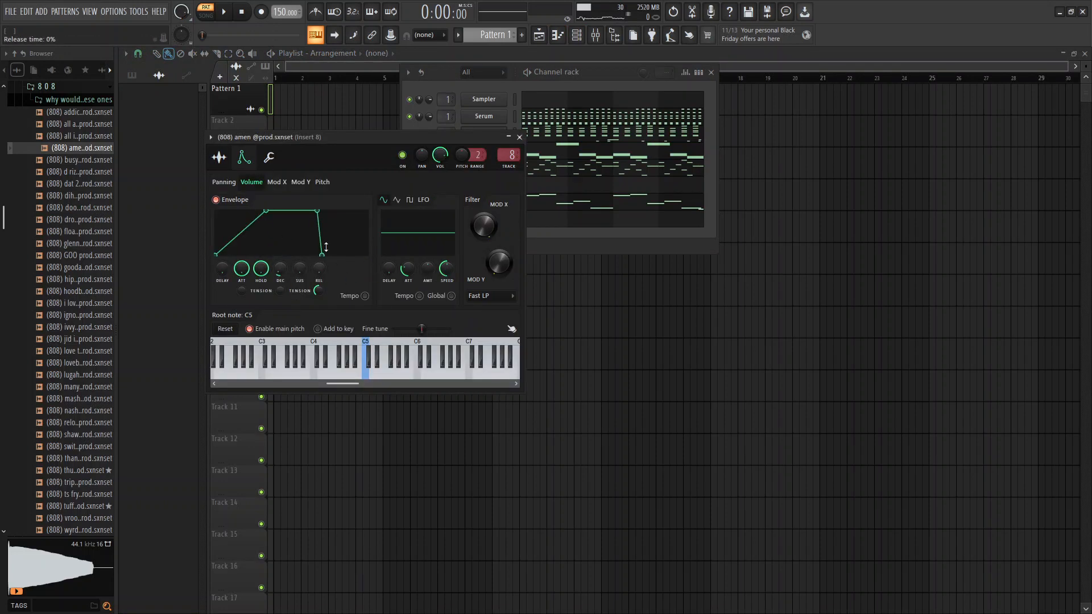
pyautogui.moveTo(299, 277); pyautogui.dragTo(302, 274)
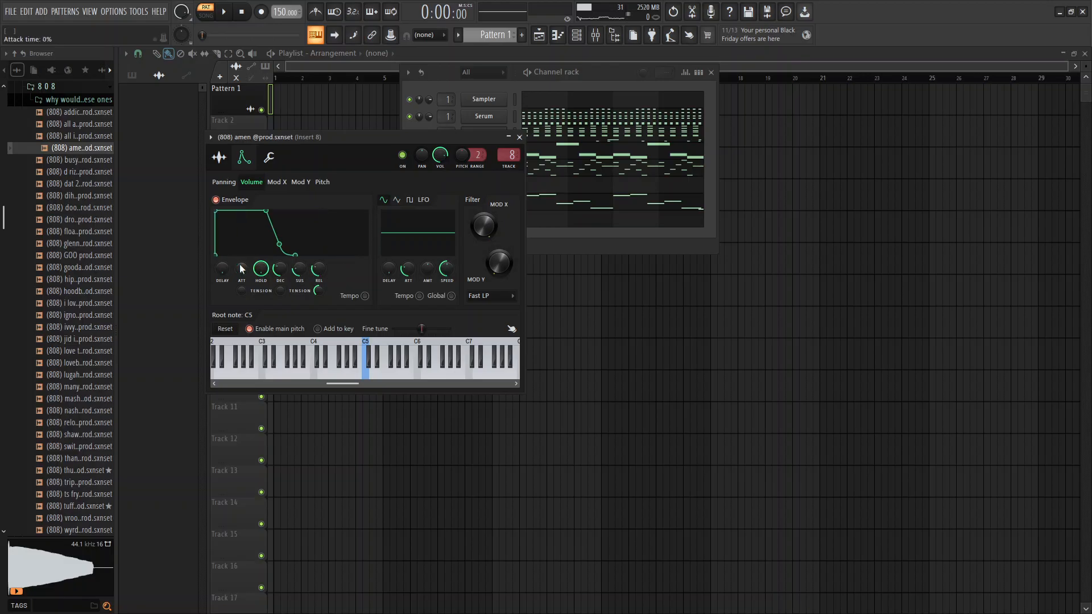
pyautogui.moveTo(281, 270); pyautogui.dragTo(300, 285)
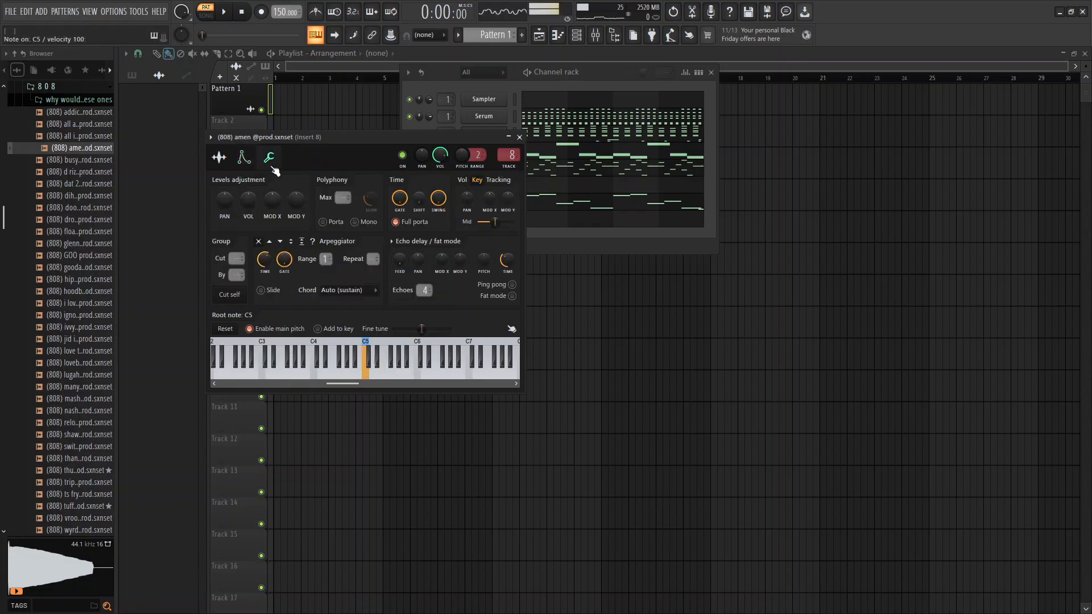
pyautogui.click(219, 158)
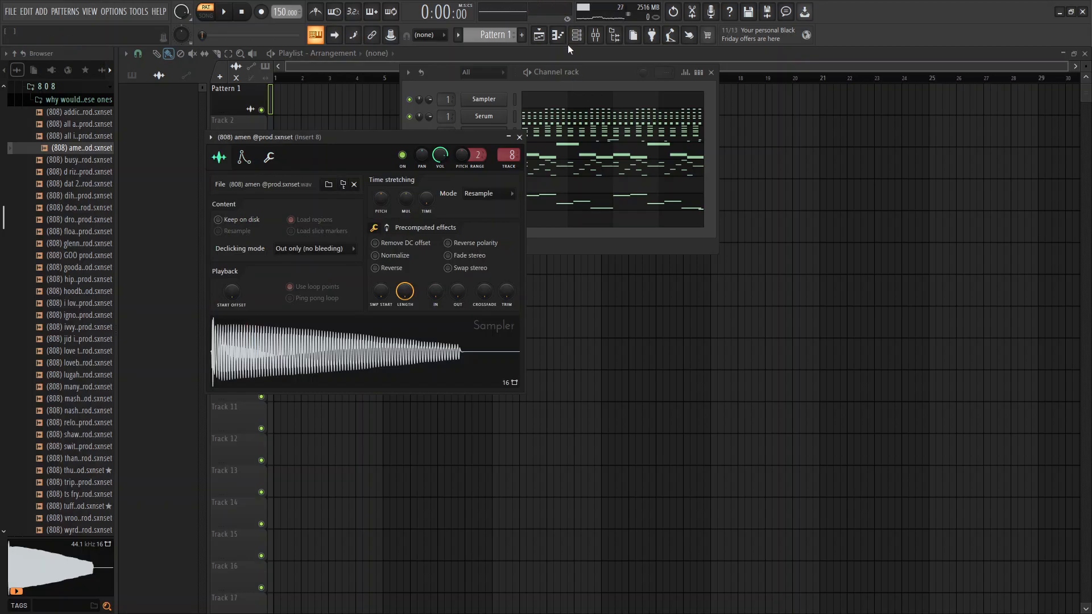
pyautogui.click(244, 157)
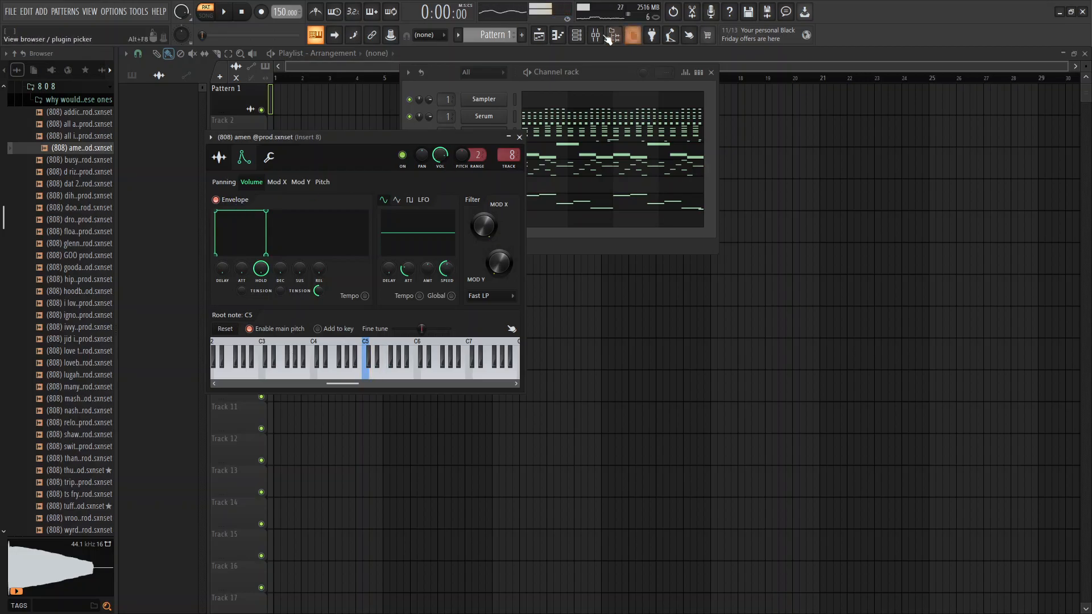
# - Place an F#5 note at the start of bar 1 in the 808's piano roll
pyautogui.click(558, 107)
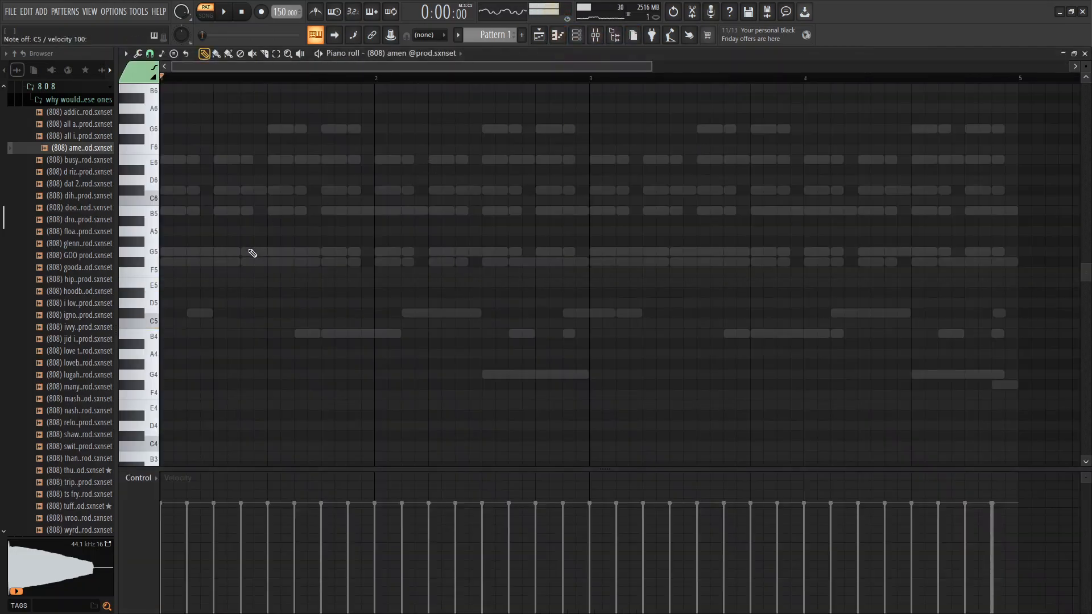
pyautogui.click(178, 273)
pyautogui.rightClick(178, 272)
pyautogui.click(185, 261)
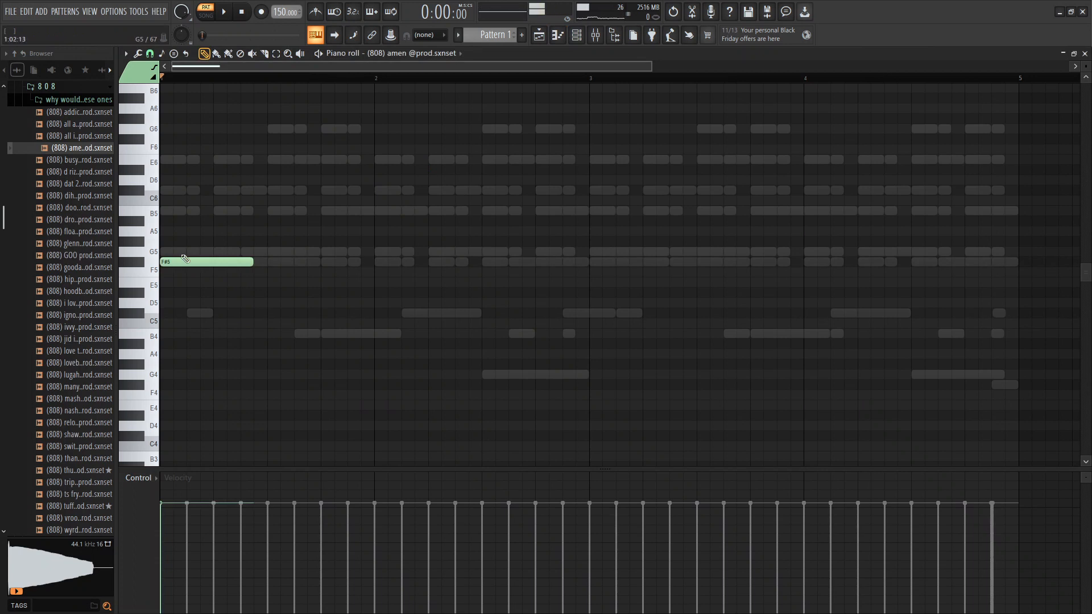
# - Shorten the opening F#5, place a G5 of equal length directly after it, and start playback
pyautogui.click(580, 36)
pyautogui.rightClick(495, 220)
pyautogui.click(524, 301)
pyautogui.click(296, 222)
pyautogui.rightClick(308, 221)
pyautogui.click(243, 251)
pyautogui.press('space')
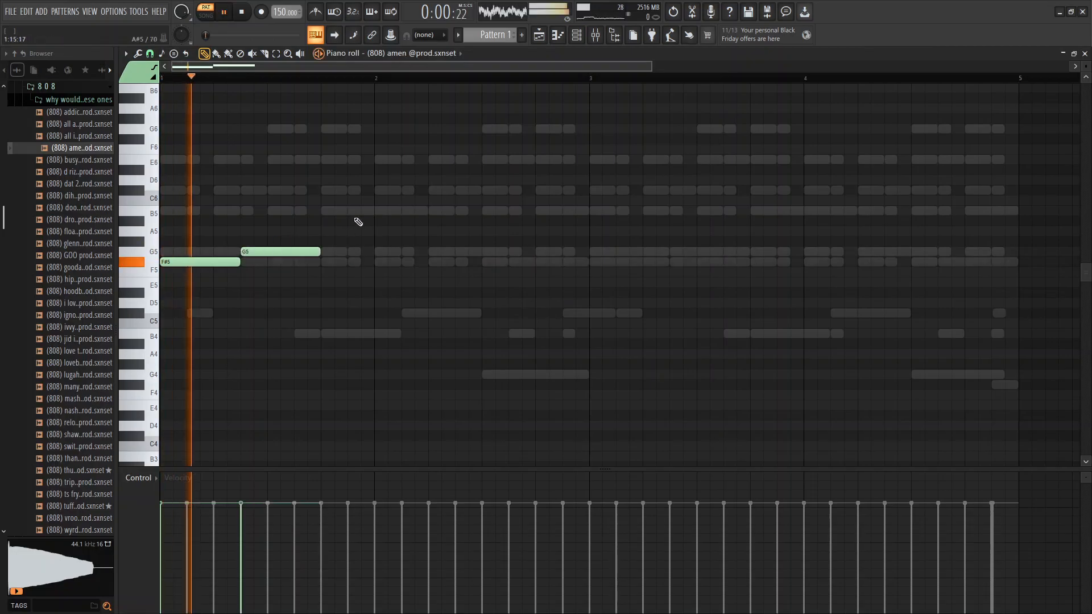
pyautogui.click(352, 199)
pyautogui.rightClick(356, 199)
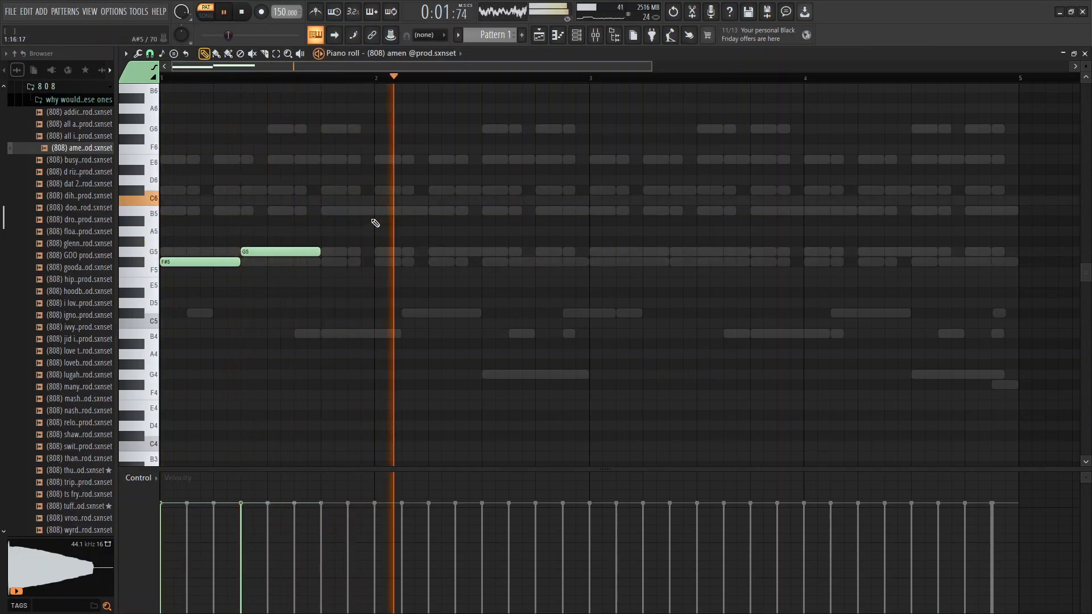
# - Continue the 808 line with four consecutive F#5 notes from the G5's end up to bar 3, and stop playback
pyautogui.click(330, 263)
pyautogui.moveTo(416, 263); pyautogui.dragTo(407, 262)
pyautogui.moveTo(480, 263)
pyautogui.mouseDown()
pyautogui.moveTo(414, 263)
pyautogui.moveTo(523, 264)
pyautogui.moveTo(495, 262)
pyautogui.mouseUp()
pyautogui.click(430, 264)
pyautogui.click(532, 264)
pyautogui.press('space')
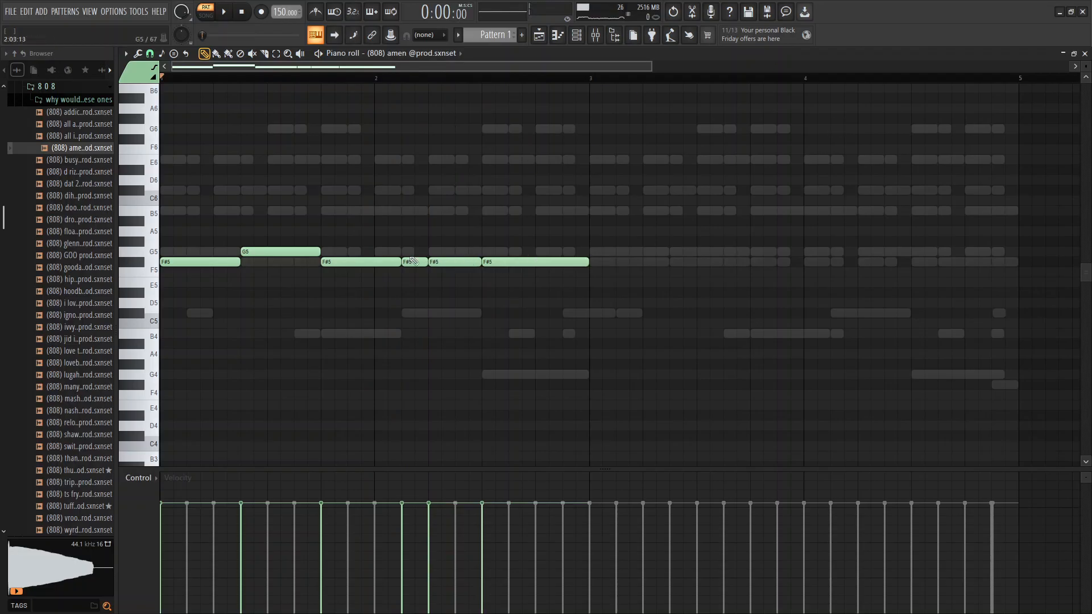
# - Shorten the brief F#5 in bar 2, raise the velocity of all 808 notes, and play the line back
pyautogui.moveTo(487, 475)
pyautogui.mouseDown()
pyautogui.moveTo(283, 512)
pyautogui.moveTo(218, 461)
pyautogui.mouseUp()
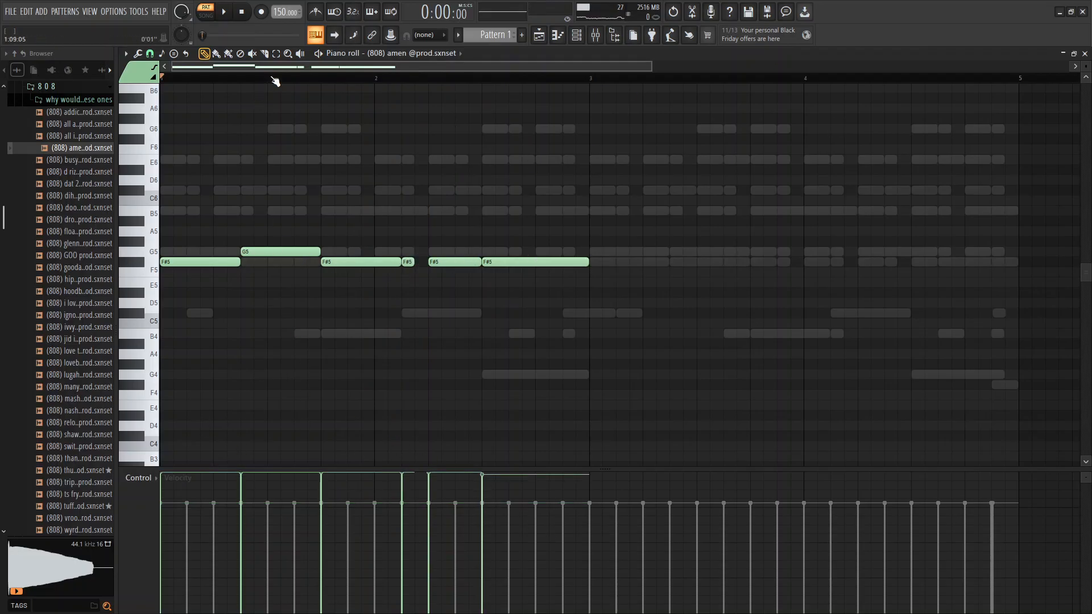
pyautogui.scroll(-2, 275, 82)
pyautogui.press('space')
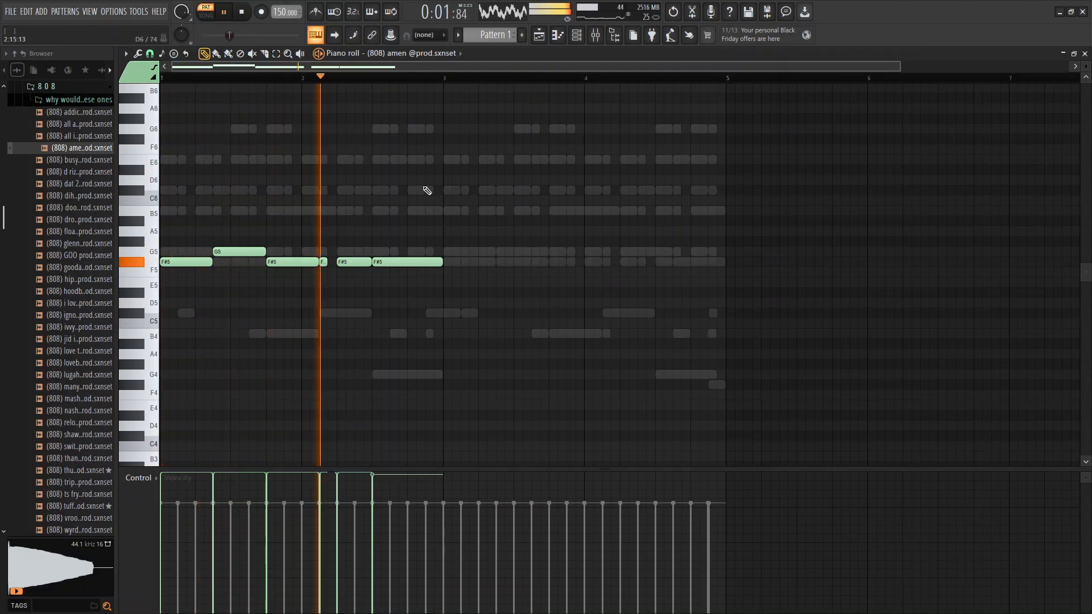
pyautogui.press('space')
# - Duplicate the two-bar 808 line and move it from Pattern 1 into a new Pattern 2
pyautogui.click(445, 78)
pyautogui.hotkey('ctrl', 'b')
pyautogui.hotkey('ctrl', 'x')
pyautogui.click(522, 35)
pyautogui.moveTo(403, 79); pyautogui.dragTo(1, 67)
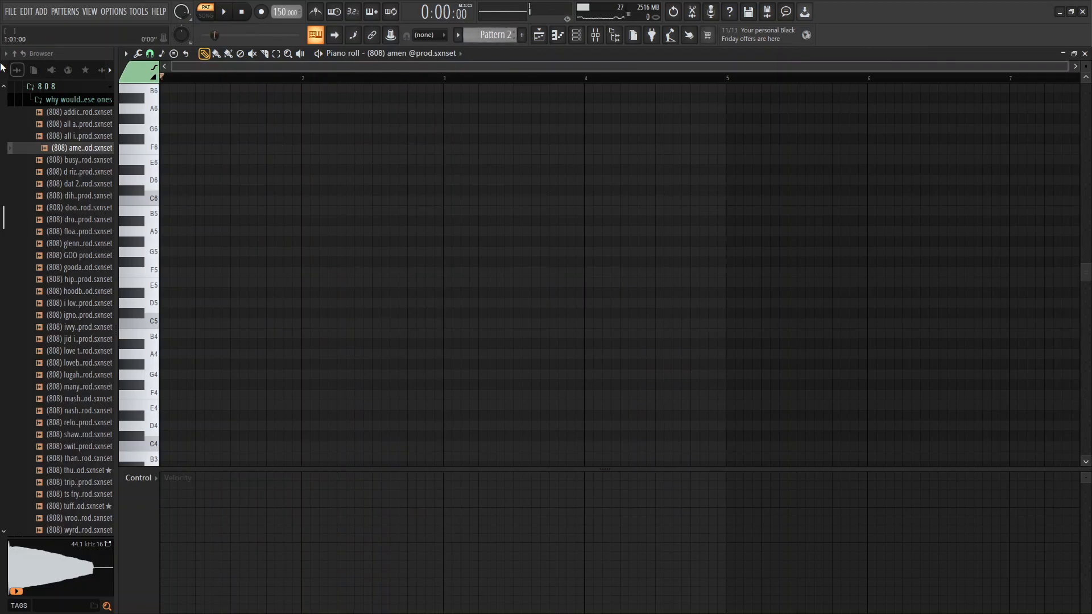
pyautogui.hotkey('ctrl', 'v')
# - Play the 808 line in Pattern 2 briefly and return to Pattern 1 in the 808's piano roll
pyautogui.press('space')
pyautogui.hotkey('ctrl', 'd')
pyautogui.scroll(1, 499, 33)
pyautogui.press('space')
pyautogui.click(391, 53)
pyautogui.click(370, 214)
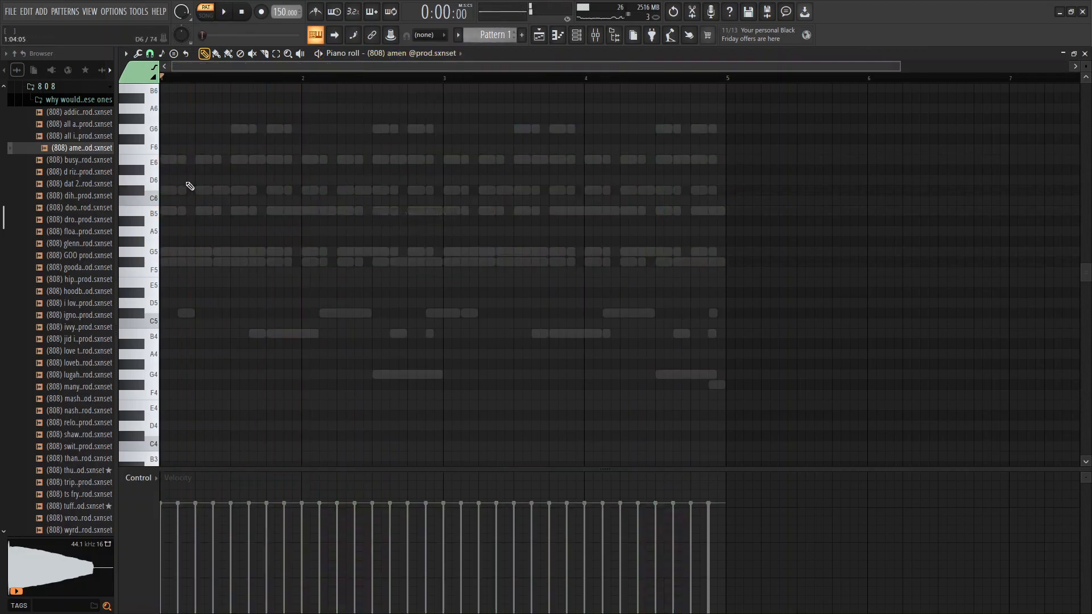
# - Place short E6, F#5, B5, F#5 and G5 notes across bar 1 of the 808 and preview the start
pyautogui.click(134, 161)
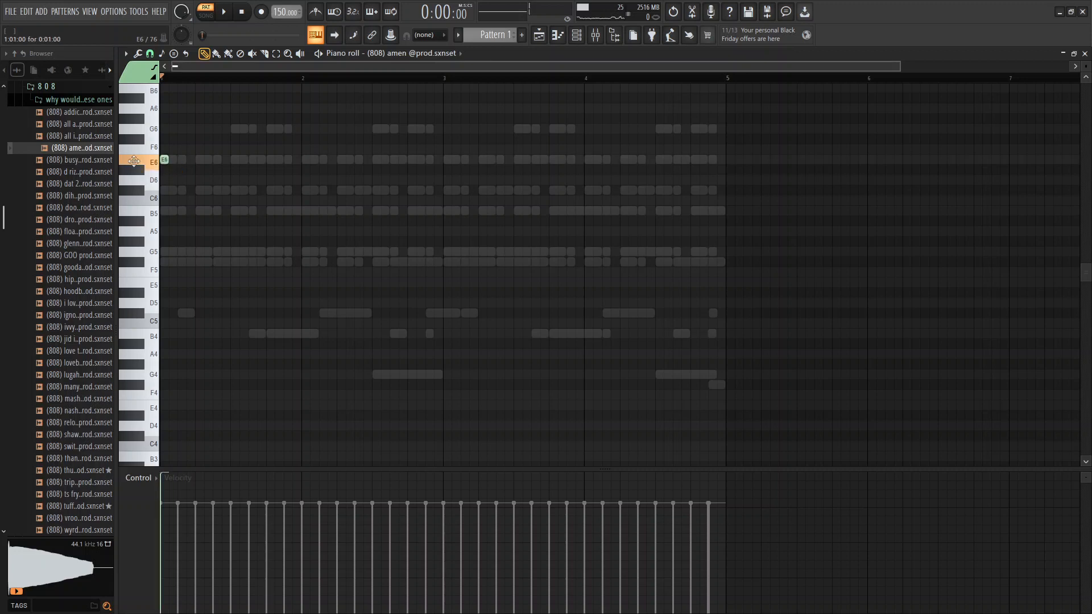
pyautogui.click(180, 263)
pyautogui.click(216, 211)
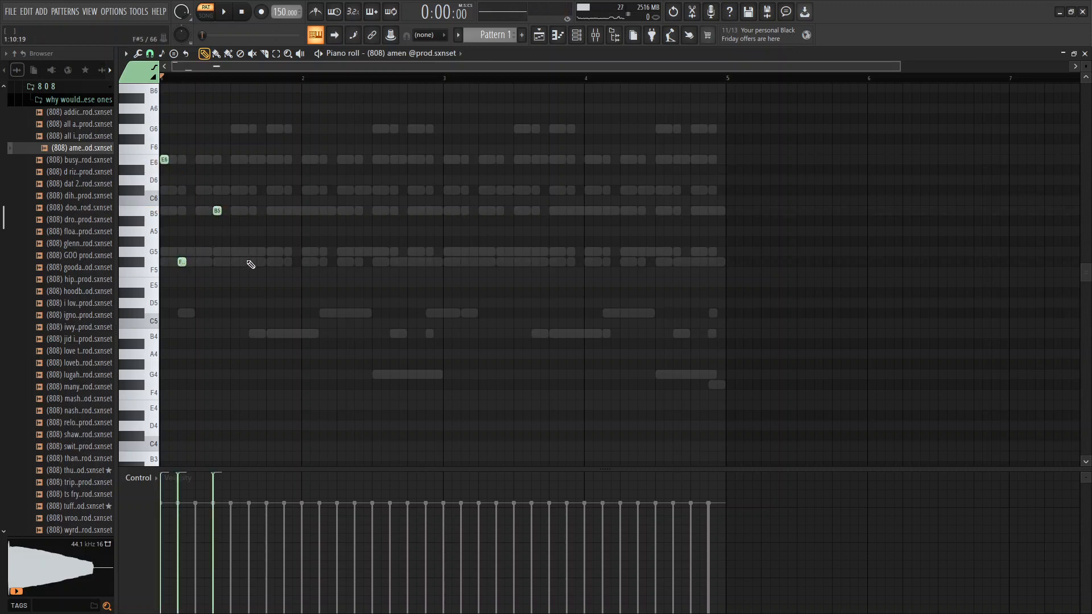
pyautogui.click(269, 252)
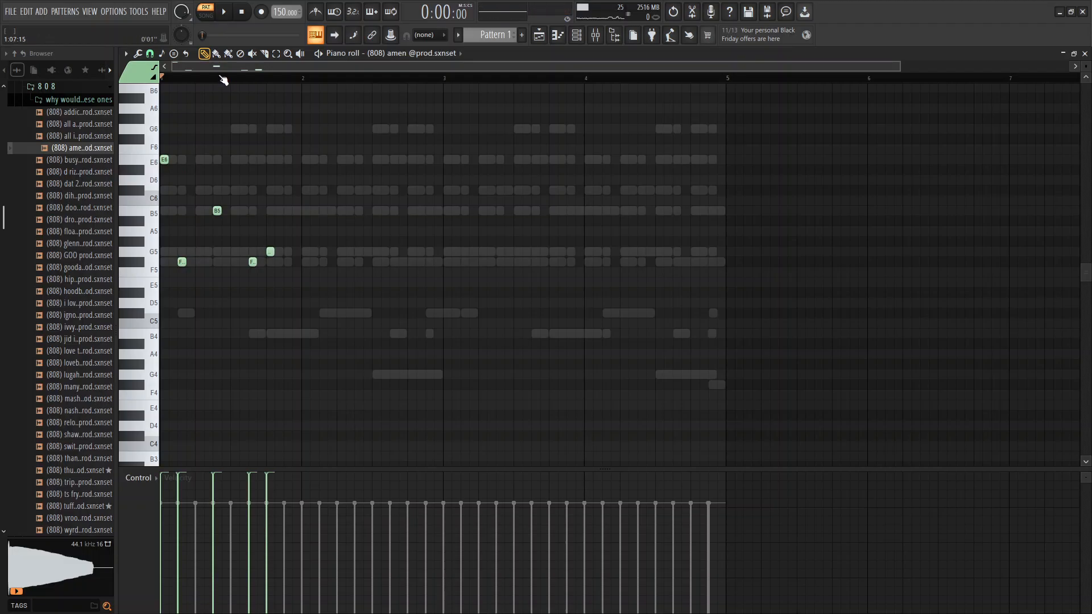
pyautogui.press('space')
pyautogui.press('space')
# - Add G5, F#5 and two B4 notes in bar 2, and extend all notes to join end to end
pyautogui.click(332, 252)
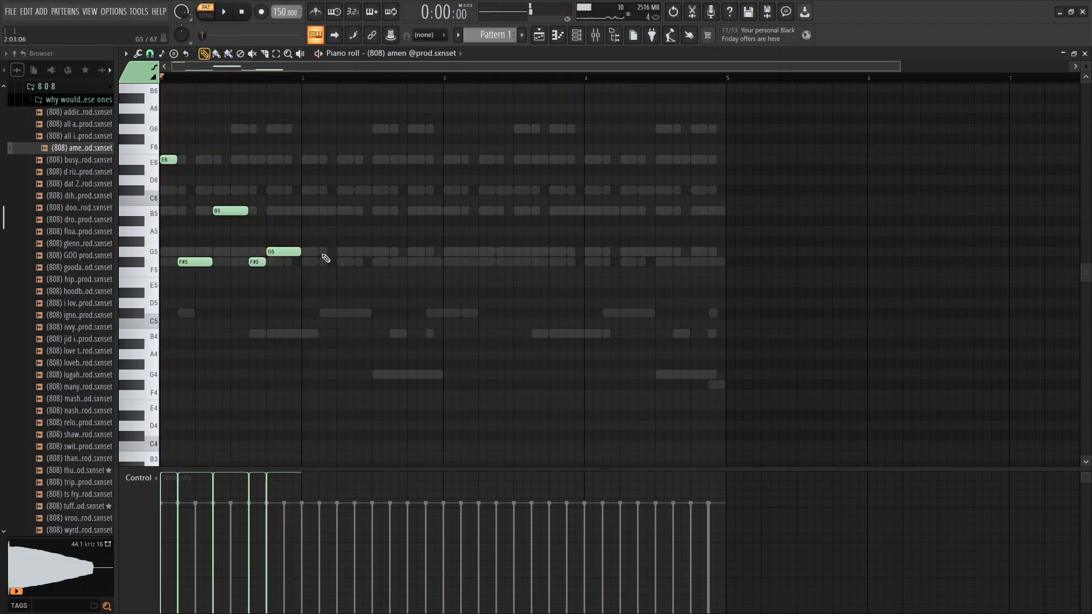
pyautogui.click(342, 261)
pyautogui.click(393, 333)
pyautogui.click(430, 333)
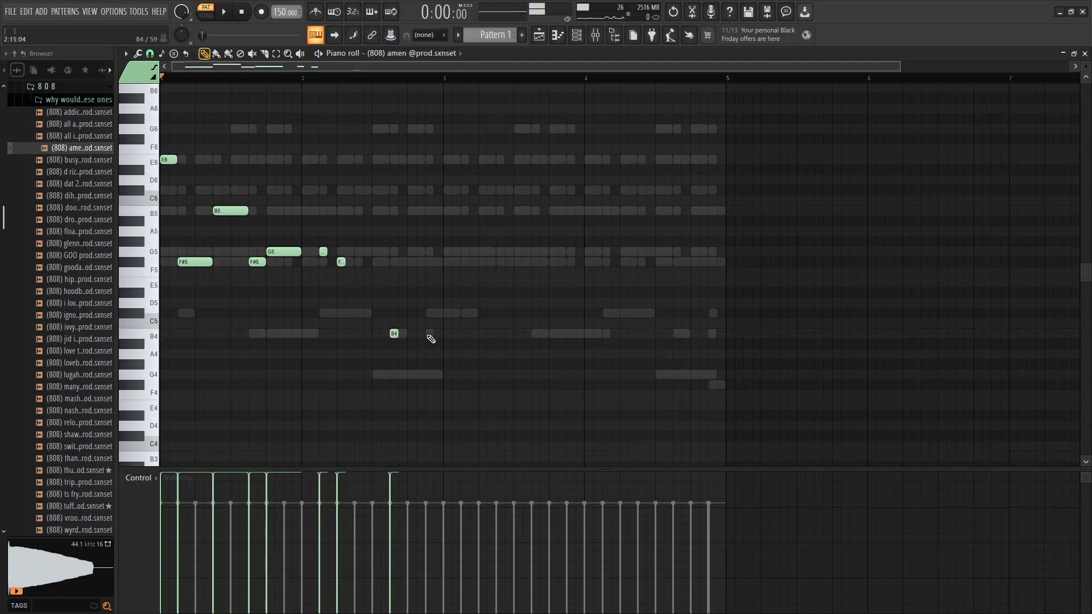
pyautogui.hotkey('ctrl', 'l')
# - Move the new 808 line from Pattern 1 into Pattern 3 and duplicate it into bars 3 and 4
pyautogui.hotkey('ctrl', 'x')
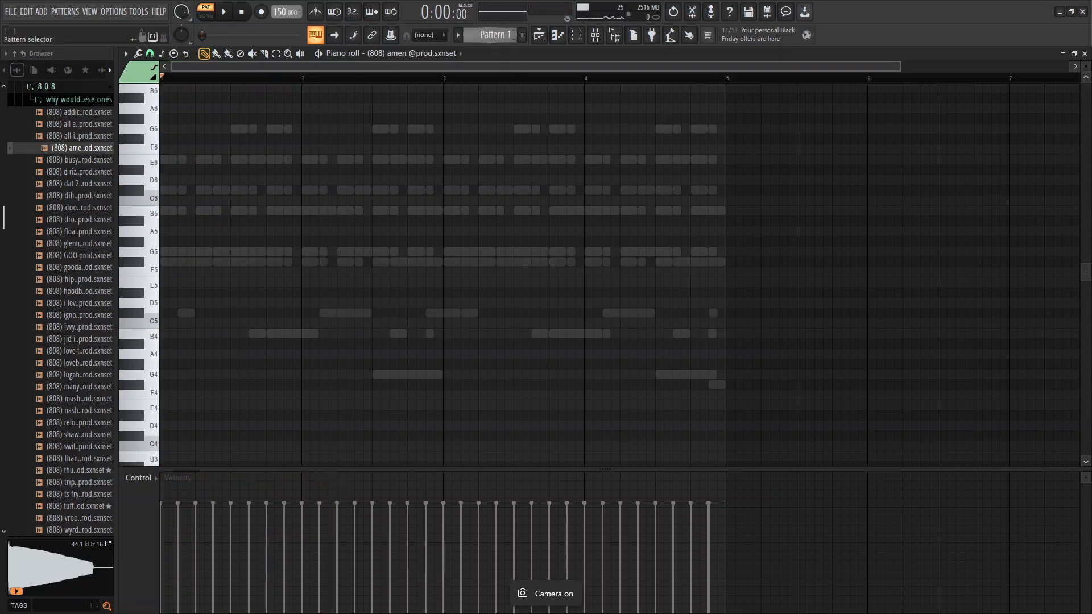
pyautogui.scroll(-2, 496, 35)
pyautogui.hotkey('ctrl', 'v')
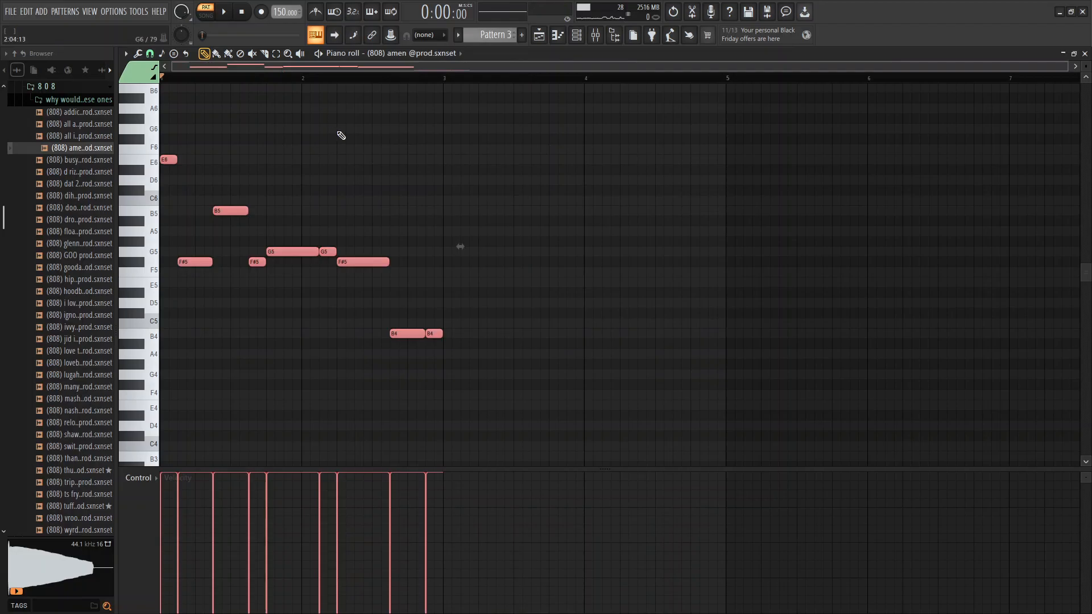
pyautogui.press('KP_Subtract')
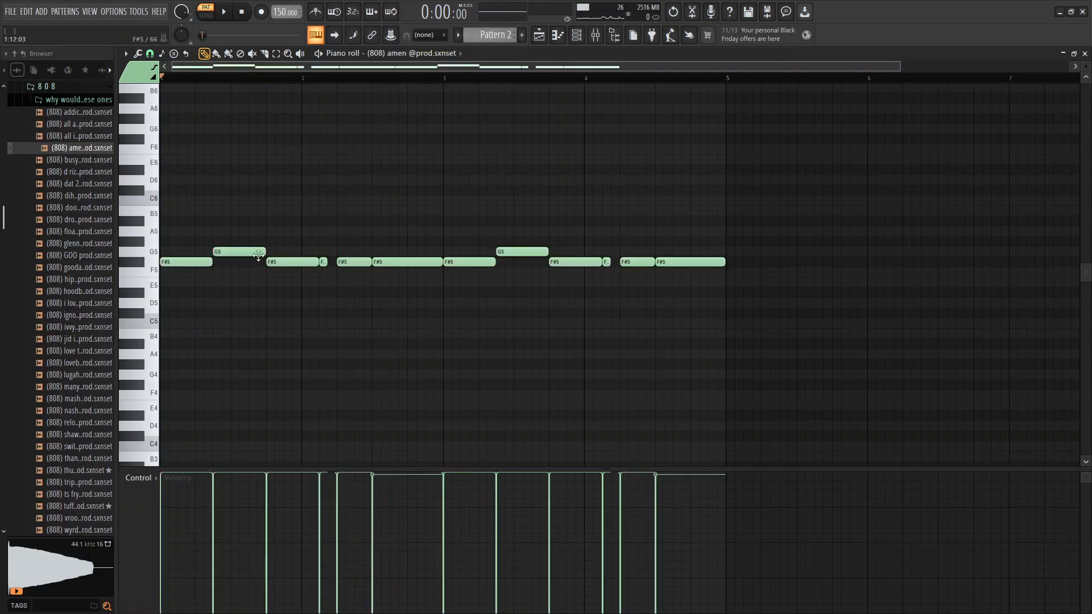
pyautogui.scroll(-1, 497, 34)
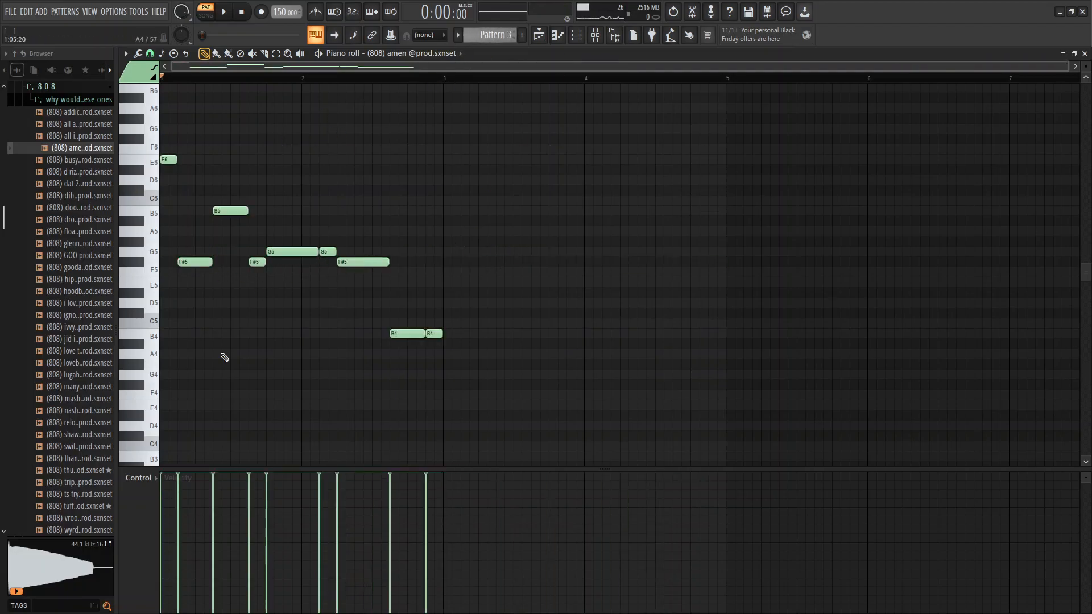
pyautogui.click(443, 78)
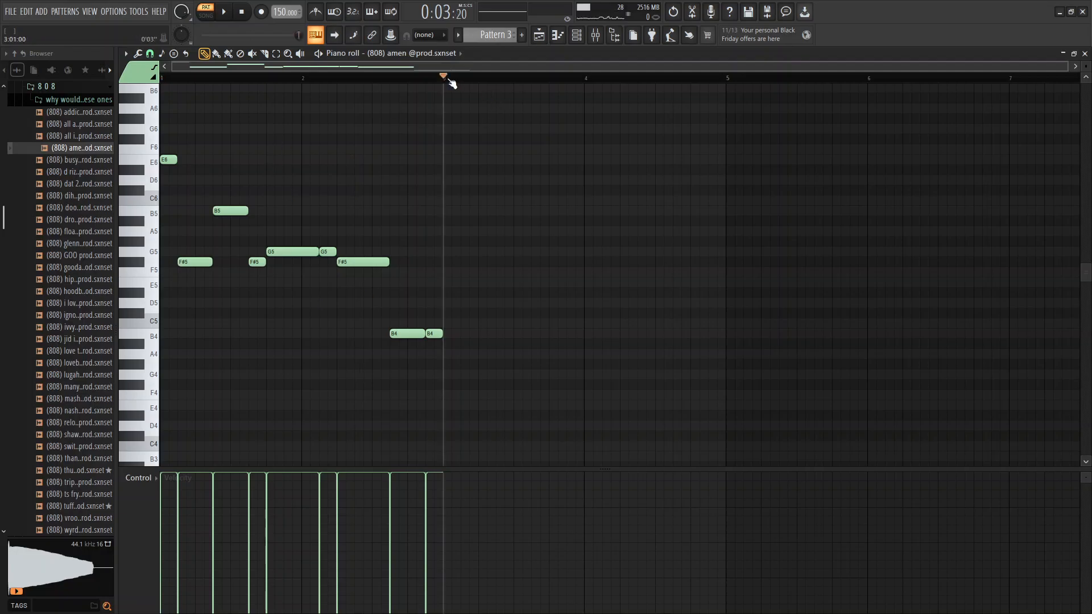
pyautogui.hotkey('ctrl', 'b')
# - Switch to the playlist and split Pattern 1 by channel into separate instrument patterns
pyautogui.press('F5')
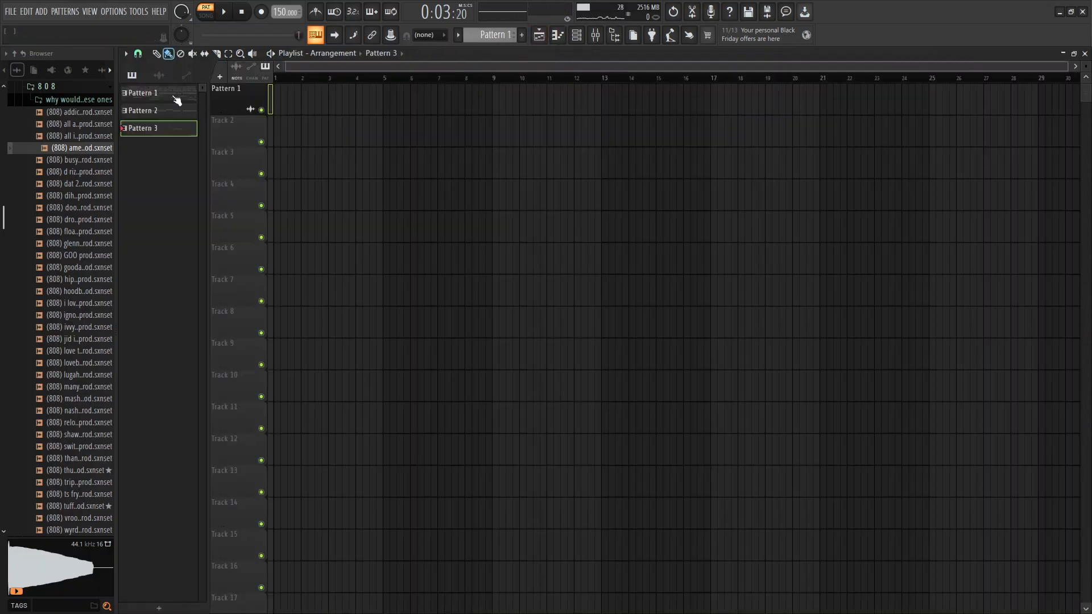
pyautogui.click(176, 99)
pyautogui.moveTo(325, 109); pyautogui.dragTo(278, 109)
pyautogui.moveTo(406, 111); pyautogui.dragTo(384, 111)
pyautogui.rightClick(183, 98)
pyautogui.click(227, 287)
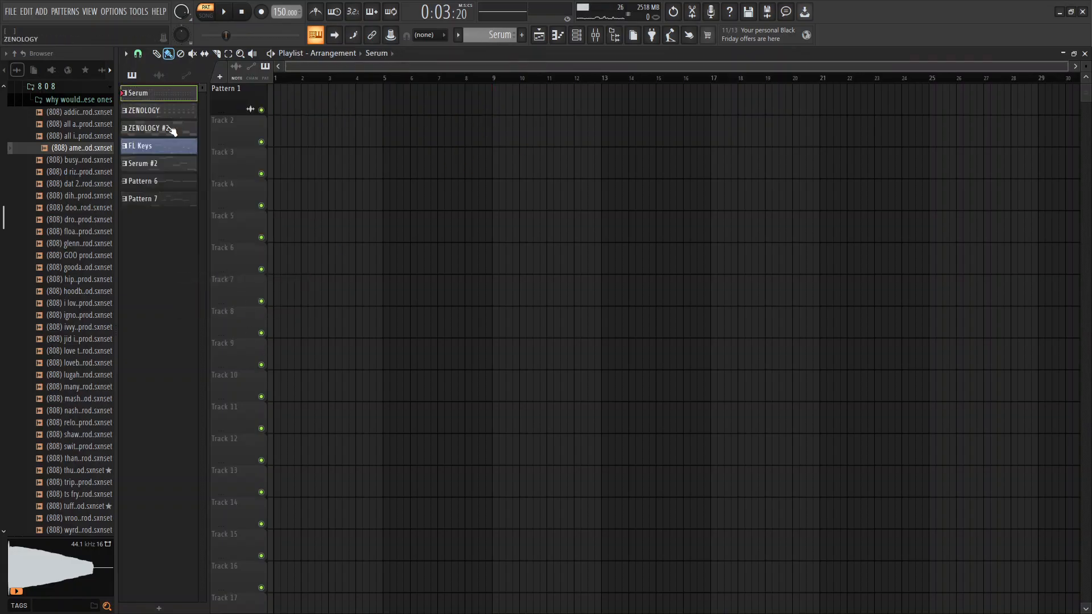
# - Lay out the split melody clips from bar 1 and repeat the block at bars 5, 9 and 13
pyautogui.click(173, 165)
pyautogui.click(379, 79)
pyautogui.click(385, 79)
pyautogui.hotkey('ctrl', 'v')
pyautogui.click(487, 79)
pyautogui.click(495, 79)
pyautogui.hotkey('ctrl', 'v')
pyautogui.click(603, 79)
pyautogui.hotkey('ctrl', 'v')
# - Delete the Serum #2 clips from bars 1 to 8 and play the arrangement from the start
pyautogui.rightClick(433, 232)
pyautogui.rightClick(340, 240)
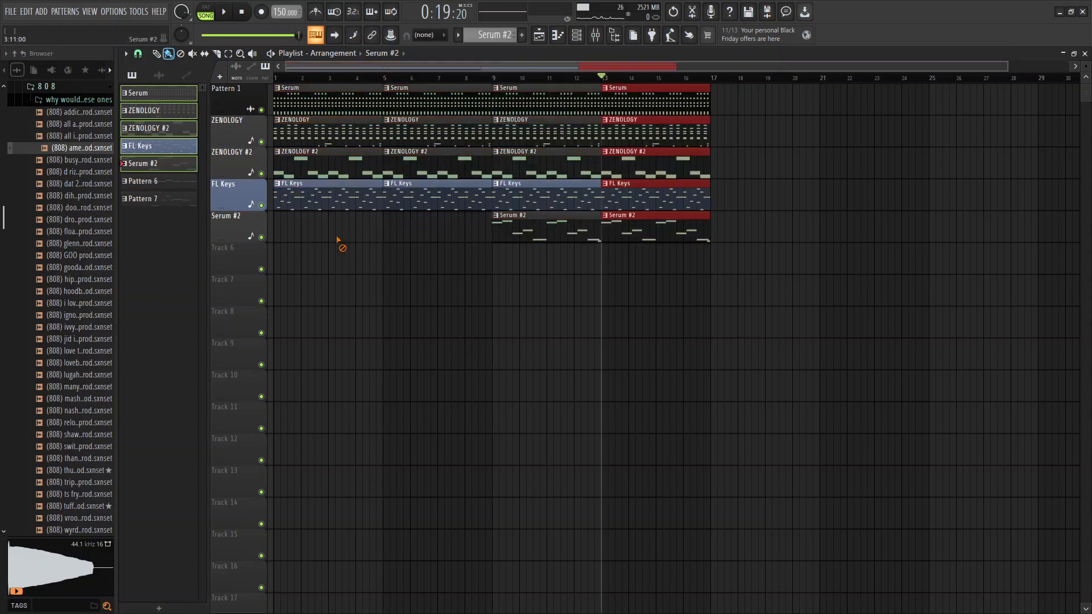
pyautogui.click(275, 79)
pyautogui.press('space')
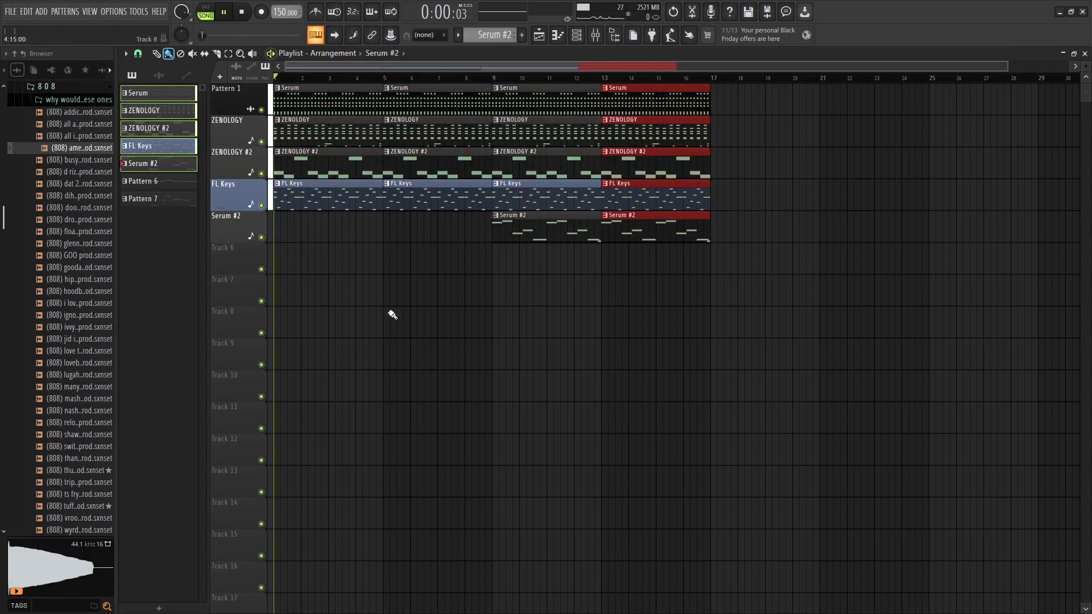
pyautogui.click(461, 324)
pyautogui.rightClick(477, 325)
# - Place Pattern 6 at bars 1 and 5 and Pattern 7 at bars 9 and 13 on Track 7
pyautogui.click(138, 181)
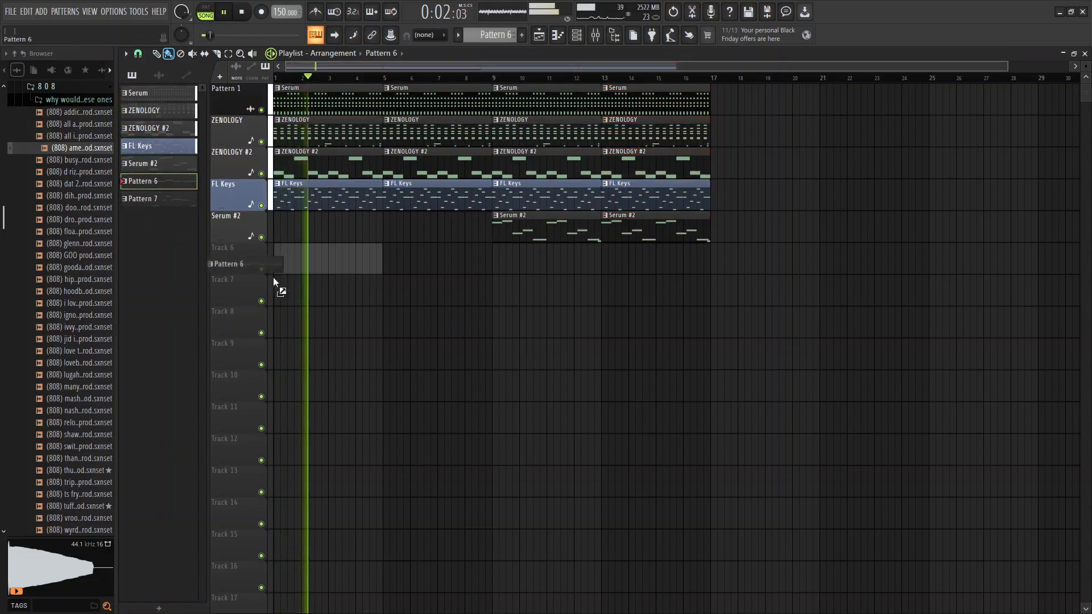
pyautogui.click(276, 292)
pyautogui.click(390, 293)
pyautogui.click(139, 199)
pyautogui.click(495, 293)
pyautogui.click(609, 297)
pyautogui.moveTo(609, 297); pyautogui.dragTo(602, 298)
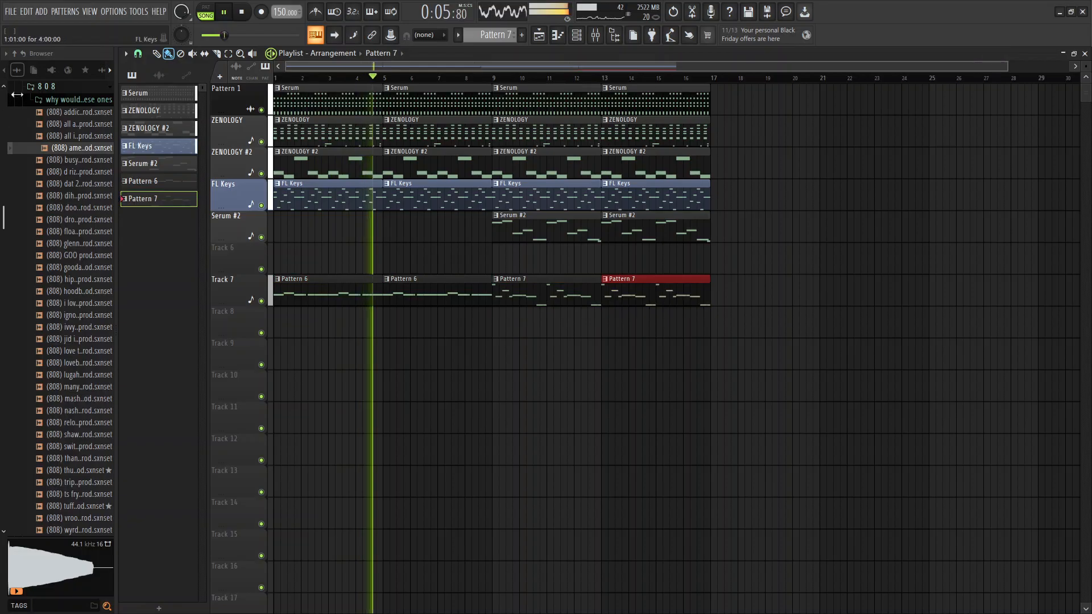
# - Browse the chant folder of the ! sxnset 1k stash kit and add a chant sample to the channel rack
pyautogui.click(47, 87)
pyautogui.scroll(3, 64, 122)
pyautogui.click(58, 314)
pyautogui.click(57, 352)
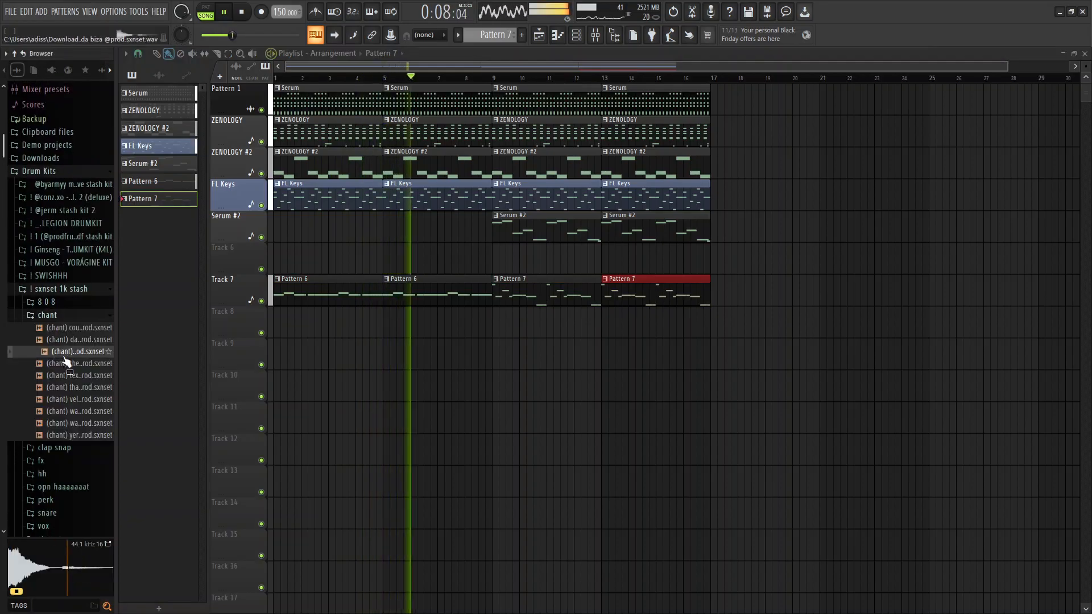
pyautogui.click(576, 36)
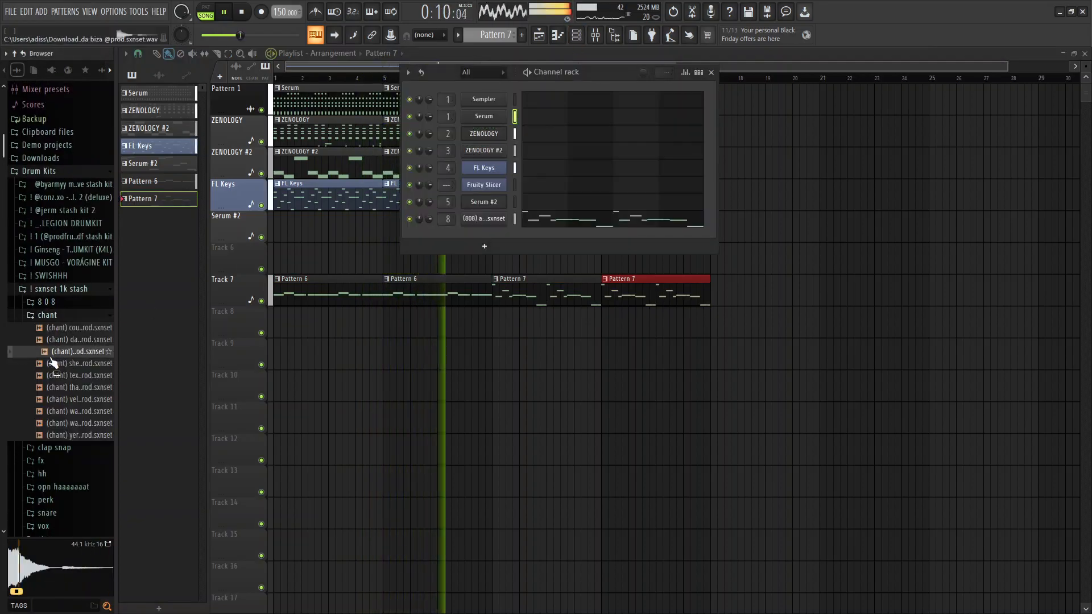
pyautogui.moveTo(57, 364); pyautogui.dragTo(504, 227)
# - Preview another chant and audition samples in the clap snap folder against the playing arrangement
pyautogui.click(82, 340)
pyautogui.click(63, 302)
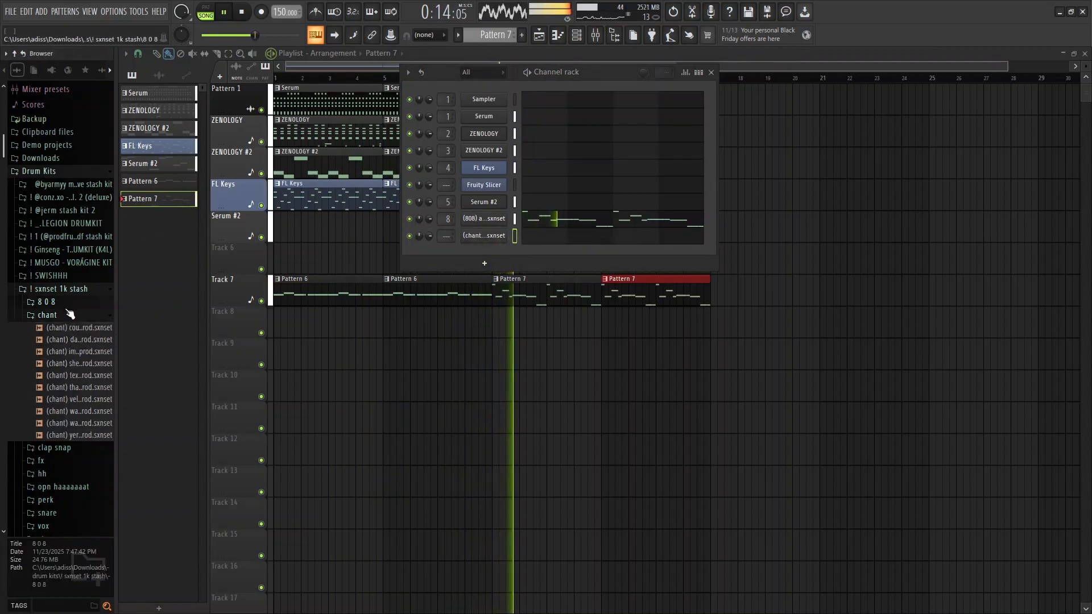
pyautogui.click(71, 314)
pyautogui.click(71, 329)
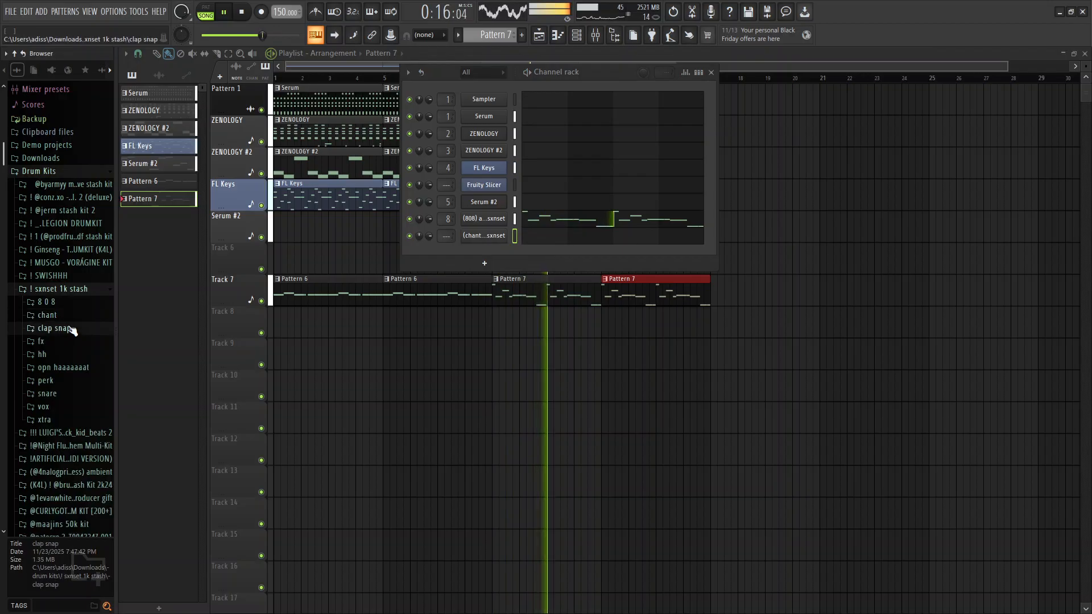
pyautogui.click(71, 474)
pyautogui.click(74, 426)
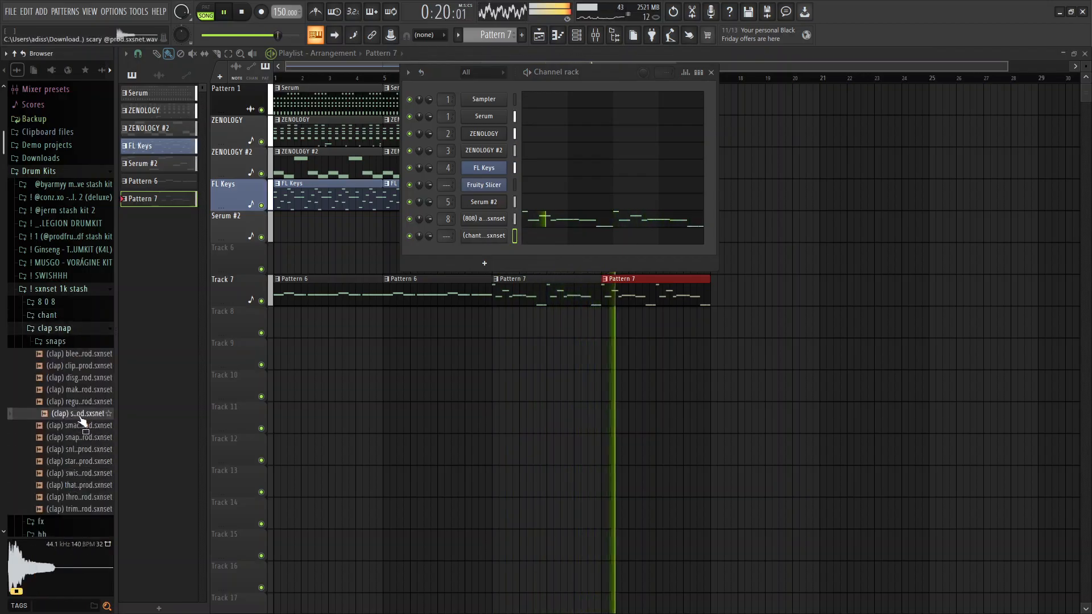
pyautogui.click(67, 330)
# - Audition samples in the snare folder, add the chosen brudda snare to the channel rack, and stop playback
pyautogui.scroll(-1, 67, 335)
pyautogui.click(54, 323)
pyautogui.click(49, 359)
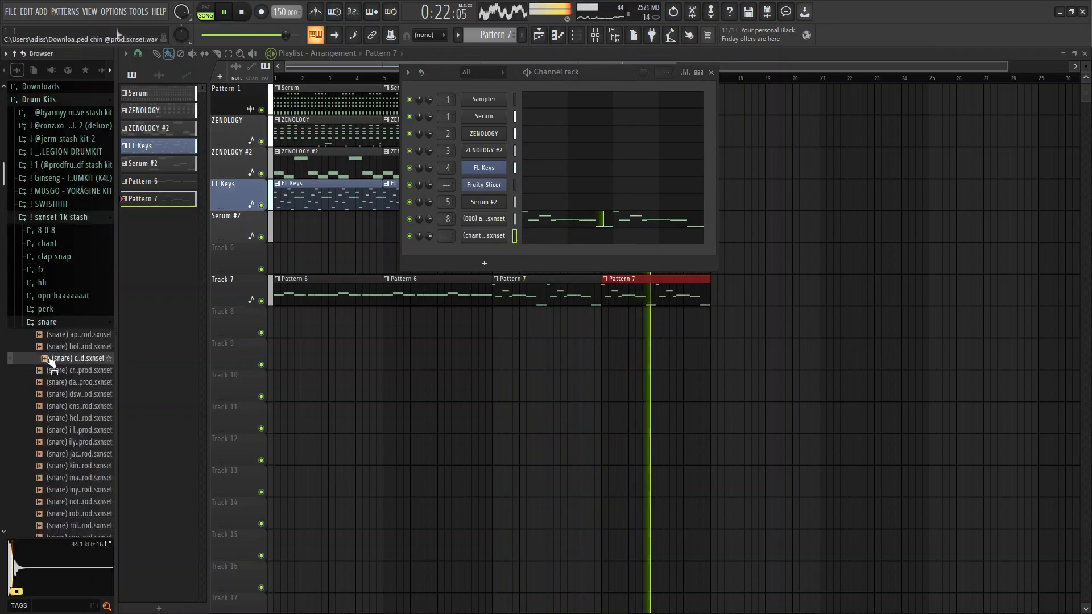
pyautogui.scroll(-3, 54, 359)
pyautogui.click(78, 215)
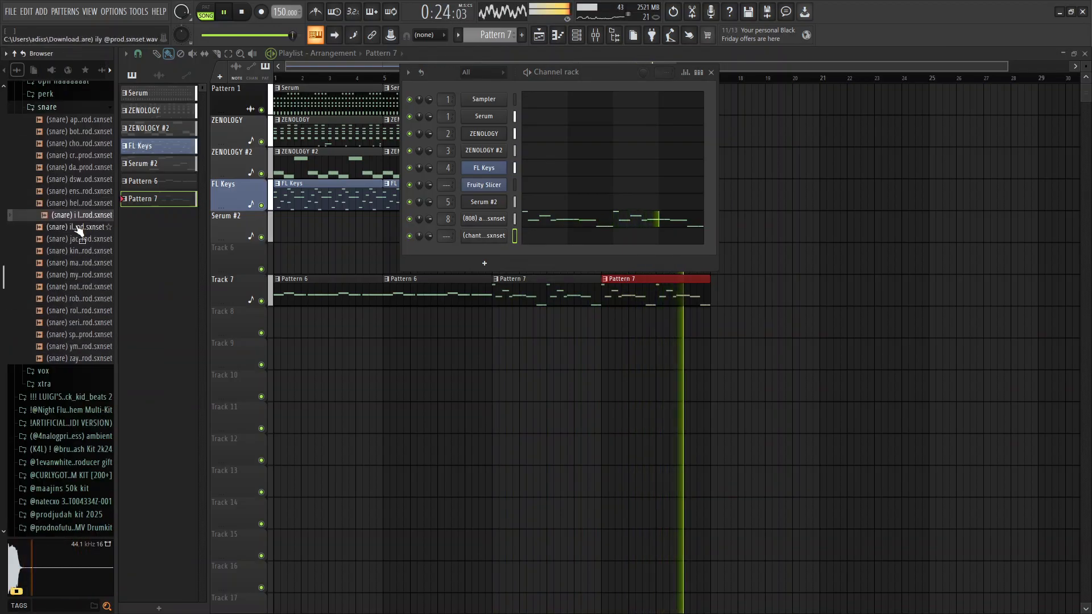
pyautogui.click(80, 192)
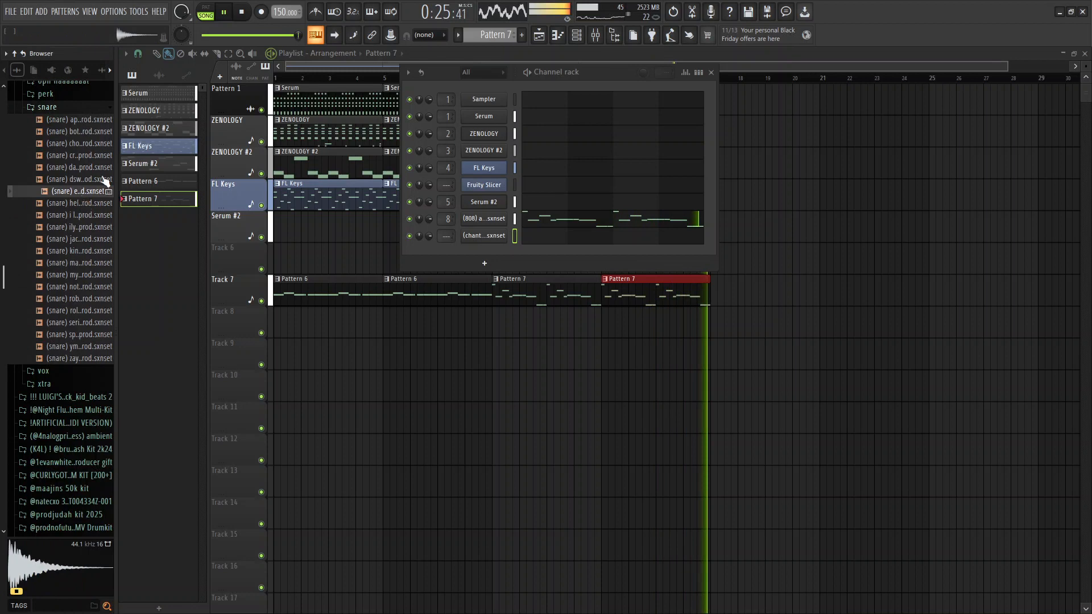
pyautogui.click(79, 168)
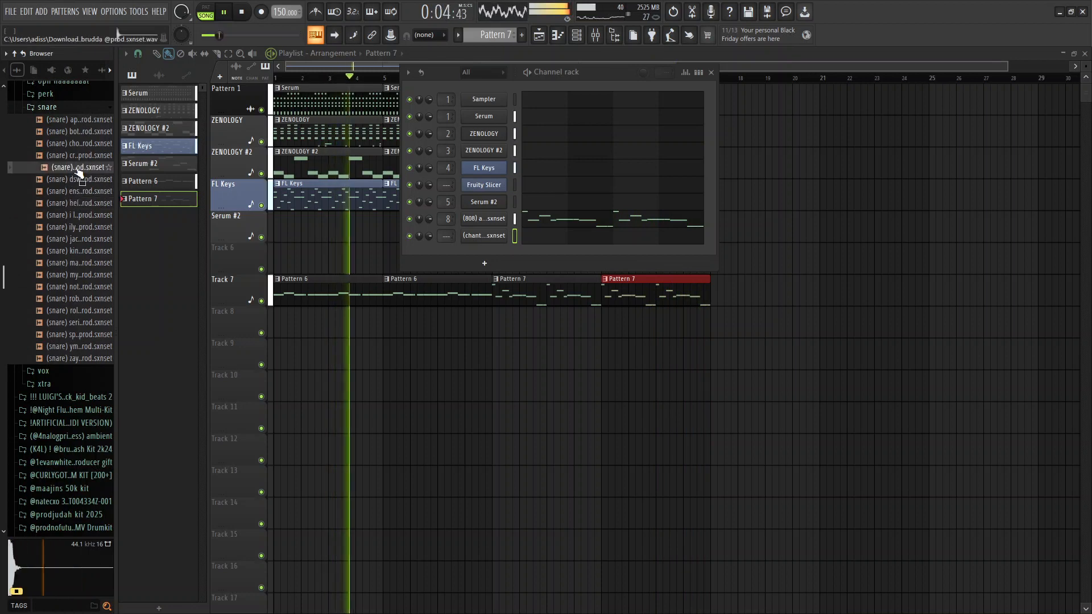
pyautogui.moveTo(79, 170); pyautogui.dragTo(489, 264)
pyautogui.click(48, 108)
pyautogui.press('space')
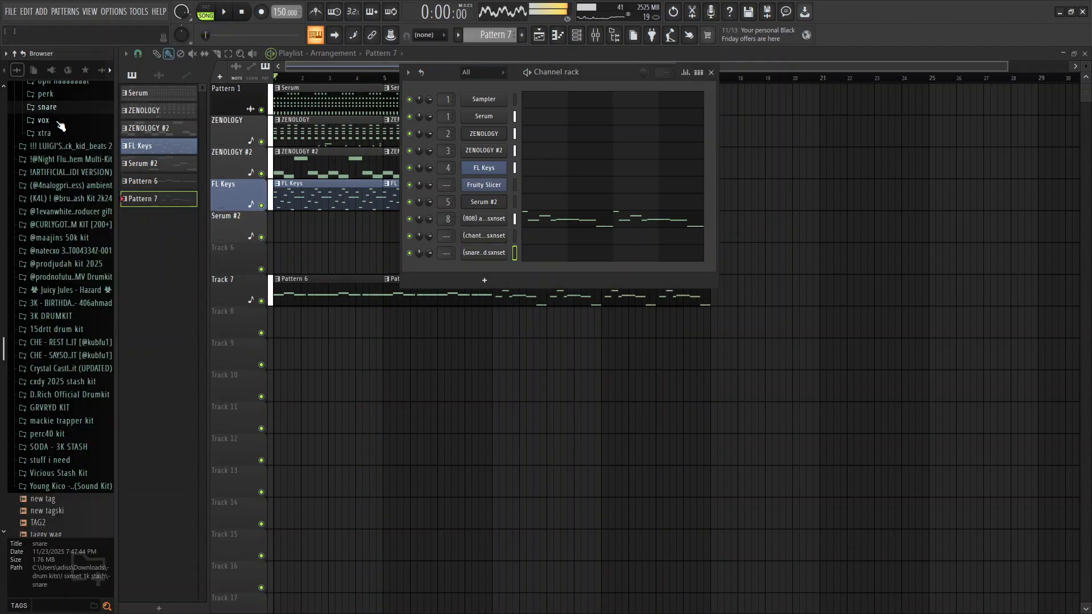
pyautogui.click(58, 121)
pyautogui.scroll(2, 64, 157)
pyautogui.click(60, 192)
pyautogui.click(58, 153)
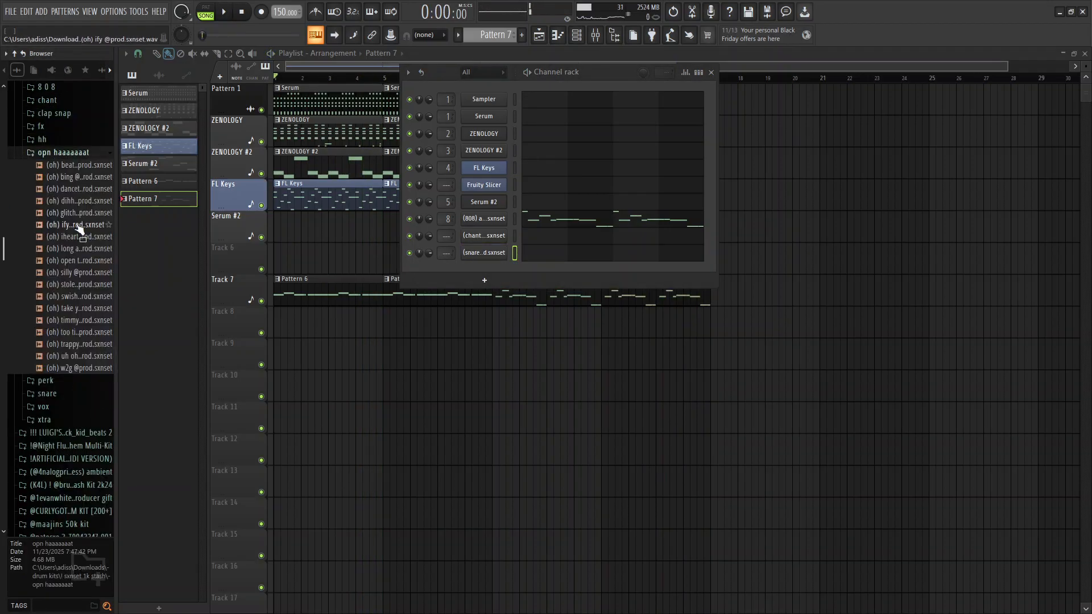
pyautogui.press('space')
pyautogui.click(71, 235)
pyautogui.moveTo(71, 225); pyautogui.dragTo(466, 268)
pyautogui.press('space')
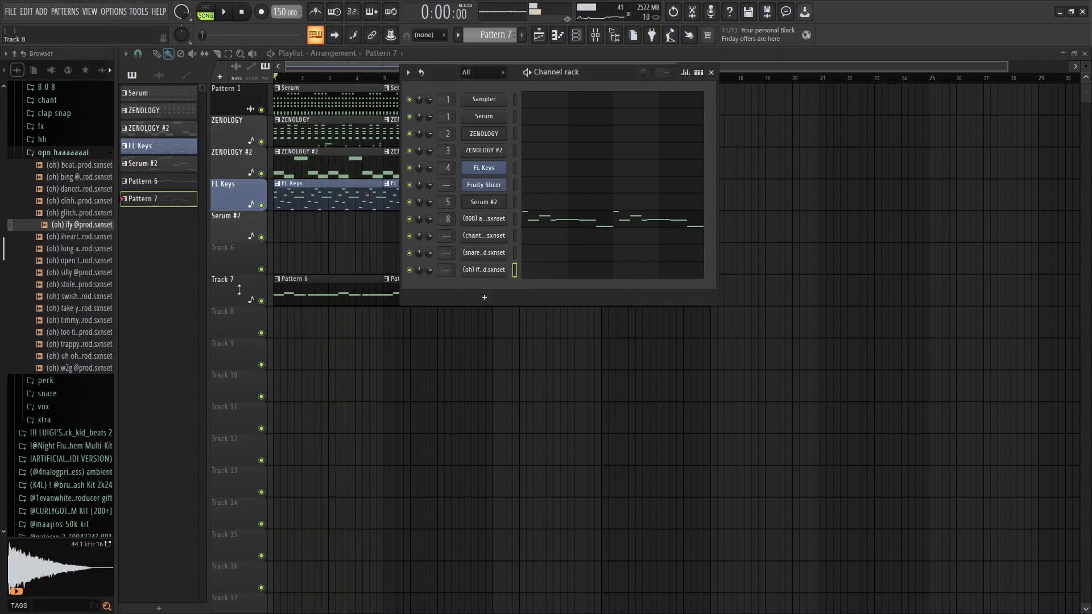
# - Preview the iheart and dance open hats with the beat playing and add both to the channel rack
pyautogui.click(71, 237)
pyautogui.press('space')
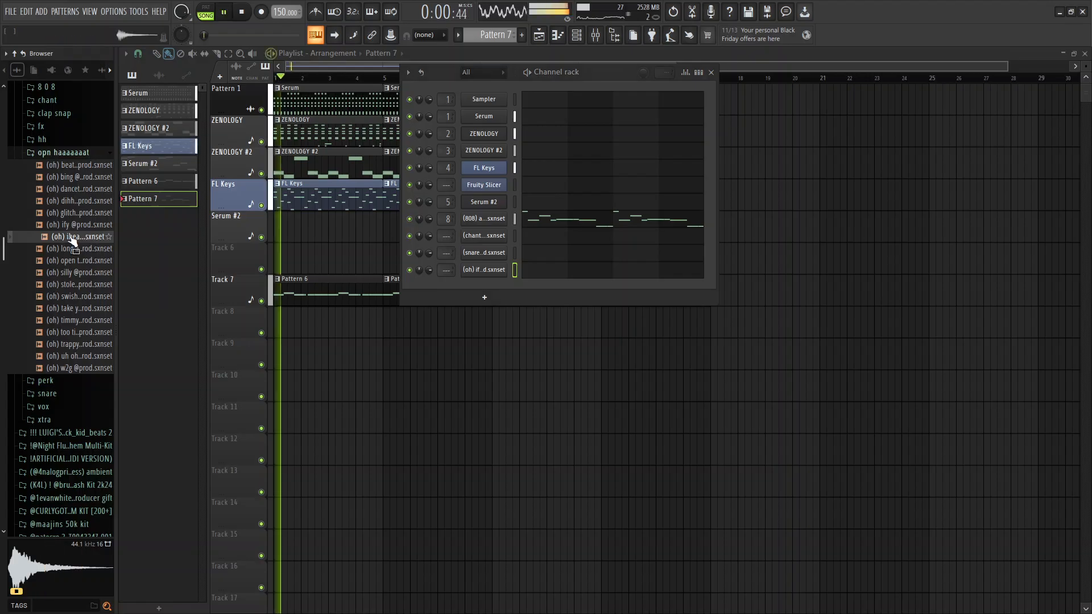
pyautogui.moveTo(72, 237); pyautogui.dragTo(408, 318)
pyautogui.click(50, 189)
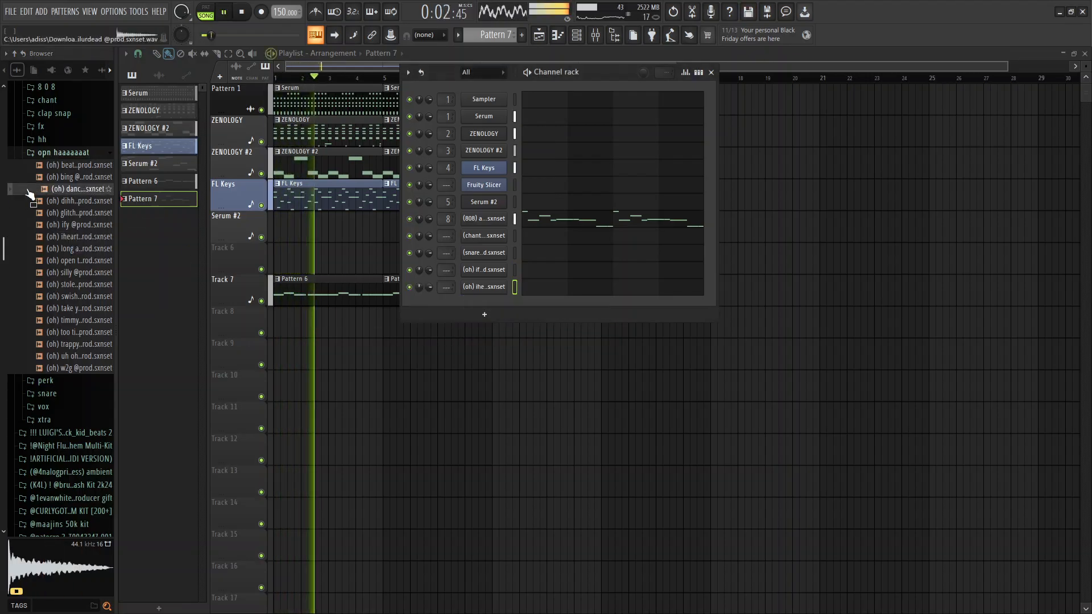
pyautogui.moveTo(50, 192); pyautogui.dragTo(481, 303)
pyautogui.click(43, 139)
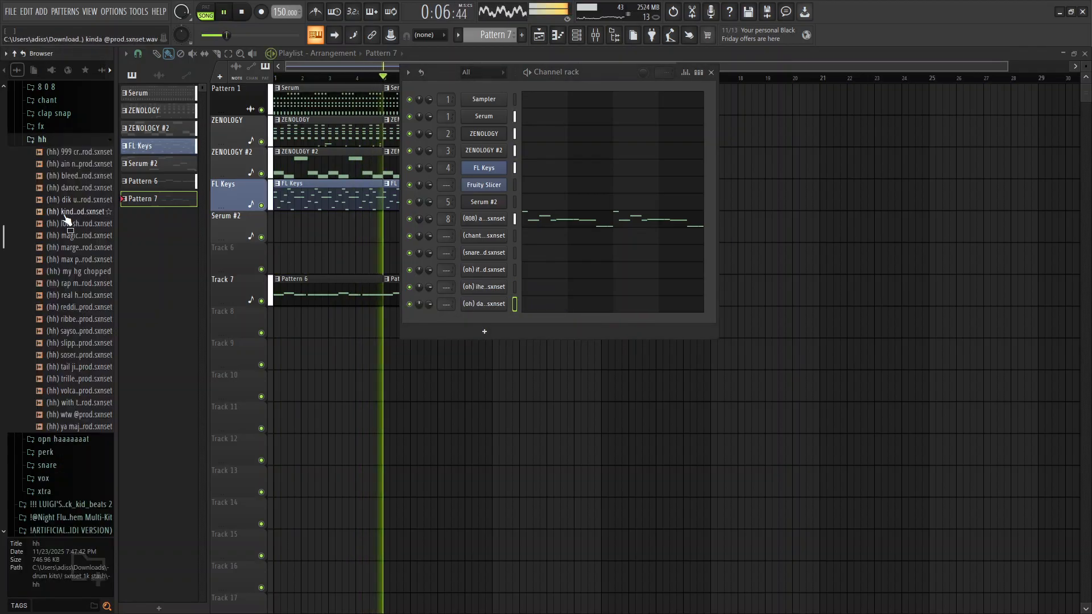
pyautogui.click(66, 225)
pyautogui.click(67, 248)
pyautogui.click(71, 252)
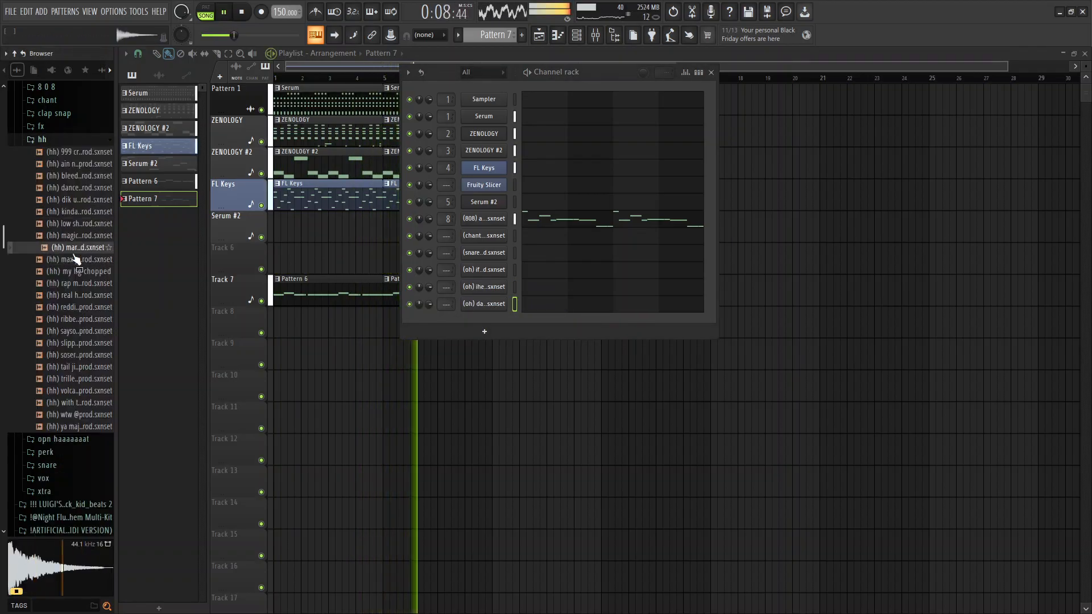
pyautogui.moveTo(70, 260); pyautogui.dragTo(479, 337)
# - Create Pattern 8 and paint a continuous row of C5 hi-hat notes across bars 1 and 2
pyautogui.click(558, 35)
pyautogui.click(522, 36)
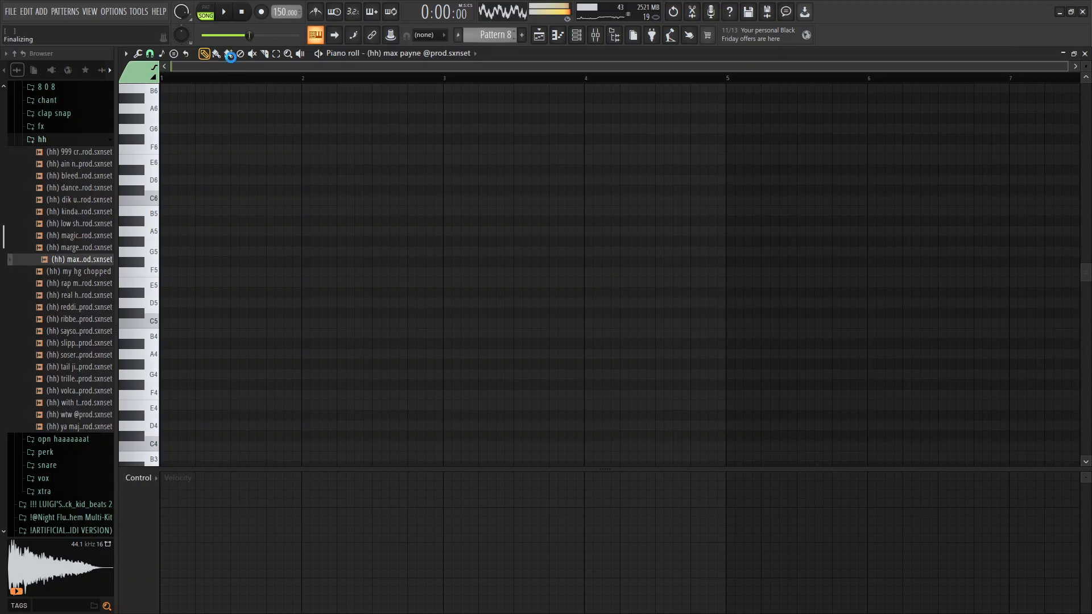
pyautogui.click(229, 55)
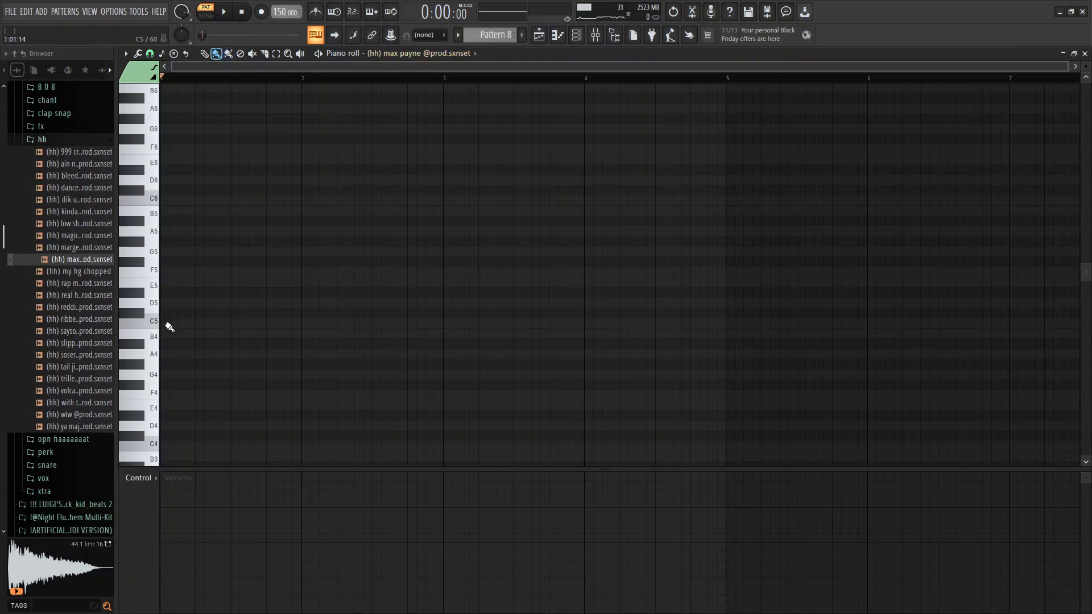
pyautogui.moveTo(171, 323)
pyautogui.mouseDown()
pyautogui.moveTo(432, 337)
pyautogui.moveTo(214, 334)
pyautogui.moveTo(347, 324)
pyautogui.moveTo(161, 334)
pyautogui.moveTo(325, 322)
pyautogui.moveTo(433, 329)
pyautogui.mouseUp()
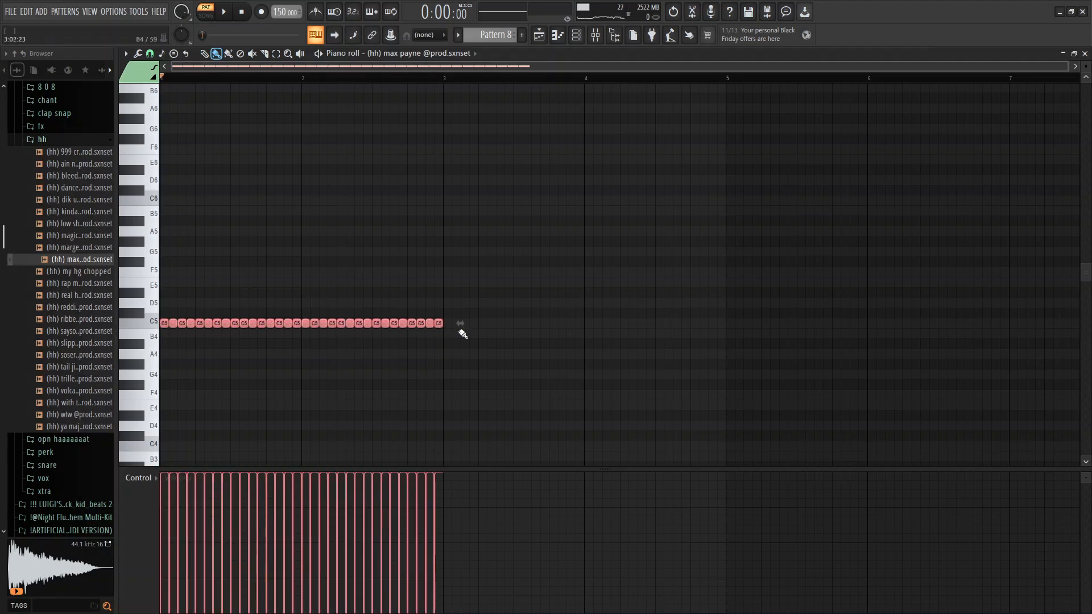
# - Fill bars 1 to 4 of Pattern 8 with a row of wider-spaced C5 hi-hat notes and play it back
pyautogui.moveTo(460, 324); pyautogui.dragTo(741, 322)
pyautogui.press('space')
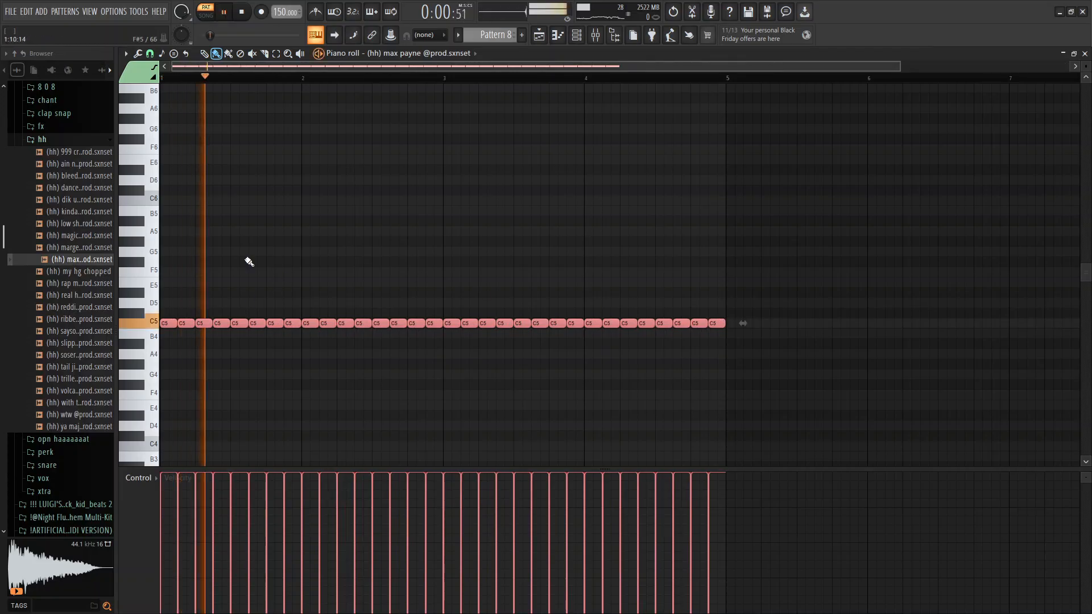
pyautogui.press('space')
# - Add an extra C5 hi-hat note between the third and fourth notes of bar 1
pyautogui.click(252, 342)
pyautogui.rightClick(256, 345)
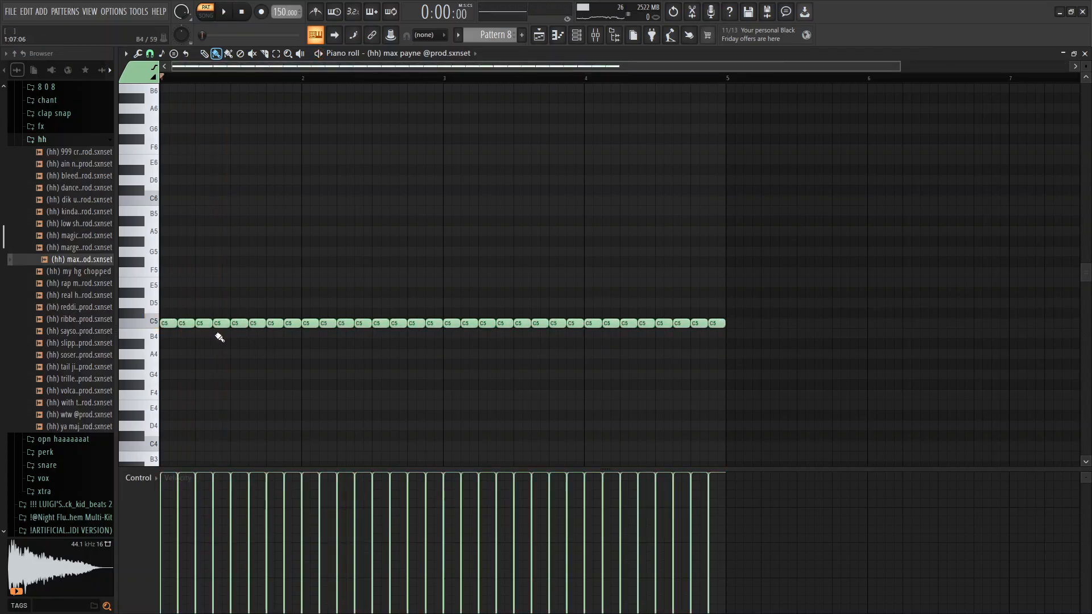
pyautogui.press('space')
pyautogui.click(210, 334)
pyautogui.moveTo(215, 334); pyautogui.dragTo(214, 323)
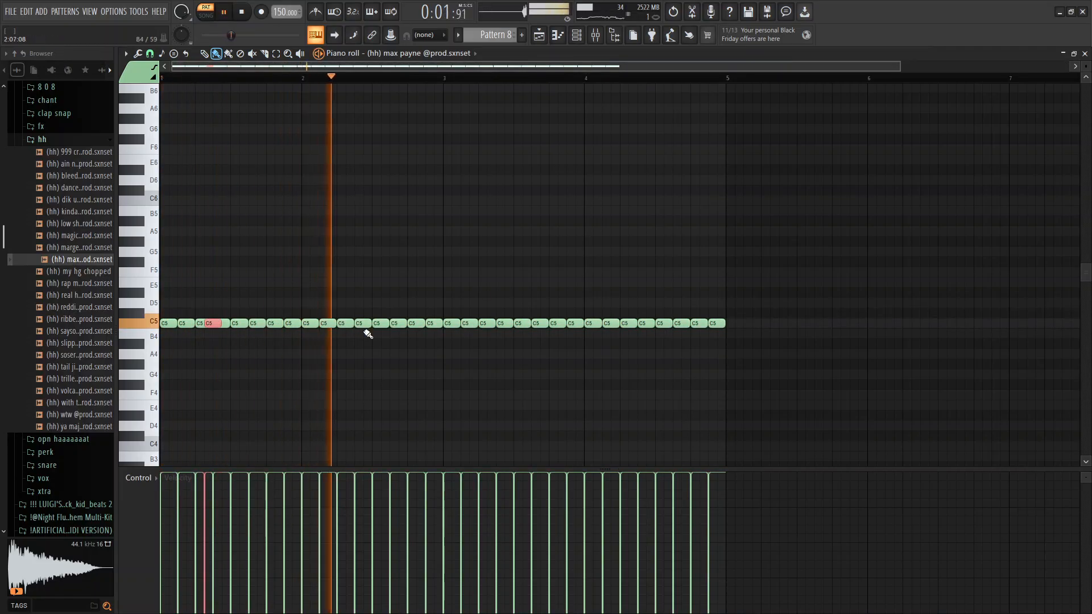
# - Draw a fast hi-hat roll of short notes across the last beat of bar 2 and line it up with the C5 row
pyautogui.moveTo(419, 336)
pyautogui.mouseDown()
pyautogui.moveTo(472, 336)
pyautogui.moveTo(433, 335)
pyautogui.mouseUp()
pyautogui.rightClick(418, 336)
pyautogui.rightClick(409, 335)
pyautogui.press('space')
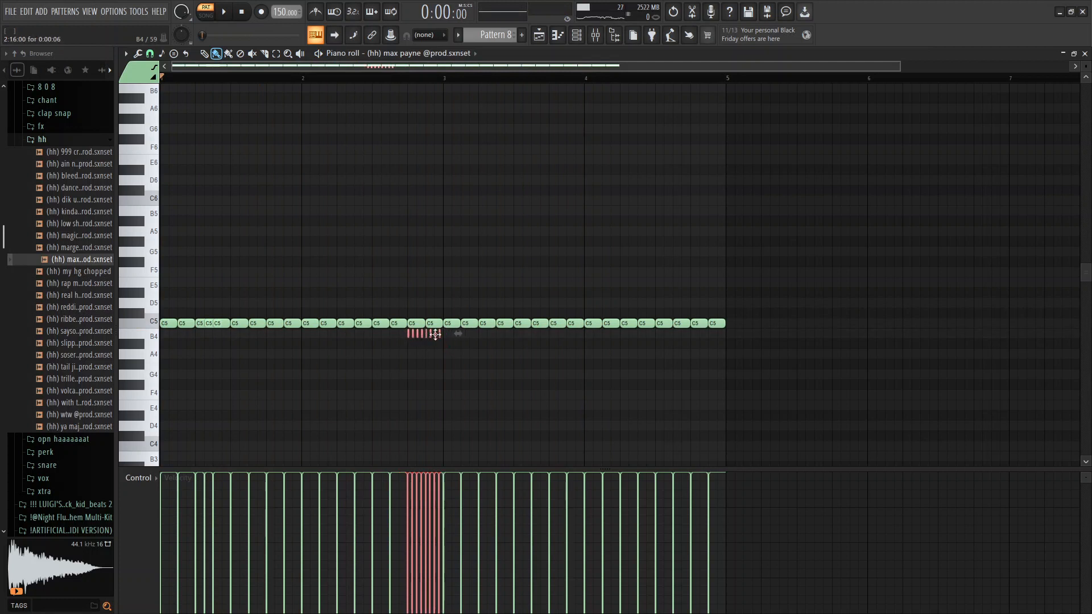
pyautogui.keyDown('ctrl'); pyautogui.click(427, 303); pyautogui.keyUp('ctrl')
# - Duplicate the two-bar hi-hat pattern with its roll into bars 3 and 4, replacing the plain row there
pyautogui.moveTo(422, 323)
pyautogui.mouseDown()
pyautogui.moveTo(756, 325)
pyautogui.moveTo(615, 331)
pyautogui.mouseUp()
pyautogui.press('space')
pyautogui.press('space')
pyautogui.click(447, 80)
pyautogui.hotkey('ctrl', 'b')
# - Place two C5 notes of the (snare) dats my brudda sample in bar 1, on beat 3 and near the bar's end
pyautogui.click(424, 53)
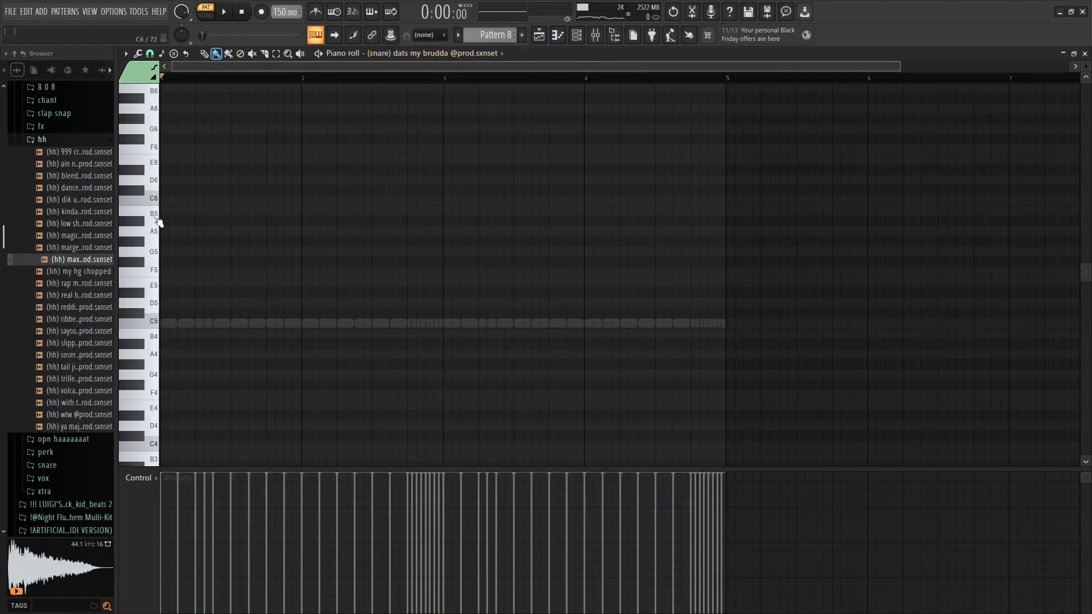
pyautogui.press('space')
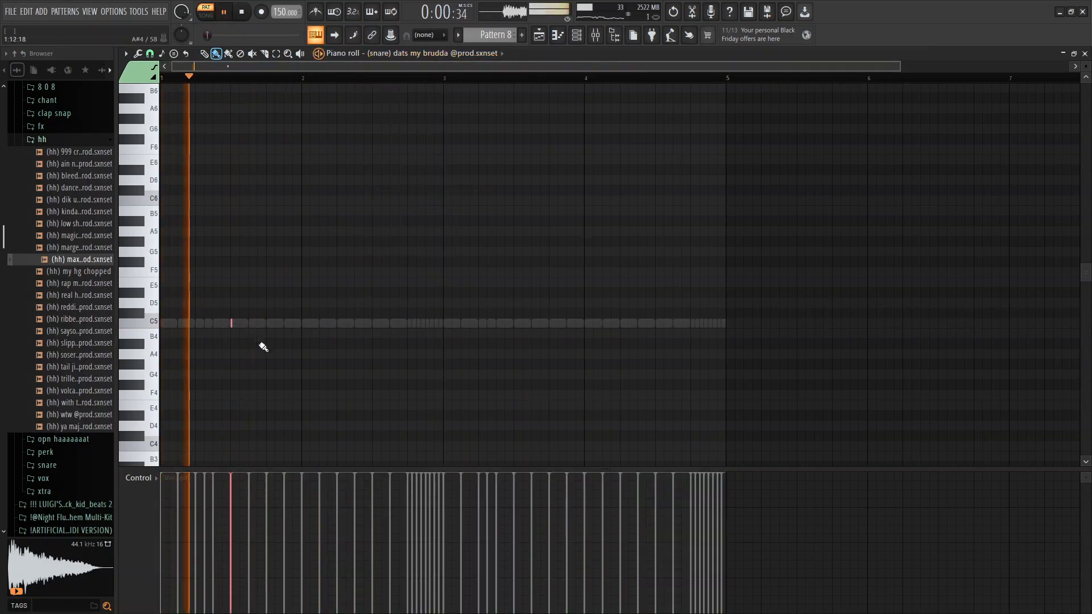
pyautogui.press('space')
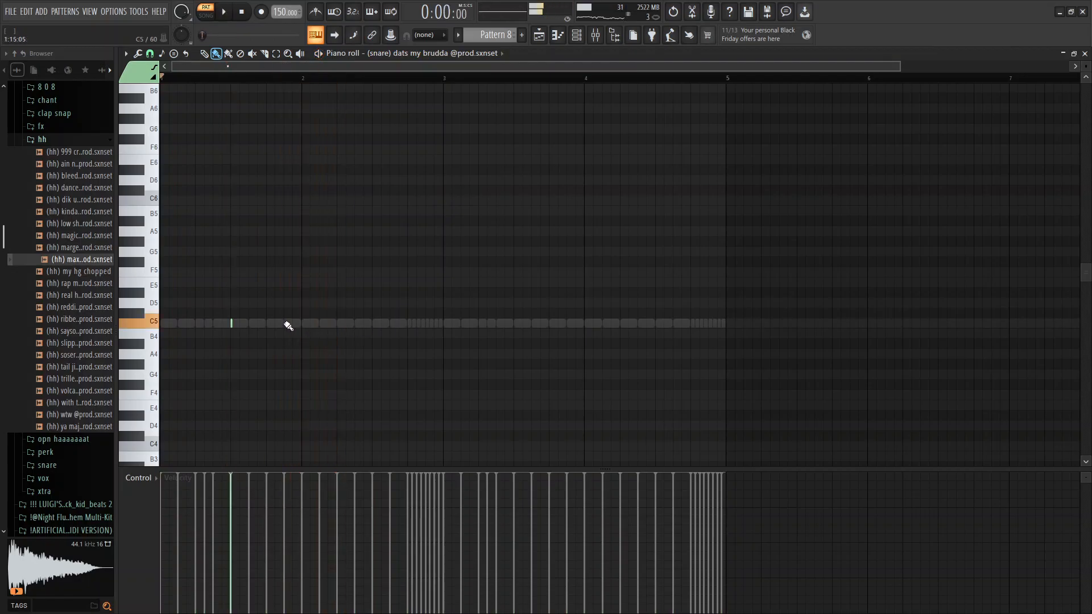
# - Lower the velocity of all (hh) max payne notes with level scaling and transpose them up to D5
pyautogui.click(404, 64)
pyautogui.click(397, 251)
pyautogui.hotkey('alt', 'x')
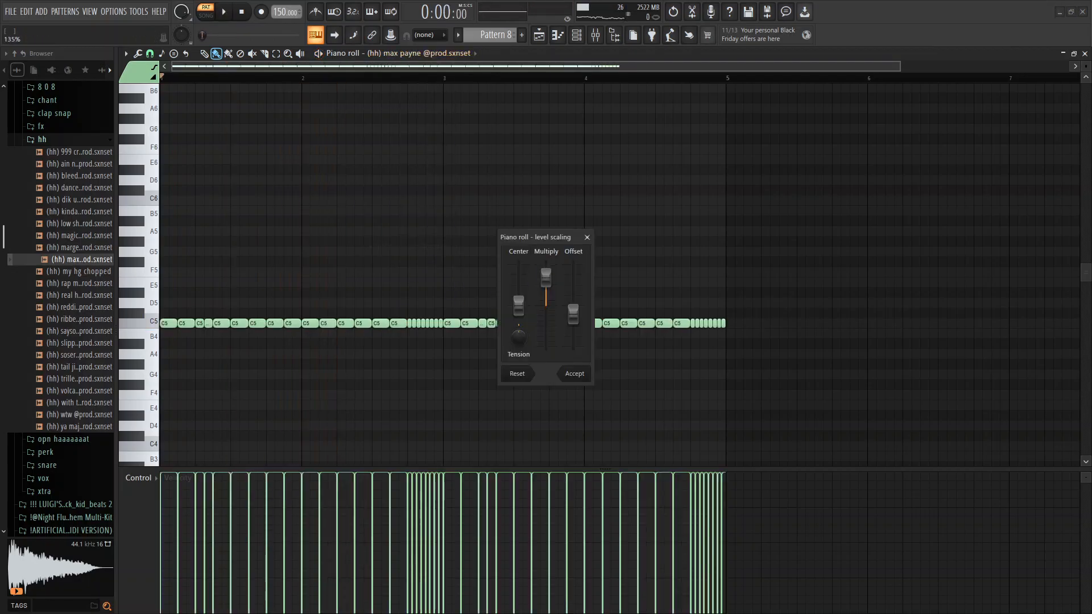
pyautogui.moveTo(546, 281); pyautogui.dragTo(546, 284)
pyautogui.click(575, 374)
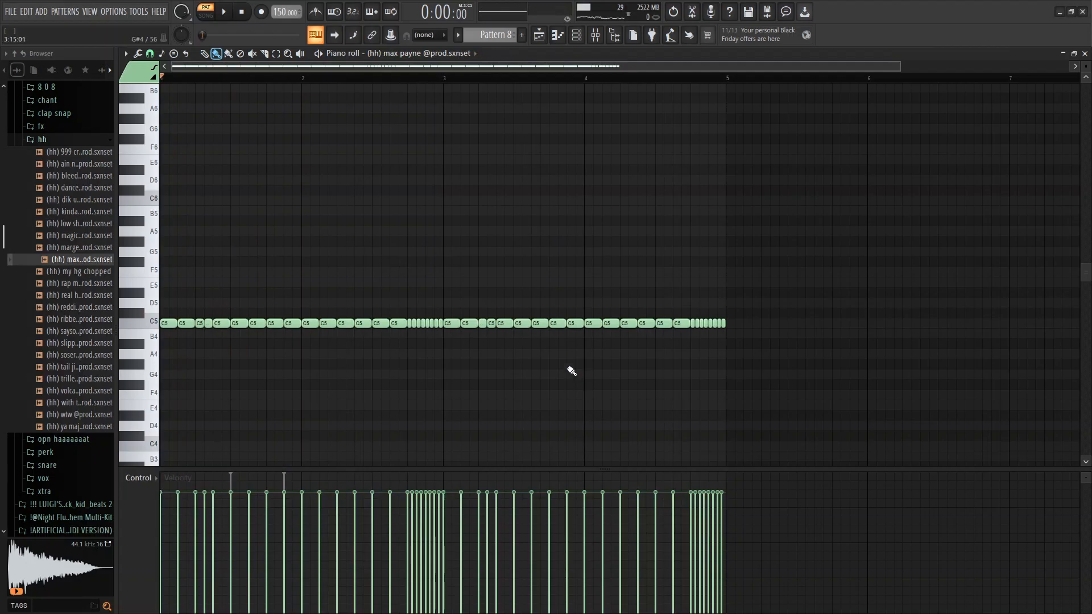
pyautogui.hotkey('shift', 'Up')
pyautogui.hotkey('shift', 'Up')
# - Add C5 snare notes on beat 3 of bars 2, 3 and 4, plus a B4 snare near the end of bar 3
pyautogui.click(410, 53)
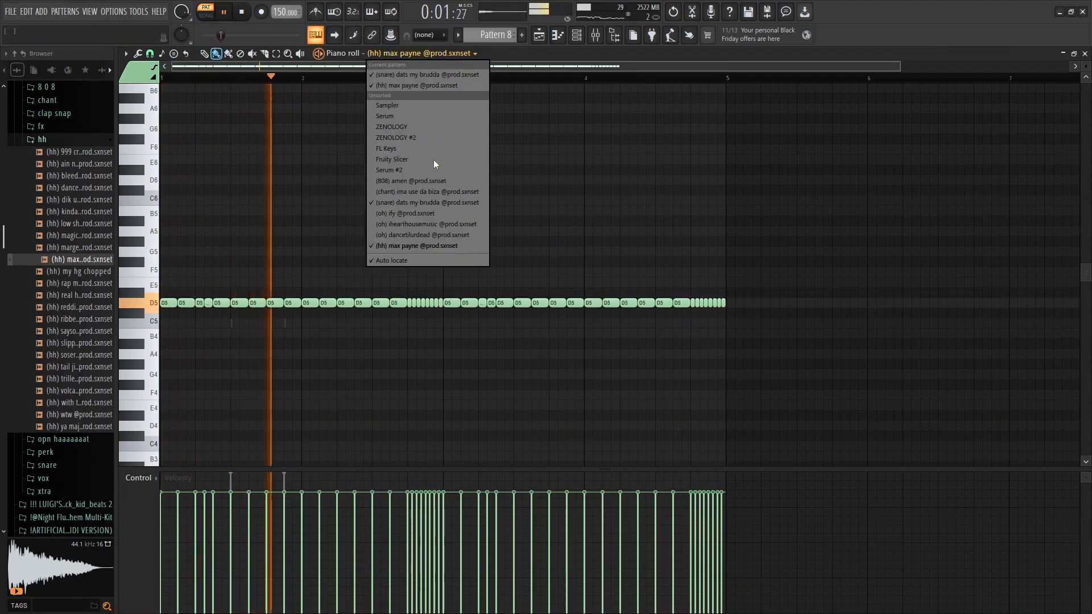
pyautogui.click(426, 199)
pyautogui.click(515, 323)
pyautogui.click(569, 333)
pyautogui.click(657, 324)
pyautogui.click(373, 324)
# - Duplicate the four-bar snare and hi-hat patterns into bars 5 to 8
pyautogui.click(418, 54)
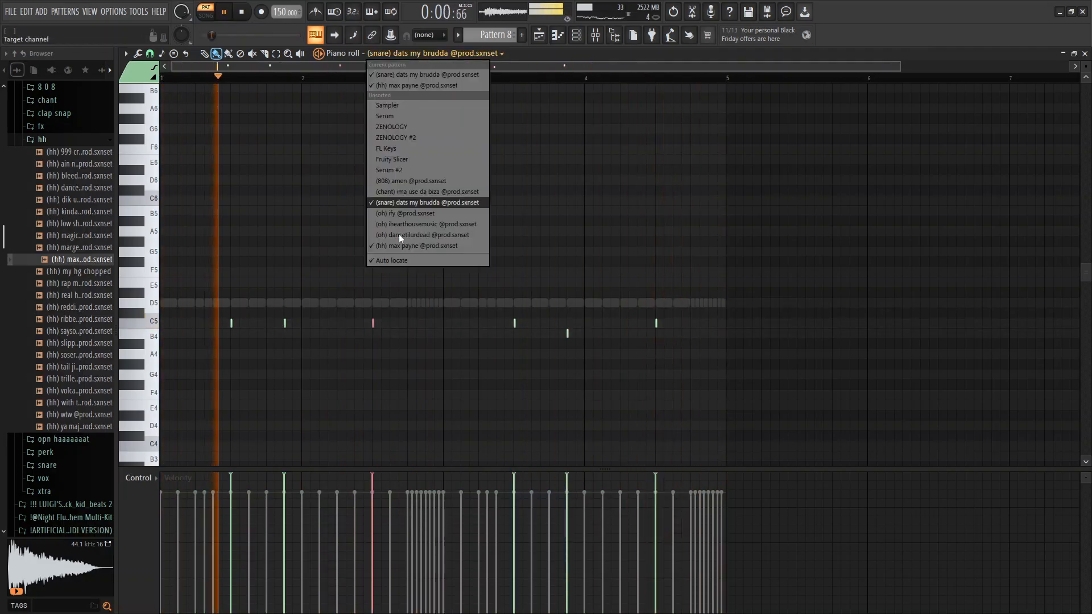
pyautogui.click(401, 234)
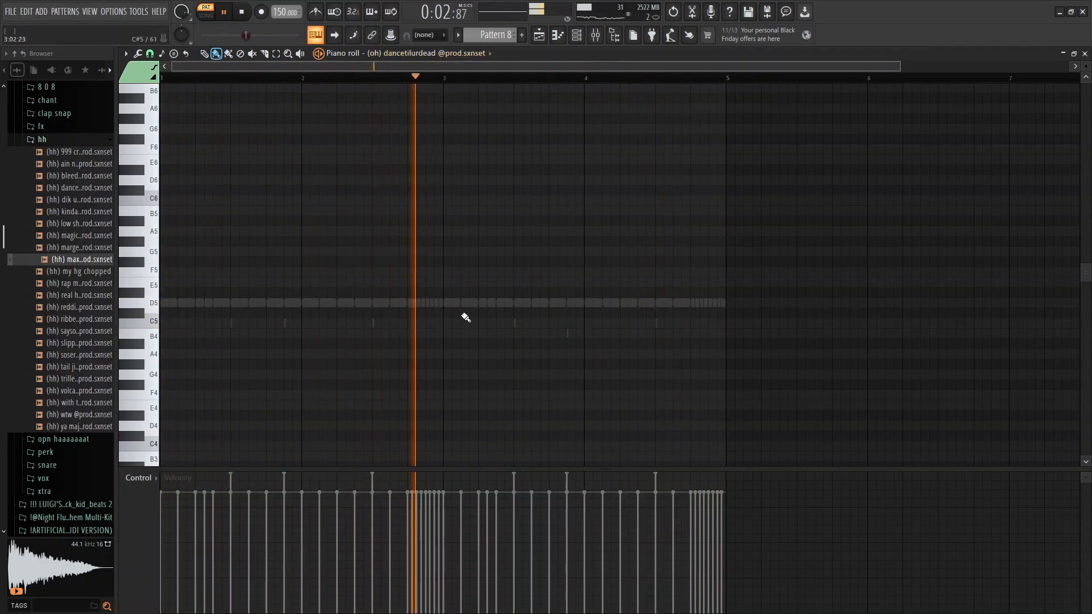
pyautogui.click(416, 54)
pyautogui.click(401, 198)
pyautogui.press('space')
pyautogui.click(418, 54)
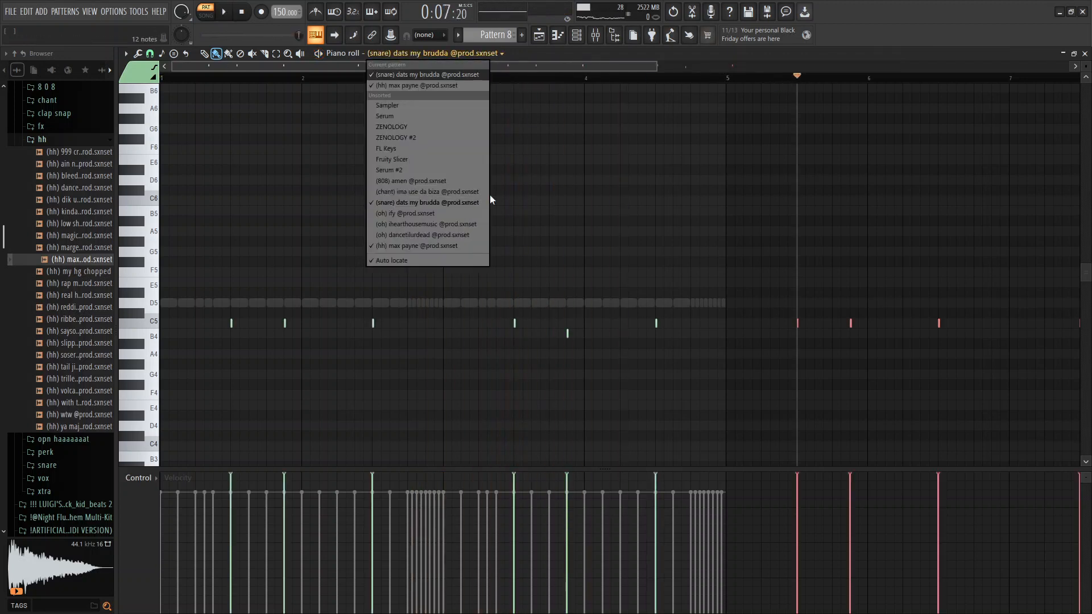
pyautogui.click(448, 247)
pyautogui.hotkey('ctrl', 'b')
pyautogui.scroll(-3, 728, 80)
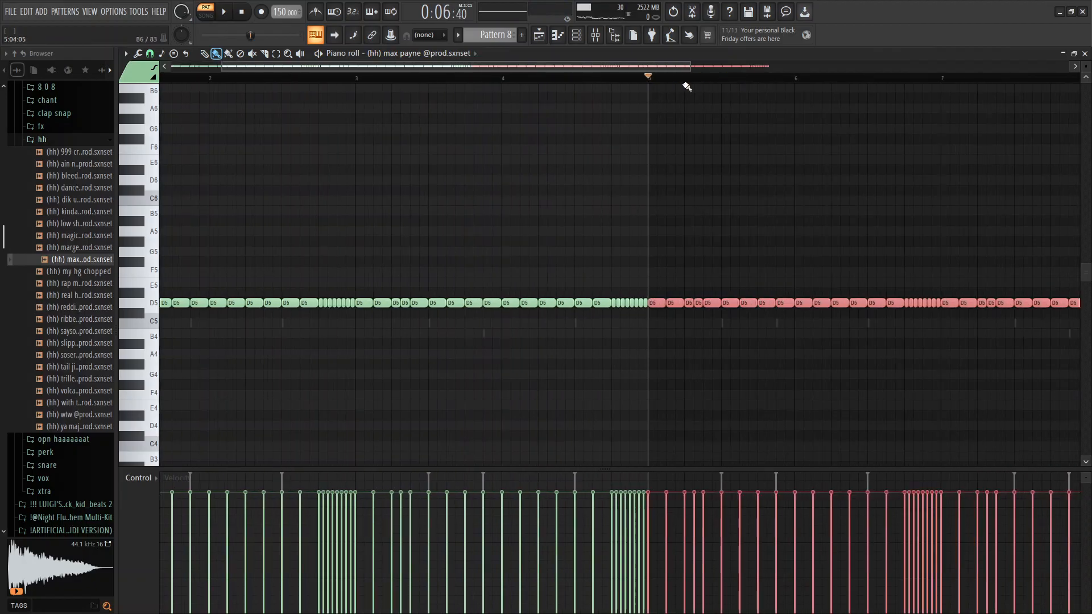
# - Place D5 notes of the (oh) dancetilurdead open hat on beat 4 of bars 3 and 7 and at the start of bars 4 and 8
pyautogui.click(455, 53)
pyautogui.click(392, 231)
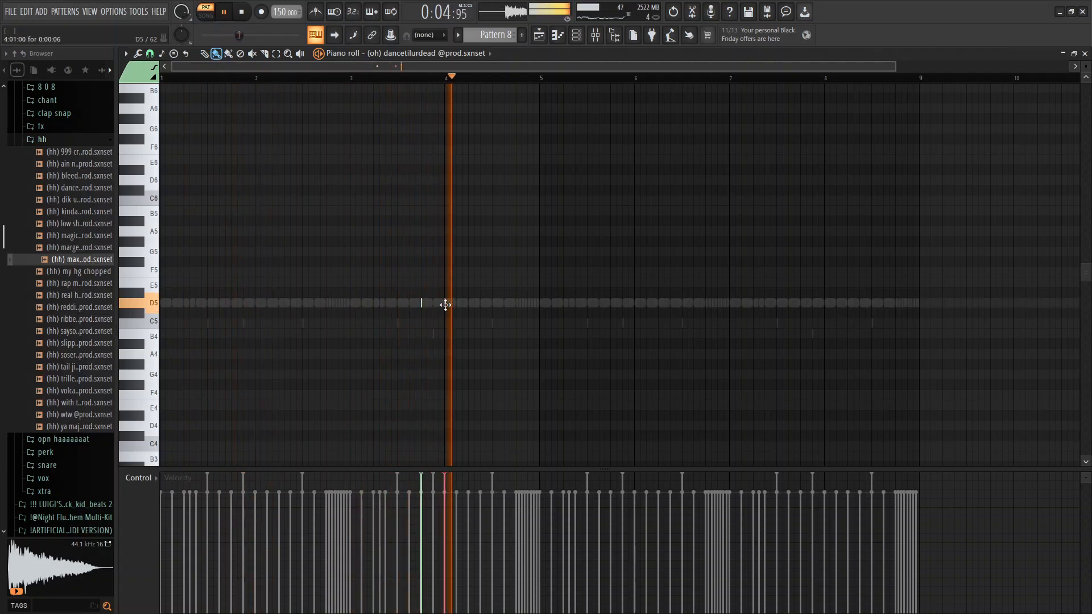
pyautogui.click(803, 304)
pyautogui.click(826, 299)
# - Place two D5 notes of the (oh) ihearthousemusic open hat in the first half of both bar 1 and bar 5
pyautogui.click(421, 53)
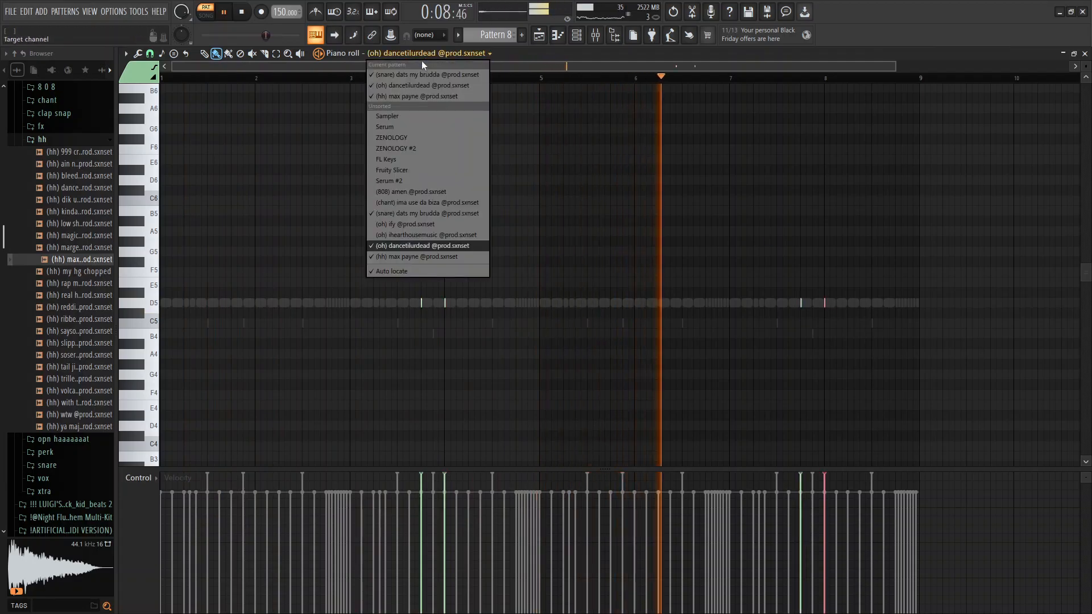
pyautogui.click(412, 229)
pyautogui.press('space')
pyautogui.press('space')
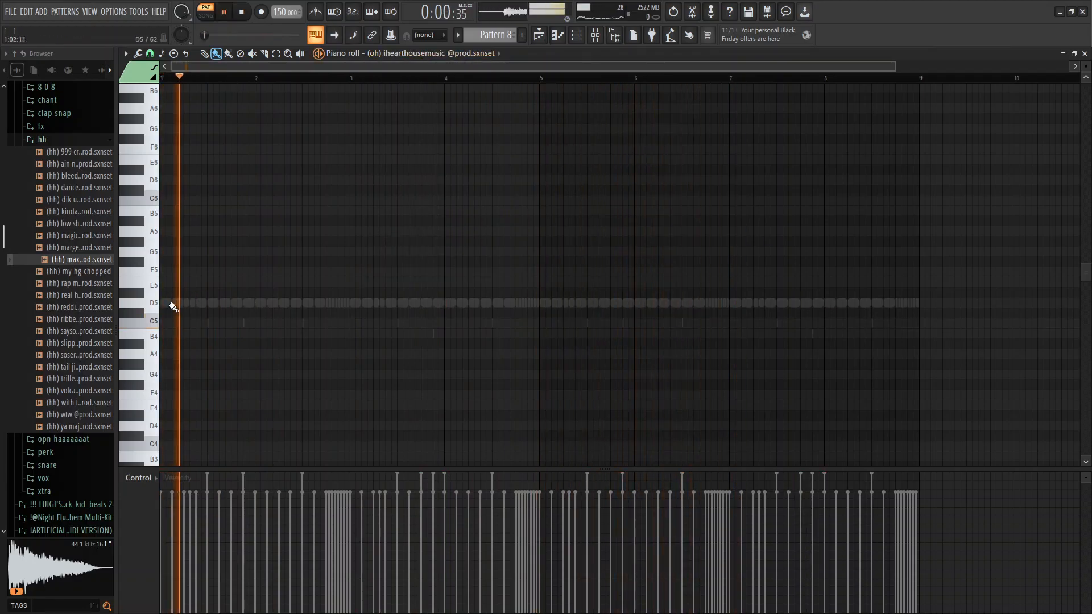
pyautogui.press('space')
pyautogui.press('space')
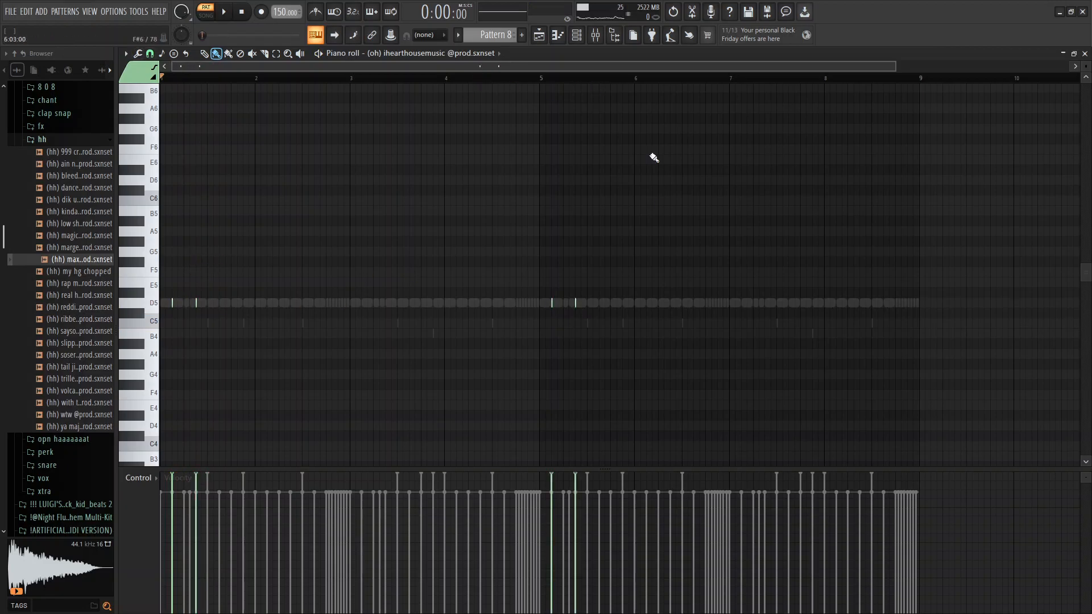
# - Place D5 notes of the (oh) ify open hat at the start of bars 1, 3, 5 and 7 and on beat 2 of bars 4 and 8
pyautogui.click(417, 54)
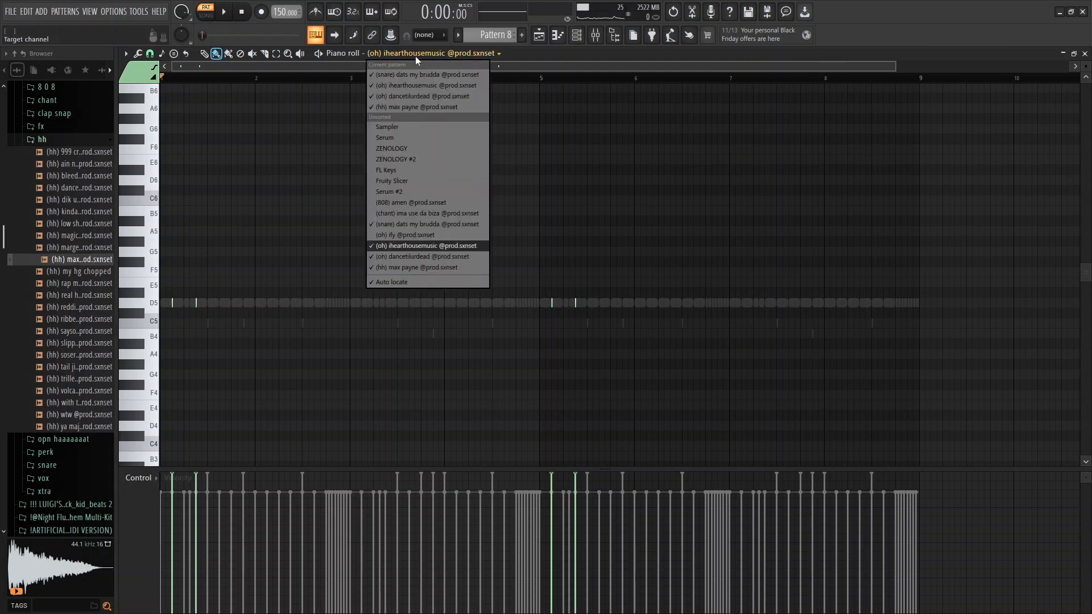
pyautogui.click(414, 235)
pyautogui.press('space')
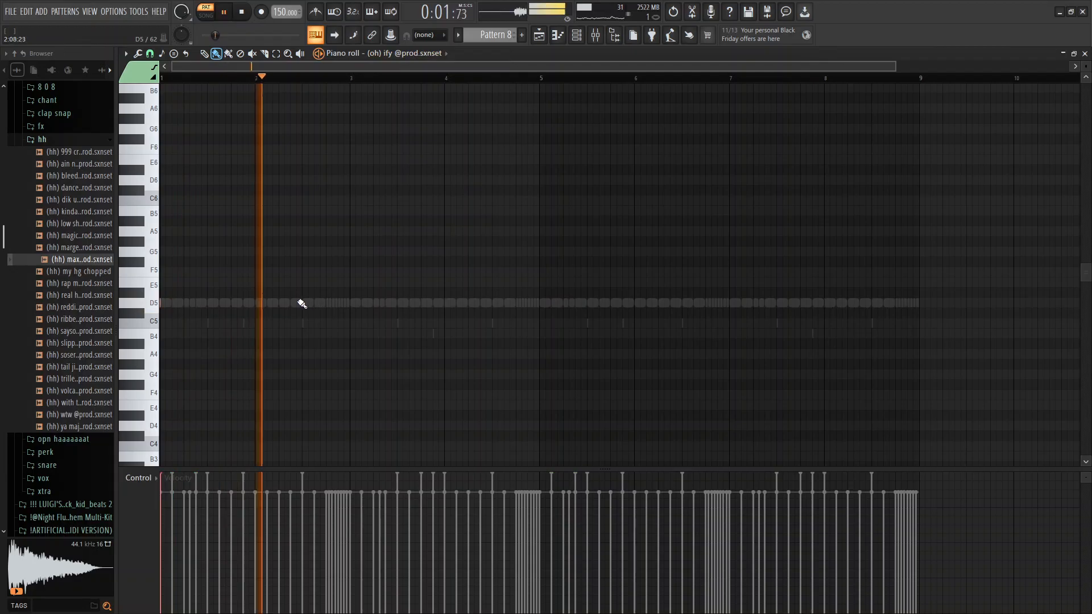
pyautogui.click(253, 304)
pyautogui.rightClick(243, 306)
pyautogui.click(351, 304)
pyautogui.click(468, 304)
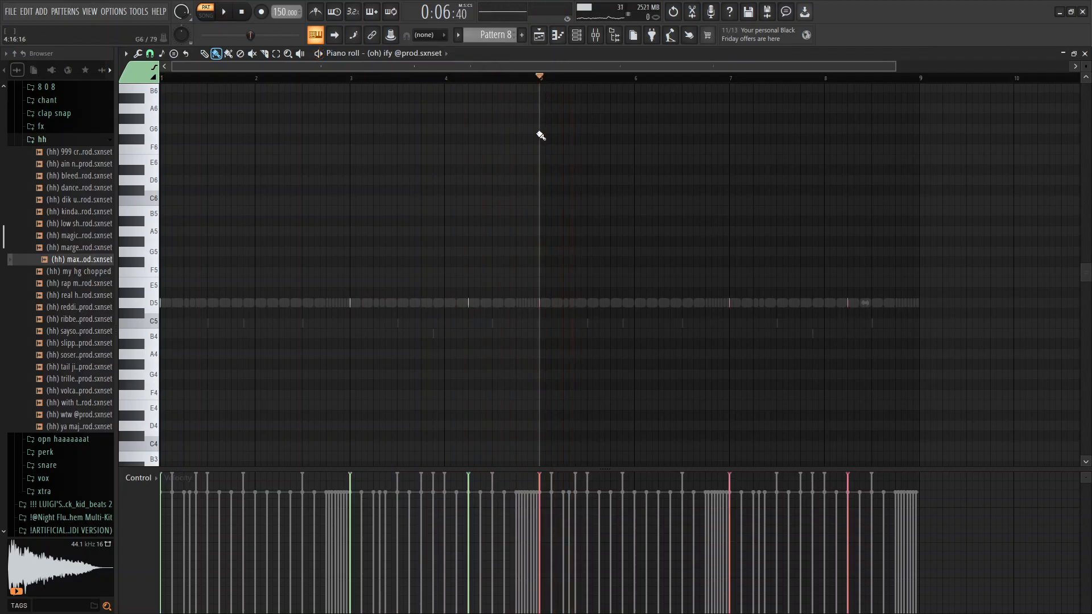
# - Place C5 notes of the (chant) ima use da biza sample on beats 1 and 4 of bars 1, 3, 5 and 7
pyautogui.press('F6')
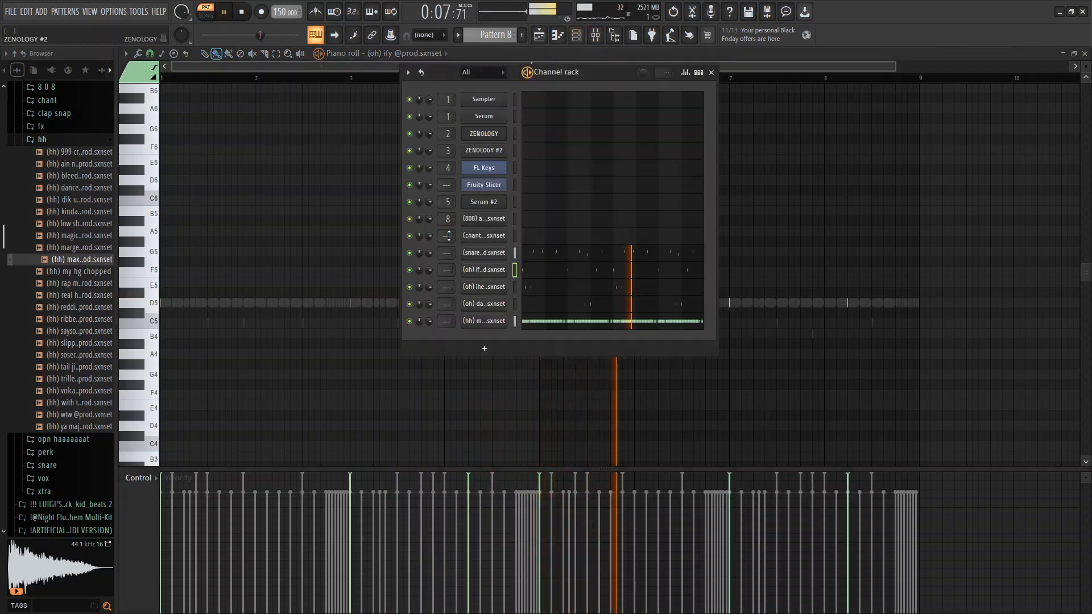
pyautogui.click(444, 53)
pyautogui.click(380, 250)
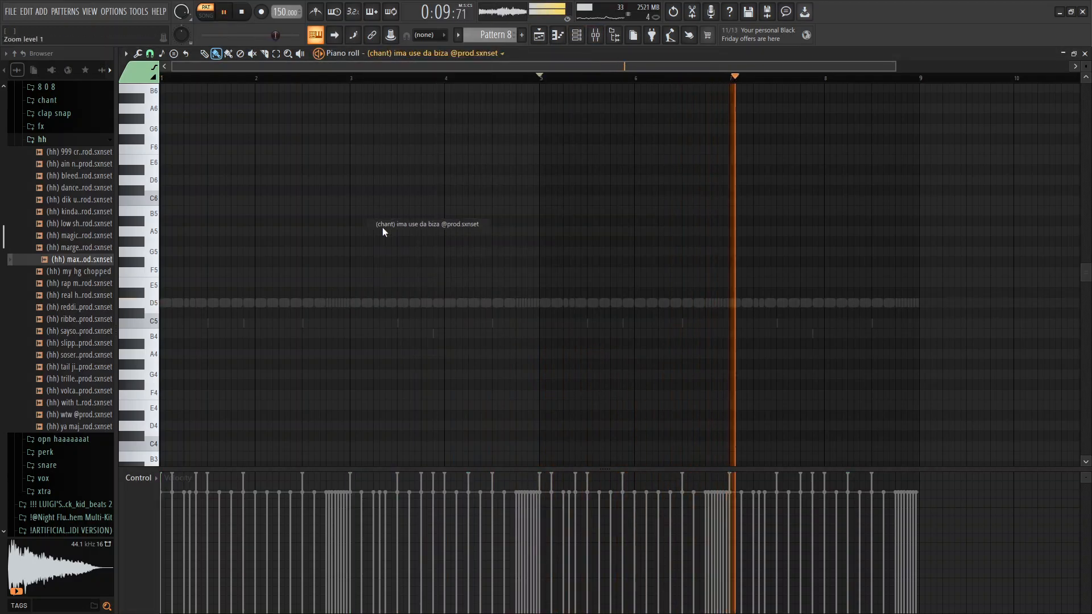
pyautogui.click(204, 54)
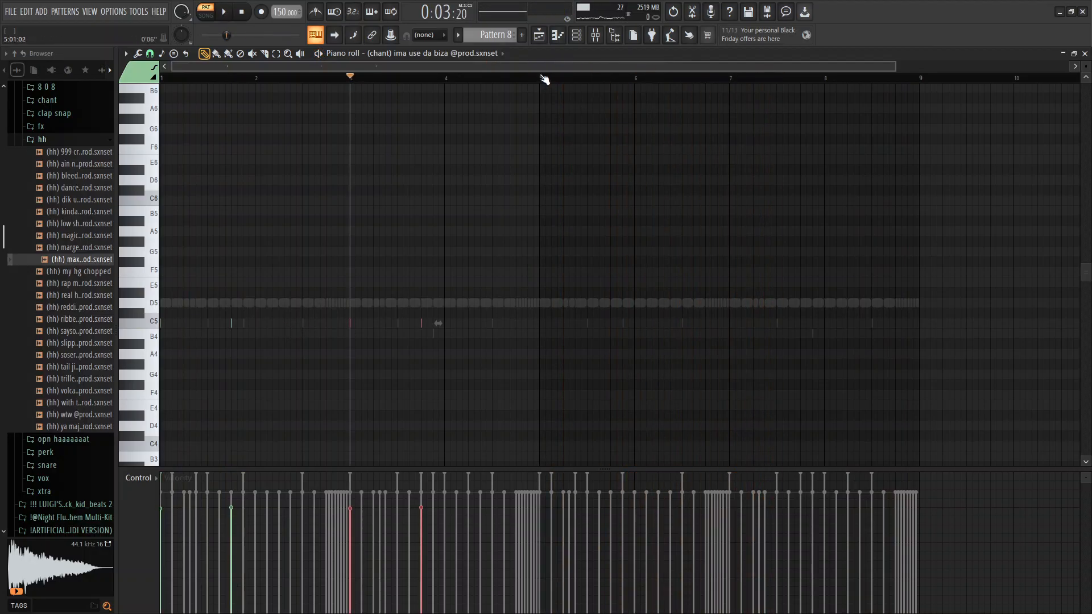
pyautogui.press('space')
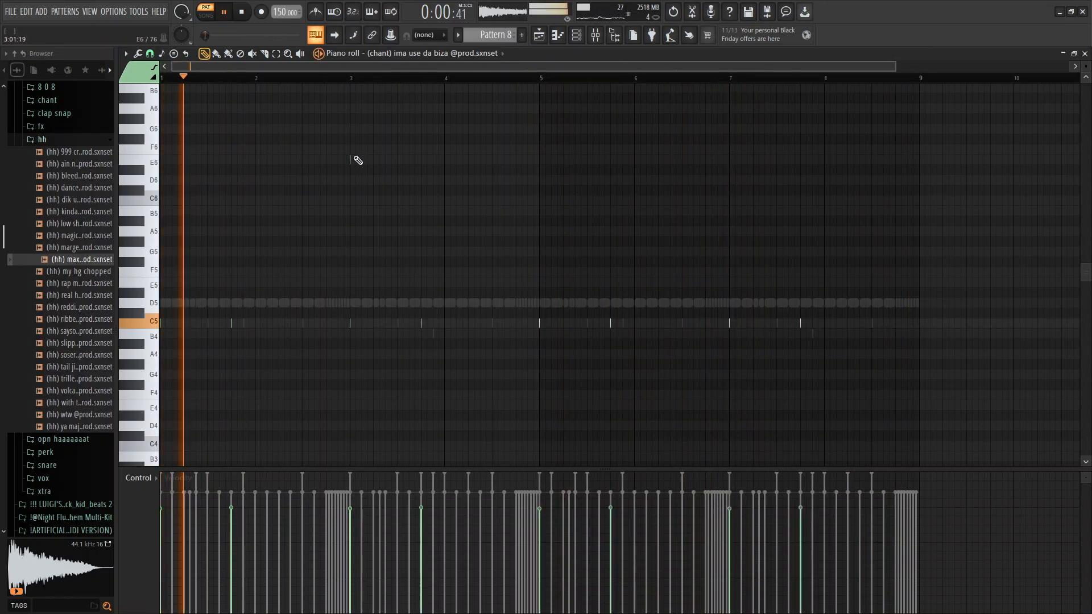
# - Browse the kit's fx and hh folders for more sounds and collapse them
pyautogui.click(77, 139)
pyautogui.click(75, 127)
pyautogui.click(75, 187)
pyautogui.click(62, 197)
pyautogui.click(59, 128)
pyautogui.click(59, 140)
pyautogui.click(62, 140)
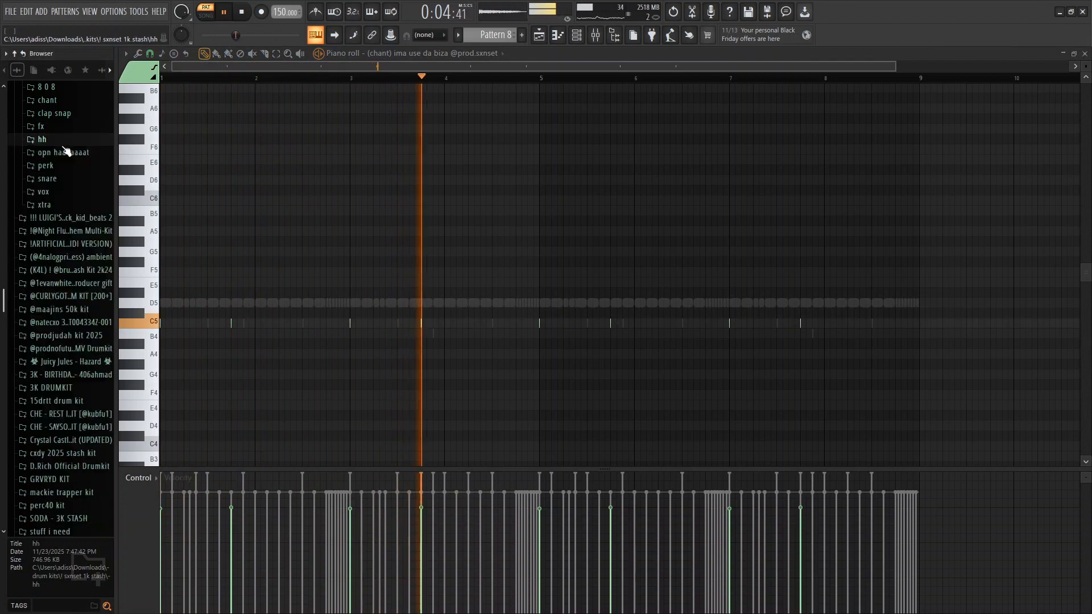
# - Audition samples in the vox folder with the beat playing and add the starred (vox) gyr sample to the channel rack
pyautogui.click(44, 192)
pyautogui.click(50, 228)
pyautogui.click(54, 241)
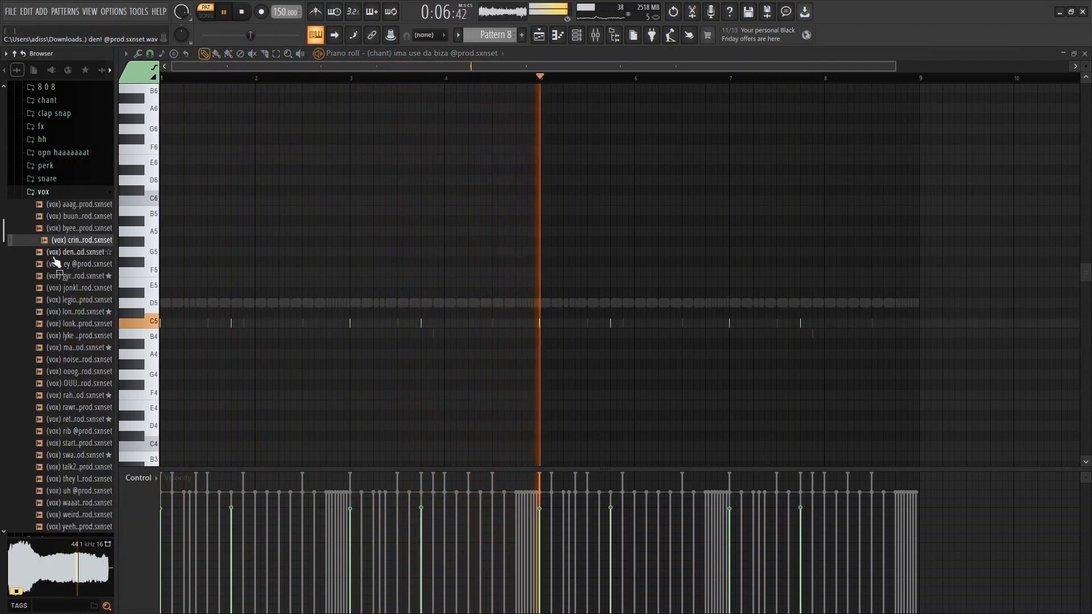
pyautogui.click(56, 277)
pyautogui.scroll(-3, 62, 284)
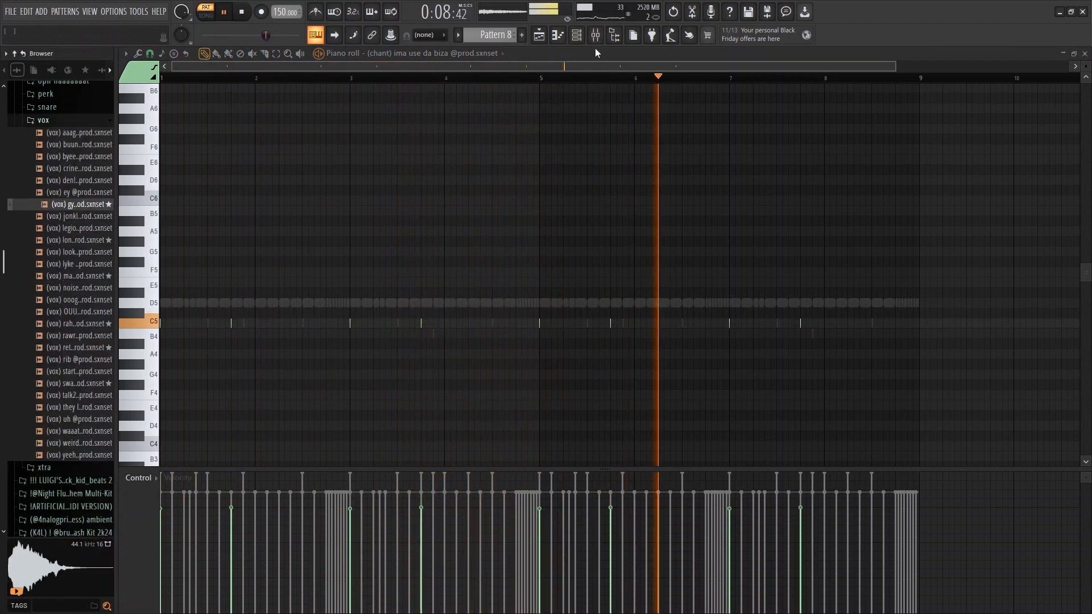
pyautogui.press('F6')
pyautogui.moveTo(53, 209); pyautogui.dragTo(466, 333)
# - Preview more vox samples and add the starred (vox) lon sample to the channel rack
pyautogui.moveTo(65, 264); pyautogui.dragTo(64, 283)
pyautogui.click(63, 278)
pyautogui.click(72, 231)
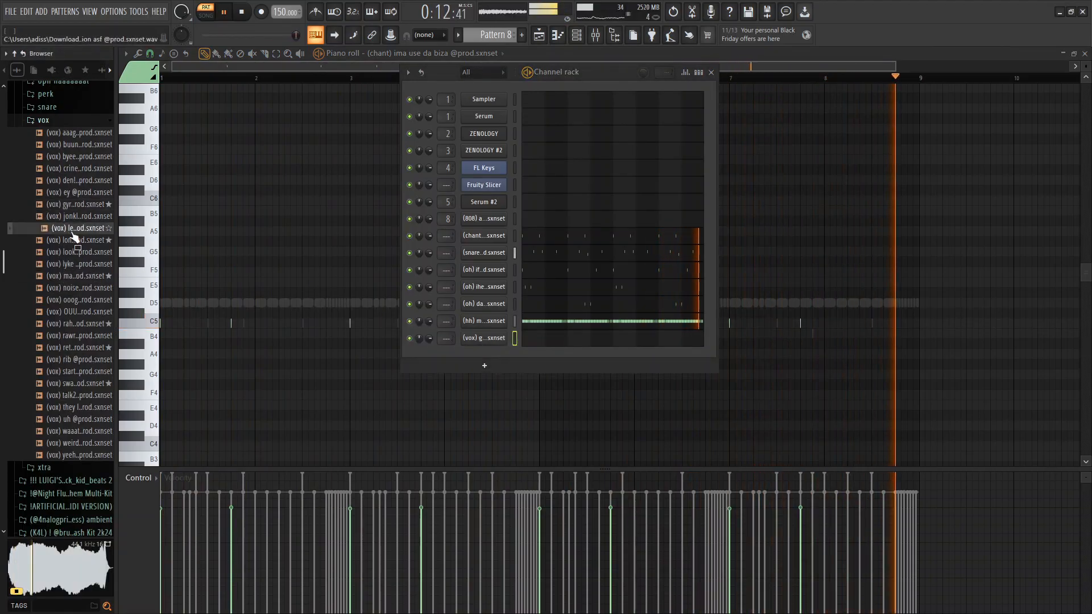
pyautogui.click(67, 241)
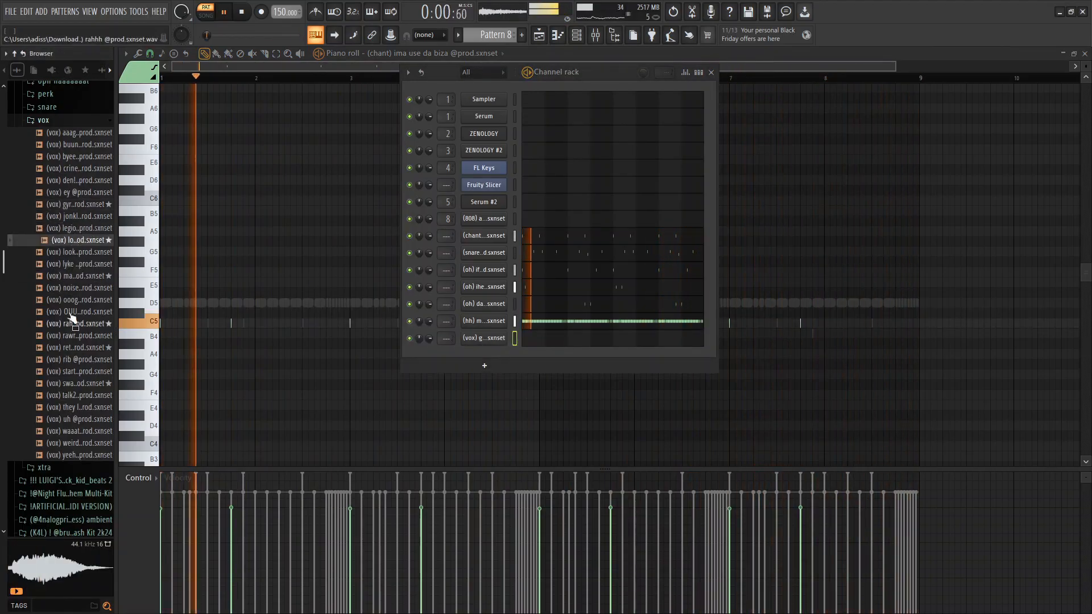
pyautogui.click(67, 244)
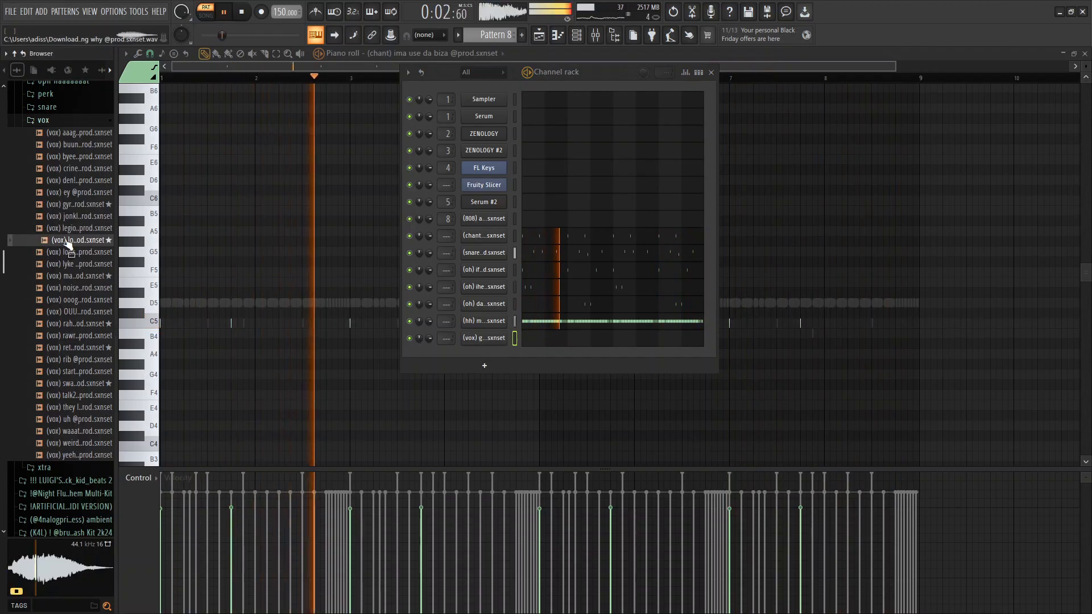
pyautogui.moveTo(440, 367); pyautogui.dragTo(439, 366)
# - Audition the remaining samples in the lower part of the vox folder and replay the (vox) gyr sample over the beat
pyautogui.click(80, 323)
pyautogui.click(80, 383)
pyautogui.click(77, 347)
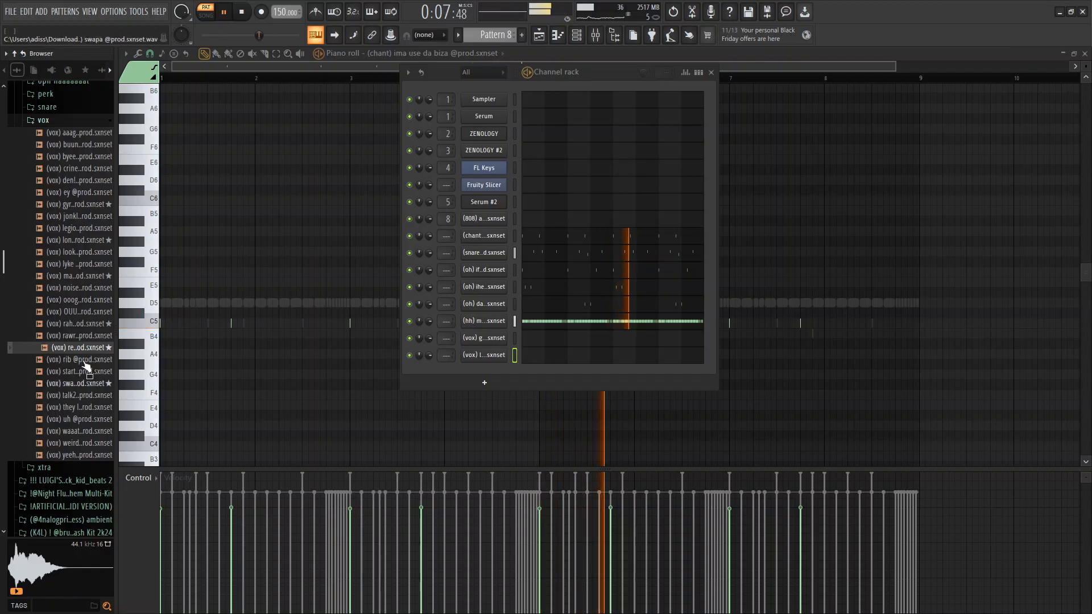
pyautogui.click(79, 371)
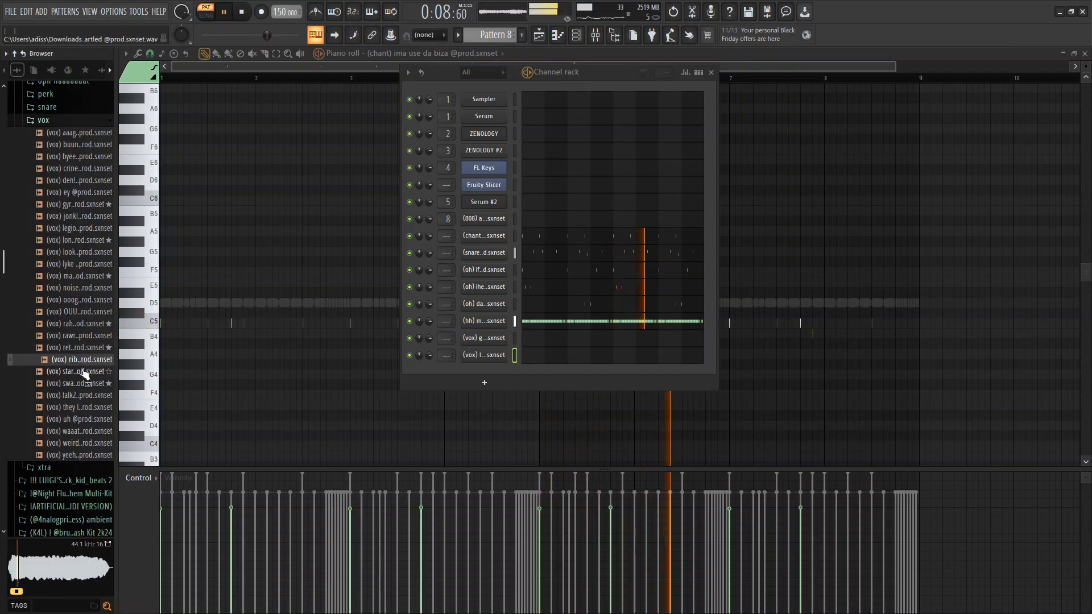
pyautogui.click(74, 410)
pyautogui.click(75, 421)
pyautogui.click(77, 433)
pyautogui.click(77, 445)
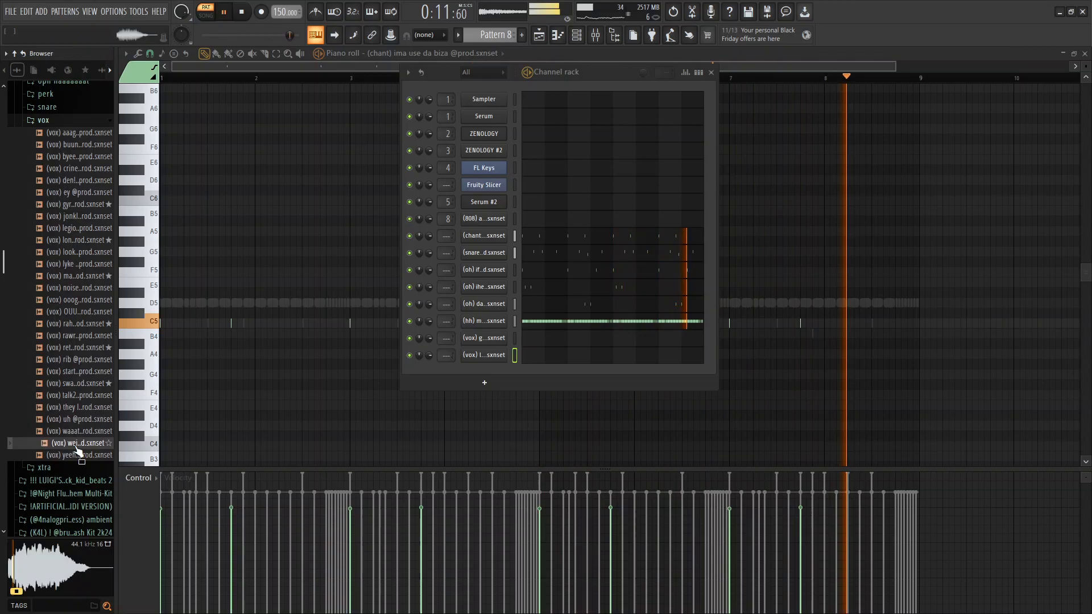
pyautogui.click(57, 205)
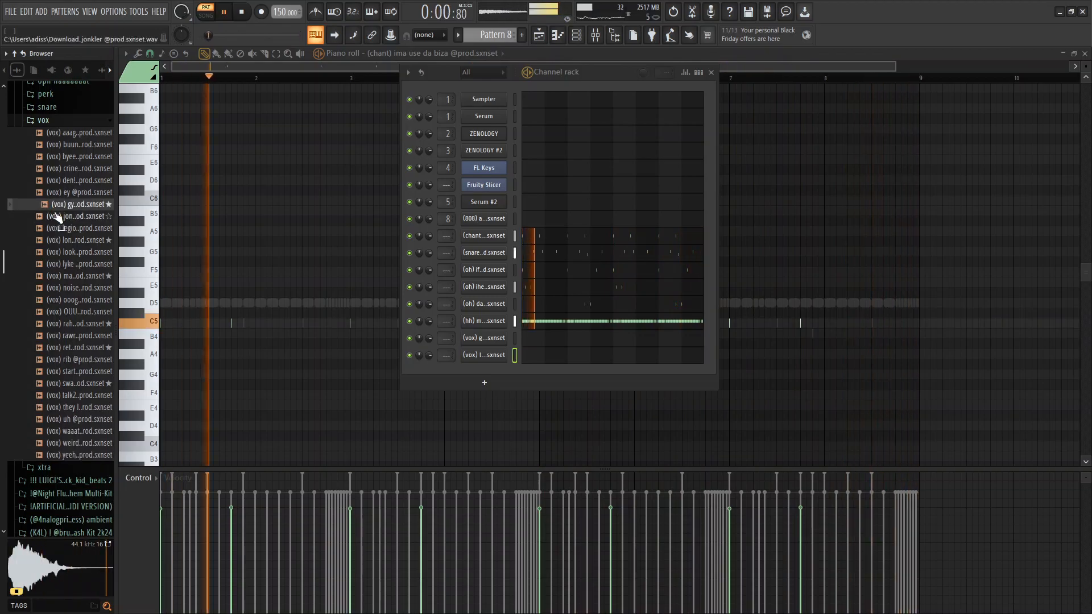
# - Switch the piano roll to the (vox) long why channel and place one note on D5 at beat 3 of bar 8
pyautogui.click(56, 228)
pyautogui.click(376, 53)
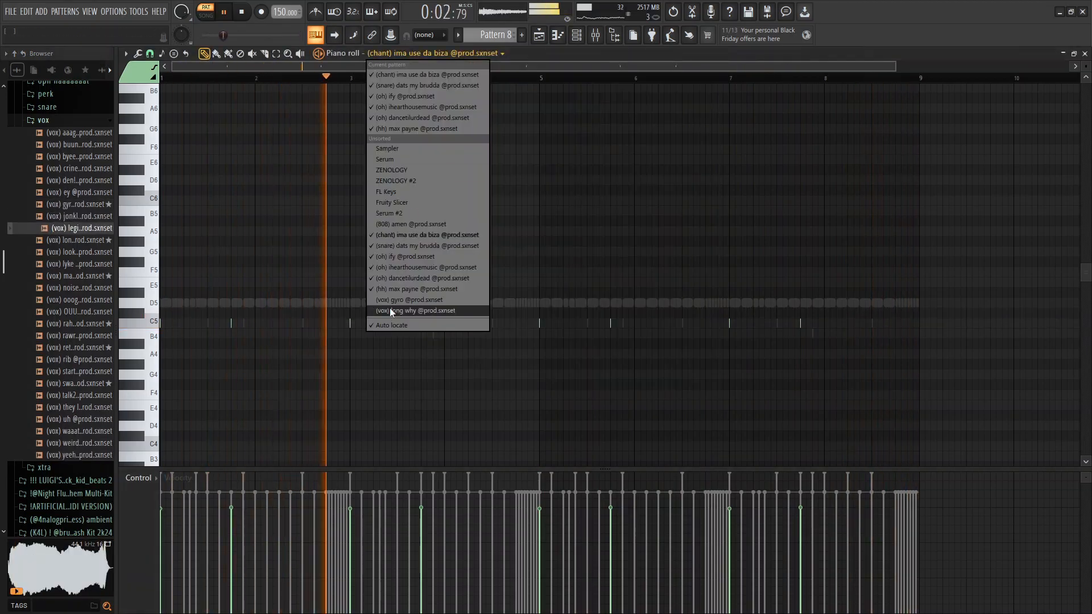
pyautogui.click(390, 311)
pyautogui.click(897, 305)
pyautogui.click(421, 53)
pyautogui.moveTo(896, 305); pyautogui.dragTo(873, 306)
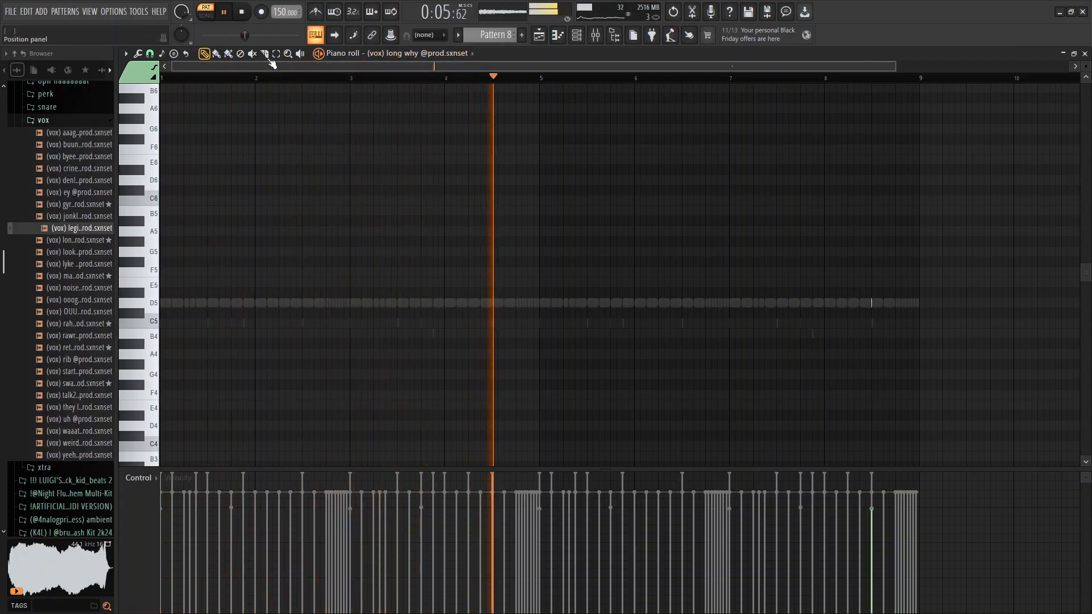
# - Place (vox) gyro notes on D5 at beat 2 of bars 1 and 5, and collapse the vox folder
pyautogui.click(399, 53)
pyautogui.click(398, 288)
pyautogui.press('space')
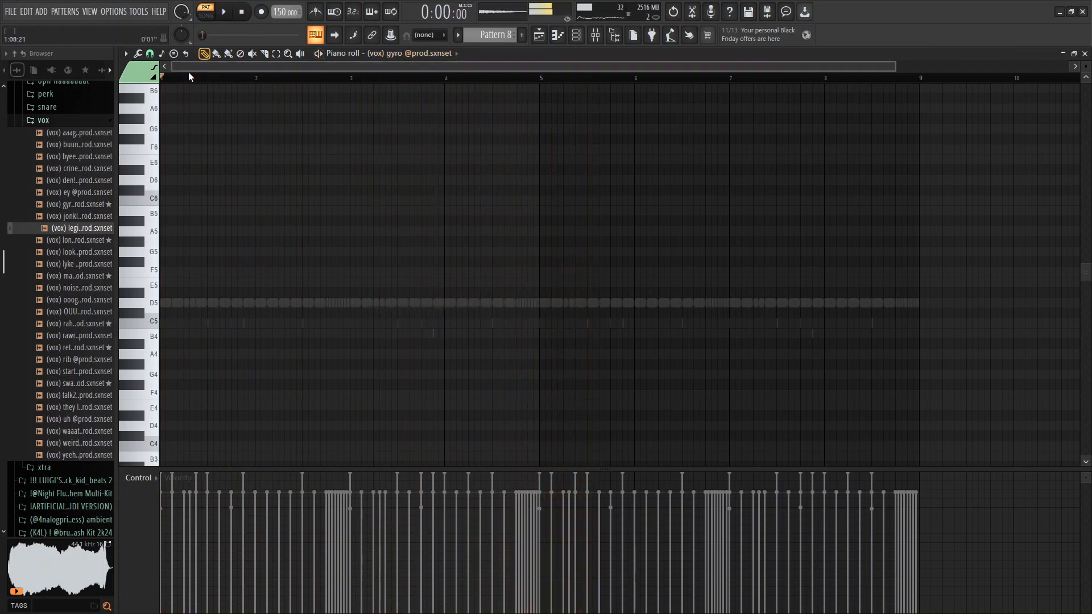
pyautogui.click(25, 109)
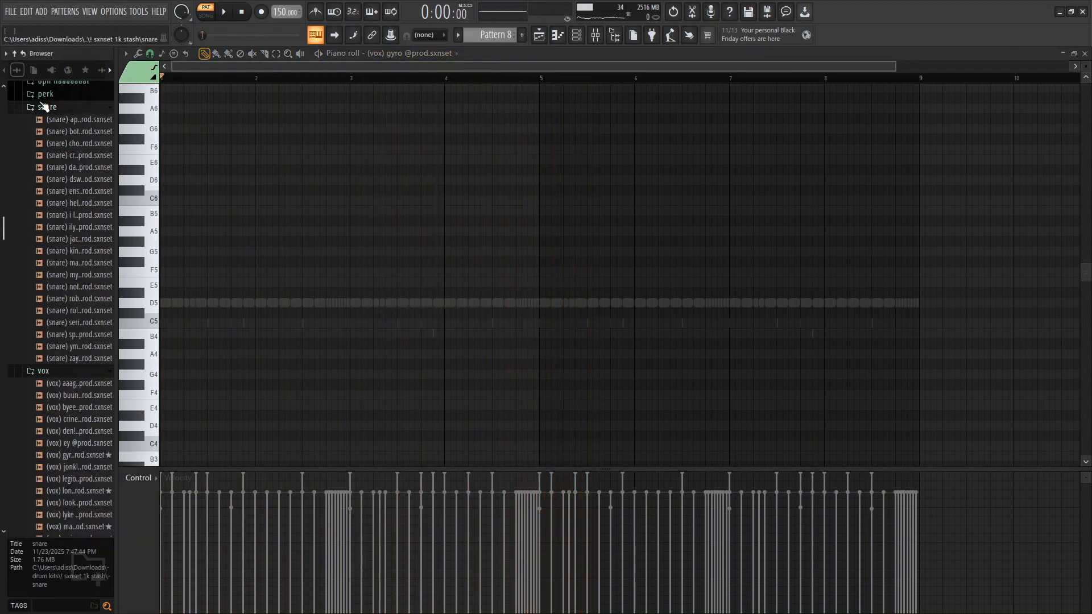
pyautogui.click(44, 106)
pyautogui.click(45, 121)
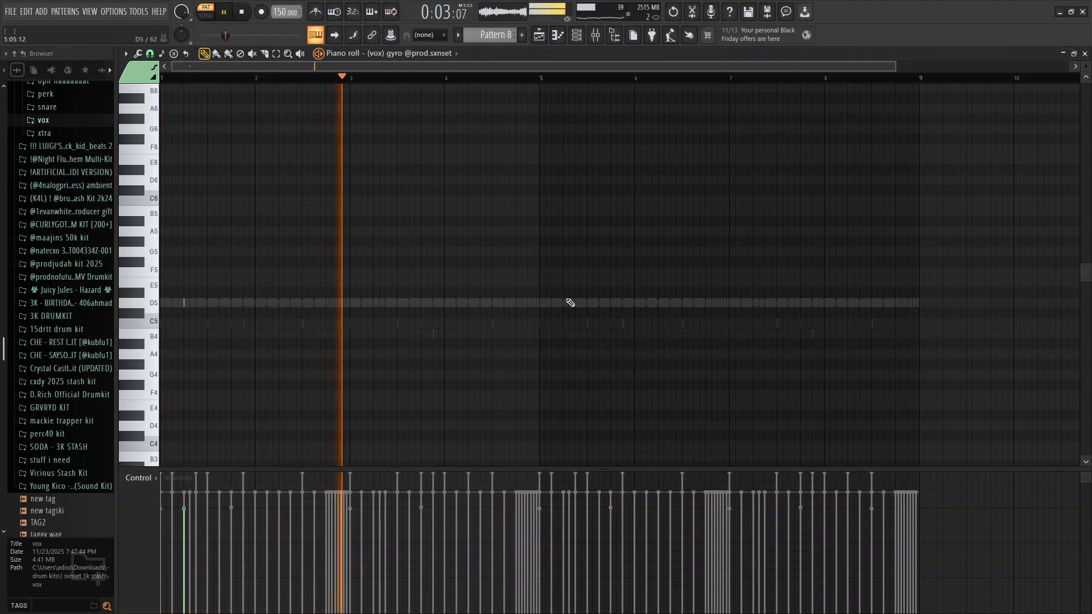
# - Expand the kit's perk folder and audition several percussion samples
pyautogui.scroll(9, 39, 151)
pyautogui.click(50, 464)
pyautogui.click(56, 452)
pyautogui.press('space')
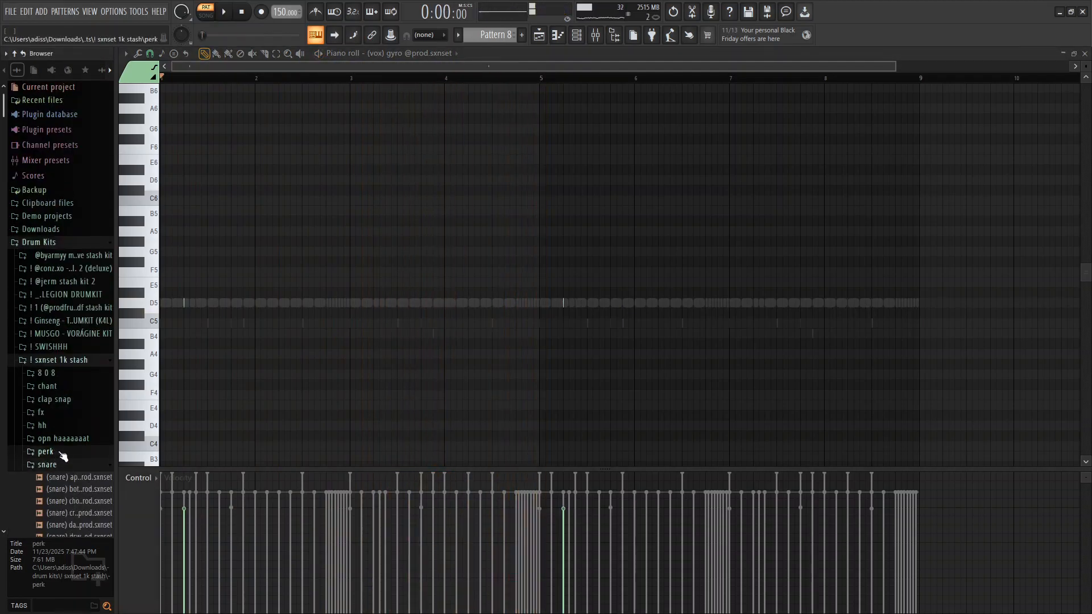
pyautogui.scroll(-12, 66, 436)
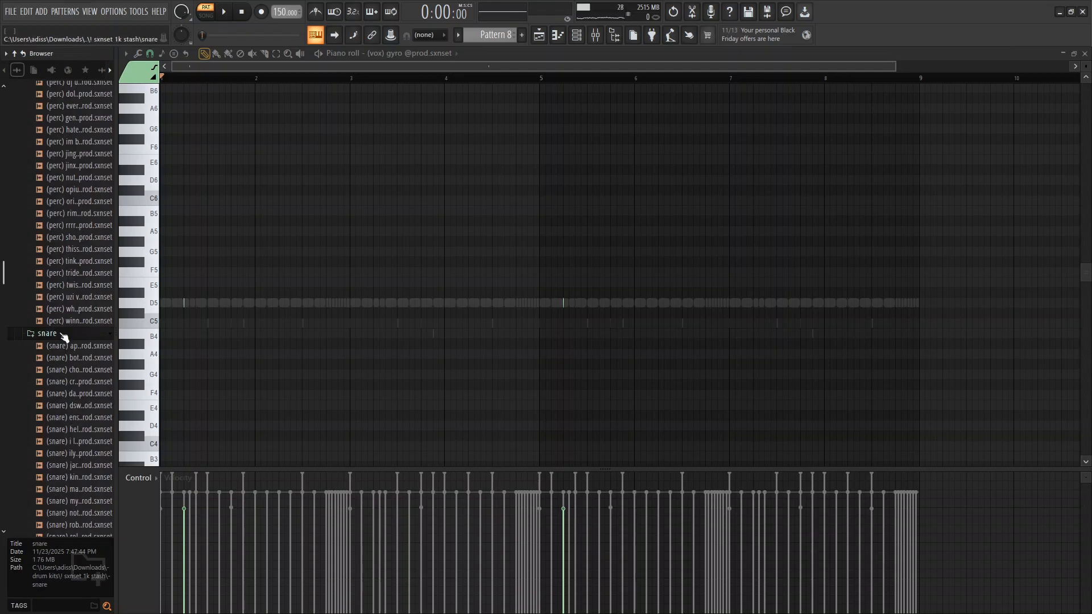
pyautogui.click(64, 336)
pyautogui.click(71, 285)
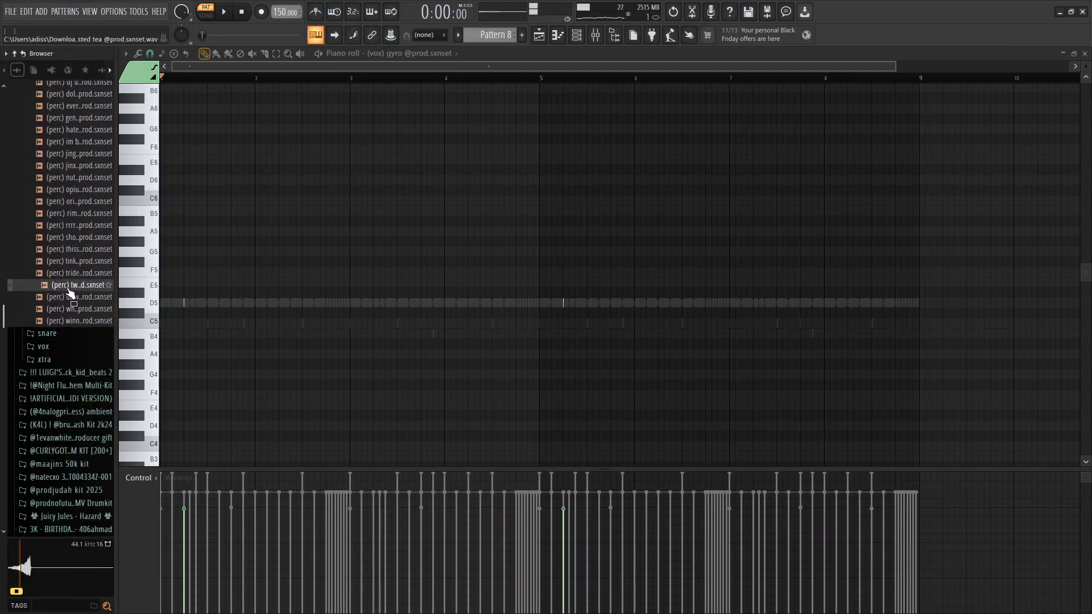
pyautogui.click(69, 252)
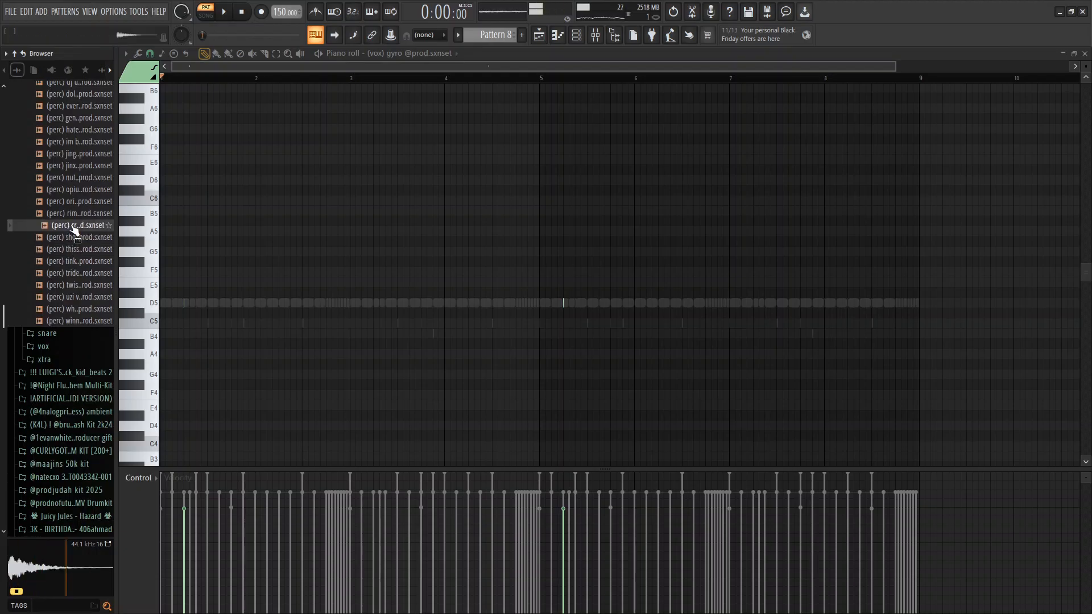
pyautogui.click(79, 166)
pyautogui.scroll(5, 80, 208)
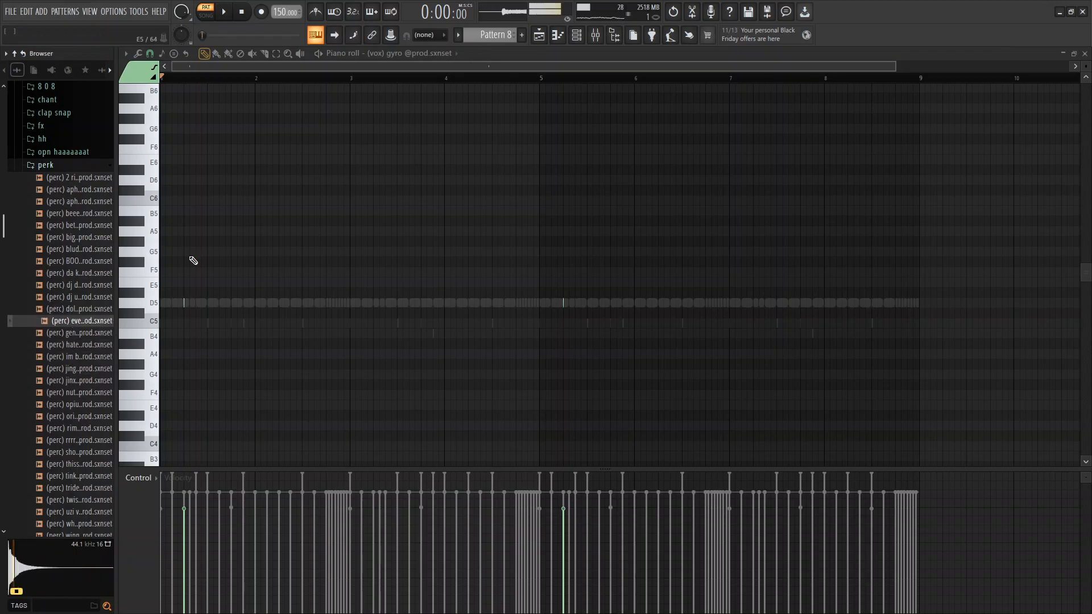
# - Add the (perc) everybodyhasthisbutletmemakeitconvienient sample to the channel rack and fill it on every 8 steps
pyautogui.click(576, 35)
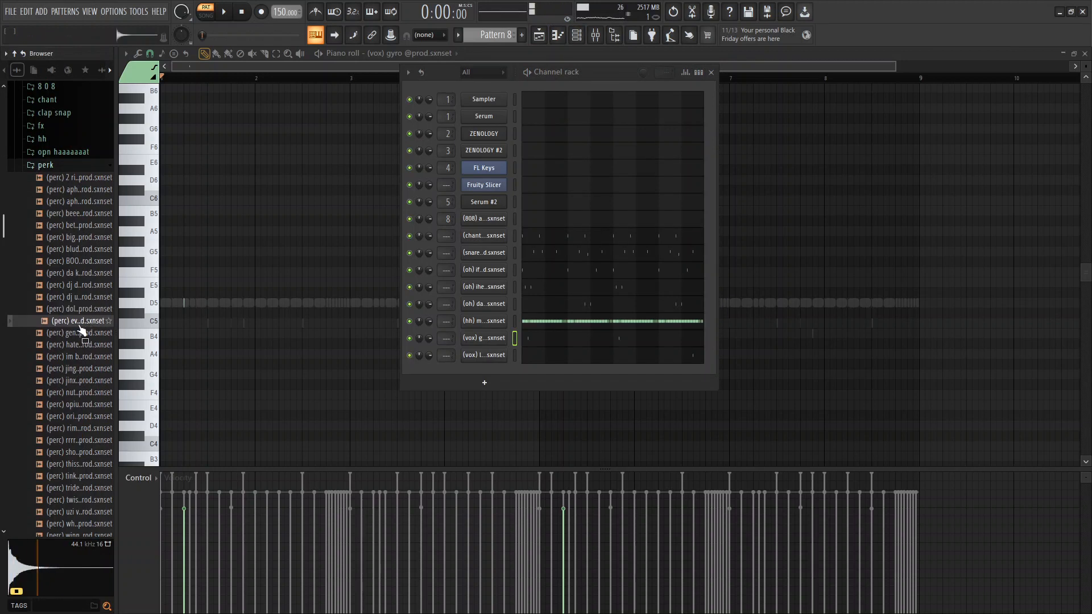
pyautogui.moveTo(519, 380); pyautogui.dragTo(517, 375)
pyautogui.rightClick(518, 376)
pyautogui.click(648, 429)
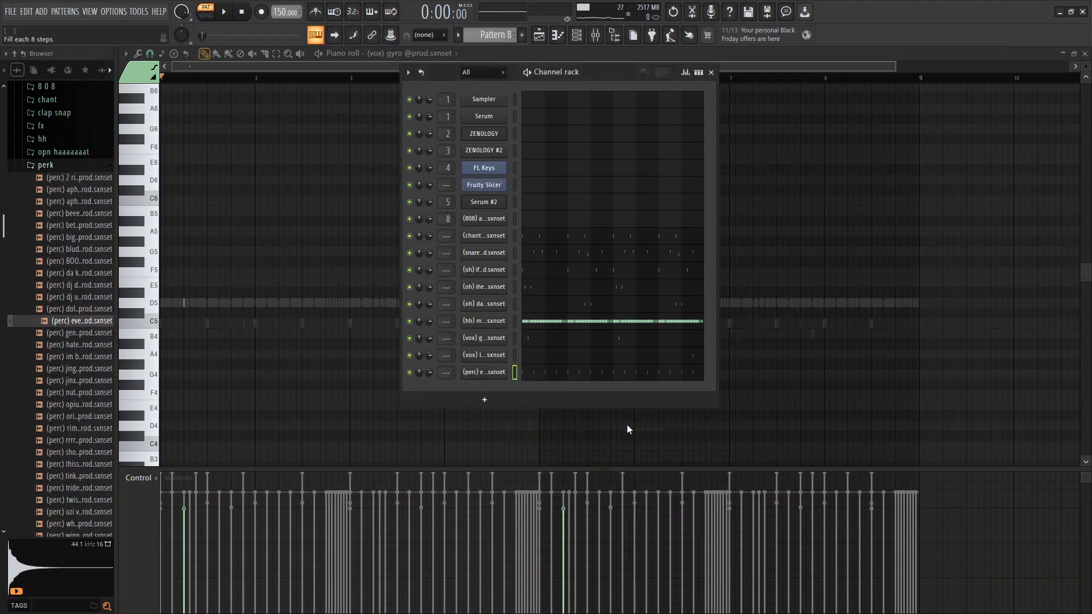
# - Audition more perc samples over the beat and add (perc) bet yu aint kno where cash cobain stomp came from to the channel rack
pyautogui.click(77, 309)
pyautogui.click(82, 296)
pyautogui.click(81, 284)
pyautogui.click(81, 272)
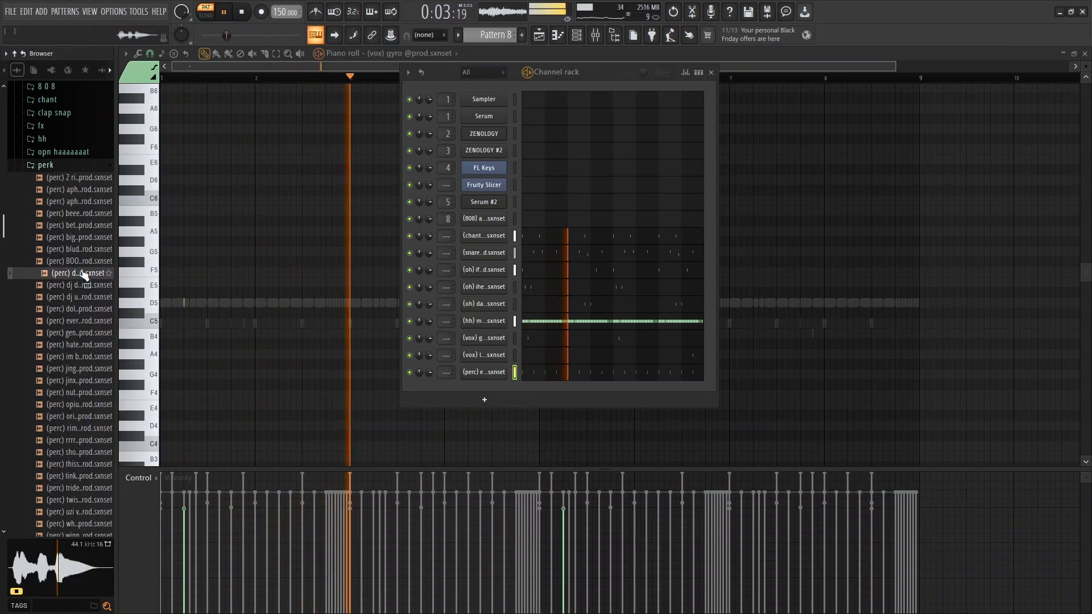
pyautogui.click(82, 260)
pyautogui.click(84, 239)
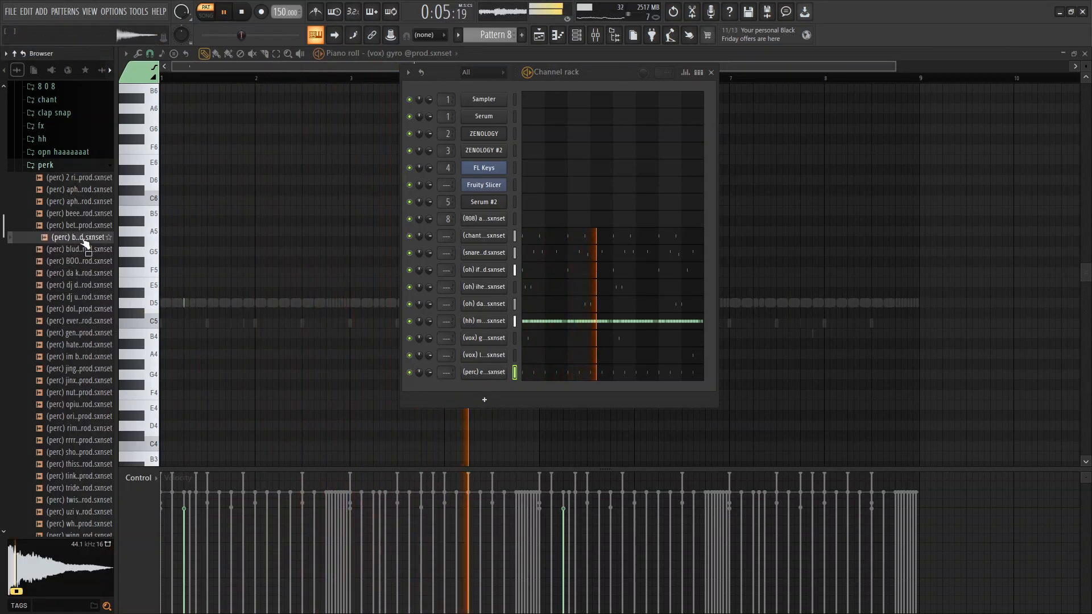
pyautogui.click(84, 227)
pyautogui.moveTo(84, 227); pyautogui.dragTo(498, 392)
# - Place three notes on D5 late in bar 4 for the (perc) bet yu aint kno channel
pyautogui.click(413, 53)
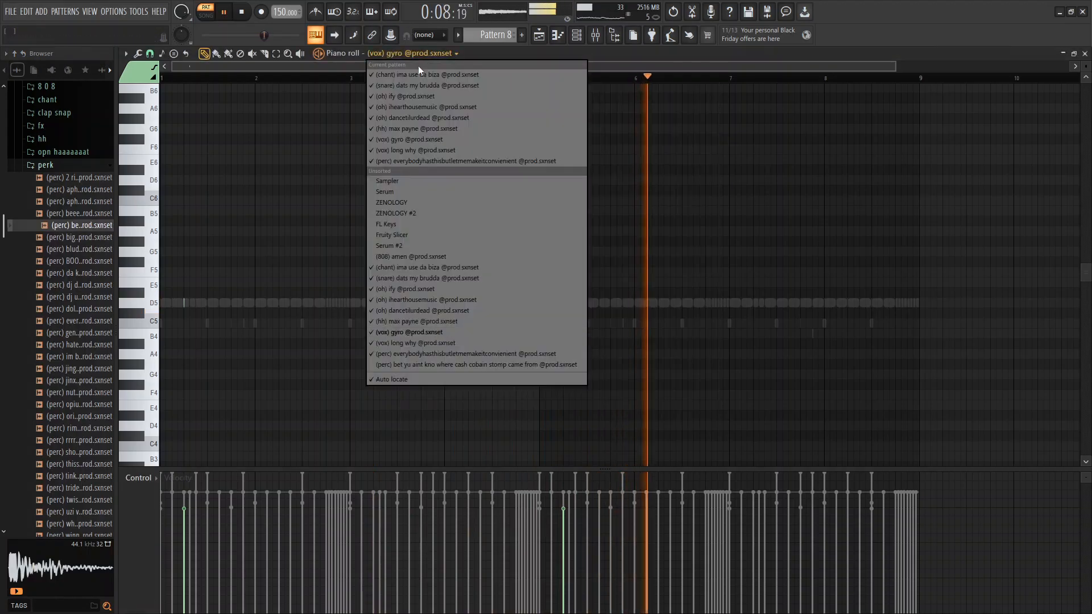
pyautogui.click(422, 365)
pyautogui.click(527, 308)
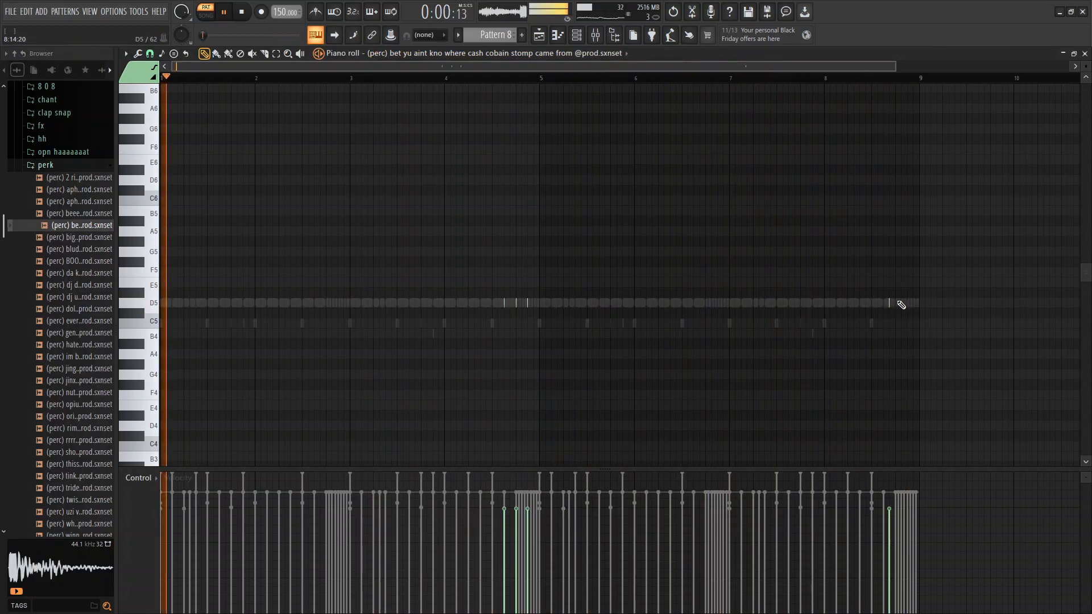
# - Swap the perk folder for the snare folder, audition a snare, and add (snare) dswitchedup to the channel rack
pyautogui.click(45, 165)
pyautogui.click(47, 178)
pyautogui.click(57, 251)
pyautogui.click(578, 36)
pyautogui.moveTo(51, 239)
pyautogui.mouseDown()
pyautogui.moveTo(221, 289)
pyautogui.moveTo(48, 251)
pyautogui.moveTo(216, 290)
pyautogui.moveTo(52, 254)
pyautogui.moveTo(460, 411)
pyautogui.mouseUp()
# - Paint three quick (snare) dswitchedup hits on D5 at beat 3 of bar 8 and one on C#5 near the bar's end
pyautogui.click(396, 54)
pyautogui.click(217, 54)
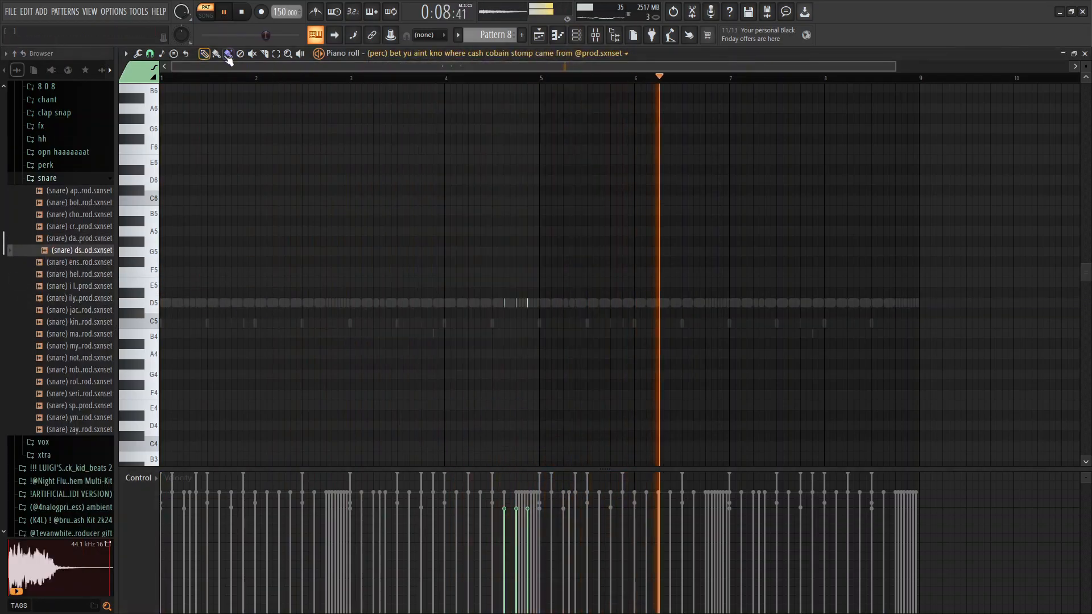
pyautogui.click(437, 56)
pyautogui.click(495, 387)
pyautogui.moveTo(874, 302); pyautogui.dragTo(895, 304)
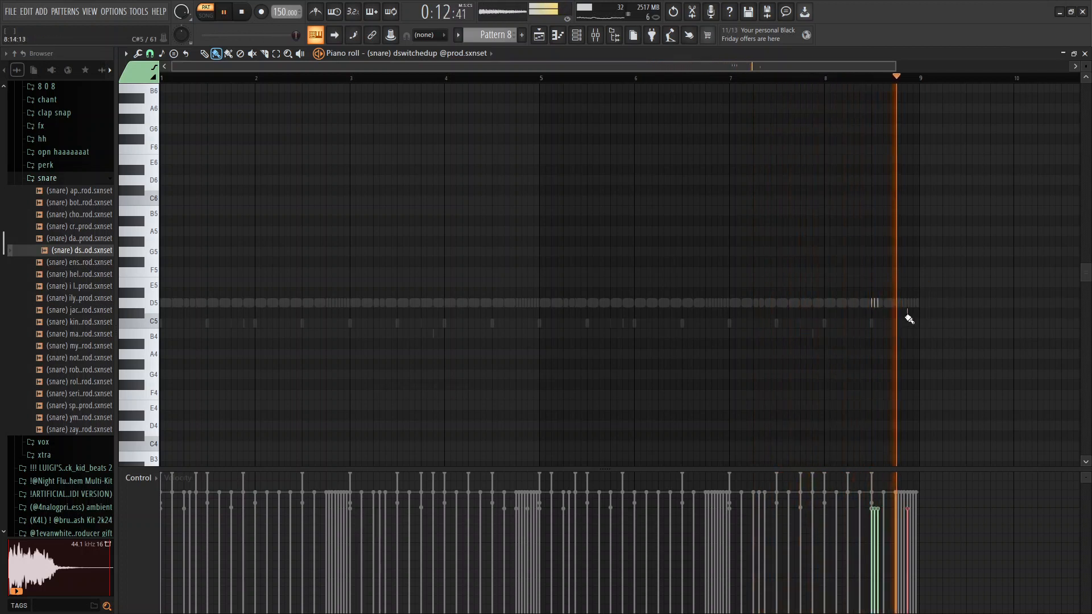
# - Add two more (snare) dswitchedup hits between the existing ones in bar 8 and lower them to E5
pyautogui.click(576, 34)
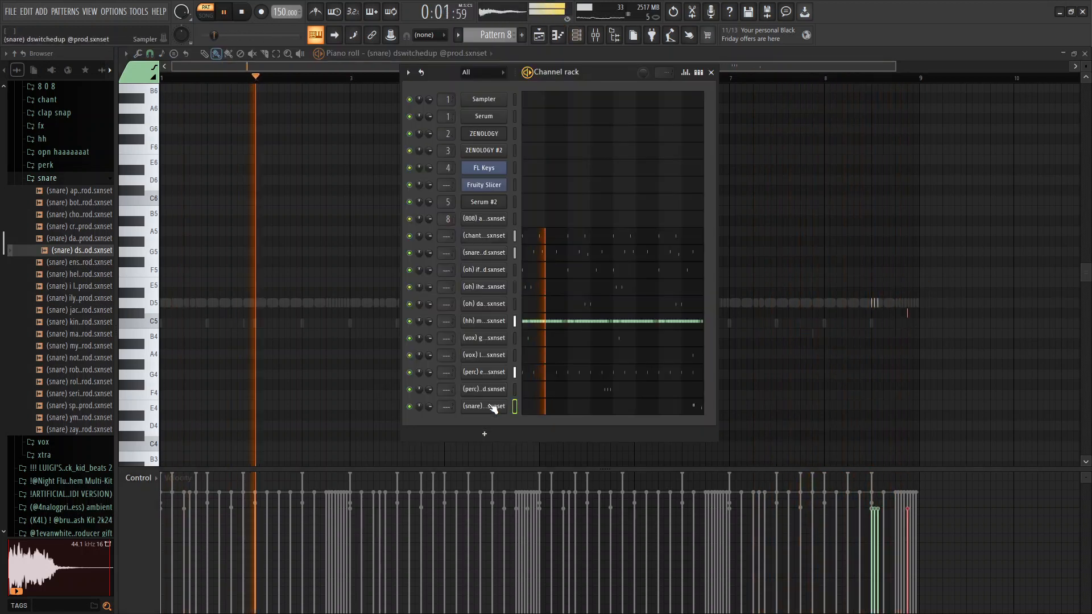
pyautogui.click(493, 408)
pyautogui.click(870, 191)
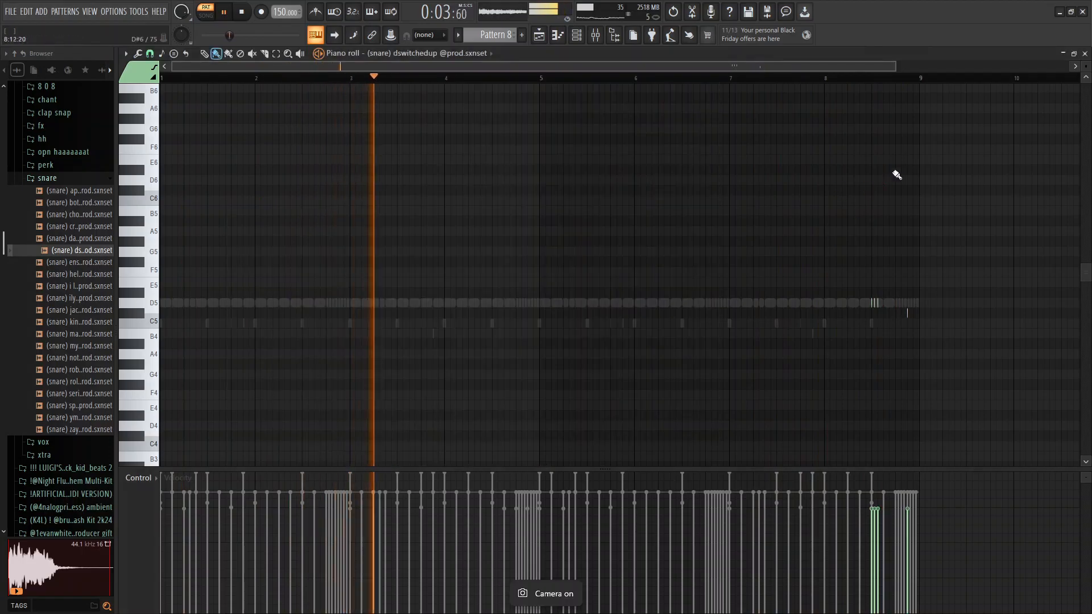
pyautogui.scroll(3, 911, 75)
pyautogui.scroll(3, 902, 88)
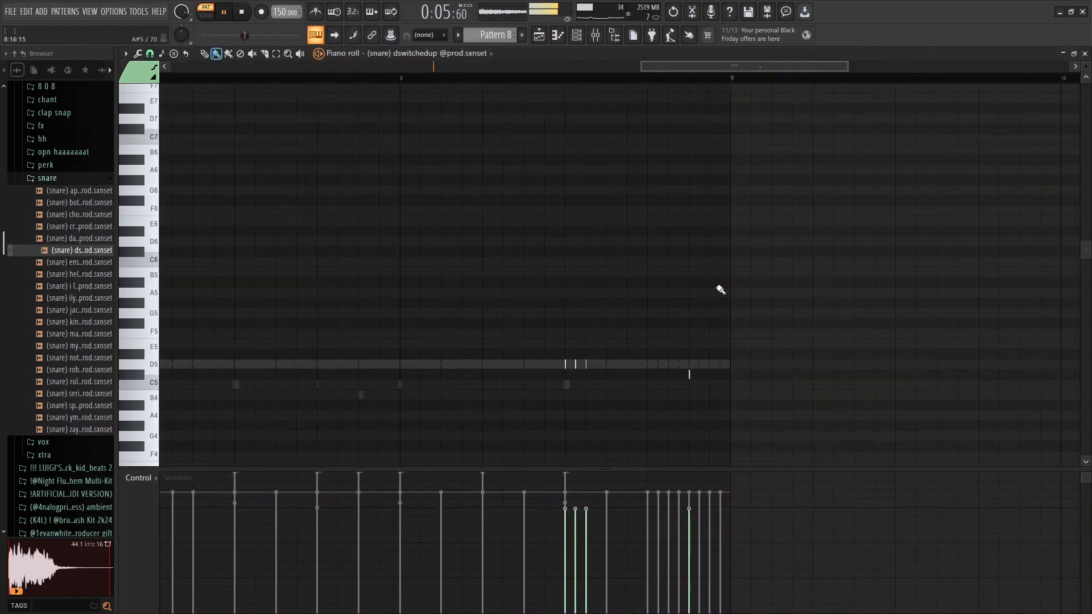
pyautogui.scroll(-4, 609, 75)
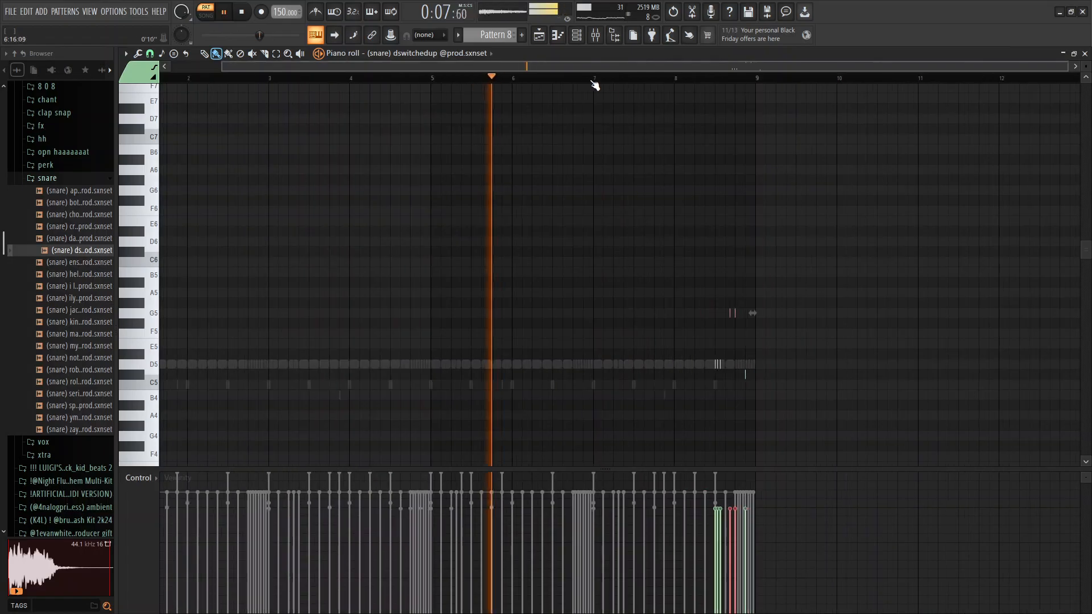
pyautogui.moveTo(735, 314); pyautogui.dragTo(736, 357)
pyautogui.click(766, 317)
pyautogui.rightClick(766, 317)
pyautogui.press('p')
pyautogui.scroll(4, 440, 67)
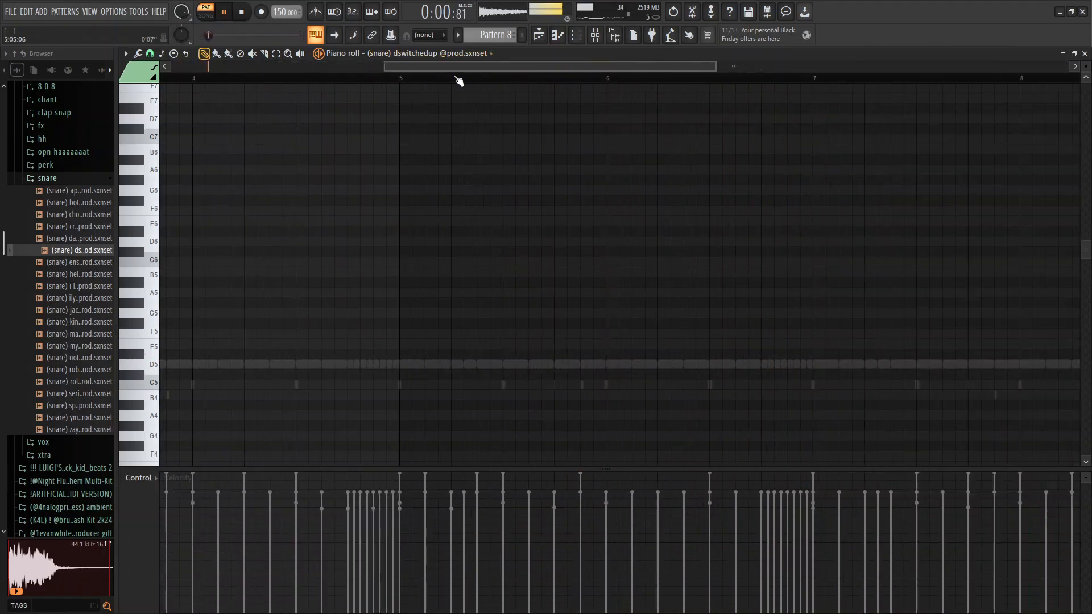
pyautogui.scroll(-4, 455, 77)
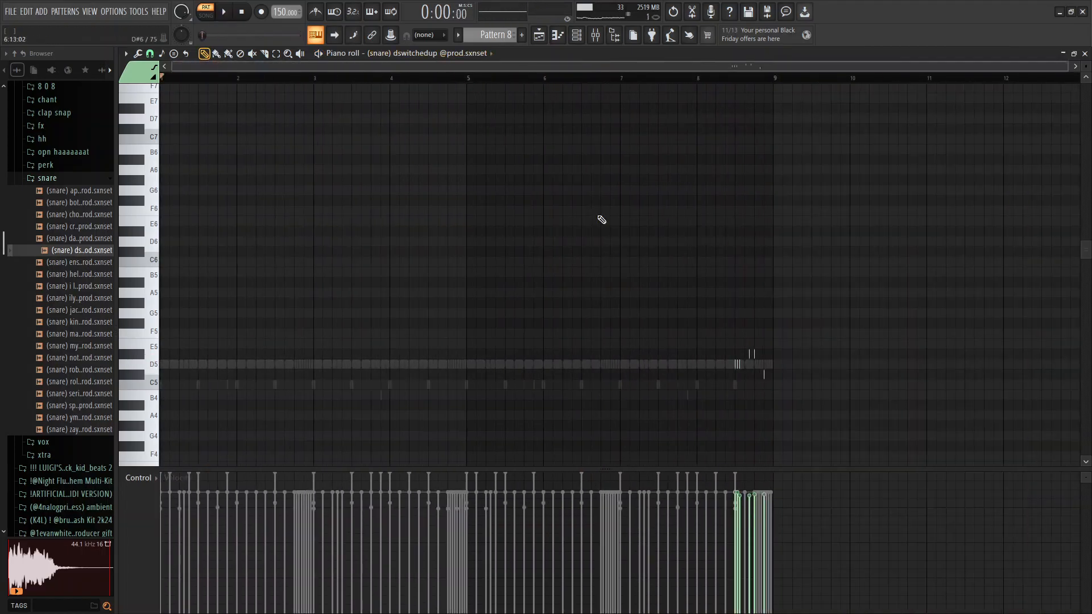
# - Try painting a fast (snare) dswitchedup roll on D5 from the start of bar 5 and tighten its spacing
pyautogui.scroll(4, 522, 90)
pyautogui.scroll(3, 358, 65)
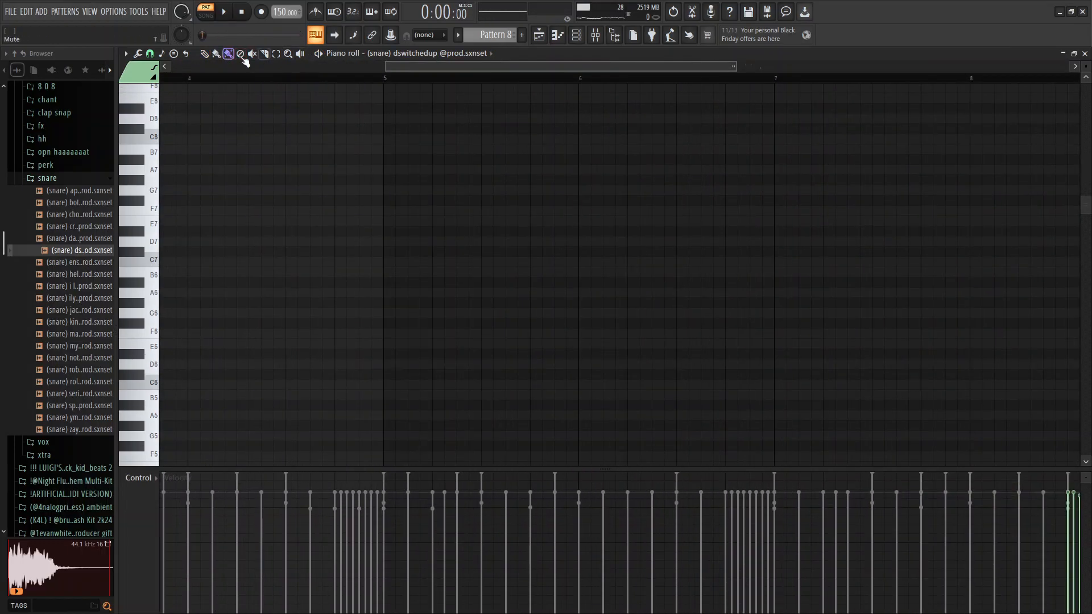
pyautogui.scroll(-1, 381, 83)
pyautogui.scroll(-5, 458, 213)
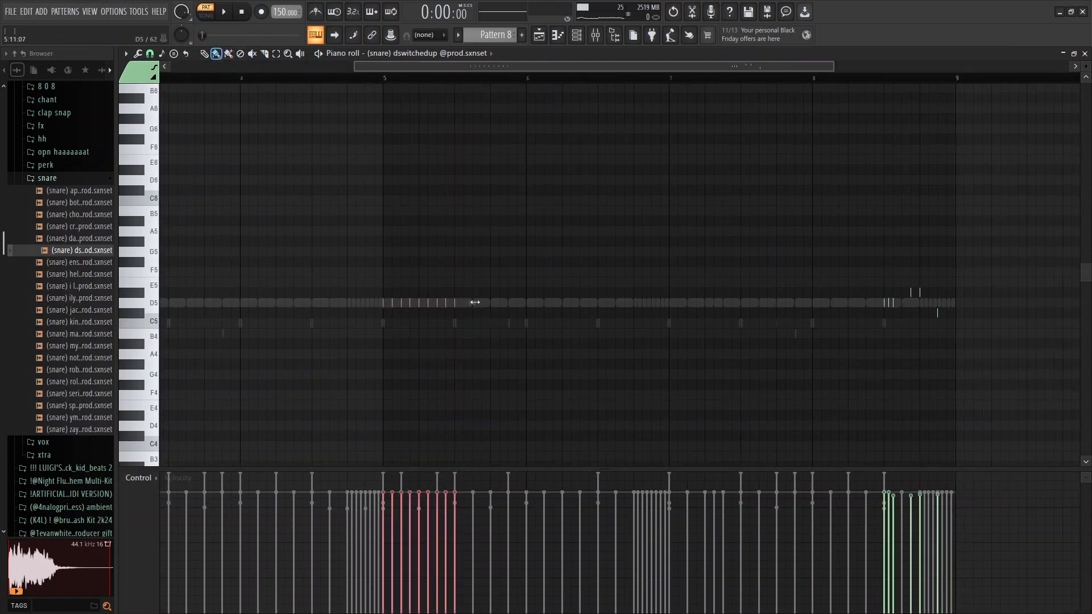
pyautogui.click(377, 78)
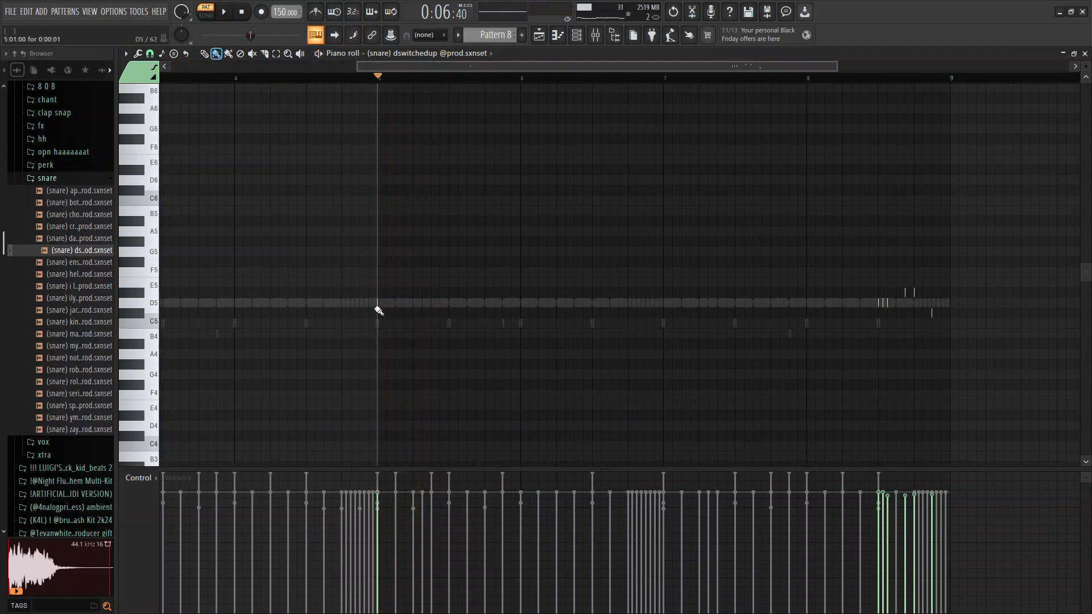
pyautogui.rightClick(358, 305)
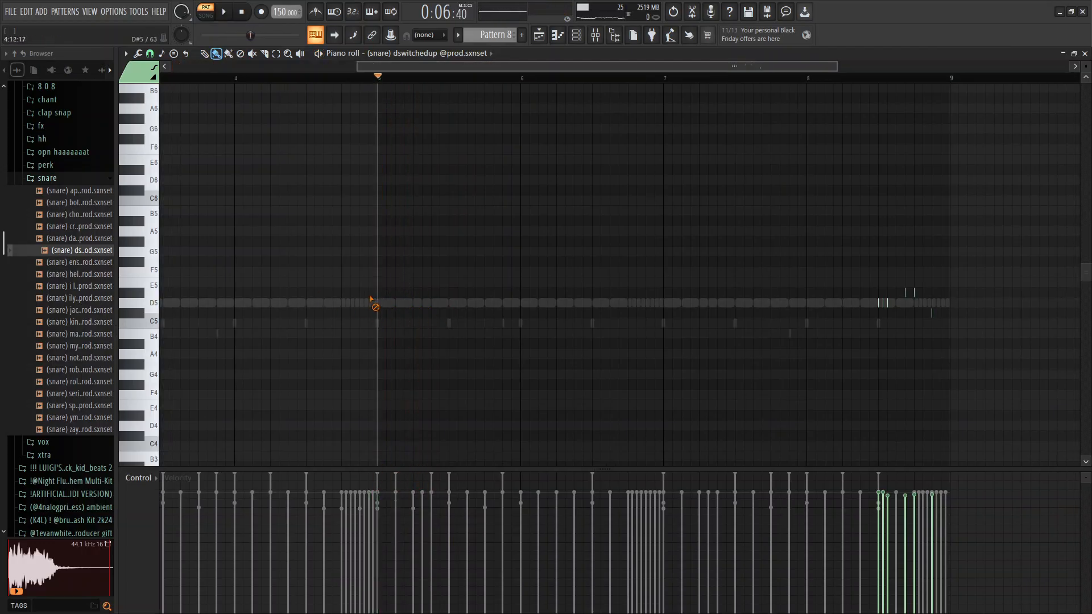
pyautogui.moveTo(389, 307); pyautogui.dragTo(438, 310)
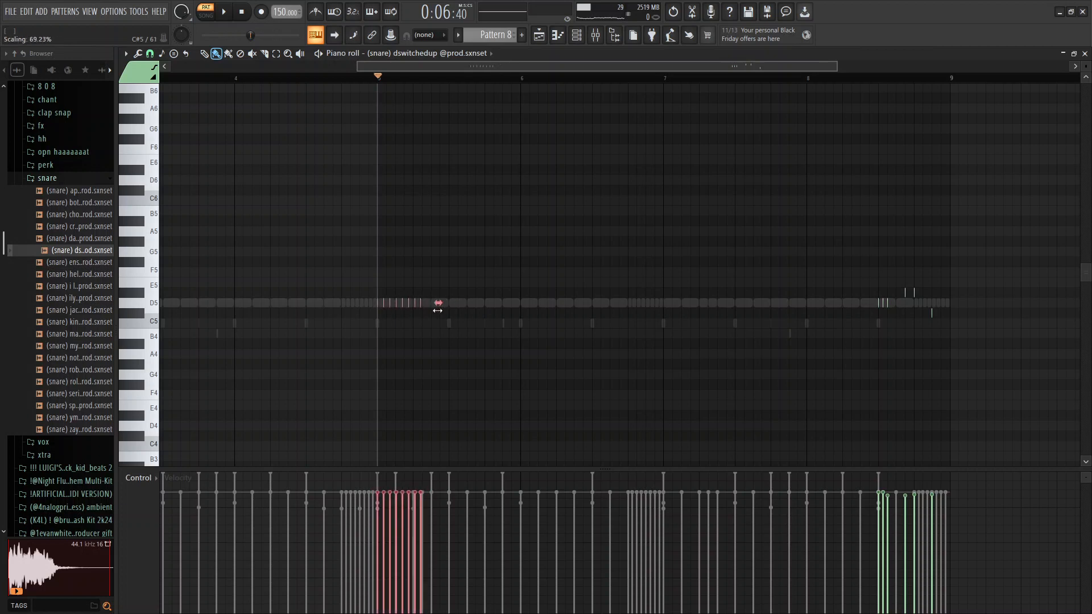
# - Play the snare roll at bar 5 and erase it
pyautogui.press('space')
pyautogui.scroll(1, 407, 86)
pyautogui.press('space')
pyautogui.scroll(3, 411, 85)
pyautogui.scroll(-1, 411, 84)
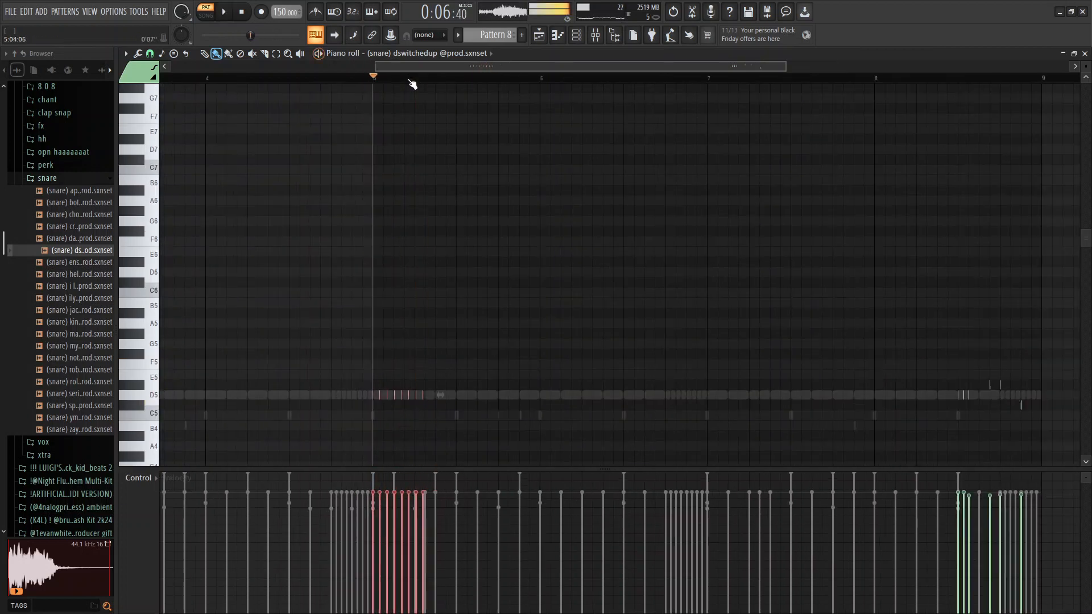
pyautogui.scroll(3, 408, 78)
pyautogui.scroll(-1, 408, 75)
pyautogui.hscroll(2, 407, 76)
pyautogui.scroll(-3, 391, 77)
pyautogui.rightClick(487, 396)
pyautogui.press('space')
# - Collapse the snare folder and split Pattern 8 by channel in the playlist
pyautogui.click(55, 179)
pyautogui.press('space')
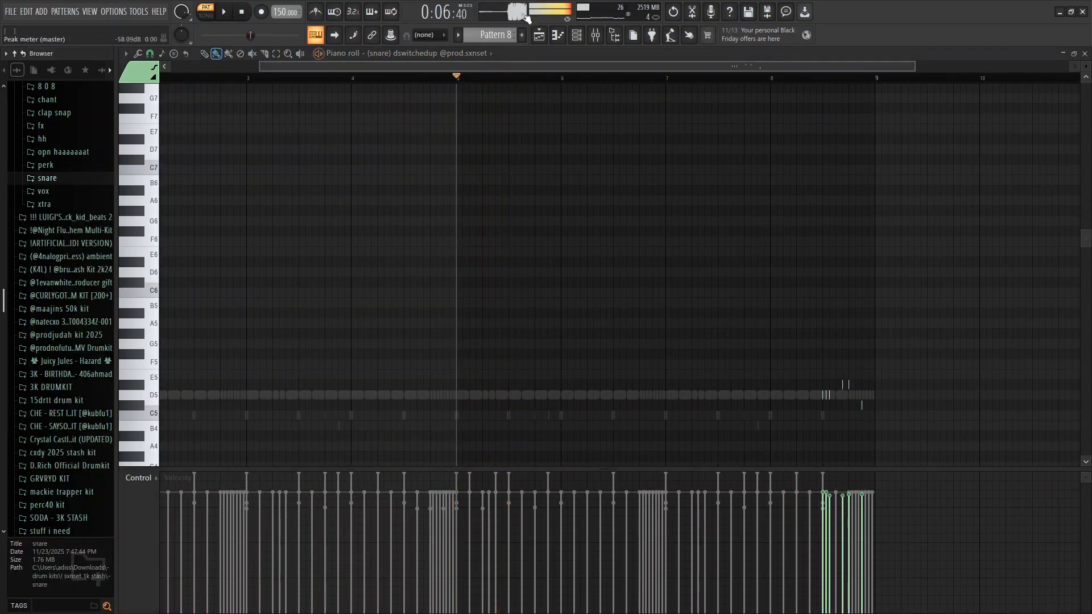
pyautogui.click(539, 35)
pyautogui.scroll(-1, 421, 85)
pyautogui.rightClick(154, 216)
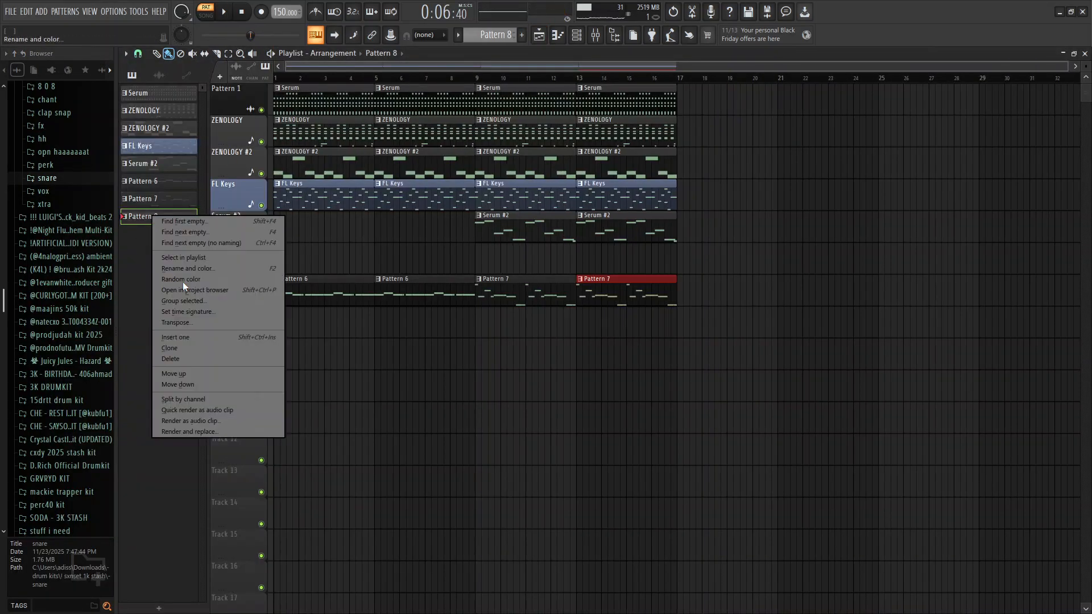
pyautogui.click(182, 399)
# - Select all the split drum patterns, place them on their own tracks from bar 1, and duplicate them at bar 9
pyautogui.keyDown('shift'); pyautogui.click(170, 394); pyautogui.keyUp('shift')
pyautogui.moveTo(164, 216); pyautogui.dragTo(278, 321)
pyautogui.hotkey('ctrl', 'b')
pyautogui.scroll(-3, 453, 312)
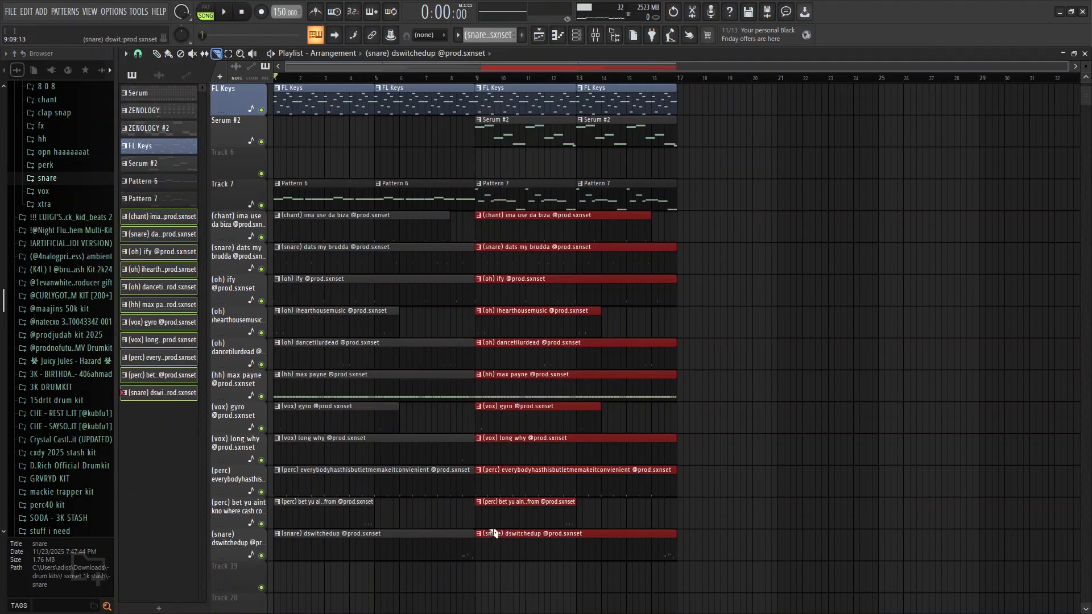
# - Cut bar 8 out of the first section's drum clips except (snare) dswitchedup, and play the song from the start
pyautogui.moveTo(454, 264); pyautogui.dragTo(451, 257)
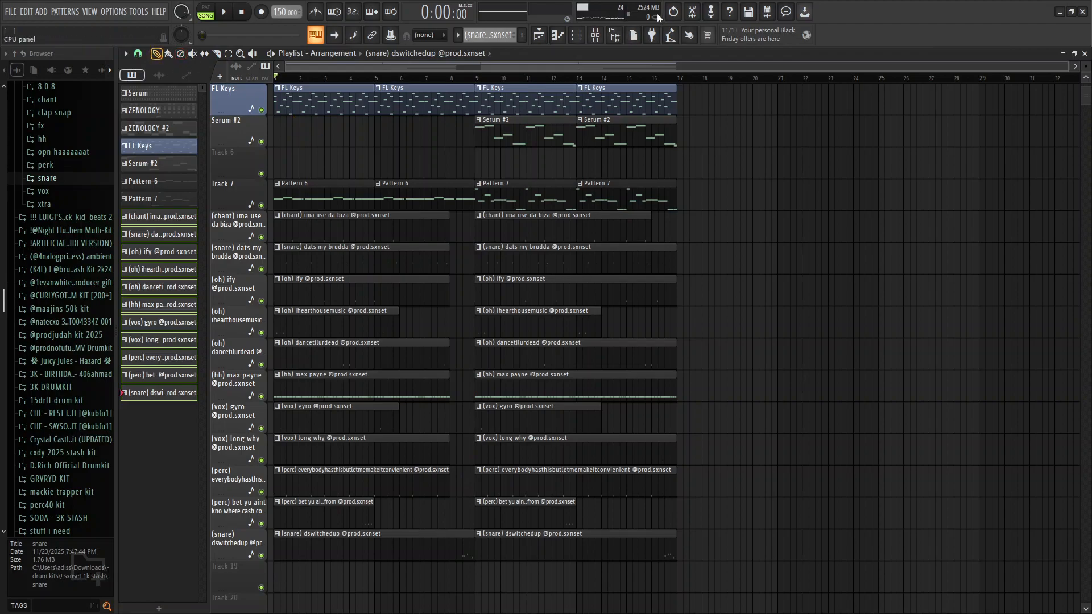
pyautogui.press('space')
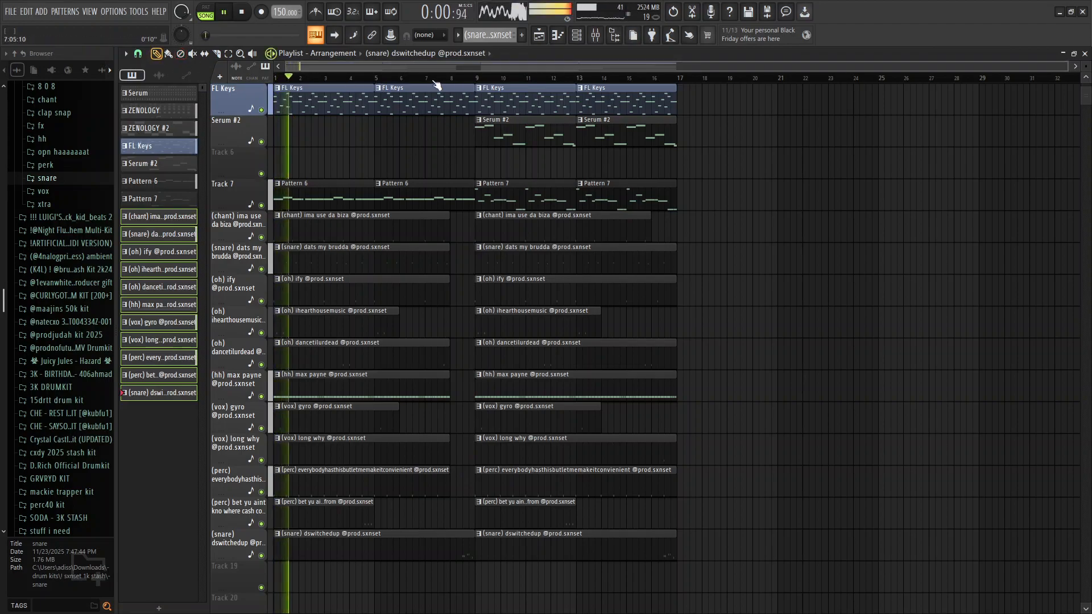
# - Open the hh folder, audition its samples, and add (hh) kinda to the channel rack directly below (hh) max payne
pyautogui.scroll(4, 74, 195)
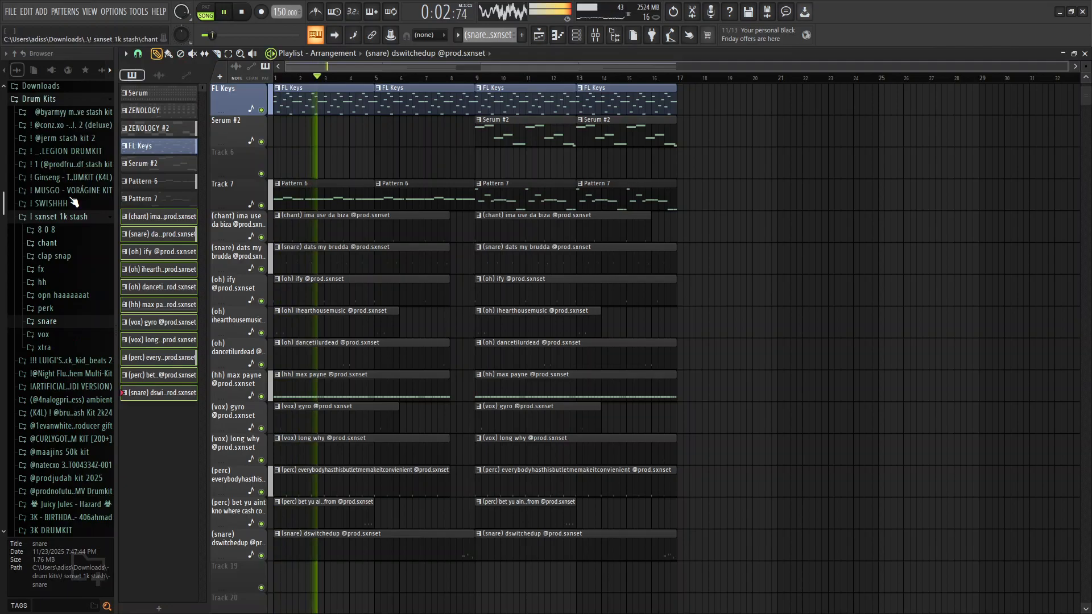
pyautogui.click(73, 283)
pyautogui.press('F6')
pyautogui.scroll(-2, 70, 281)
pyautogui.click(73, 283)
pyautogui.press('space')
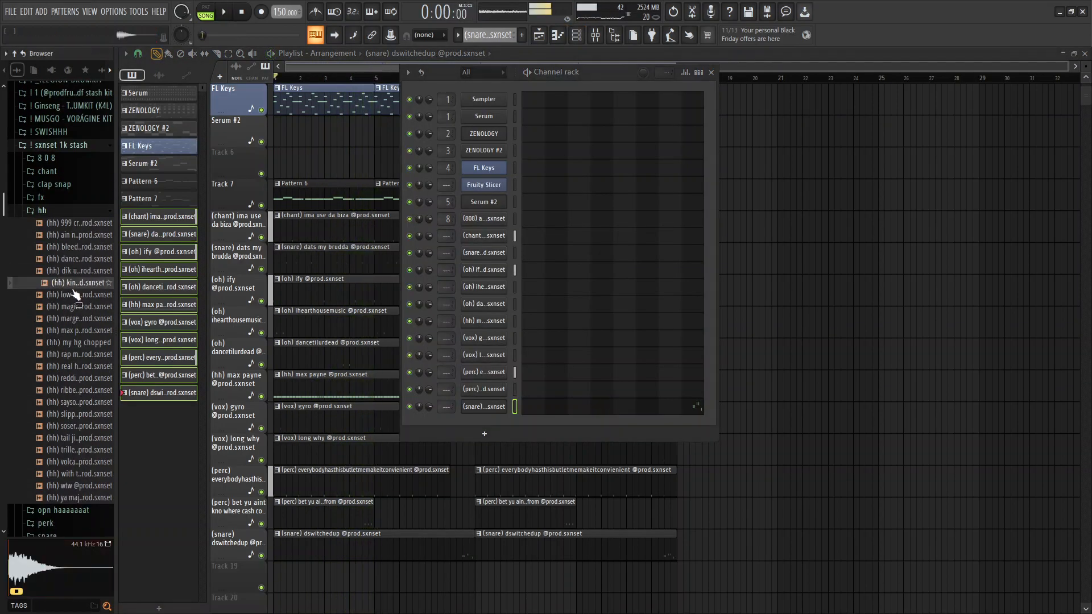
pyautogui.moveTo(78, 285); pyautogui.dragTo(484, 341)
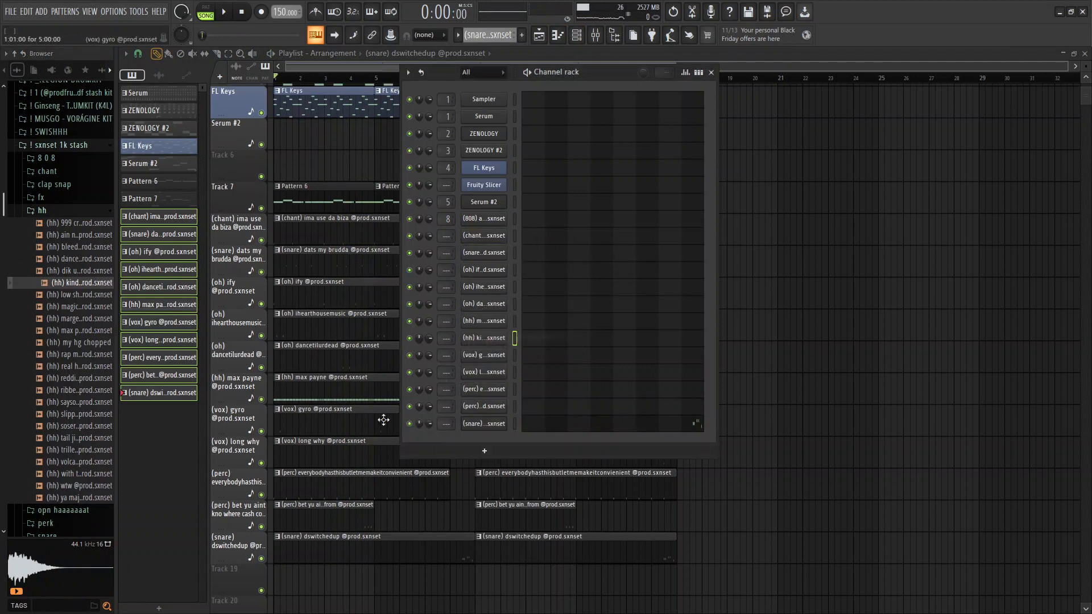
# - Cut all the hi-hat notes from the (hh) max payne channel in the piano roll
pyautogui.click(326, 413)
pyautogui.doubleClick(325, 398)
pyautogui.hotkey('ctrl', 'x')
pyautogui.click(416, 59)
pyautogui.click(435, 59)
pyautogui.click(679, 13)
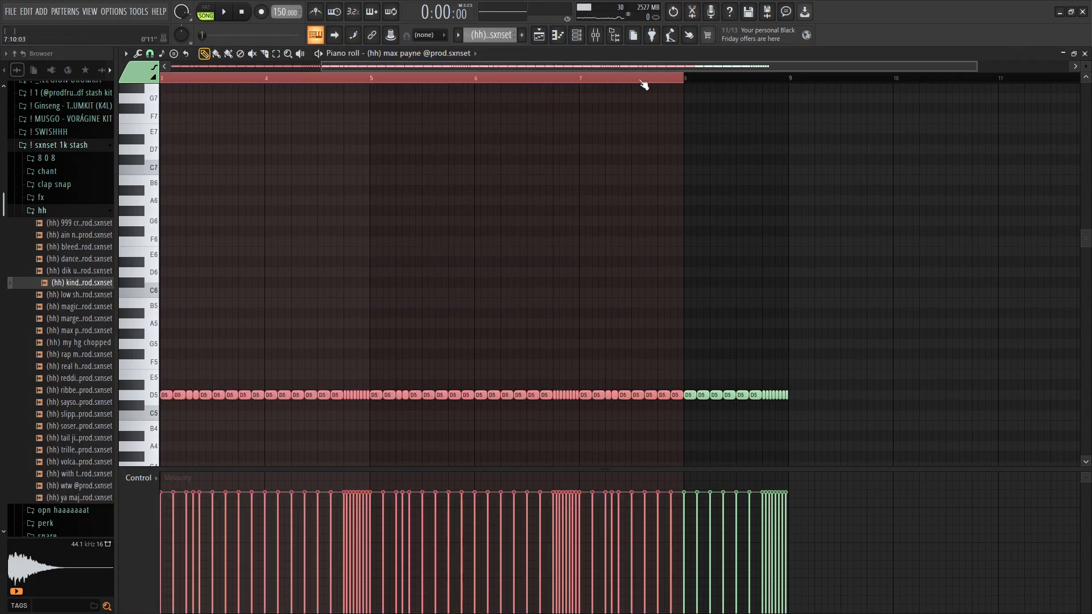
pyautogui.doubleClick(644, 80)
pyautogui.press('space')
pyautogui.scroll(-2, 445, 77)
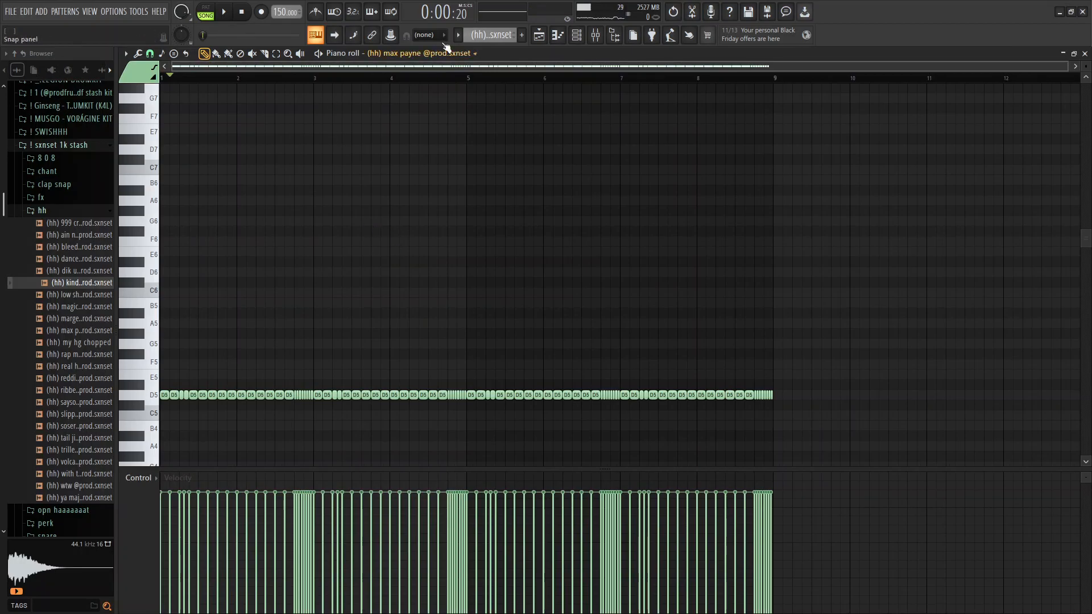
pyautogui.hotkey('ctrl', 'x')
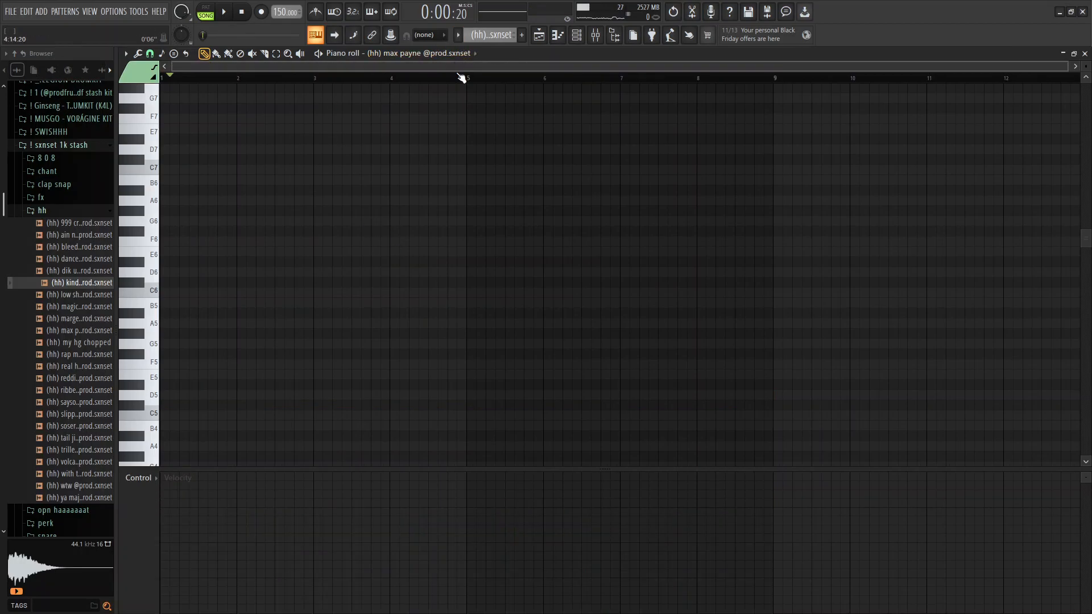
# - Paste the hi-hat notes into the (hh) kinda channel from bar 1 and return to the playlist
pyautogui.click(435, 54)
pyautogui.click(422, 225)
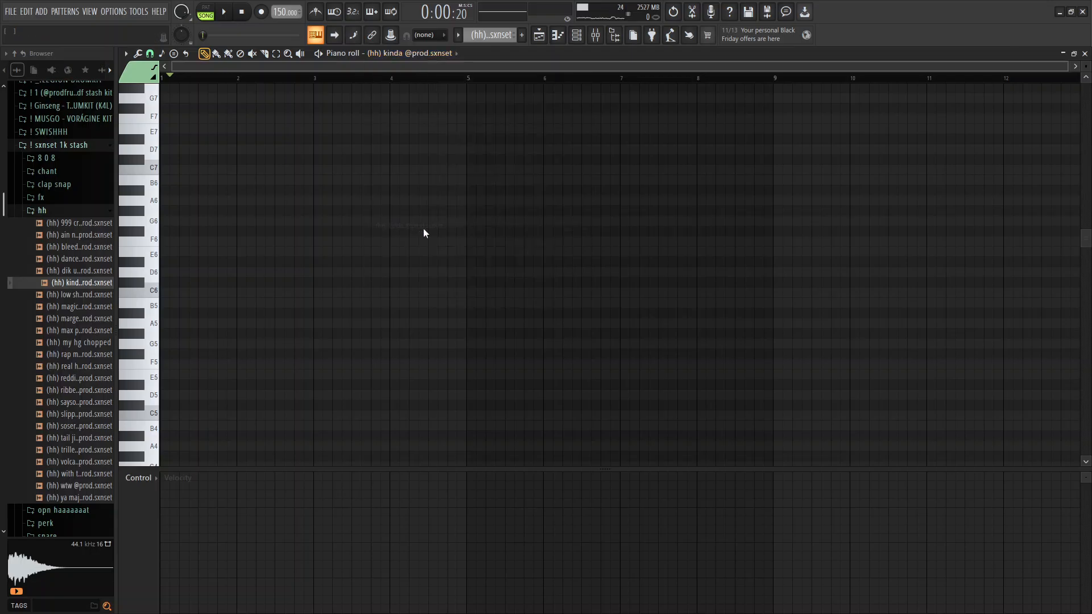
pyautogui.hotkey('ctrl', 'v')
pyautogui.moveTo(230, 394); pyautogui.dragTo(195, 396)
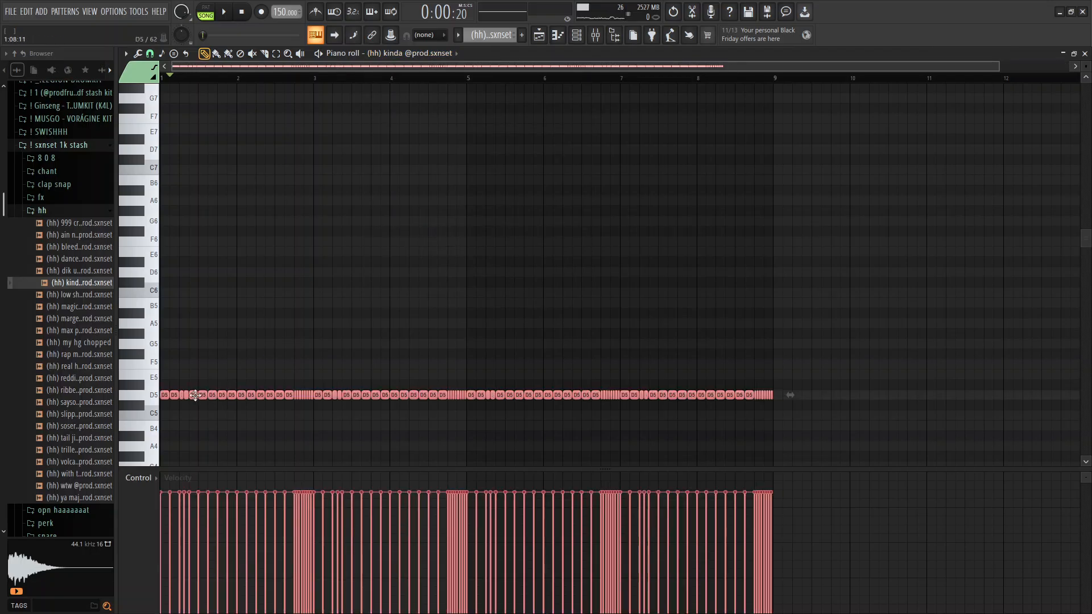
pyautogui.click(538, 35)
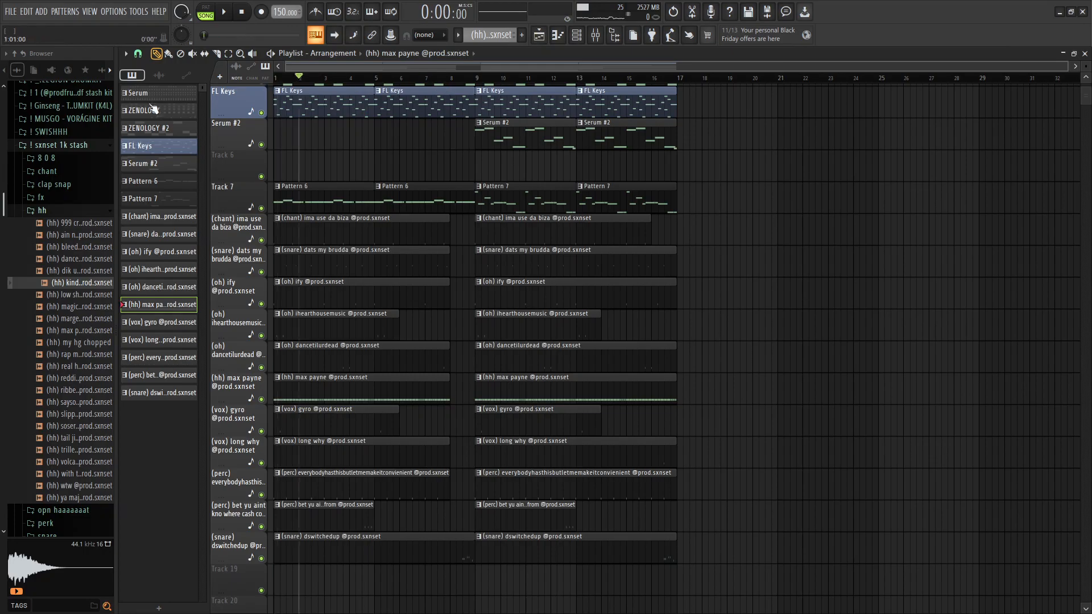
# - During song playback, lower the (hh) kinda notes to C5 and normalize the channel's sample
pyautogui.press('space')
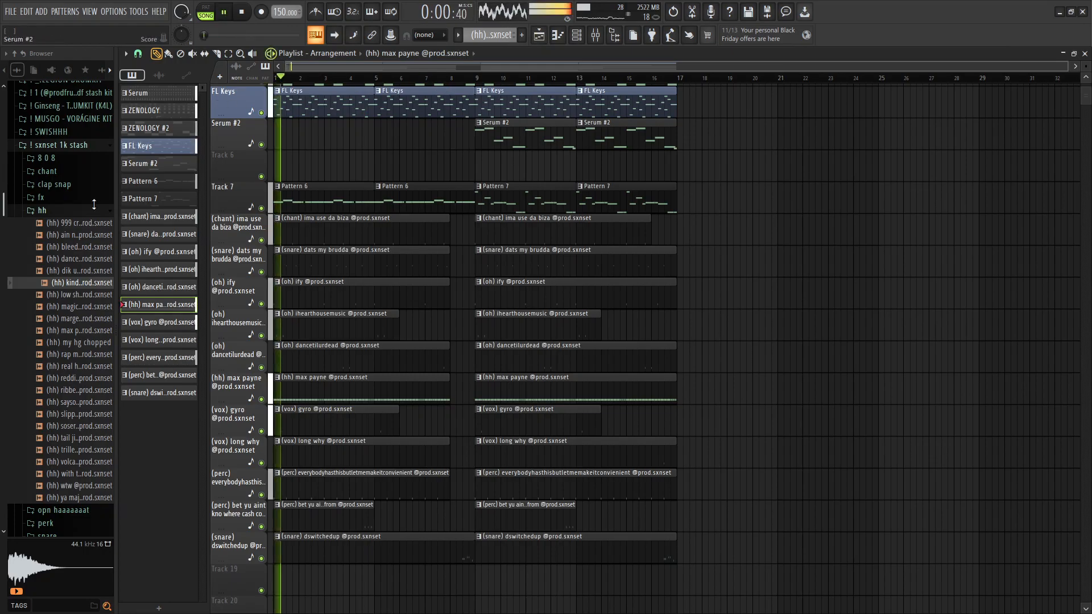
pyautogui.click(565, 37)
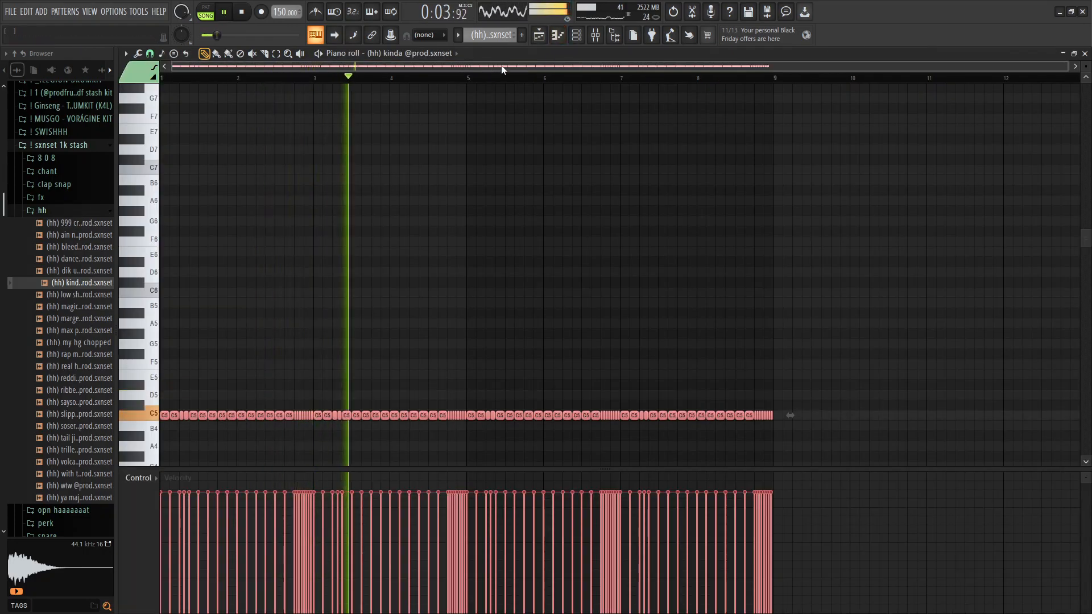
pyautogui.press('F6')
pyautogui.click(486, 338)
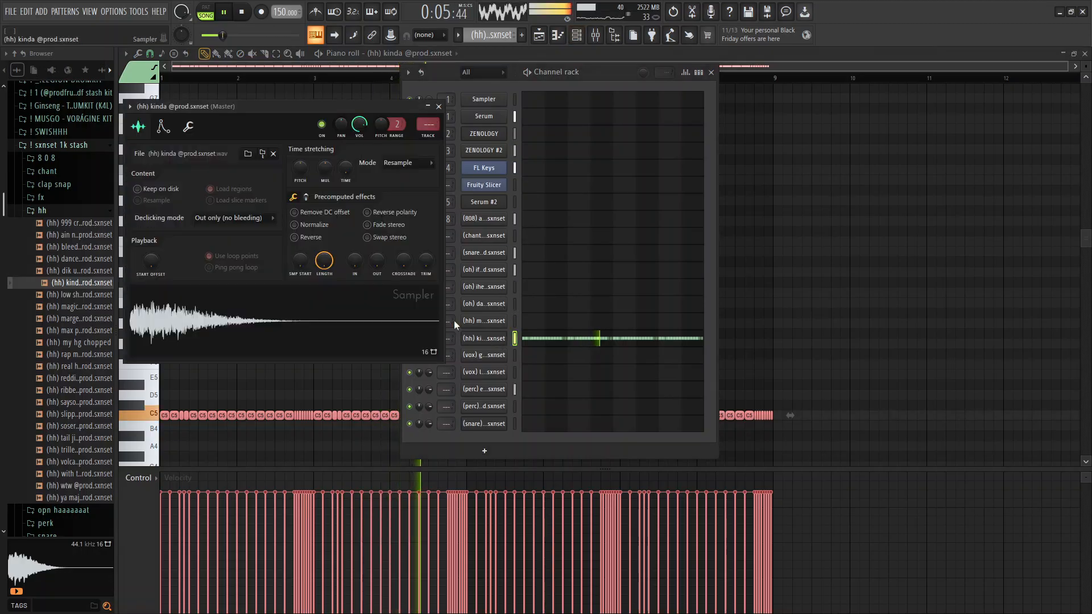
pyautogui.click(302, 226)
# - Audition more hi-hats and add (hh) reddish to the channel rack below (hh) kinda
pyautogui.click(80, 366)
pyautogui.press('space')
pyautogui.moveTo(78, 380); pyautogui.dragTo(504, 350)
pyautogui.press('F5')
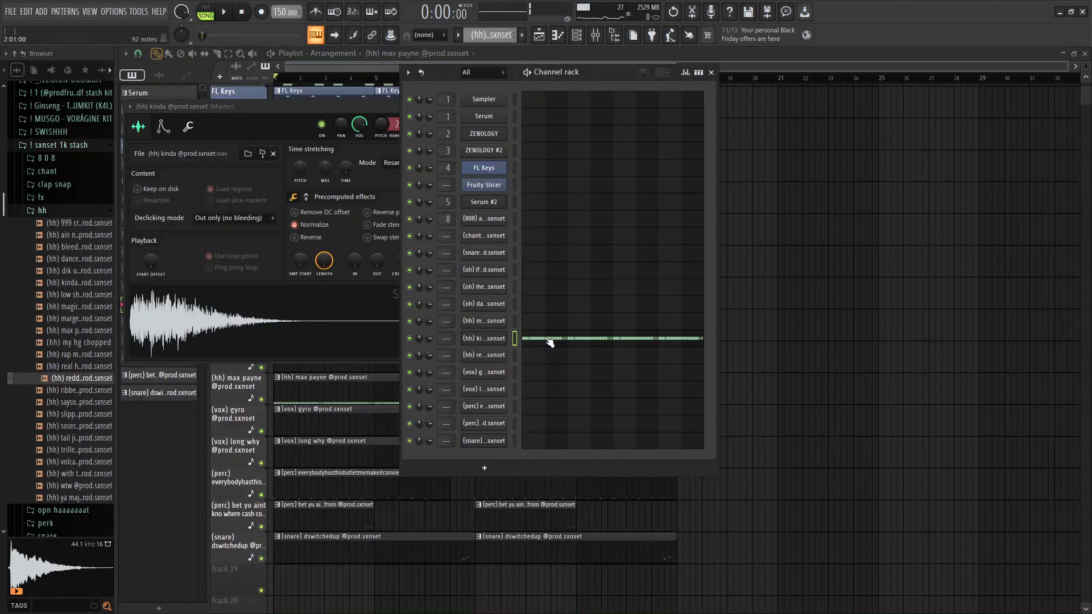
# - Move the hi-hat notes from the (hh) kinda channel into the (hh) reddish channel
pyautogui.click(550, 342)
pyautogui.click(401, 53)
pyautogui.click(412, 238)
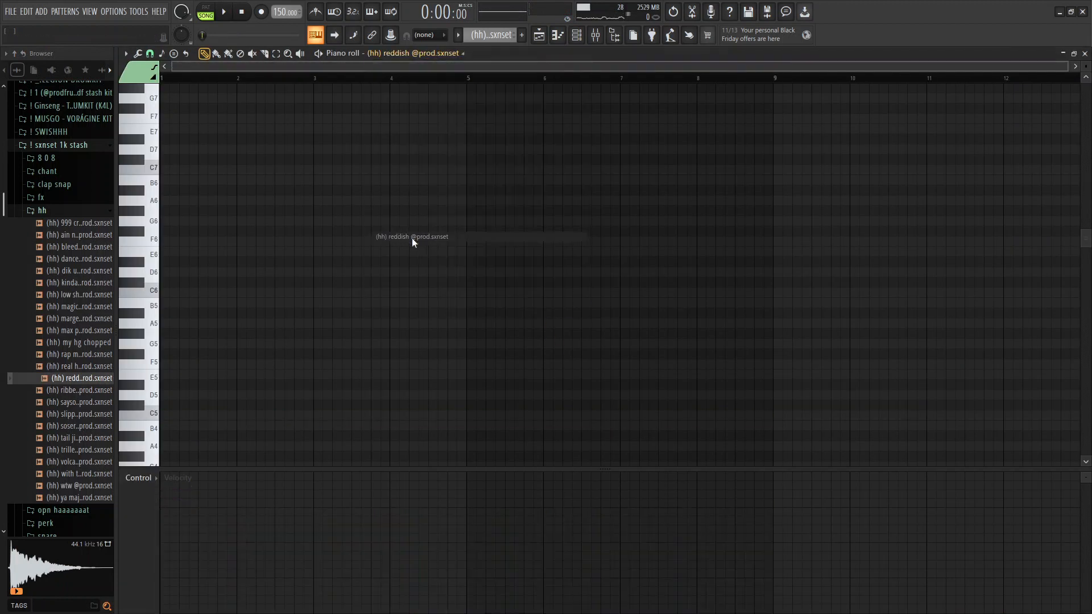
pyautogui.hotkey('ctrl', 'v')
# - Play the song from the playlist and collapse the hh and ! sxnset 1k stash folders
pyautogui.press('space')
pyautogui.click(540, 37)
pyautogui.click(68, 211)
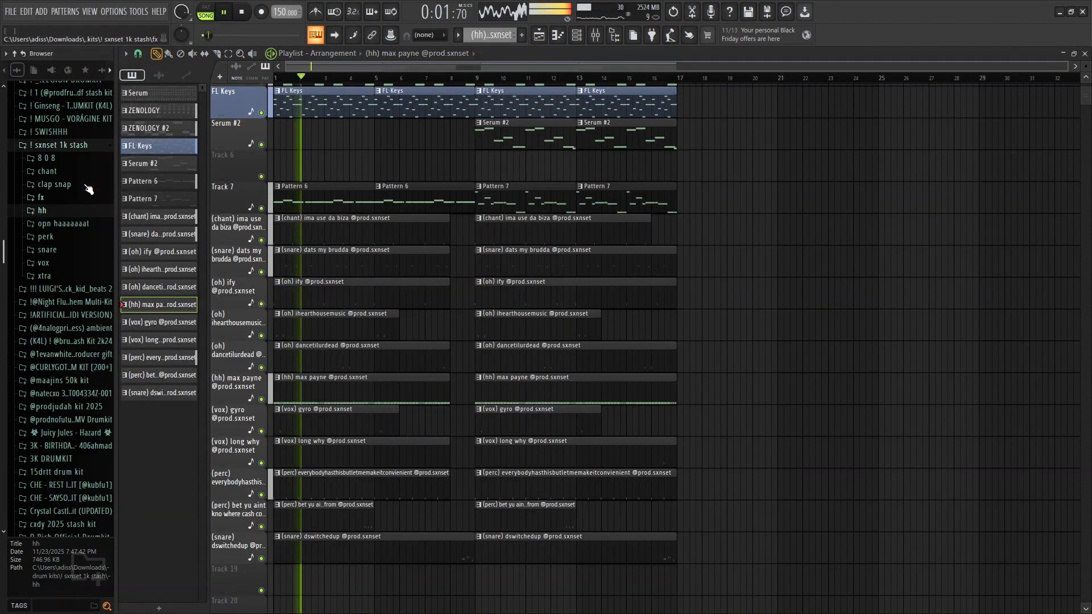
pyautogui.click(68, 145)
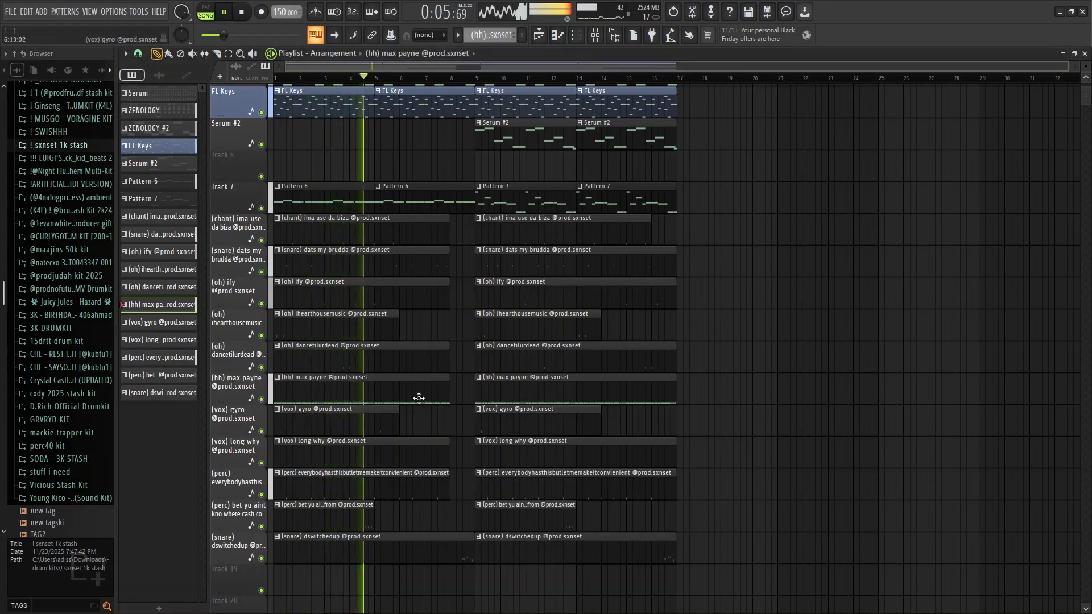
# - Rescale the velocities of the (oh) ify notes with the level scaling tool and return to the playlist
pyautogui.doubleClick(378, 303)
pyautogui.hotkey('alt', 'x')
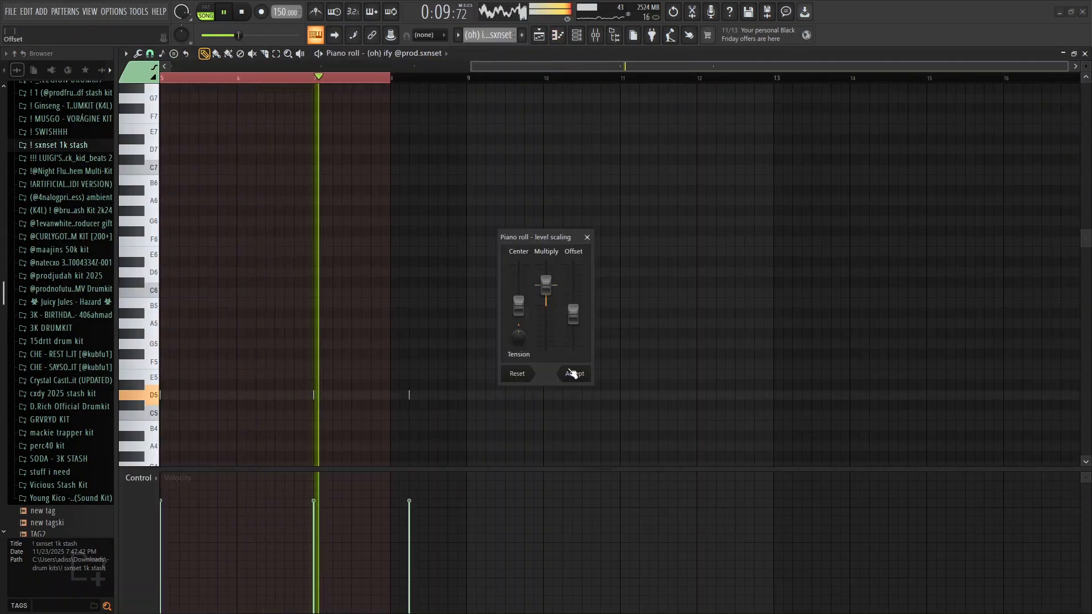
pyautogui.click(573, 373)
pyautogui.press('F5')
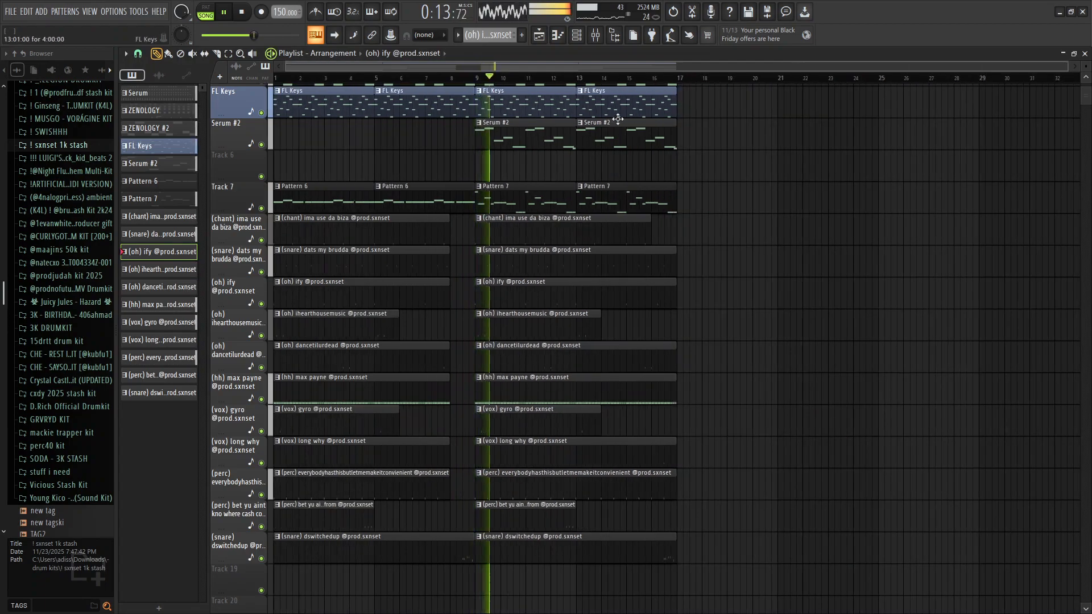
# - Select every clip in the 16-bar arrangement and duplicate them all from bar 17
pyautogui.scroll(3, 618, 119)
pyautogui.scroll(-5, 529, 93)
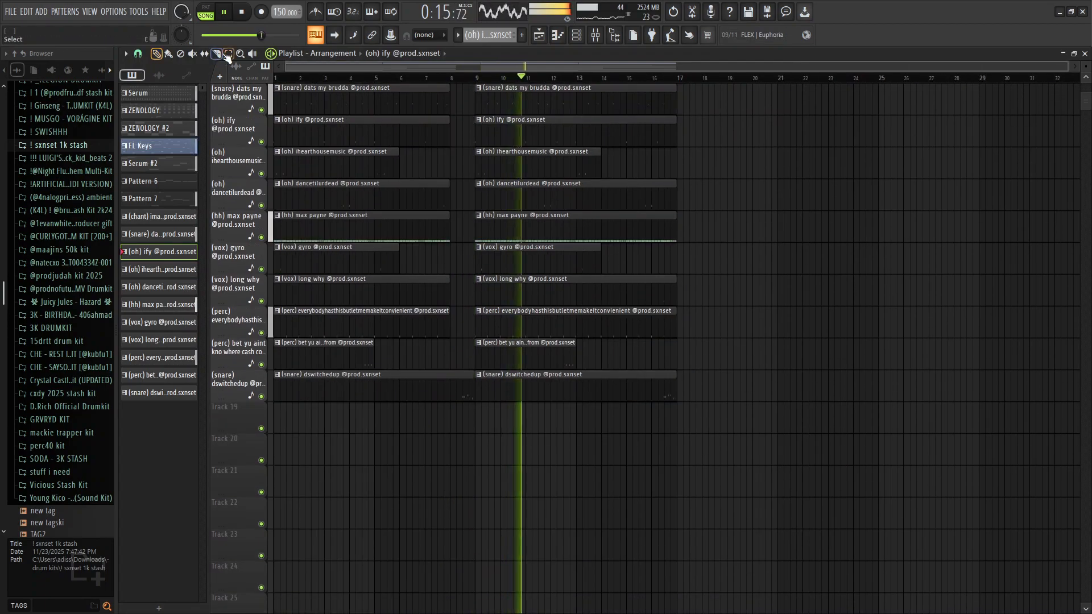
pyautogui.scroll(5, 345, 186)
pyautogui.hotkey('ctrl', 'a')
pyautogui.press('space')
pyautogui.click(157, 53)
pyautogui.press('space')
pyautogui.press('space')
pyautogui.click(682, 78)
pyautogui.hotkey('ctrl', 'b')
# - Clear Track 7 between bars 17 and 25 and try a Pattern 7 clip at bar 17
pyautogui.scroll(-1, 718, 221)
pyautogui.click(722, 237)
pyautogui.rightClick(791, 259)
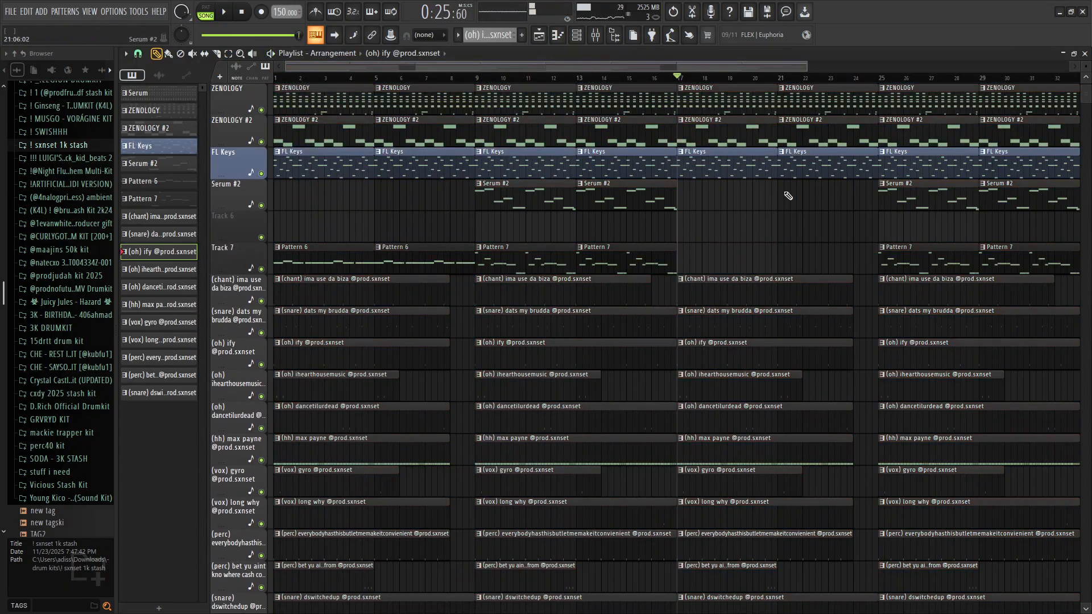
pyautogui.click(661, 258)
pyautogui.click(679, 264)
pyautogui.click(784, 260)
pyautogui.rightClick(786, 260)
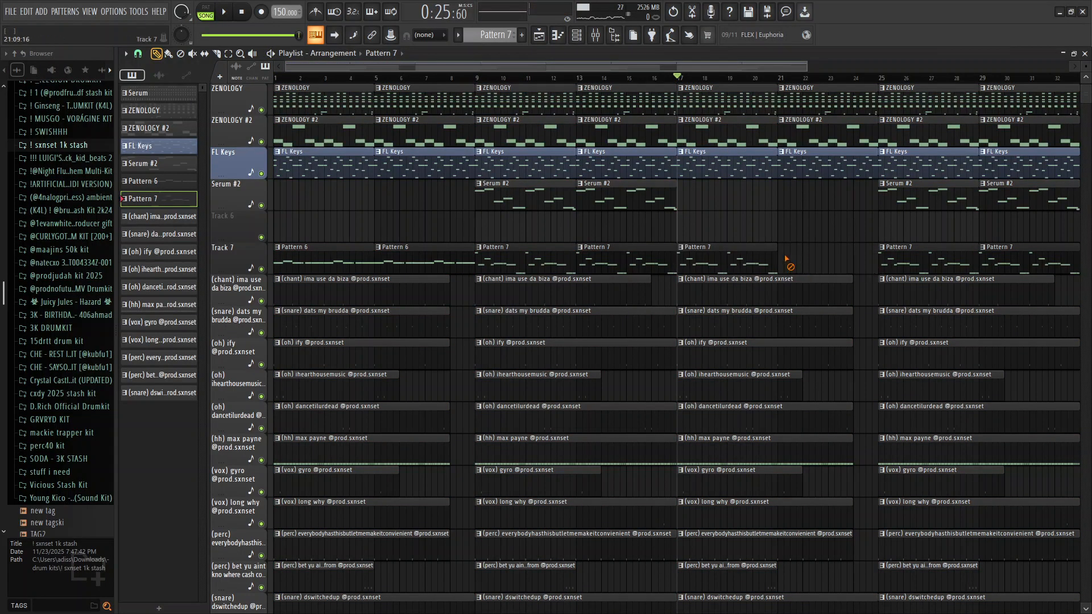
# - Fill Track 7 from bar 17 to bar 25 with two Pattern 6 clips
pyautogui.click(393, 273)
pyautogui.click(672, 257)
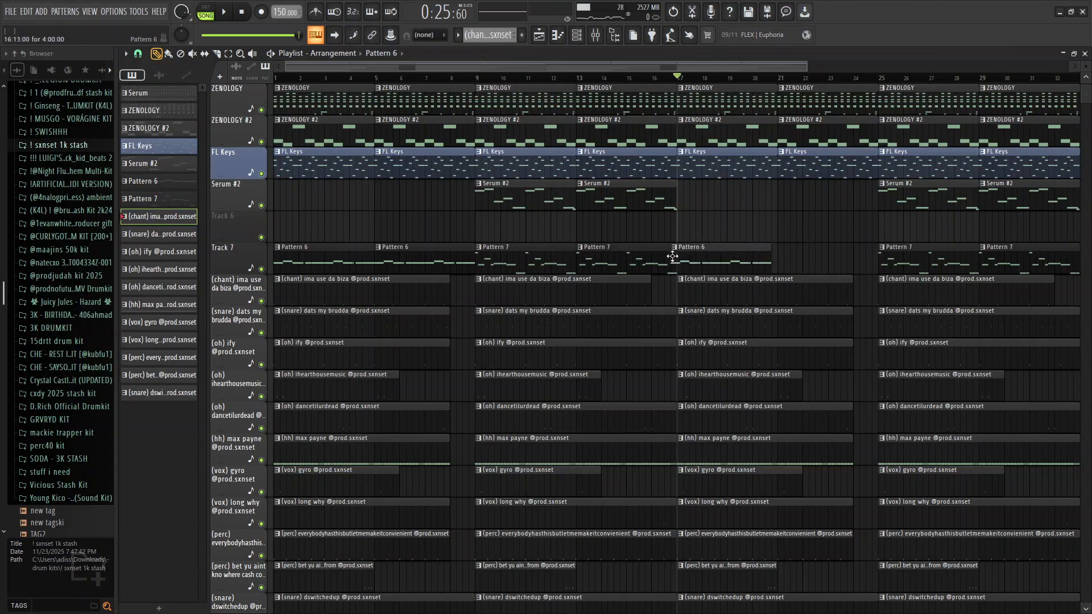
pyautogui.click(784, 260)
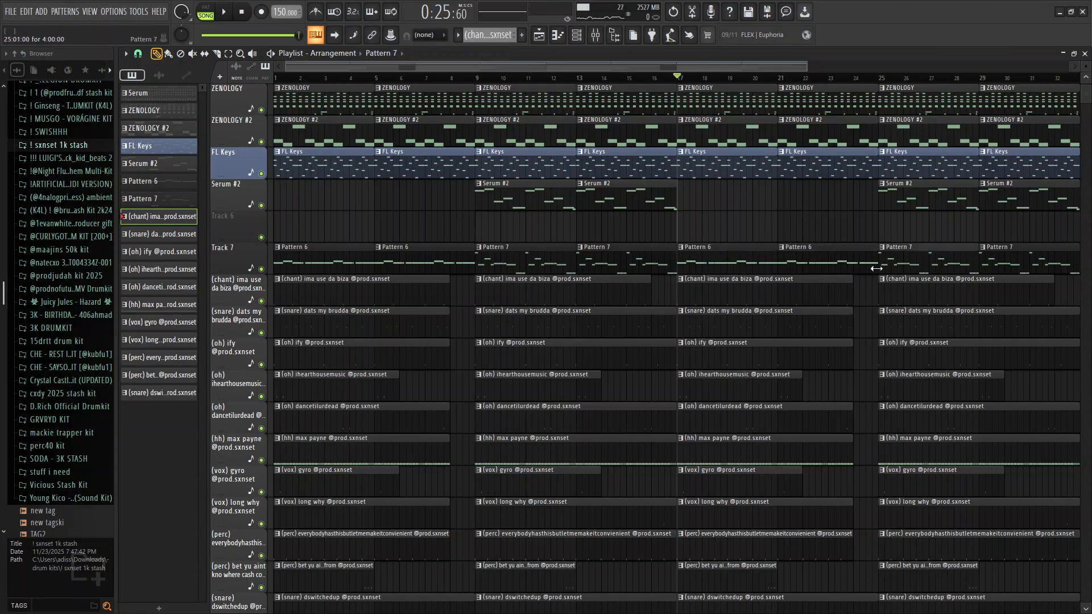
# - Open the project info to check the total time spent on the project, and close it
pyautogui.click(138, 12)
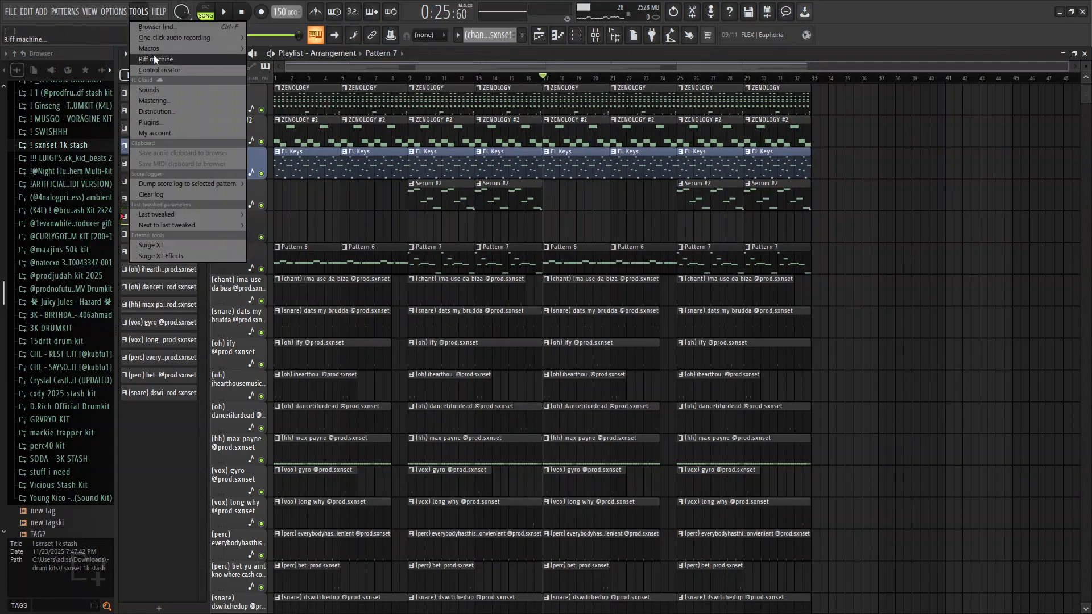
pyautogui.moveTo(127, 15)
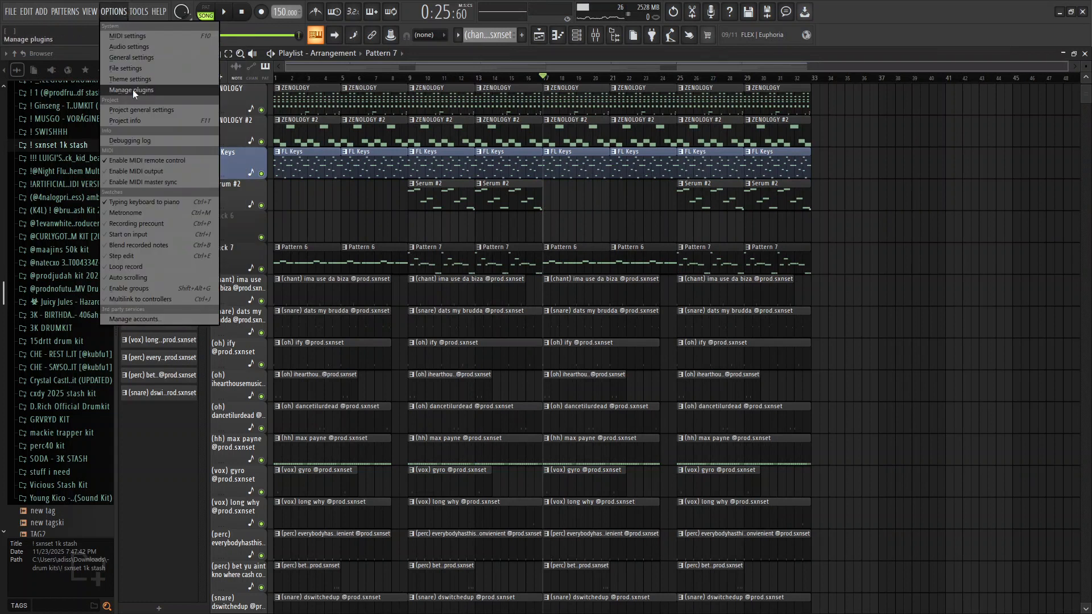
pyautogui.click(128, 121)
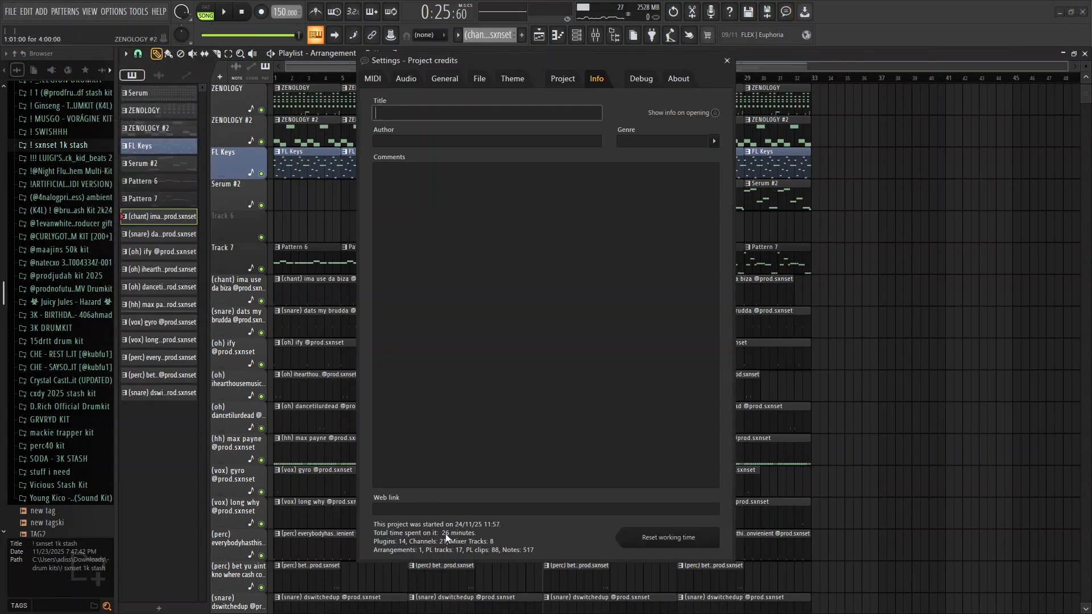
pyautogui.click(727, 60)
pyautogui.scroll(-4, 858, 216)
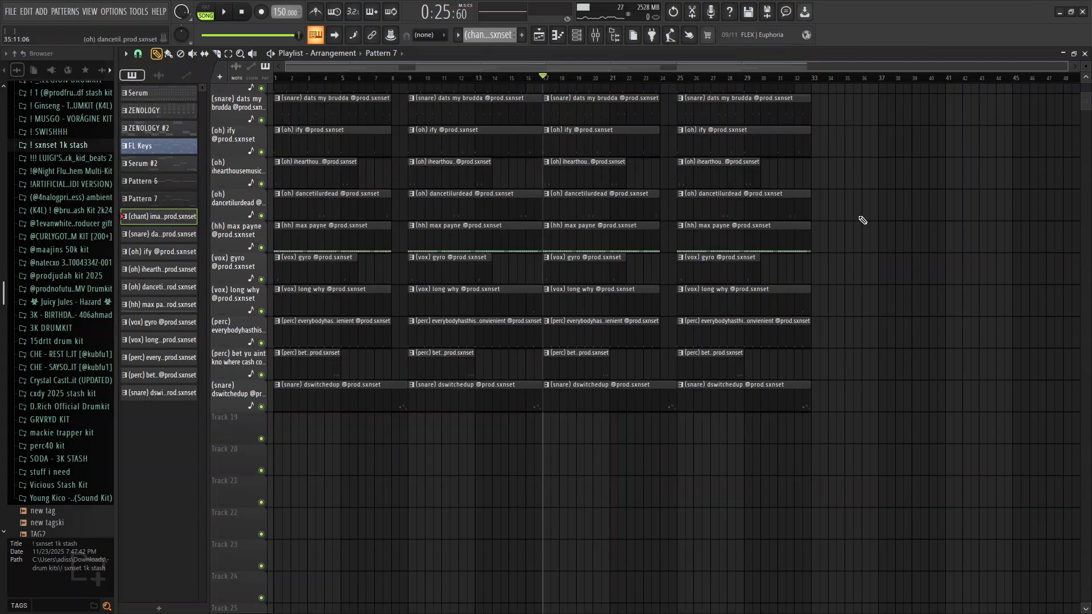
pyautogui.click(896, 166)
pyautogui.press('b')
pyautogui.rightClick(933, 160)
pyautogui.scroll(4, 929, 149)
pyautogui.scroll(2, 918, 126)
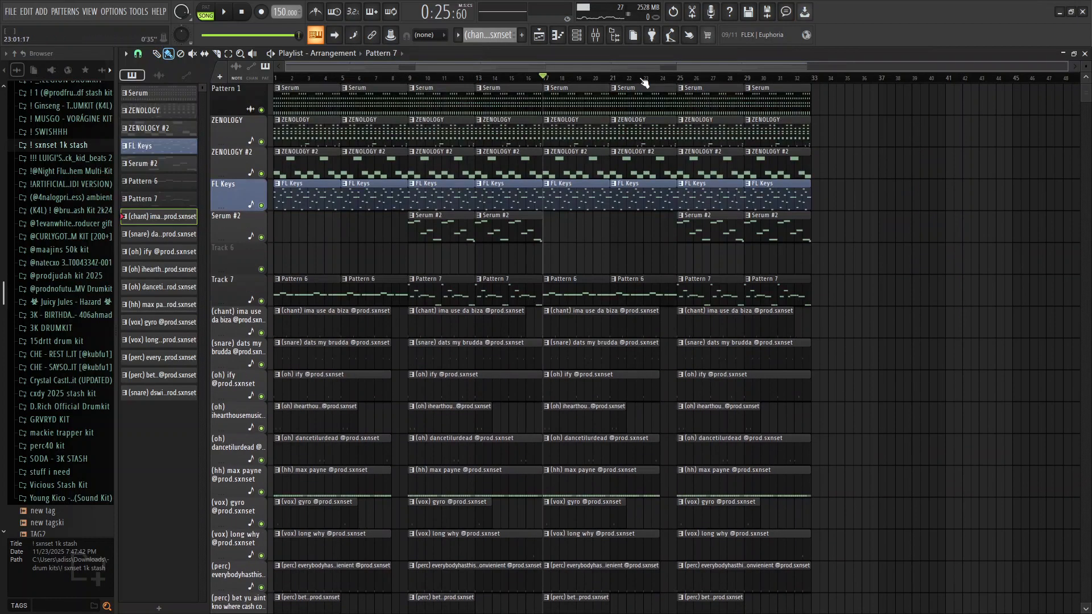
pyautogui.scroll(-5, 398, 234)
pyautogui.scroll(5, 398, 234)
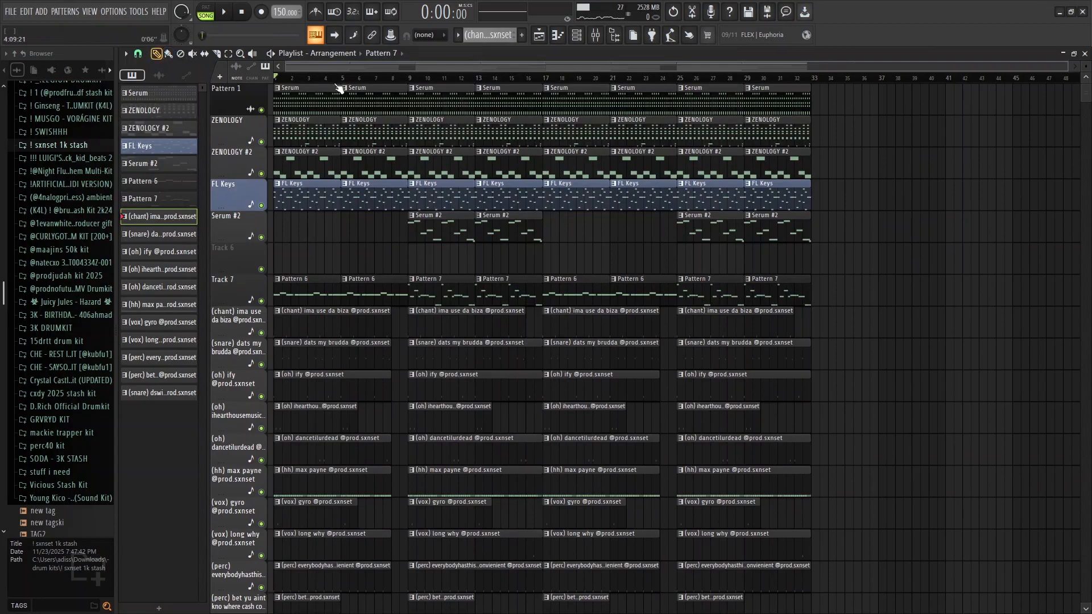
# - Play the song from the start while looking over all the playlist tracks, and stop playback
pyautogui.scroll(-4, 353, 91)
pyautogui.press('space')
pyautogui.scroll(4, 364, 88)
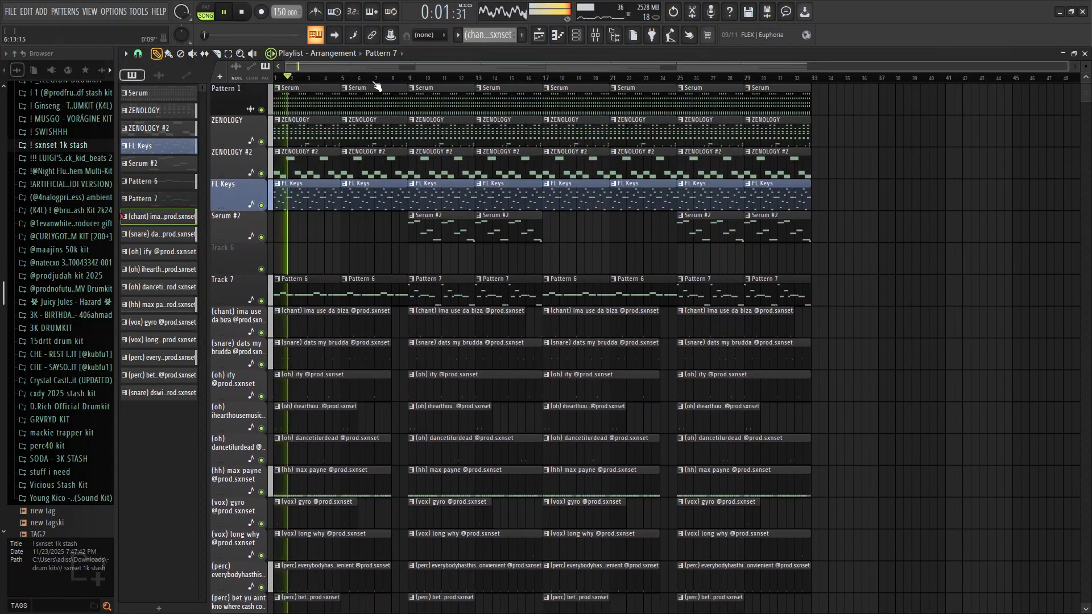
pyautogui.scroll(-5, 401, 183)
pyautogui.scroll(5, 415, 191)
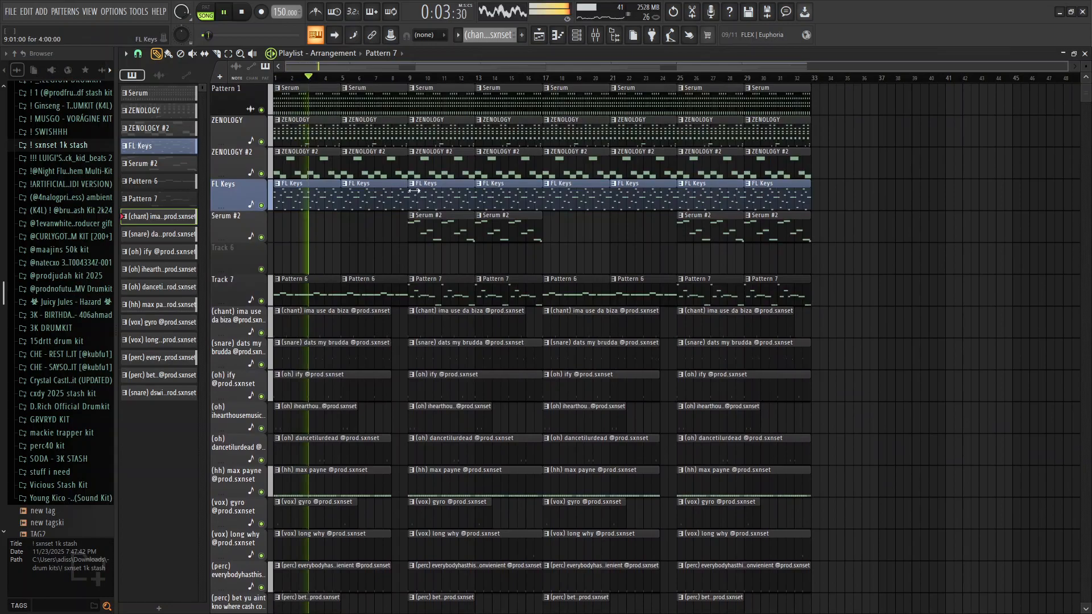
pyautogui.press('space')
# - Open the mixer and view the Fruity Parametric EQ 2 on Insert 6
pyautogui.press('F9')
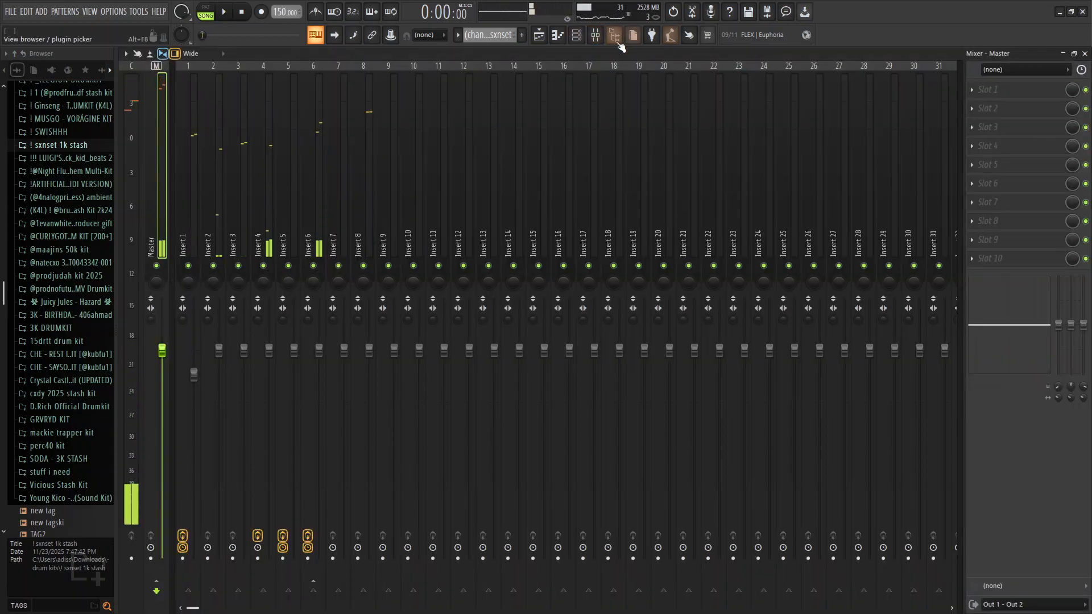
pyautogui.click(202, 211)
pyautogui.click(320, 220)
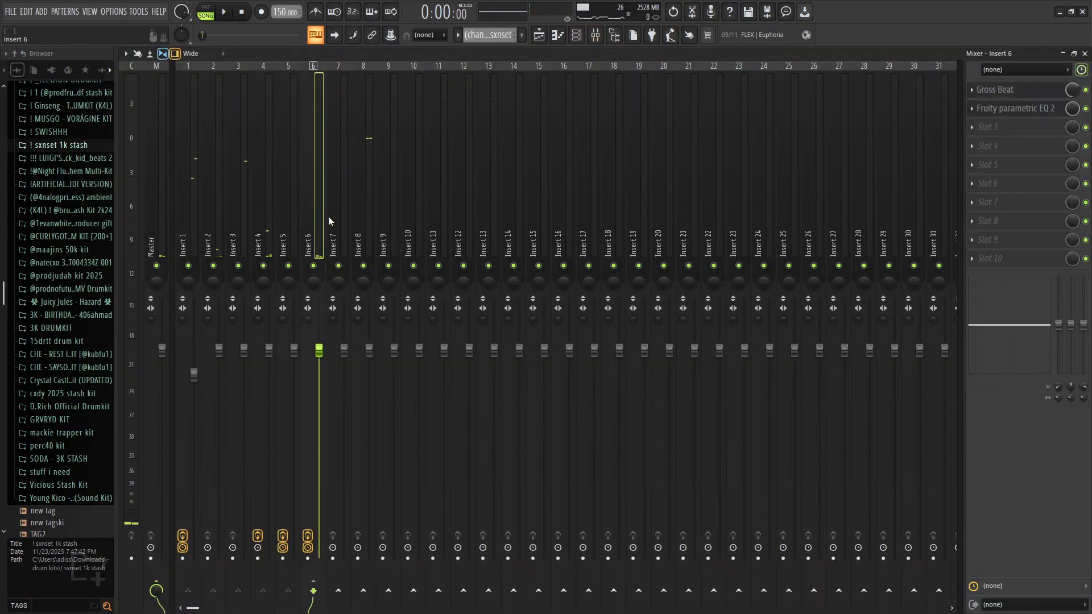
pyautogui.click(1048, 107)
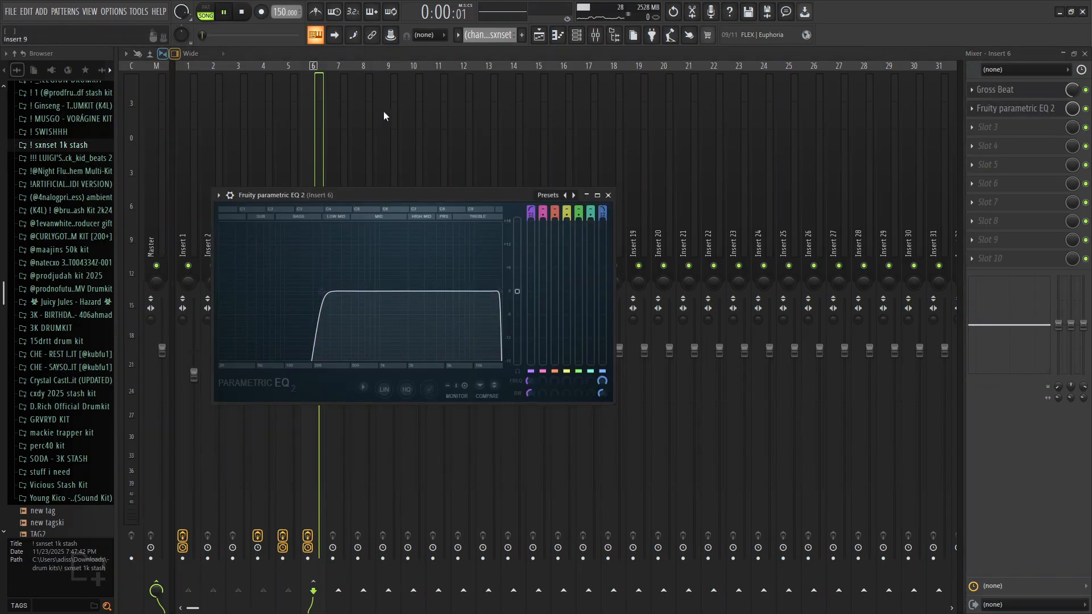
# - Add Fruity Parametric EQ 2 to Insert 8 and raise its low-shelf band by about 1.6 dB near 100 Hz
pyautogui.click(372, 127)
pyautogui.press('space')
pyautogui.click(980, 90)
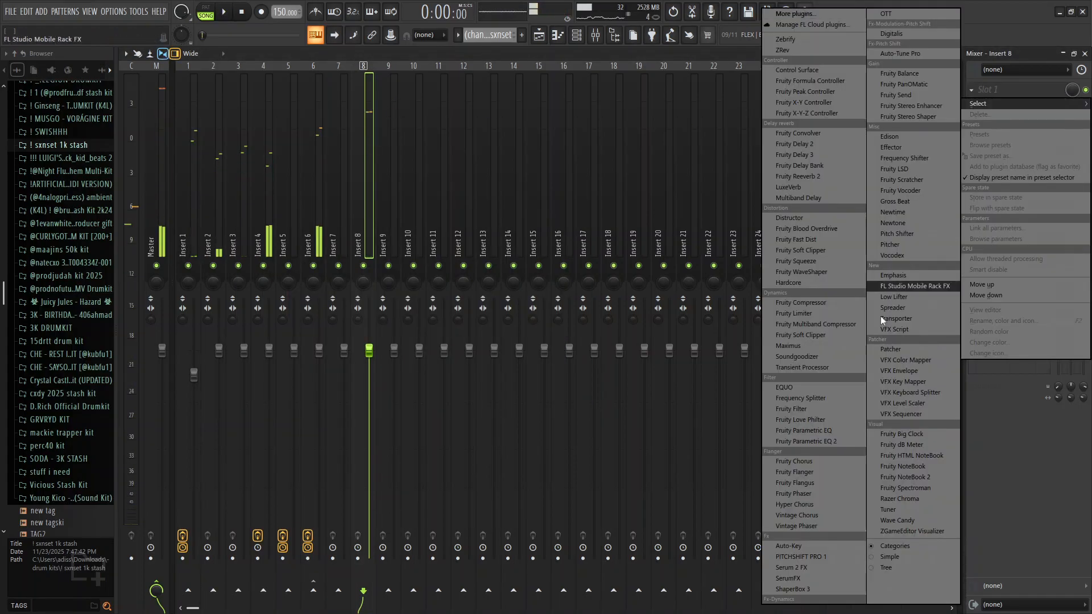
pyautogui.click(809, 442)
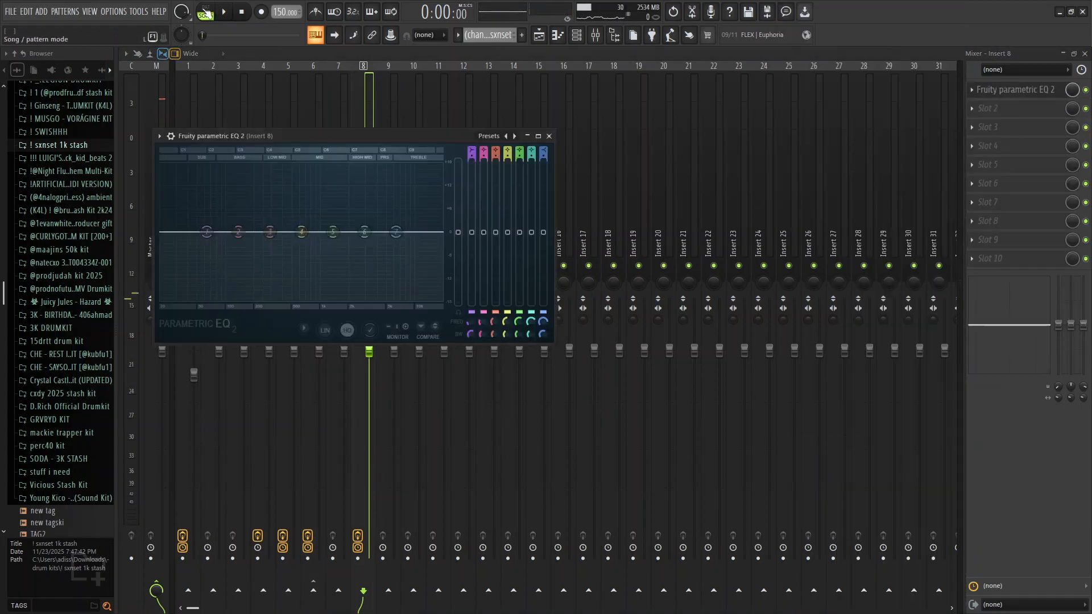
pyautogui.press('space')
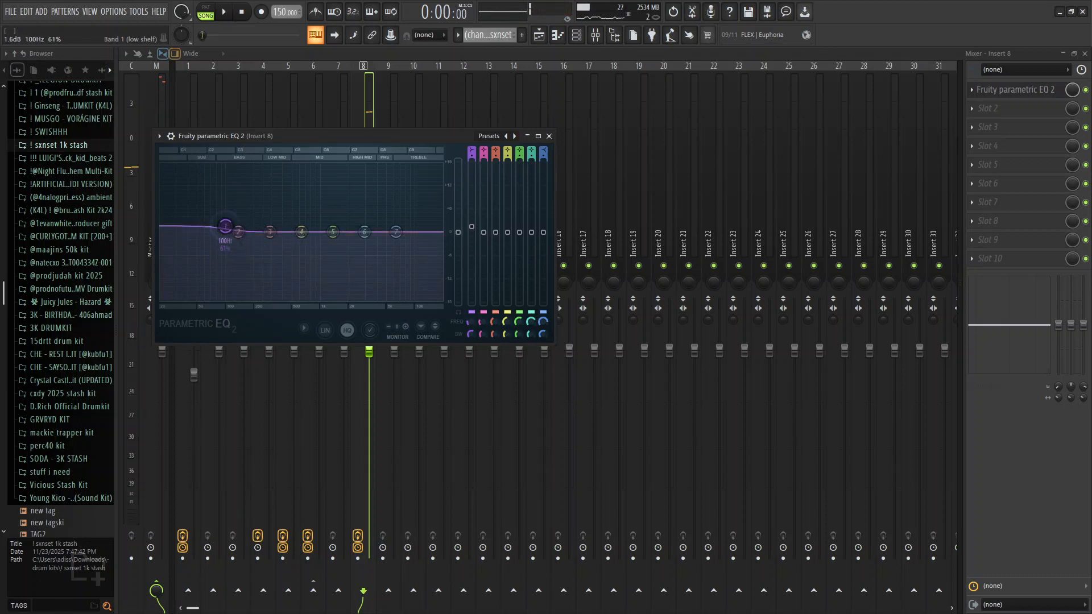
# - Add Fruity Soft Clipper to the Master track, lower its post gain to about 82%, and play the song
pyautogui.click(157, 119)
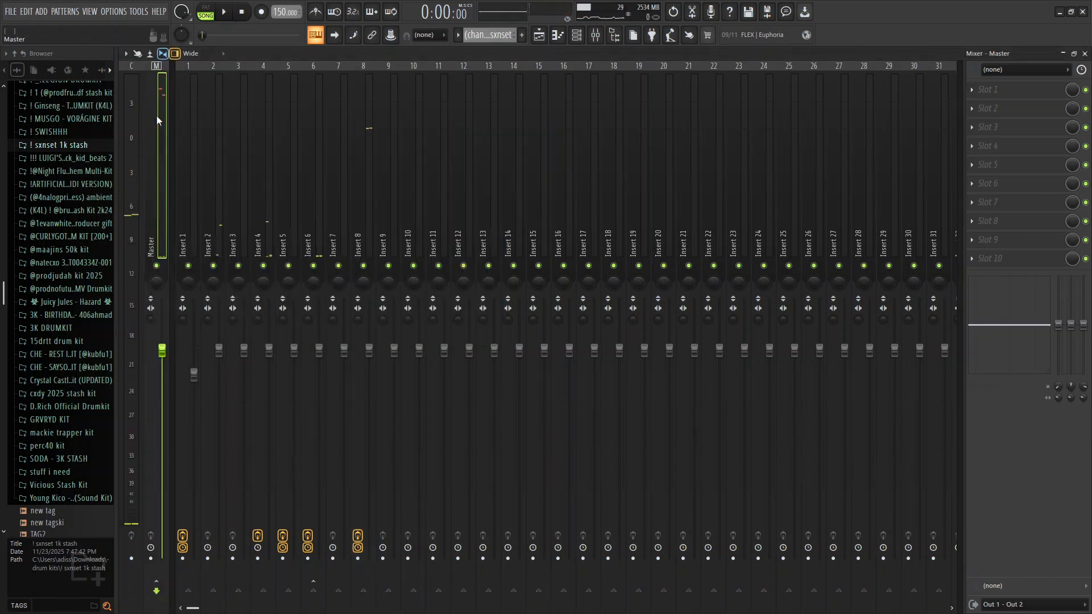
pyautogui.click(1046, 132)
pyautogui.click(800, 247)
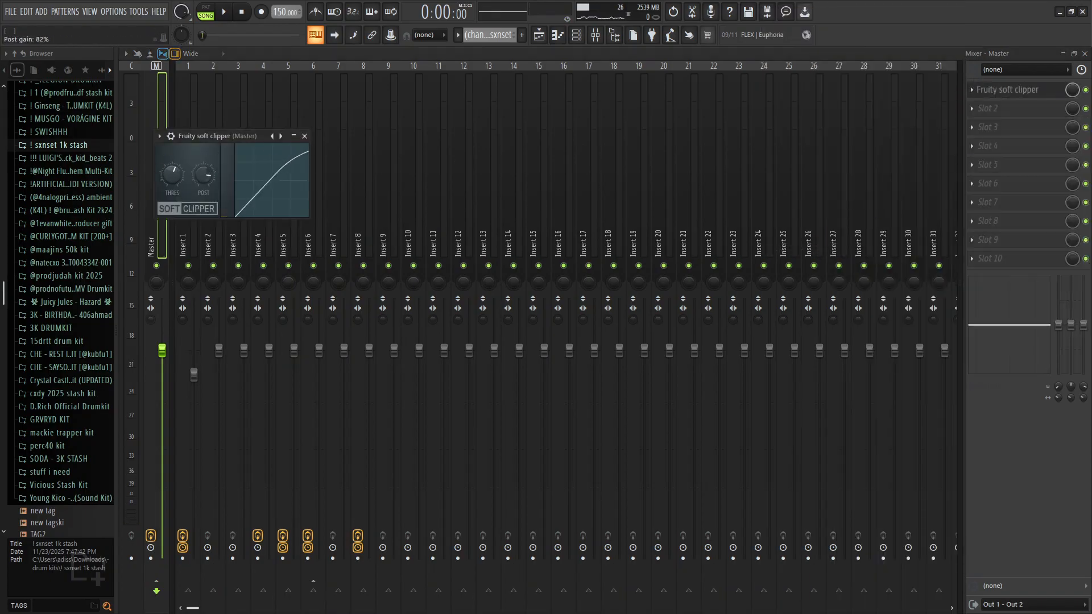
pyautogui.press('space')
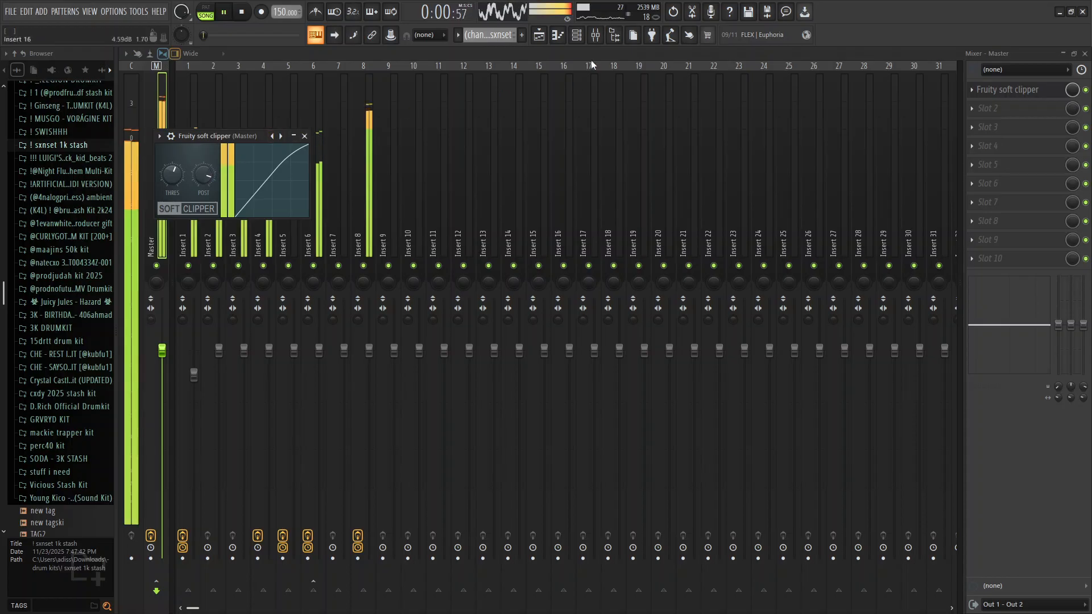
# - Lengthen the first (snare) dats my brudda and (hh) max payne playlist clips to around the middle of bar 8
pyautogui.click(546, 36)
pyautogui.scroll(-5, 322, 178)
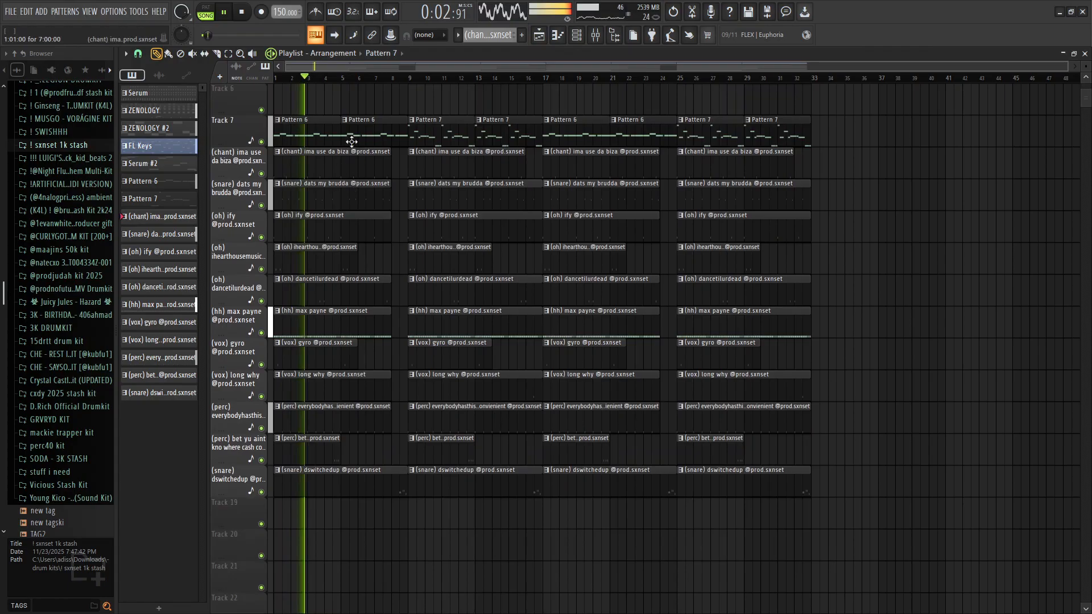
pyautogui.scroll(2, 351, 142)
pyautogui.scroll(2, 525, 192)
pyautogui.moveTo(525, 192); pyautogui.dragTo(545, 193)
pyautogui.moveTo(527, 317); pyautogui.dragTo(548, 319)
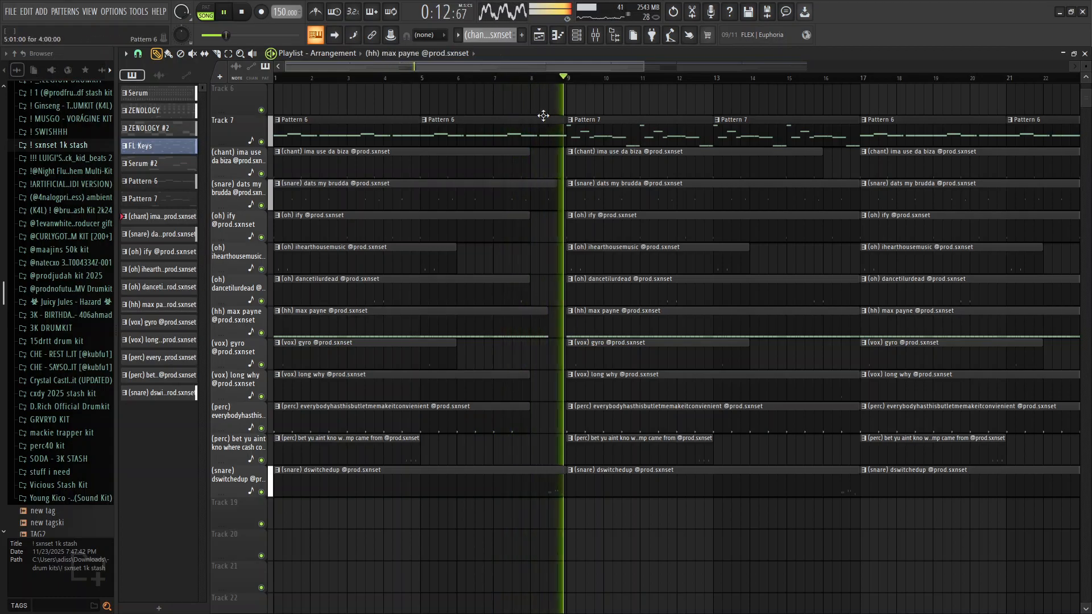
# - Replay the transition into bar 9 to check the lengthened clips, and stop playback
pyautogui.click(523, 75)
pyautogui.scroll(1, 579, 84)
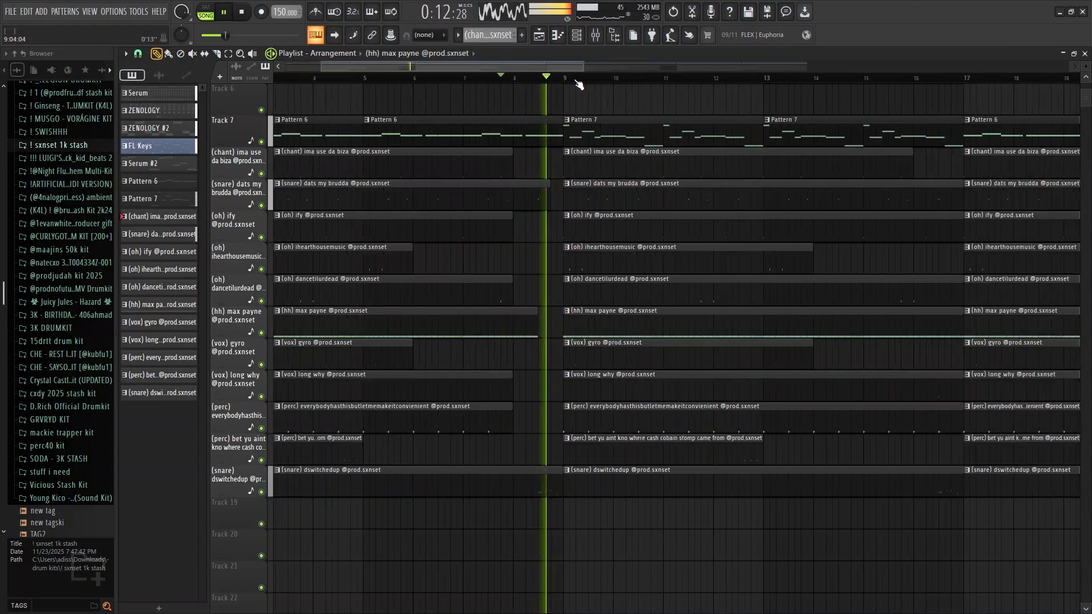
pyautogui.scroll(-3, 579, 85)
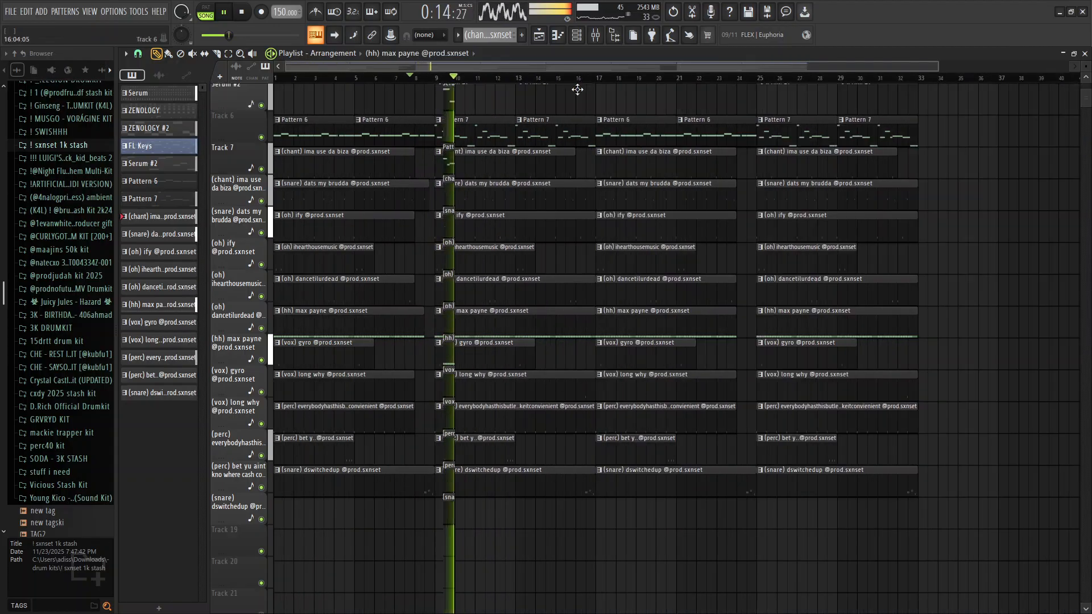
pyautogui.scroll(4, 578, 89)
pyautogui.press('space')
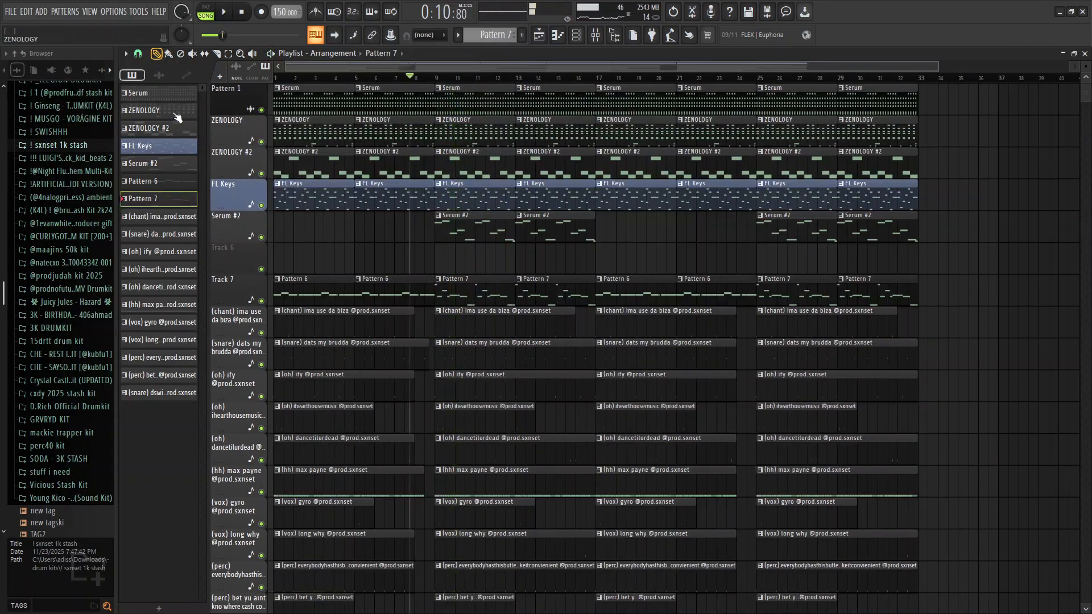
# - Transpose the melodic patterns from Serum through Pattern 7 by 1, and play the song briefly to hear them
pyautogui.rightClick(178, 97)
pyautogui.click(228, 203)
pyautogui.write('1')
pyautogui.press('Return')
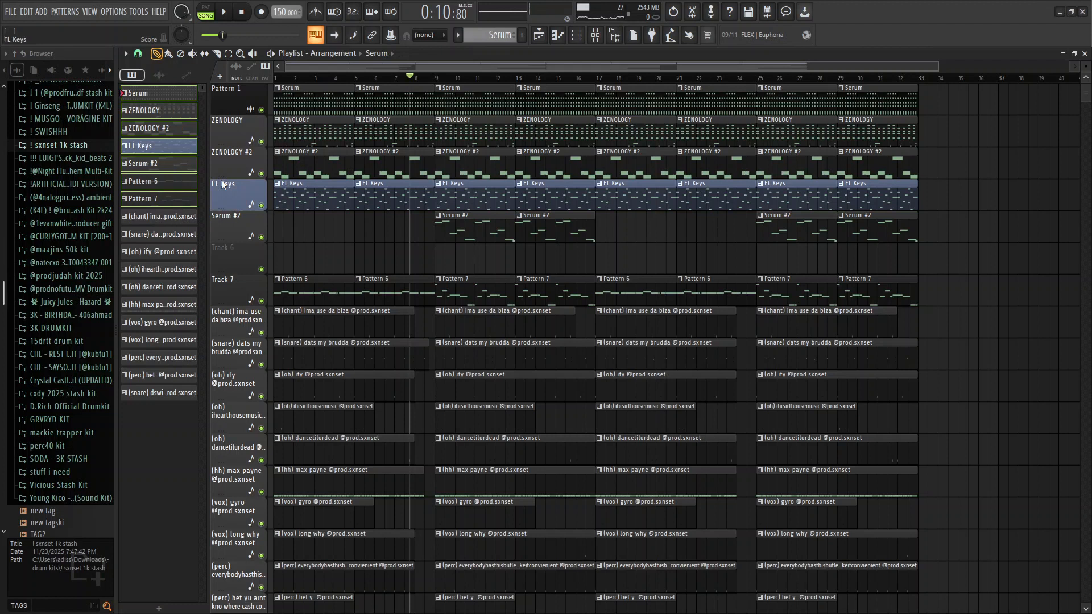
pyautogui.press('space')
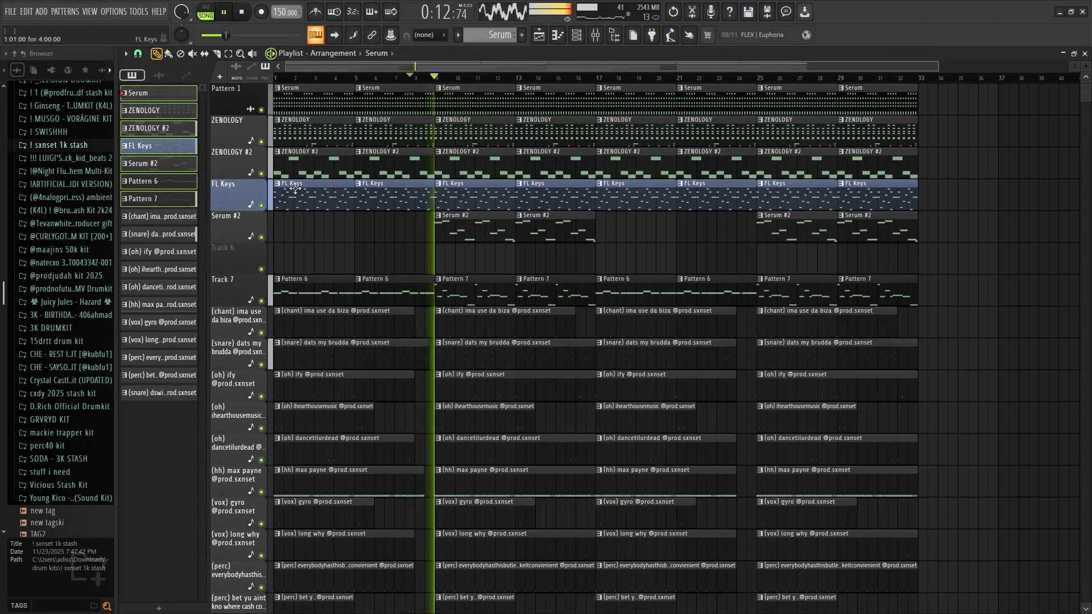
pyautogui.press('space')
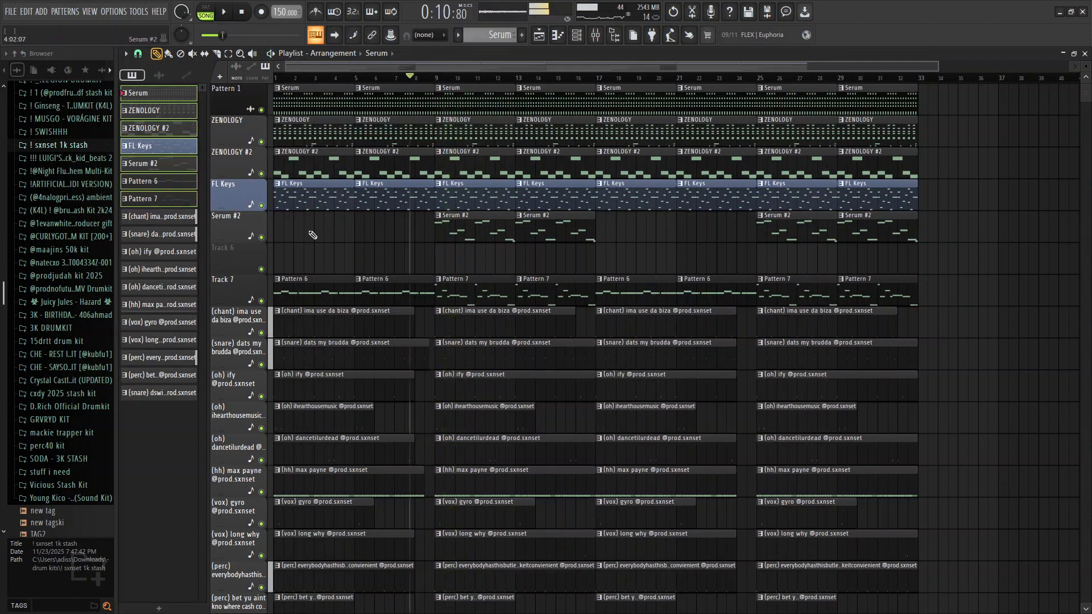
# - Place the TAG2 sample from the browser at the start of Track 6 in the playlist
pyautogui.scroll(-6, 68, 311)
pyautogui.moveTo(49, 288); pyautogui.dragTo(344, 261)
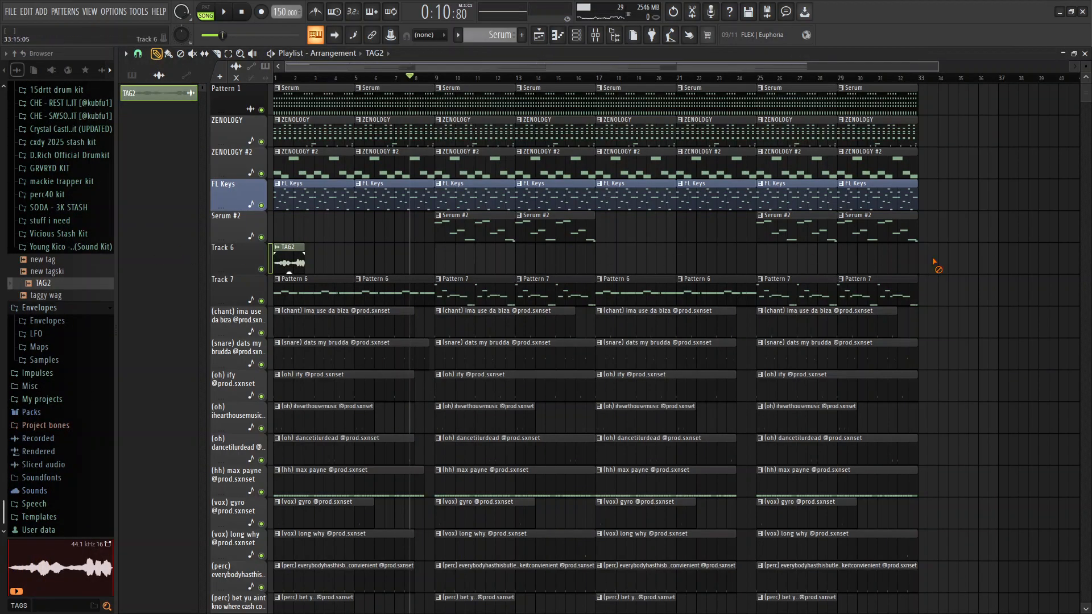
# - Duplicate the entire 32-bar arrangement from bar 33 onward, and return the playhead to the start of the song
pyautogui.hotkey('ctrl', 'a')
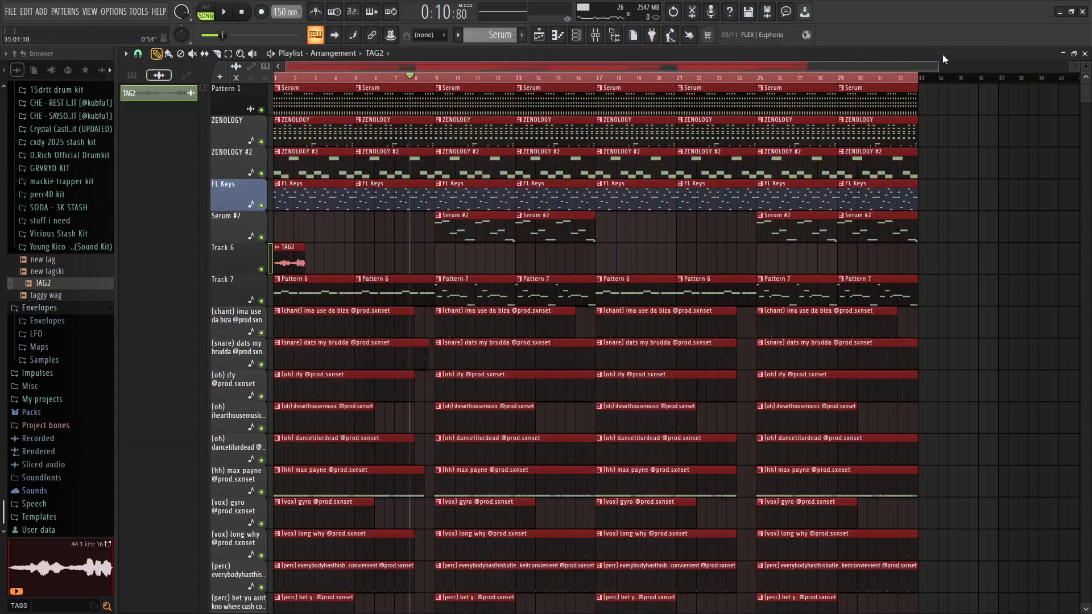
pyautogui.click(922, 79)
pyautogui.scroll(-1, 928, 80)
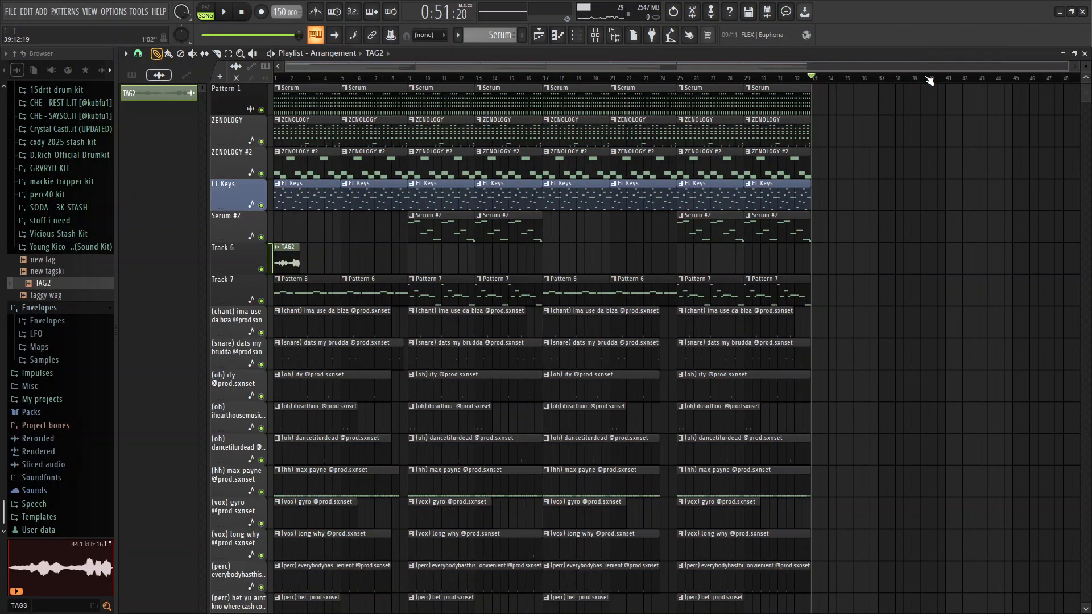
pyautogui.hotkey('ctrl', 'v')
pyautogui.scroll(-4, 1003, 98)
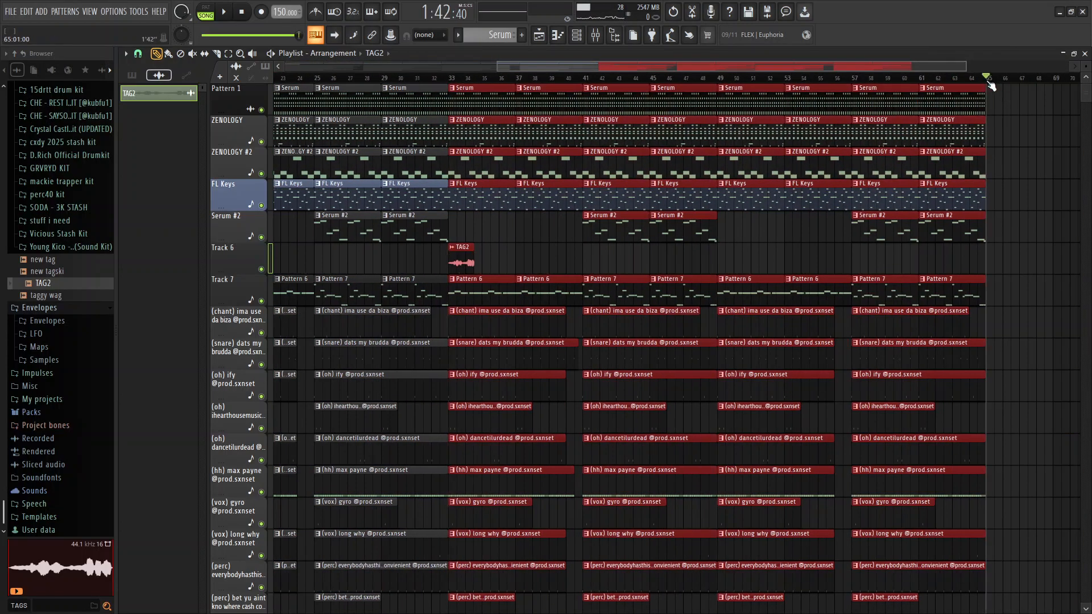
pyautogui.moveTo(565, 88); pyautogui.dragTo(250, 98)
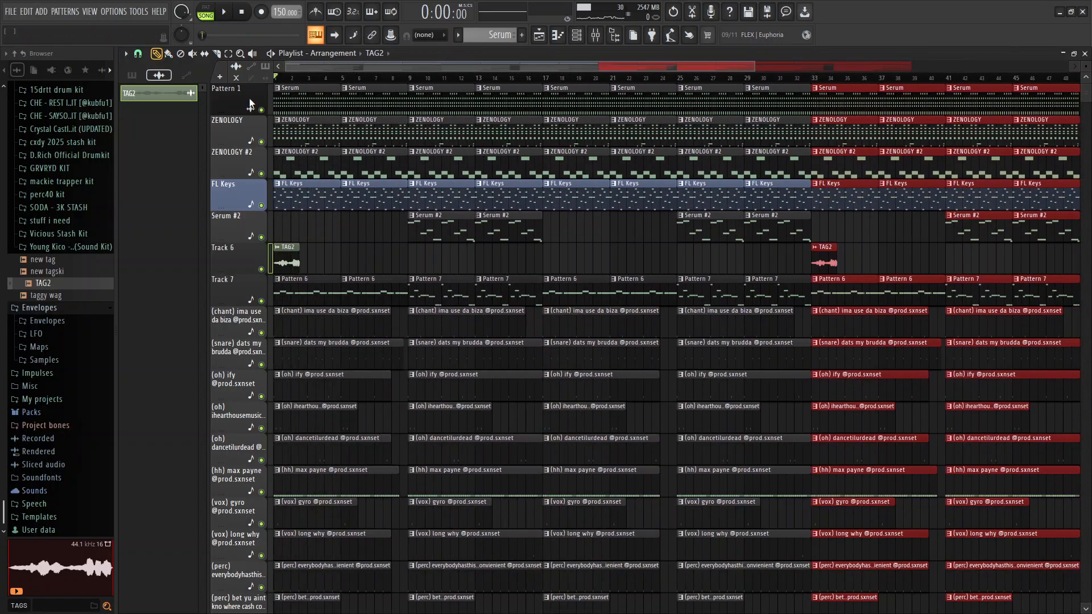
pyautogui.scroll(-3, 352, 83)
pyautogui.scroll(-7, 354, 81)
pyautogui.click(487, 391)
pyautogui.hotkey('ctrl', 'z')
pyautogui.scroll(5, 612, 303)
pyautogui.scroll(3, 358, 167)
# - Play the song, turn on Normalize for the TAG2 audio clip, and close its settings
pyautogui.press('space')
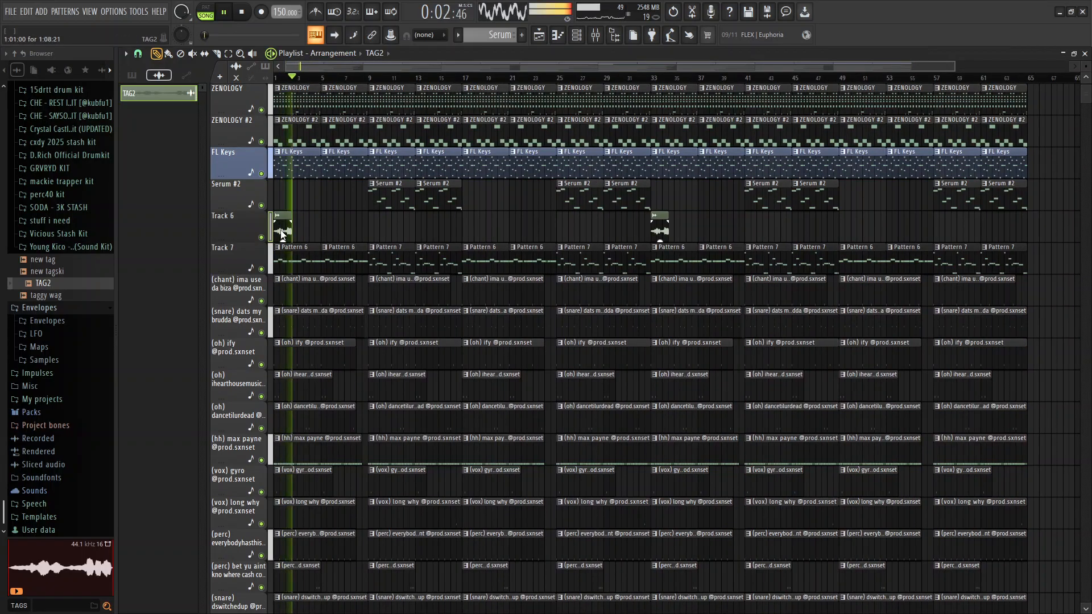
pyautogui.doubleClick(283, 233)
pyautogui.click(324, 255)
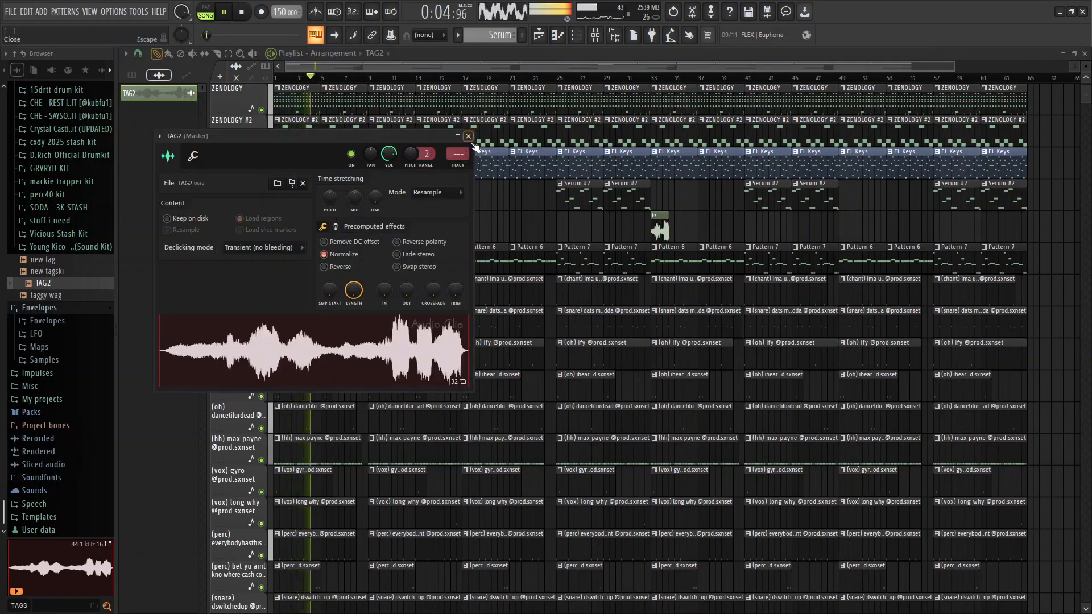
pyautogui.click(468, 137)
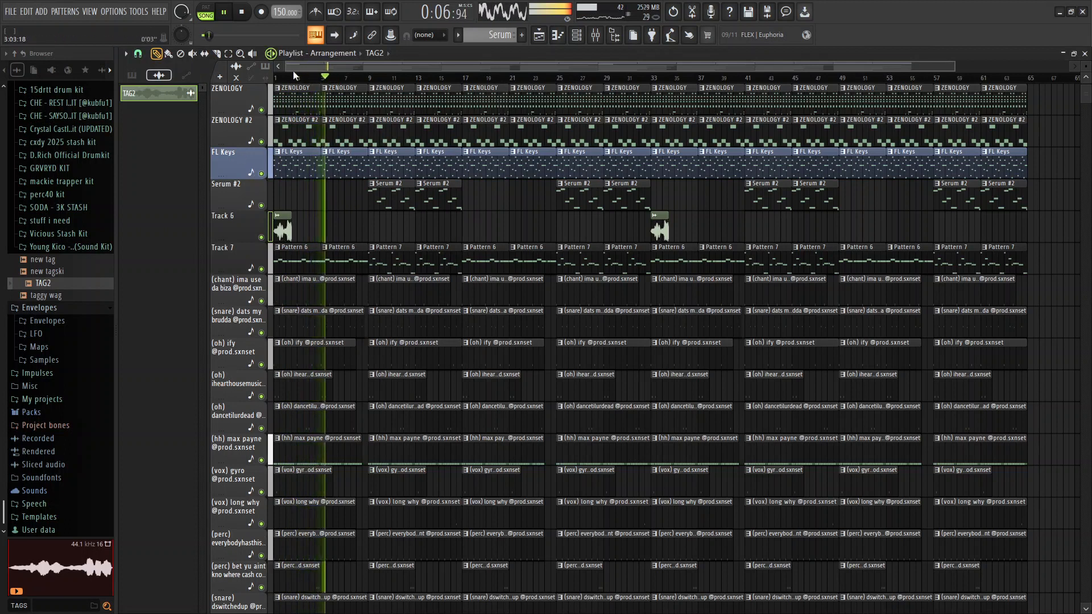
# - Listen to the extended song while looking over all the playlist tracks, and stop playback
pyautogui.scroll(-2, 362, 269)
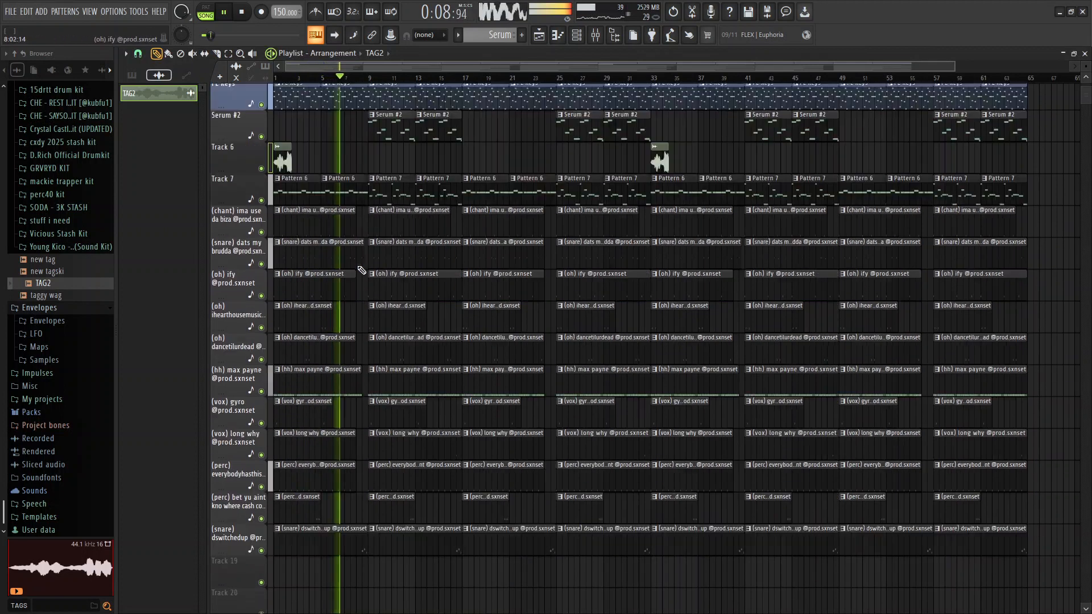
pyautogui.scroll(-3, 364, 279)
pyautogui.scroll(4, 346, 253)
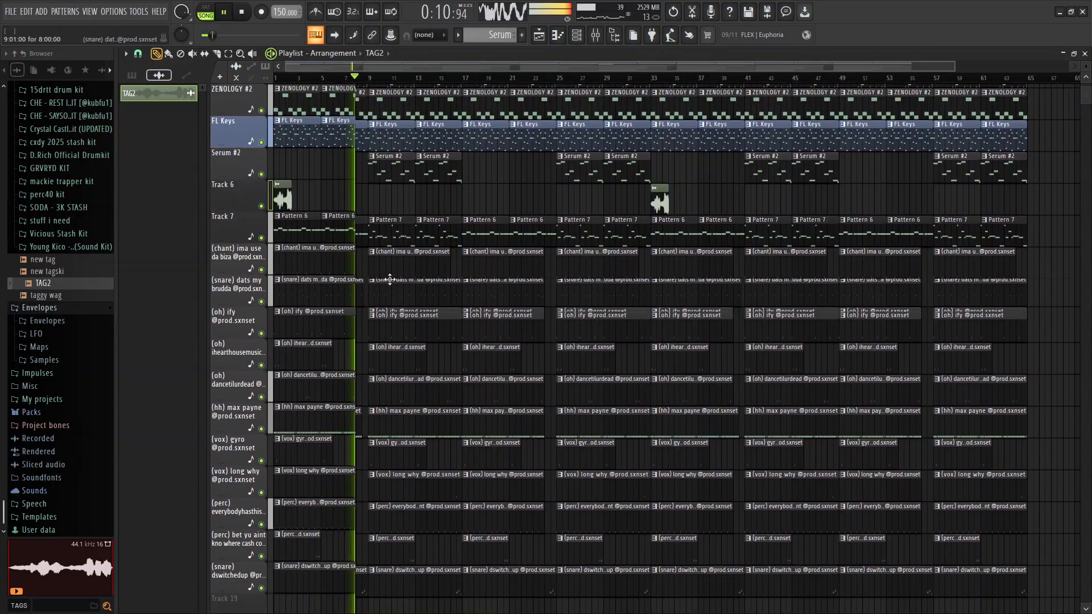
pyautogui.scroll(2, 390, 278)
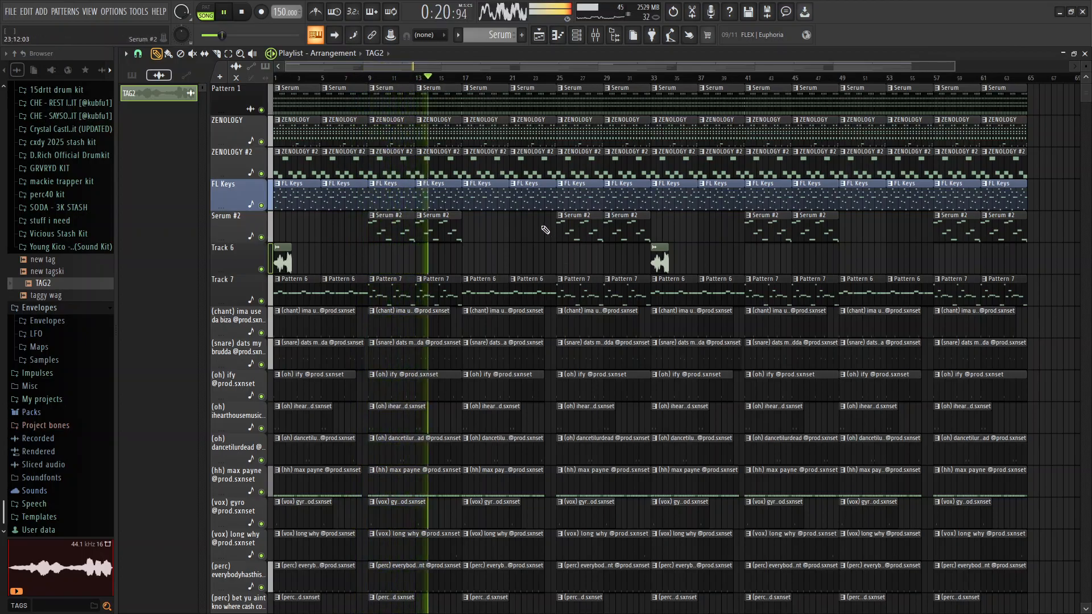
pyautogui.press('space')
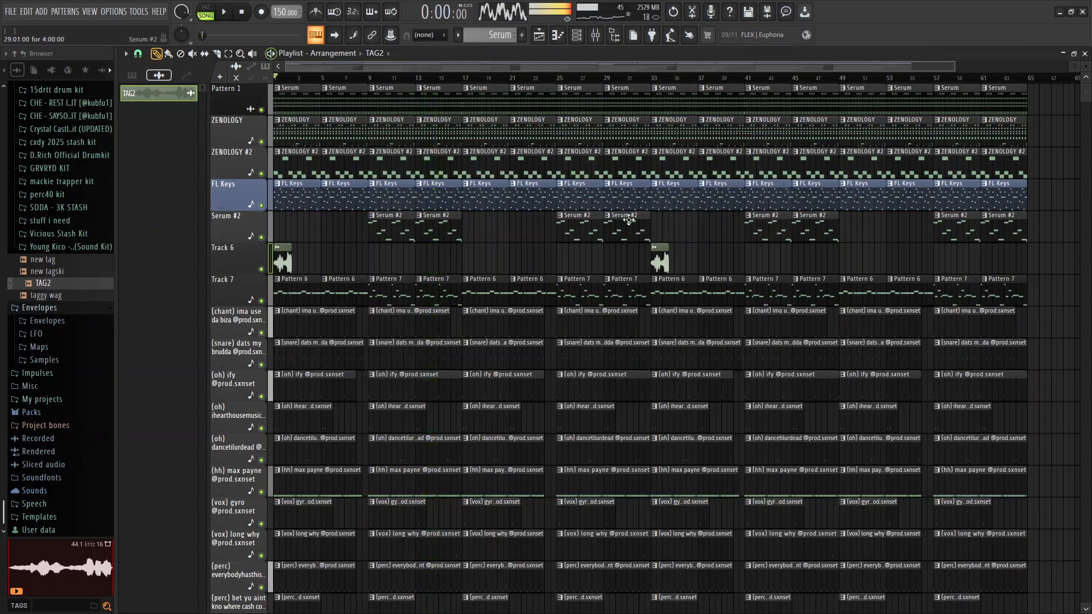